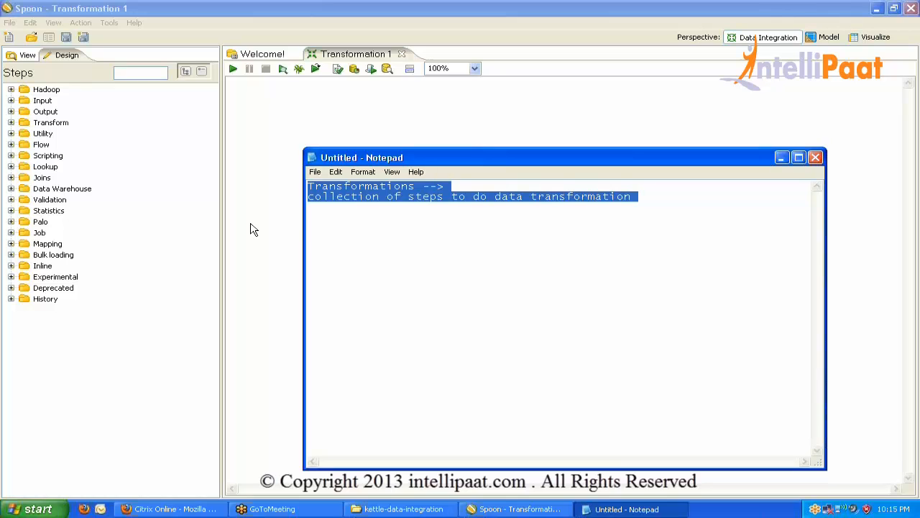
# Add a line 'X form -- Y form' below the transformation definition, correcting the leading 1 to X.
pyautogui.press('End')
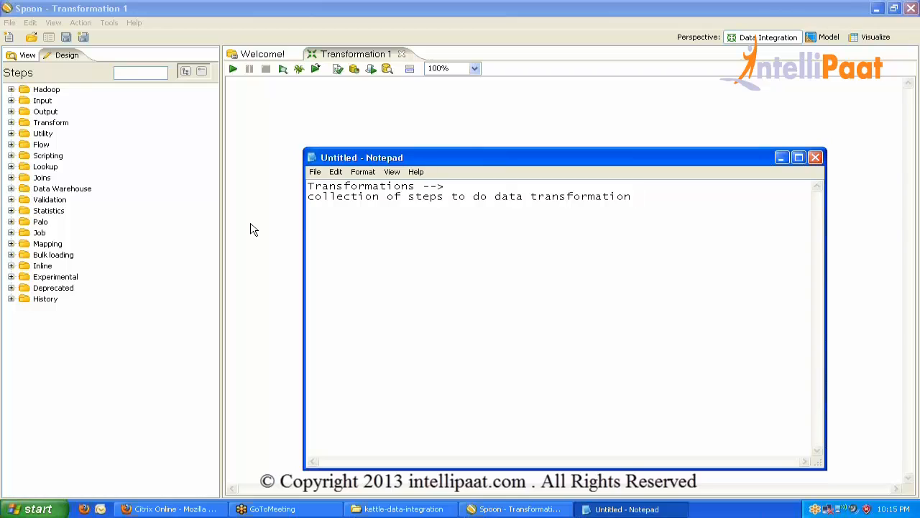
pyautogui.press('Return')
pyautogui.press('Return')
pyautogui.write('1 form -- Y form')
pyautogui.hotkey('shift', 'Right')
pyautogui.write('X')
# Switch between Spoon and the notes, select the X form -- Y form line, and glance at the new-item options.
pyautogui.click(123, 9)
pyautogui.hotkey('alt', 'Tab')
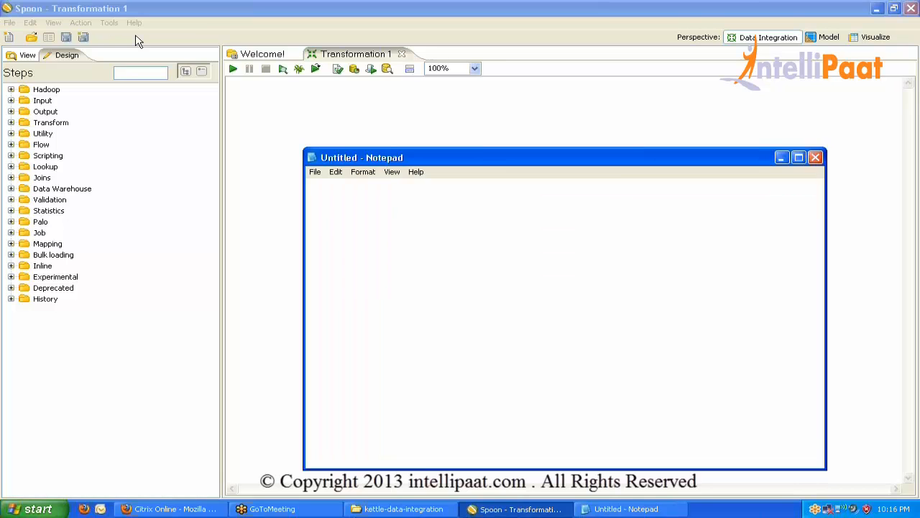
pyautogui.moveTo(447, 216); pyautogui.dragTo(287, 179)
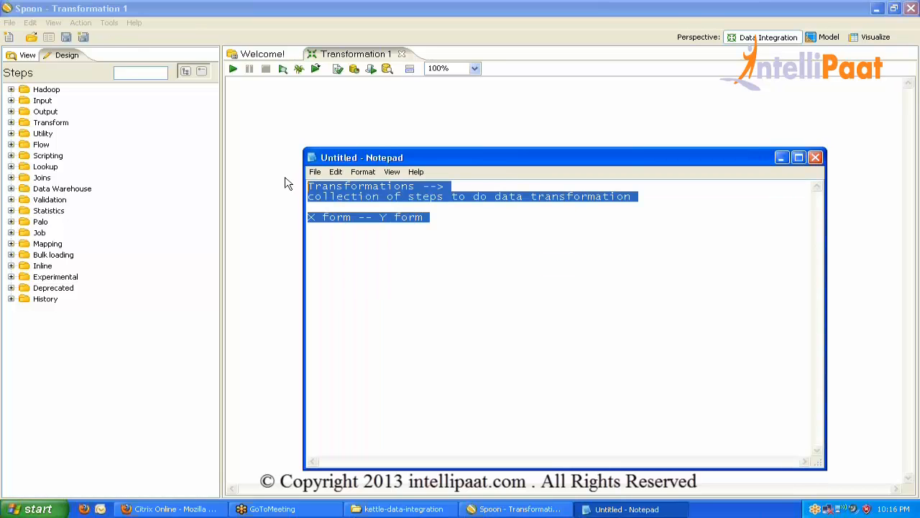
pyautogui.click(9, 23)
pyautogui.moveTo(27, 40)
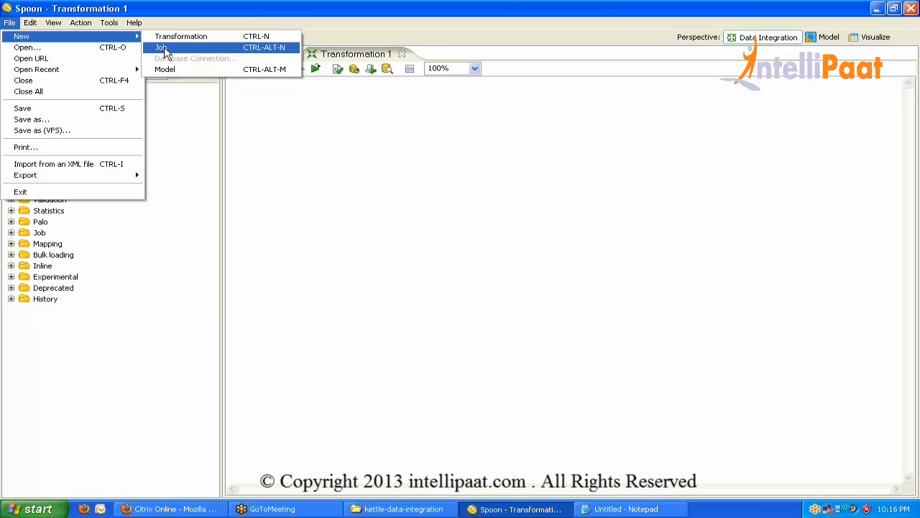
pyautogui.click(386, 171)
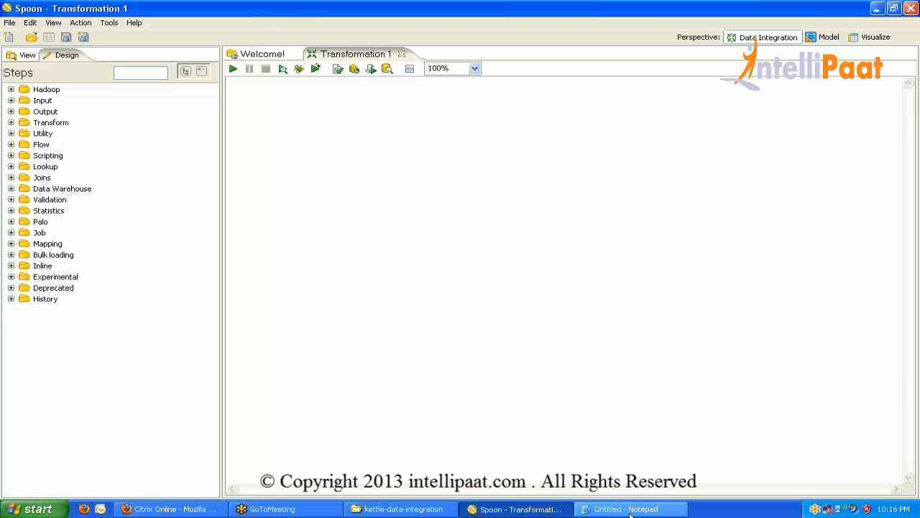
pyautogui.click(624, 509)
pyautogui.click(557, 291)
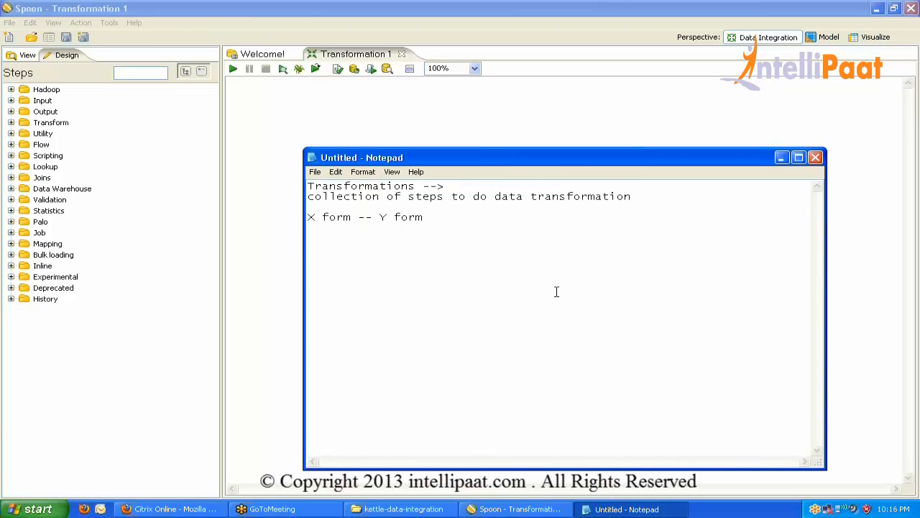
# Add a '-->' marker and blank lines below the X form -- Y form line.
pyautogui.press('Return')
pyautogui.press('Return')
pyautogui.write('-->')
pyautogui.press('Up')
pyautogui.press('Return')
pyautogui.press('Return')
pyautogui.press('Up')
pyautogui.press('Up')
pyautogui.press('Return')
pyautogui.press('Return')
# Write '----' and 'Transformation -- steps runs in parallel whereas in Jobs data transforms happens', fixing typos.
pyautogui.write('----')
pyautogui.write('Transforma')
pyautogui.write('tion')
pyautogui.write(' -- steps runs')
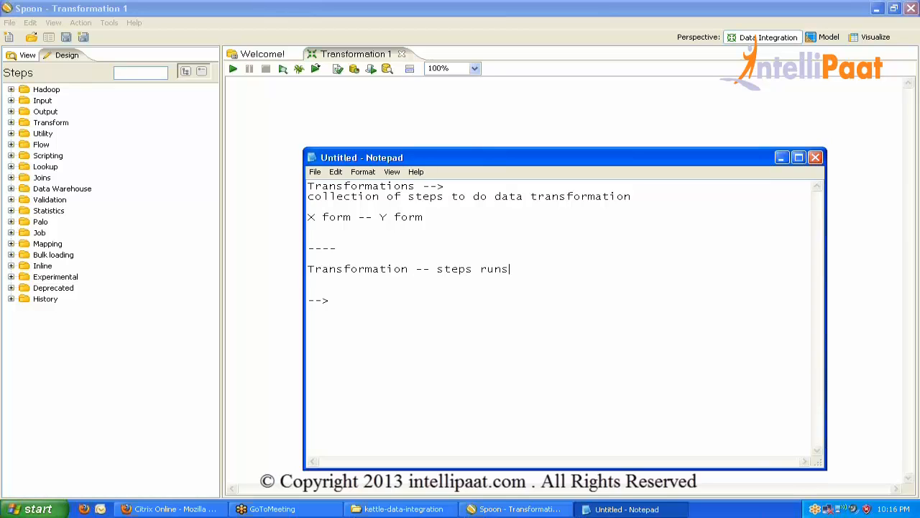
pyautogui.write(' in parallel whereas in JObs')
pyautogui.press('BackSpace')
pyautogui.press('BackSpace')
pyautogui.press('BackSpace')
pyautogui.write('obs ')
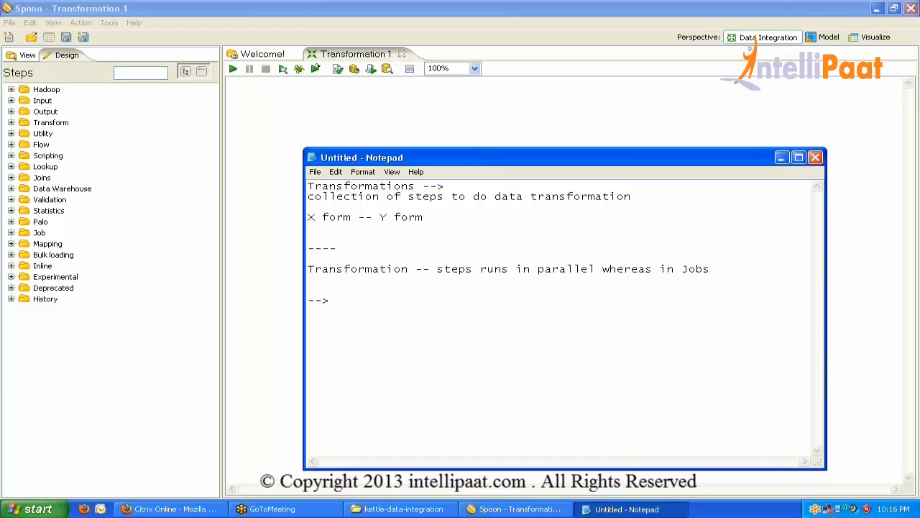
pyautogui.write('data transforma')
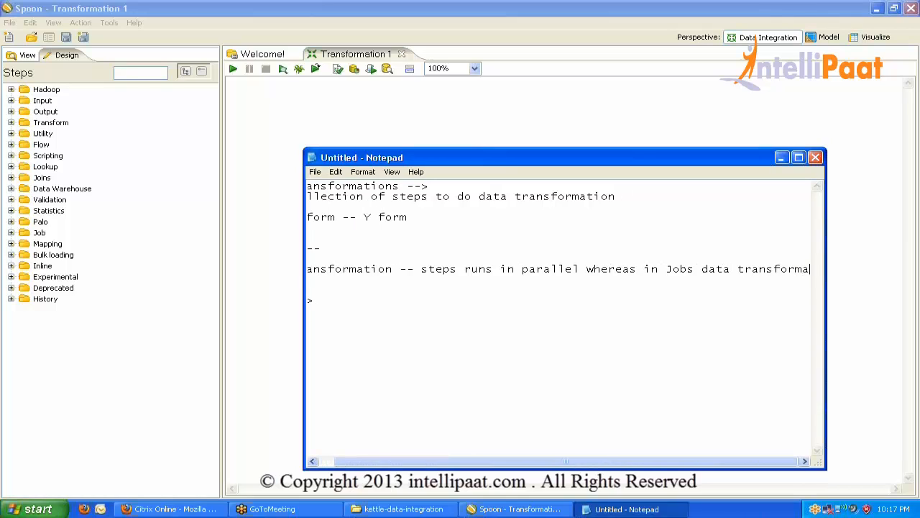
pyautogui.write('s')
pyautogui.press('BackSpace')
pyautogui.press('BackSpace')
pyautogui.write('s')
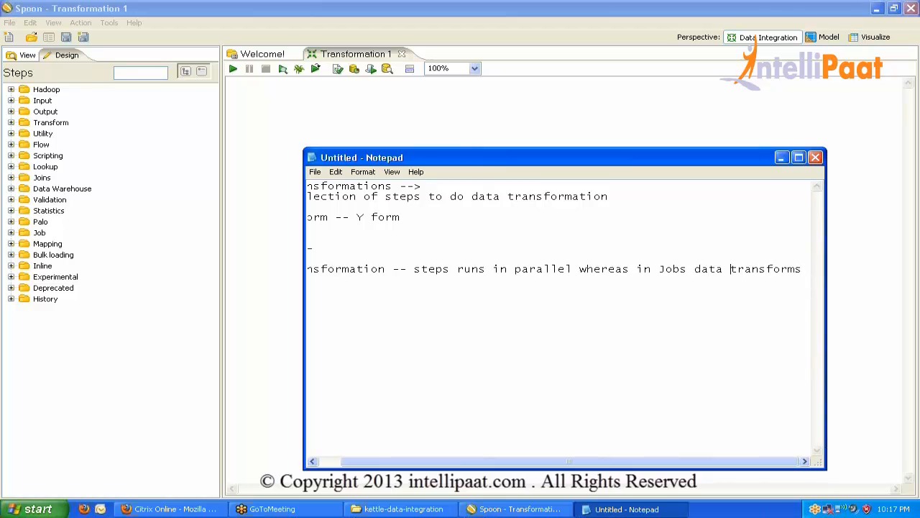
pyautogui.press('Return')
pyautogui.write('h')
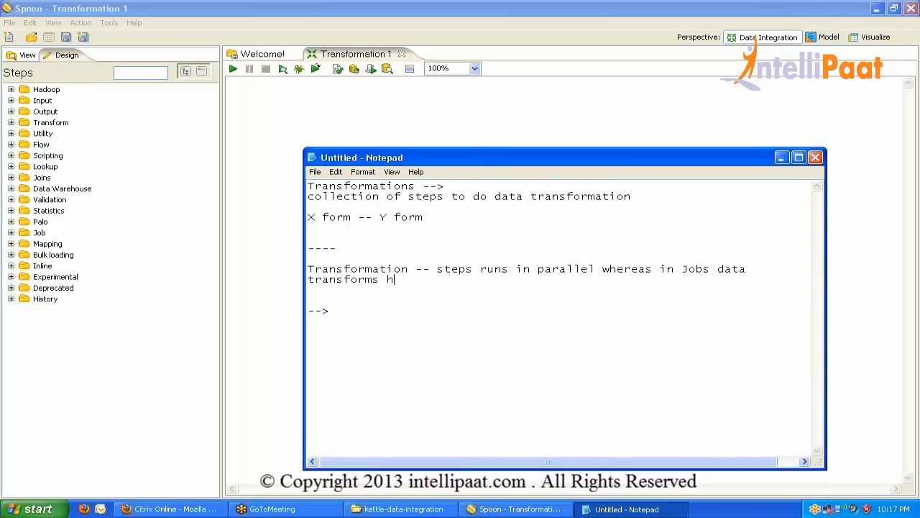
pyautogui.write('appens')
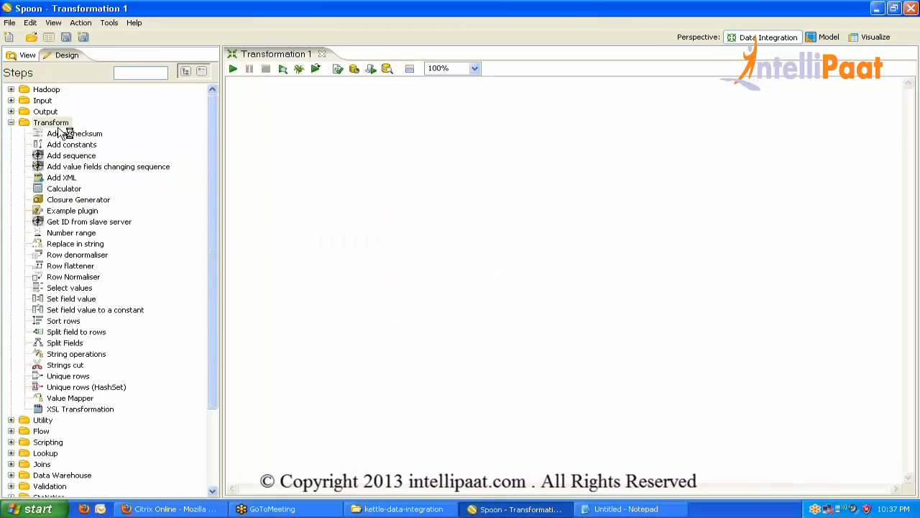
# Expand the Transform and Input step categories and search the Steps list for 'gene'.
pyautogui.doubleClick(56, 125)
pyautogui.doubleClick(56, 125)
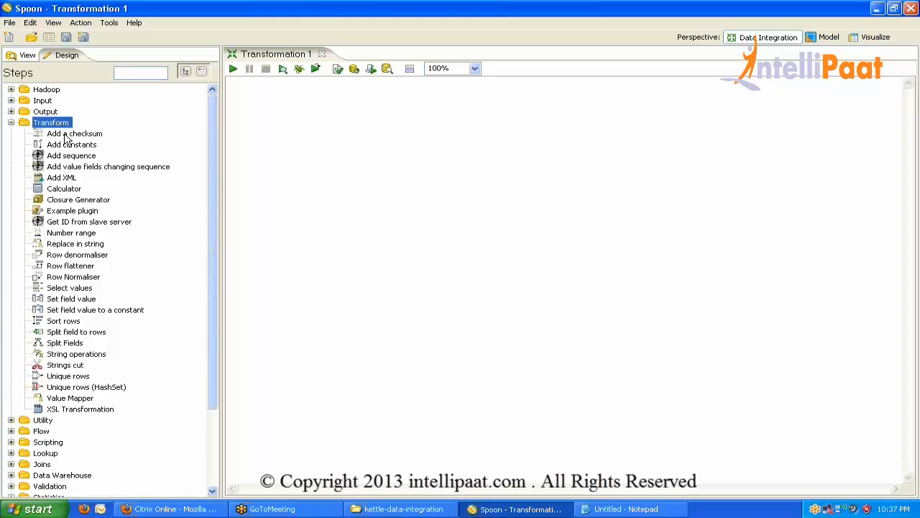
pyautogui.click(276, 148)
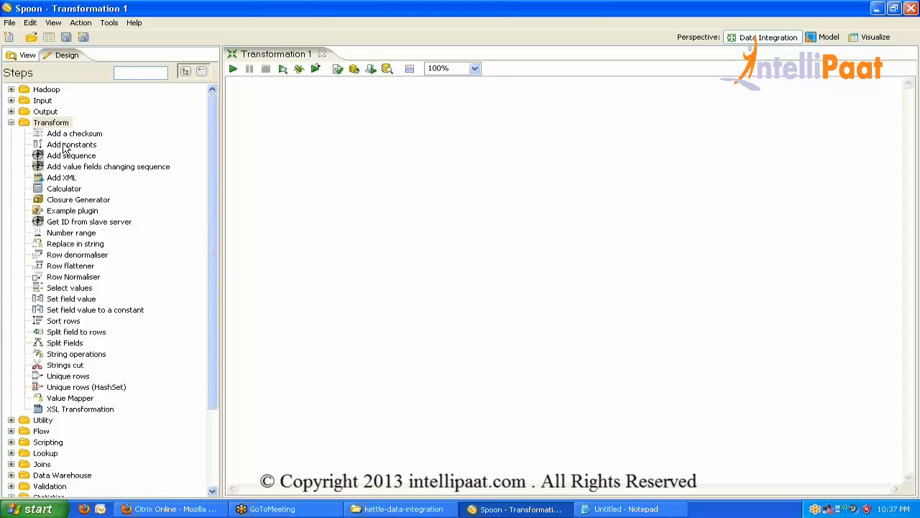
pyautogui.click(11, 100)
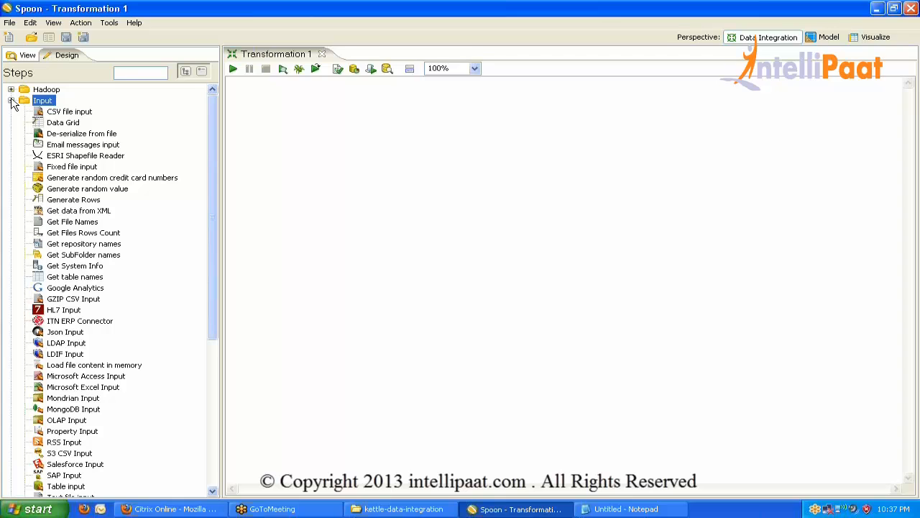
pyautogui.click(146, 72)
pyautogui.write('g')
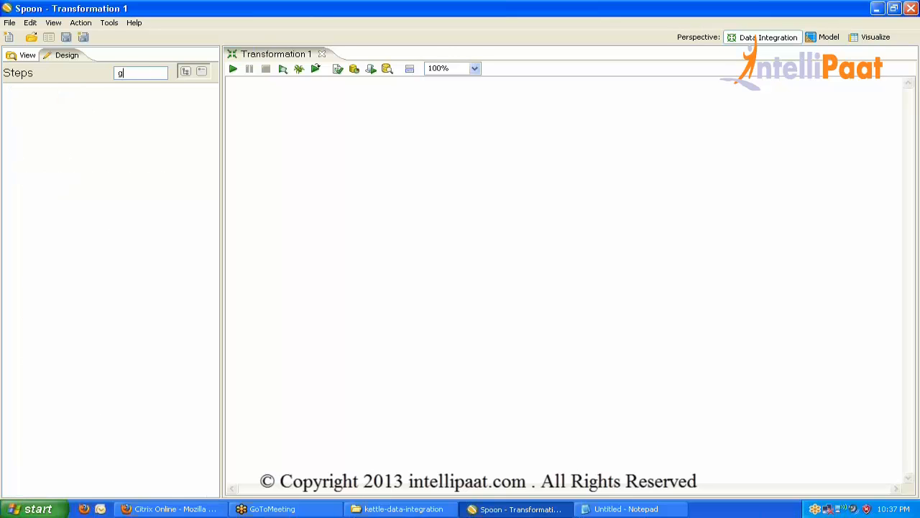
pyautogui.write('ene')
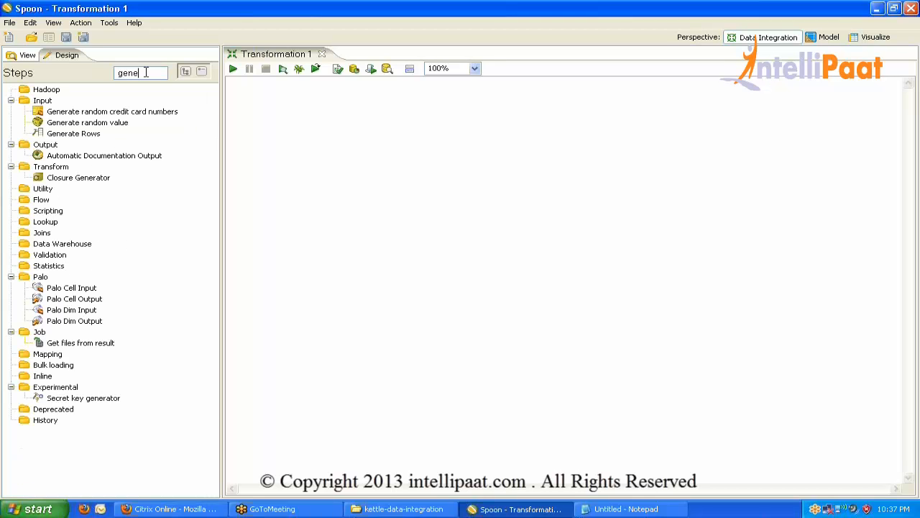
# Place a Generate Rows step and an Add constants step on the canvas.
pyautogui.moveTo(82, 134); pyautogui.dragTo(381, 149)
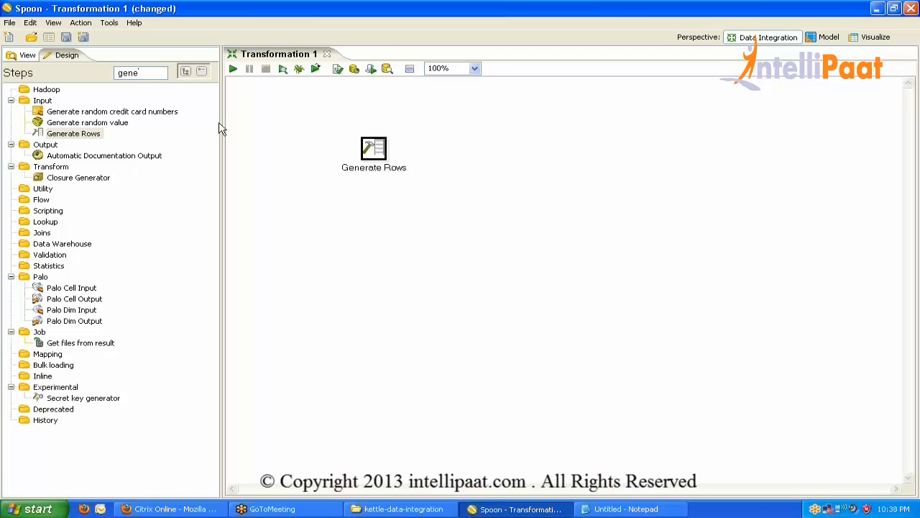
pyautogui.doubleClick(131, 74)
pyautogui.press('BackSpace')
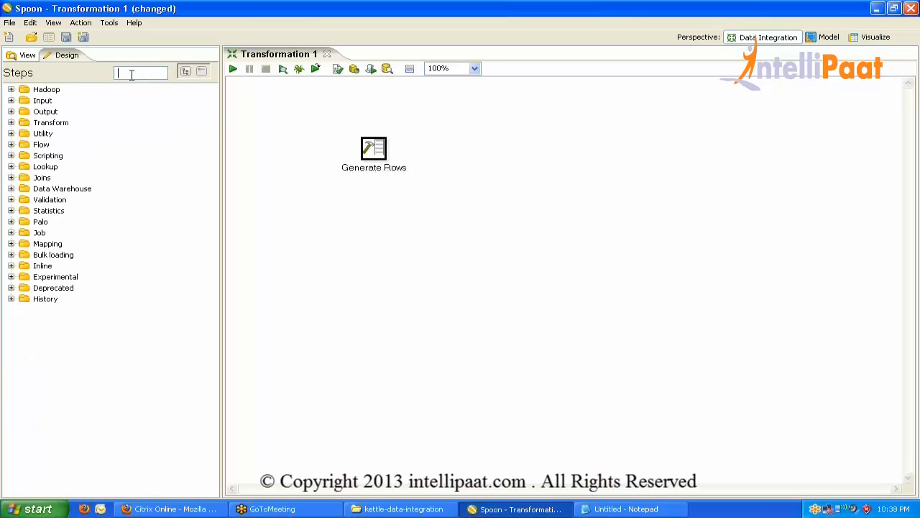
pyautogui.click(11, 123)
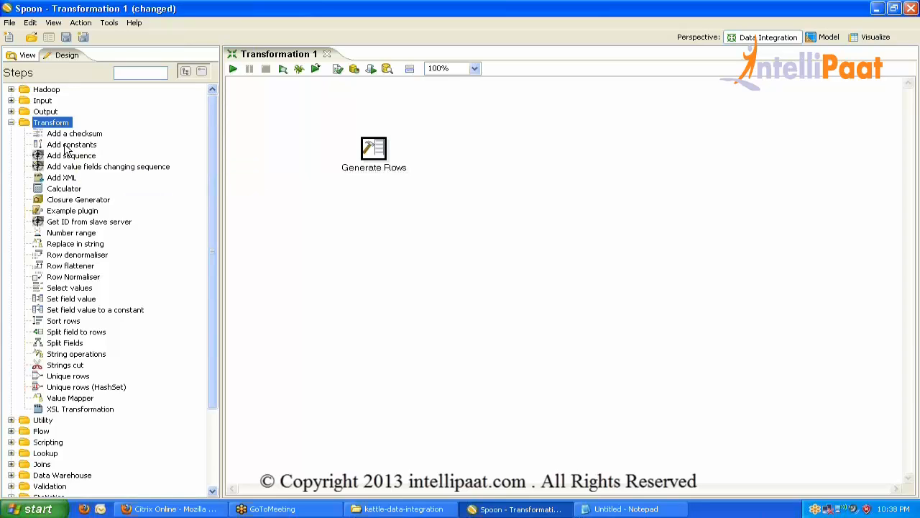
pyautogui.moveTo(66, 149); pyautogui.dragTo(435, 184)
# Give Generate Rows a Number field named test with value 1.
pyautogui.doubleClick(384, 154)
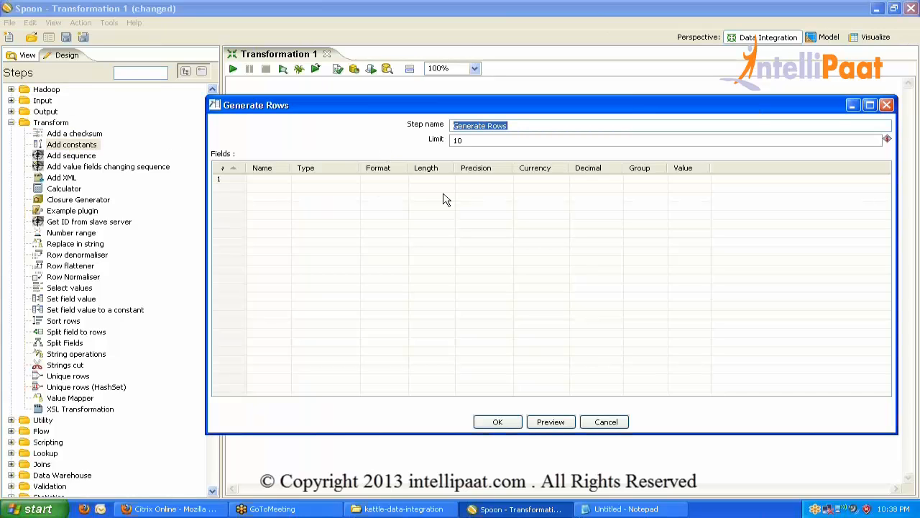
pyautogui.click(256, 179)
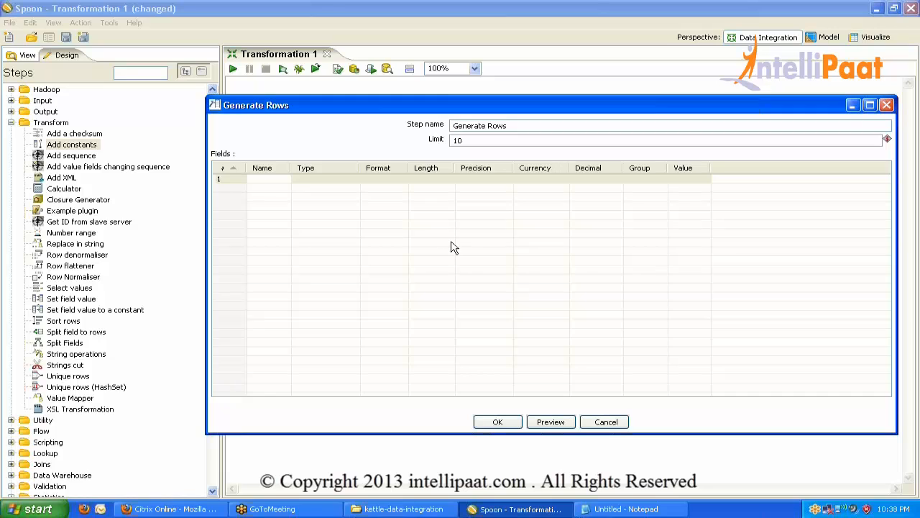
pyautogui.write('test')
pyautogui.click(346, 179)
pyautogui.click(354, 179)
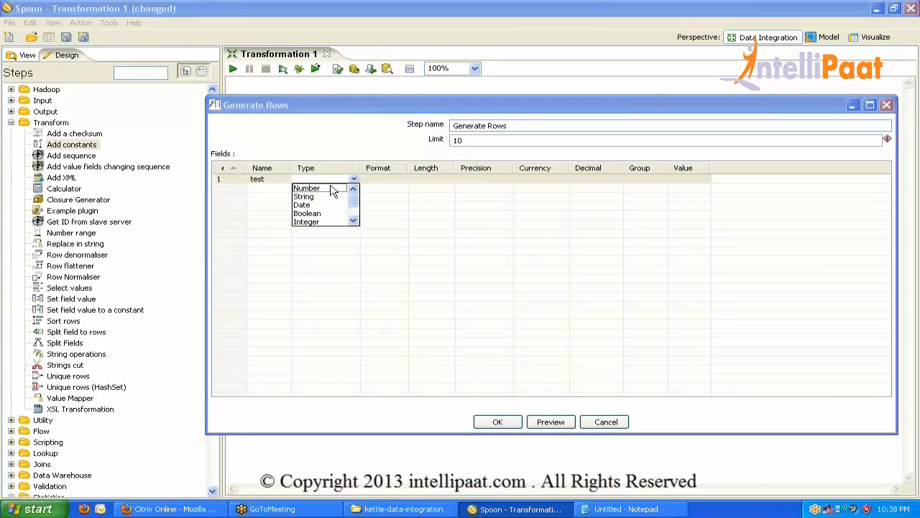
pyautogui.click(335, 187)
pyautogui.click(694, 179)
pyautogui.write('1')
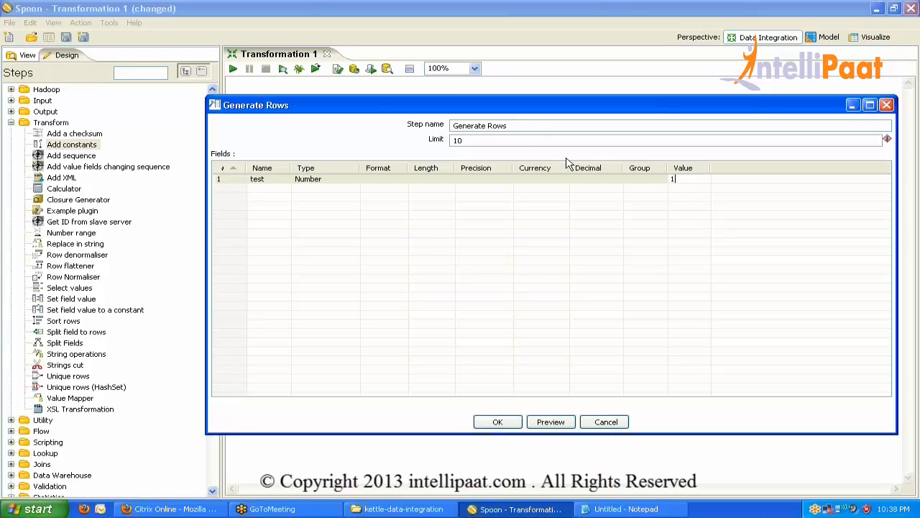
pyautogui.click(540, 141)
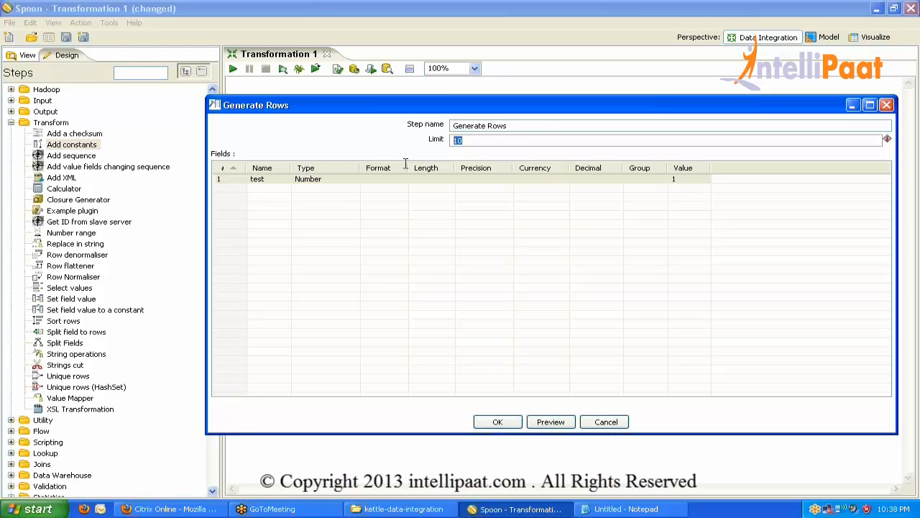
pyautogui.click(497, 422)
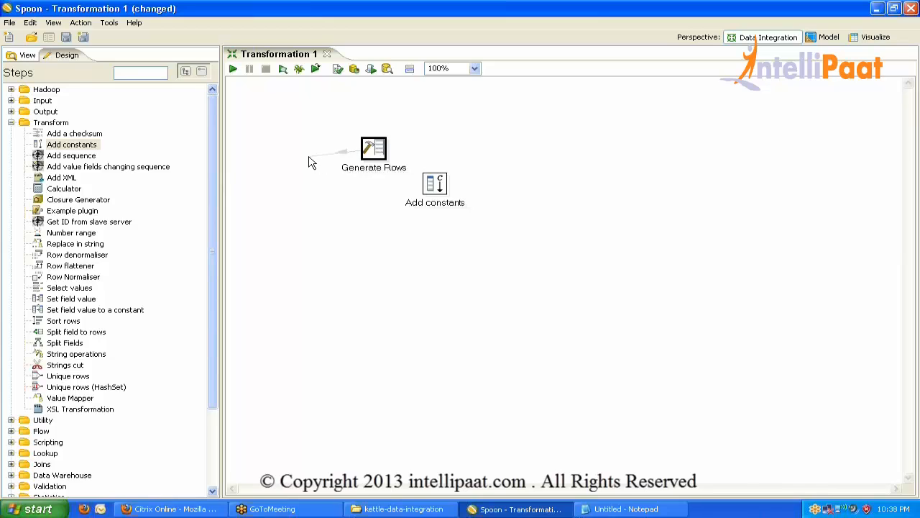
# Link Generate Rows to Add constants and define a String constant gender with value Male.
pyautogui.moveTo(377, 157)
pyautogui.mouseDown()
pyautogui.moveTo(326, 153)
pyautogui.moveTo(403, 169)
pyautogui.moveTo(435, 189)
pyautogui.mouseUp()
pyautogui.doubleClick(435, 187)
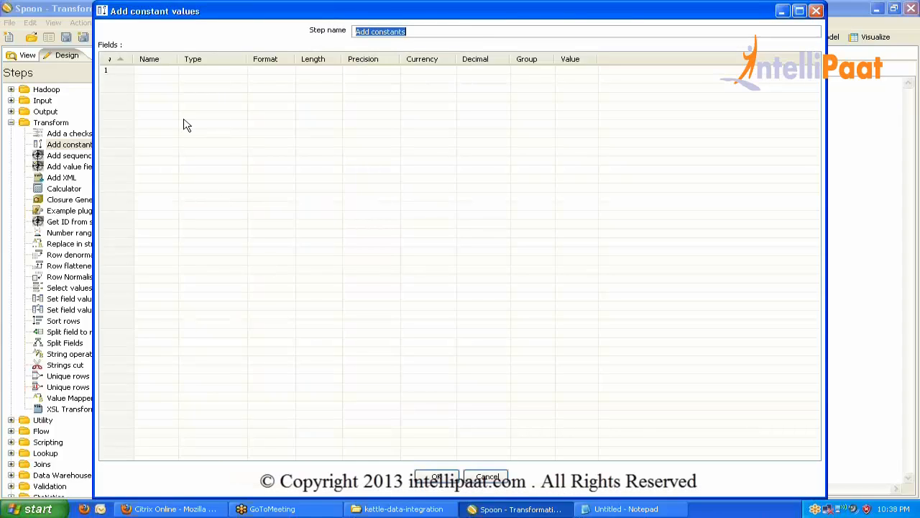
pyautogui.click(150, 72)
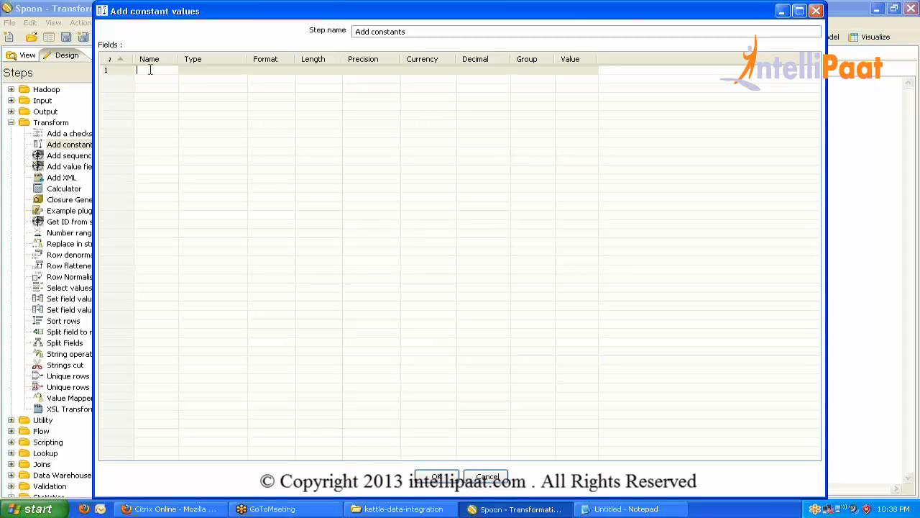
pyautogui.write('gender')
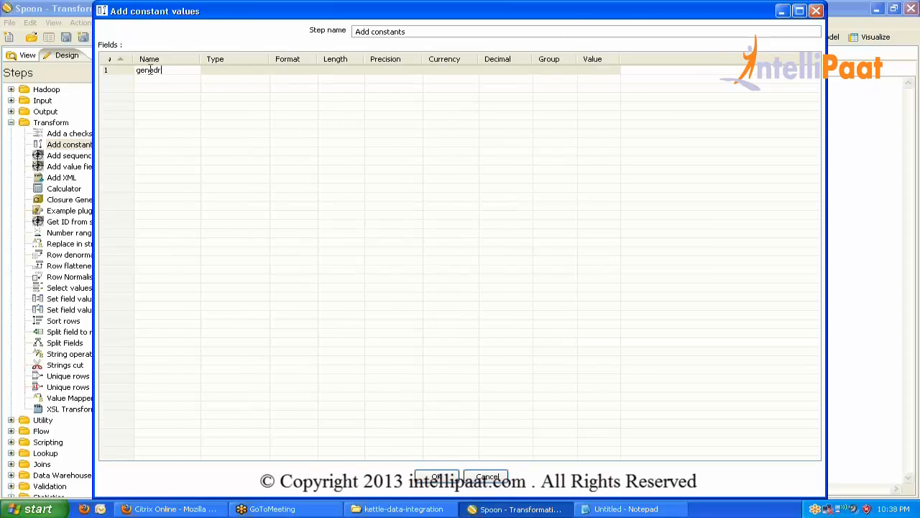
pyautogui.write('r')
pyautogui.write('er')
pyautogui.press('Tab')
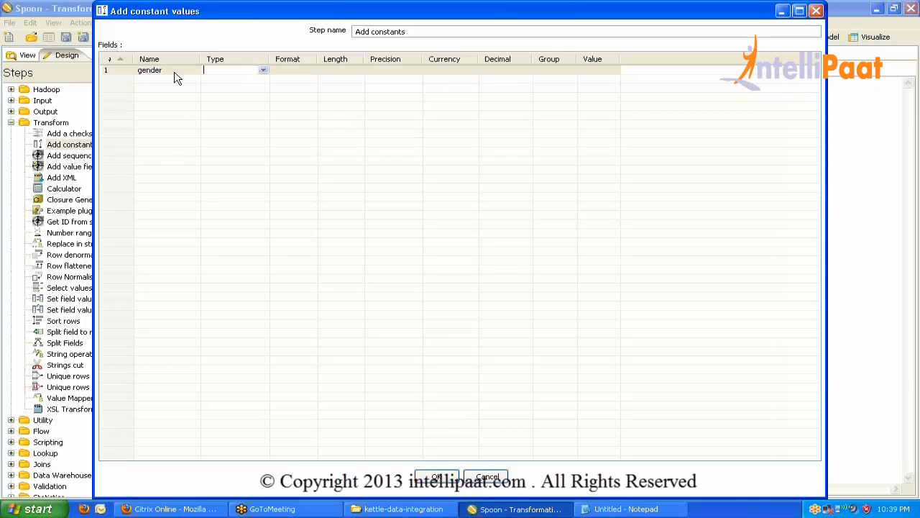
pyautogui.click(263, 72)
pyautogui.click(226, 87)
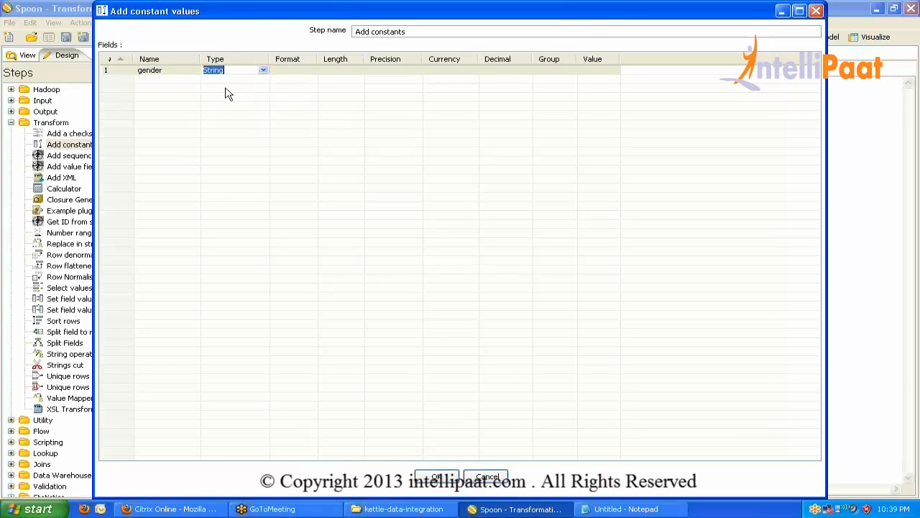
pyautogui.click(589, 68)
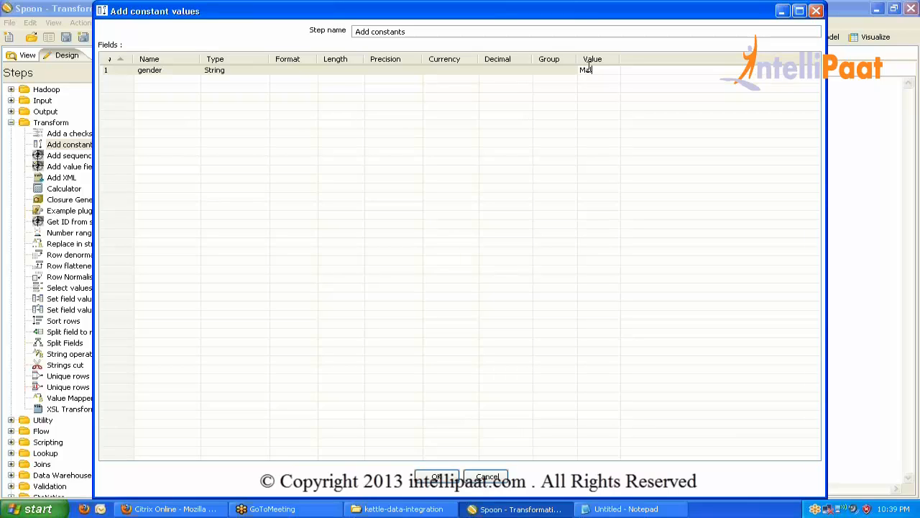
pyautogui.click(437, 477)
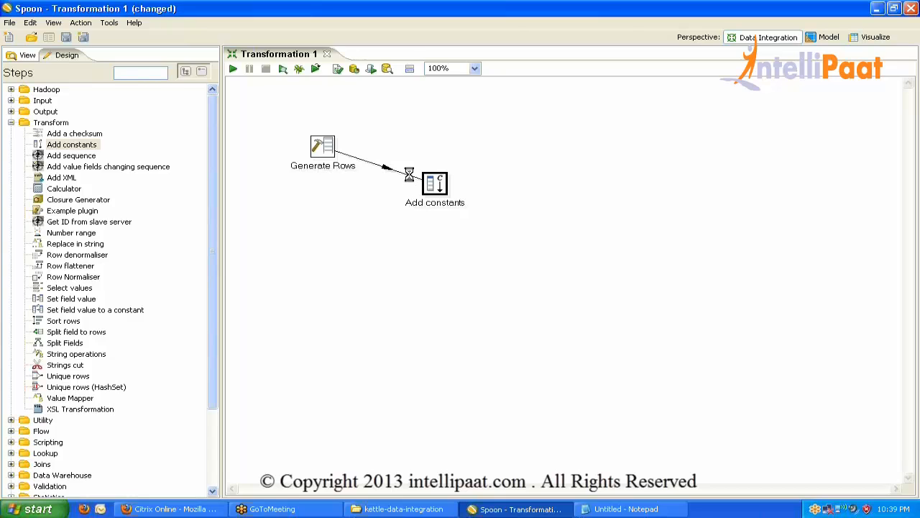
# Save the transformation as 'add constant' in the Pentaho Dec folder on New Volume (E:).
pyautogui.hotkey('ctrl', 's')
pyautogui.click(38, 230)
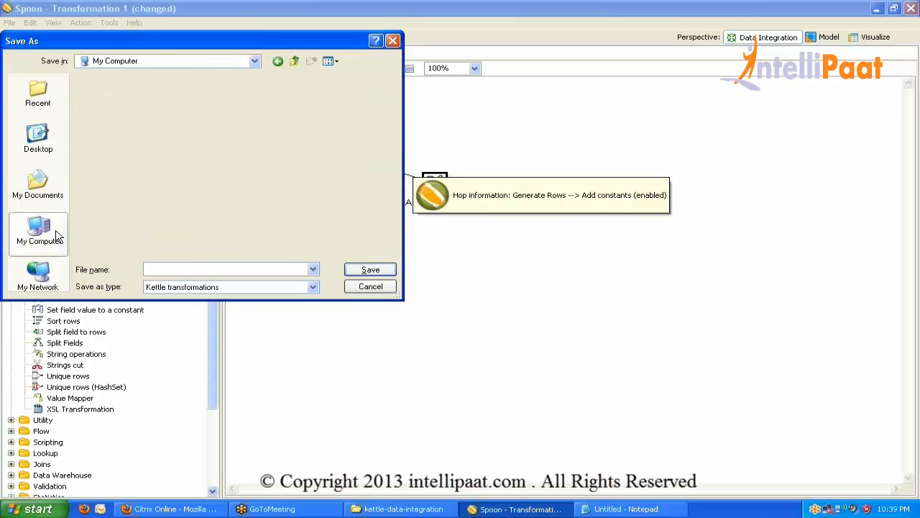
pyautogui.doubleClick(132, 101)
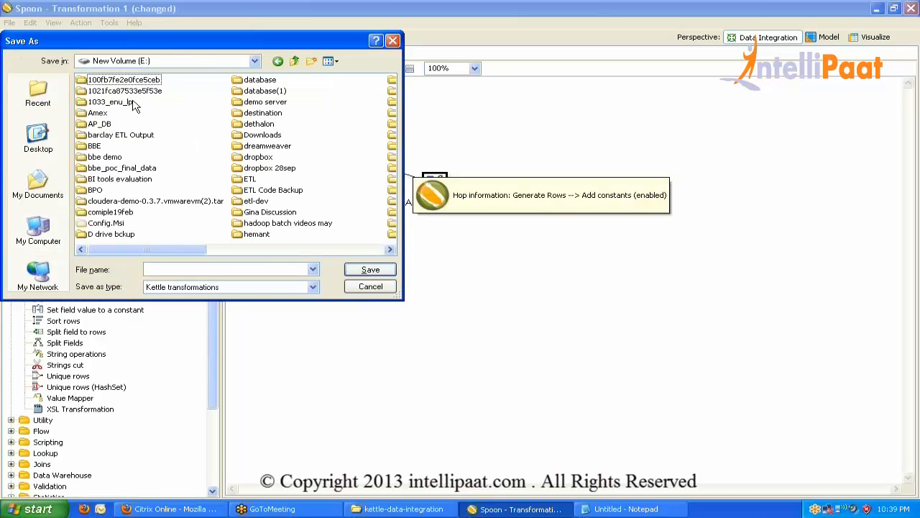
pyautogui.press('p')
pyautogui.press('Down')
pyautogui.press('Return')
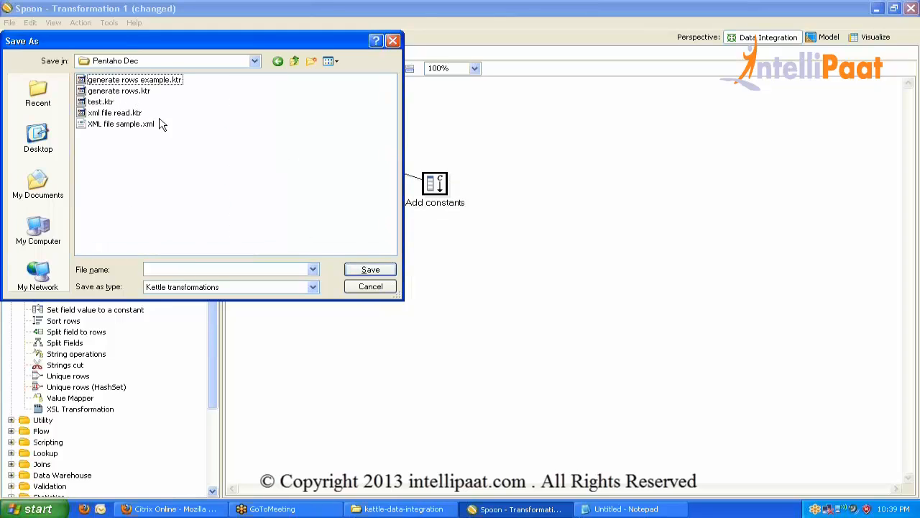
pyautogui.click(180, 268)
pyautogui.write('add constan')
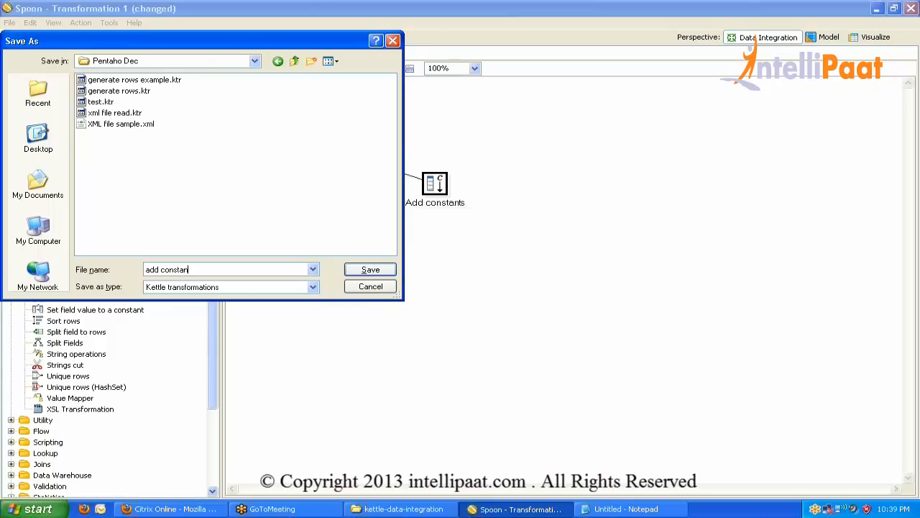
pyautogui.write('t')
pyautogui.press('Return')
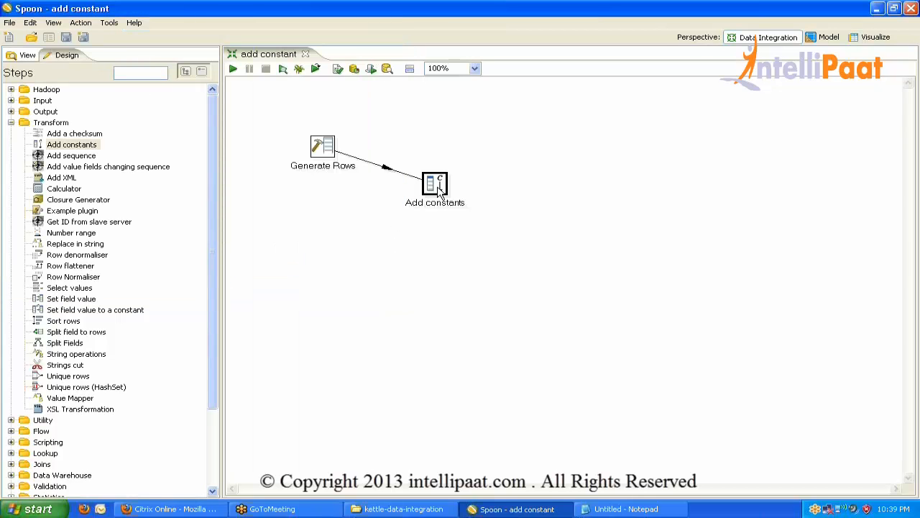
pyautogui.click(155, 74)
# Add a Write to log step after Add constants that logs the fields test and gender.
pyautogui.write('lo')
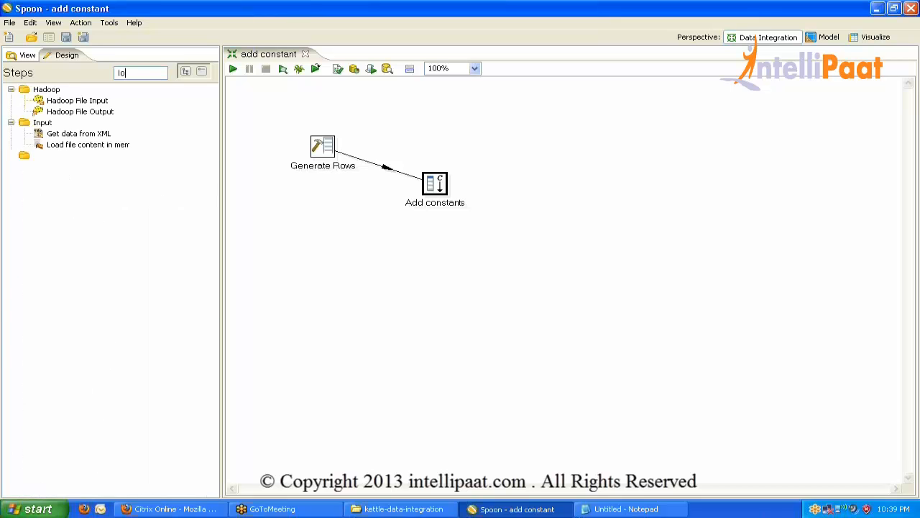
pyautogui.write('g')
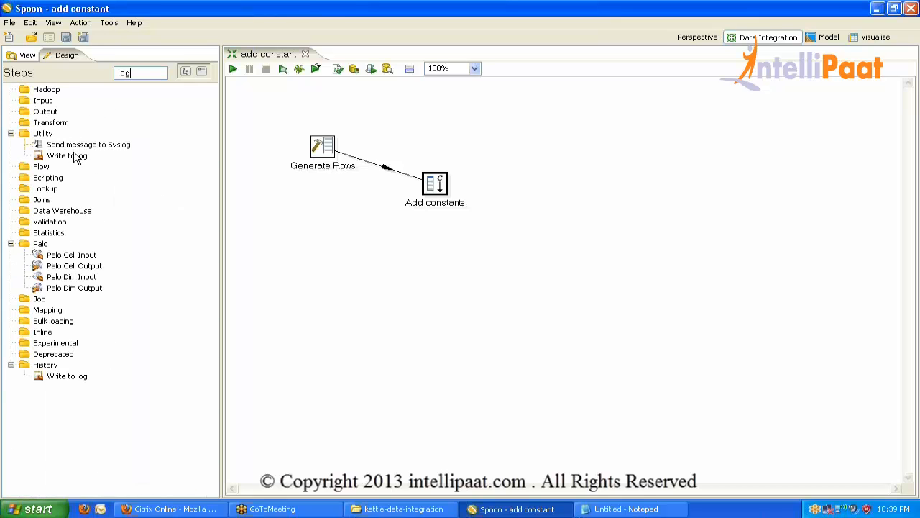
pyautogui.moveTo(77, 158); pyautogui.dragTo(568, 204)
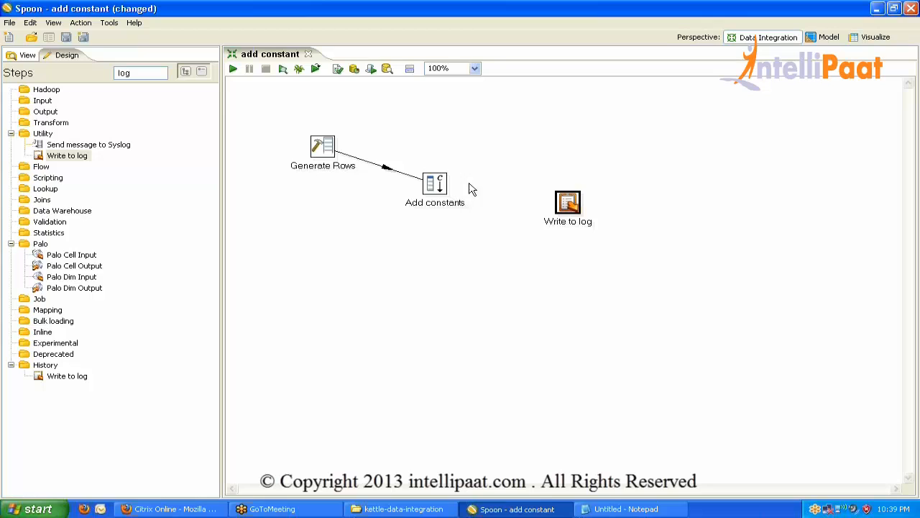
pyautogui.moveTo(435, 184); pyautogui.dragTo(567, 205)
pyautogui.hotkey('ctrl', 's')
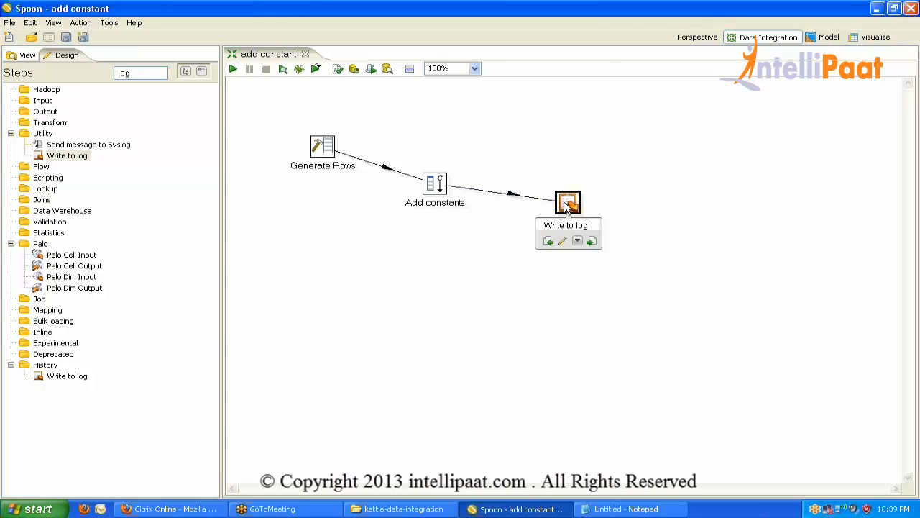
pyautogui.doubleClick(567, 205)
pyautogui.click(461, 487)
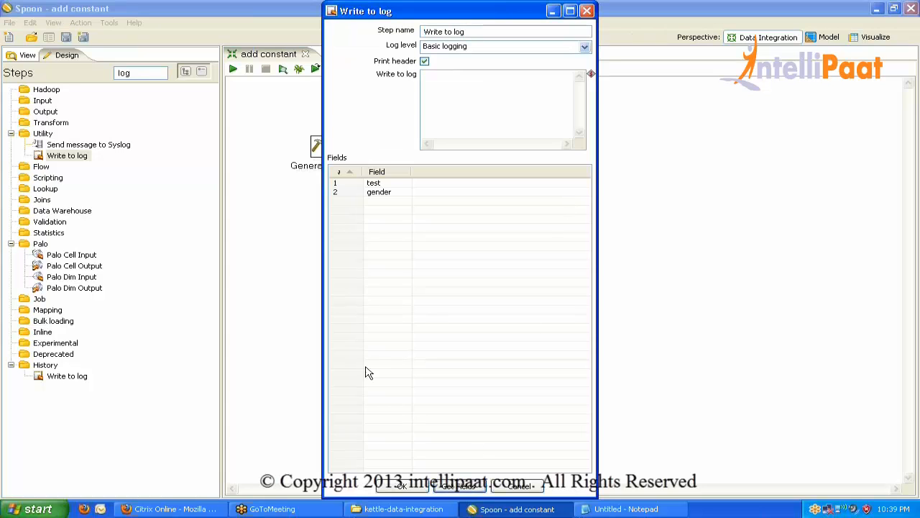
pyautogui.click(346, 183)
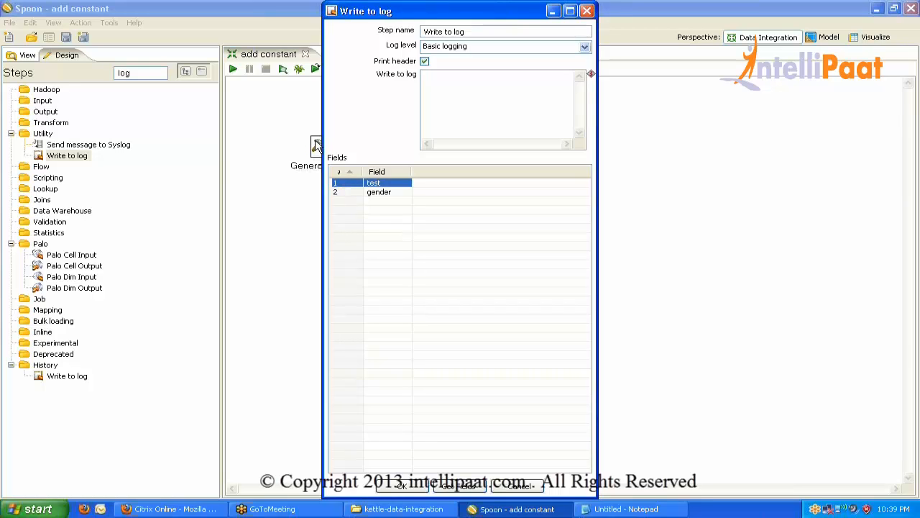
pyautogui.click(344, 192)
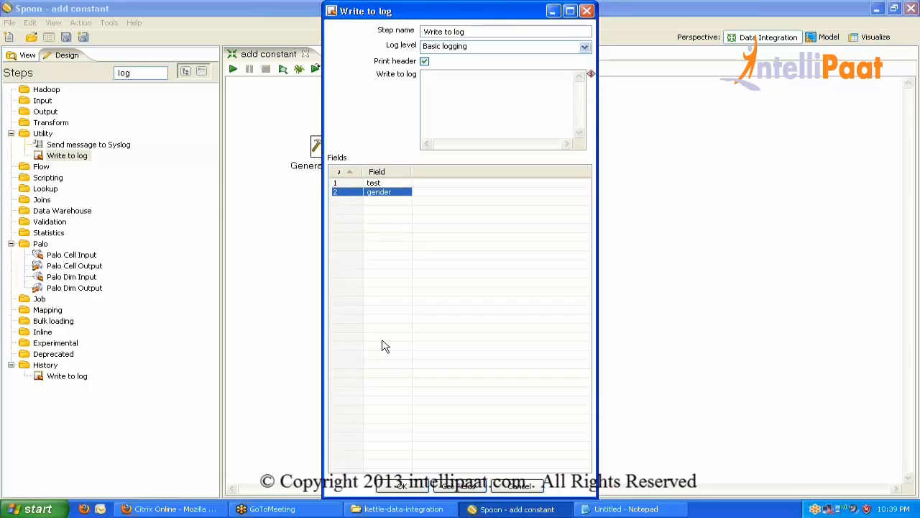
pyautogui.click(402, 485)
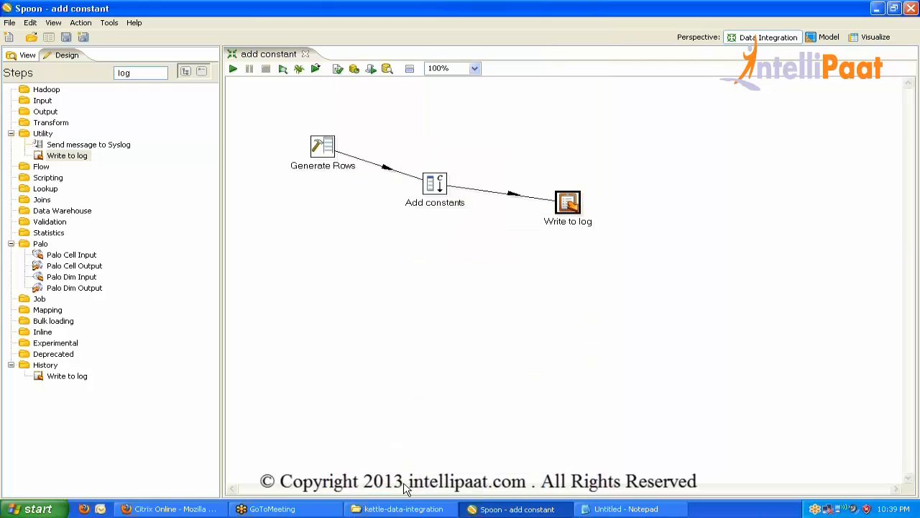
# Run the transformation and read the log showing test = 1.0 and gender = Male per row.
pyautogui.click(233, 68)
pyautogui.press('Return')
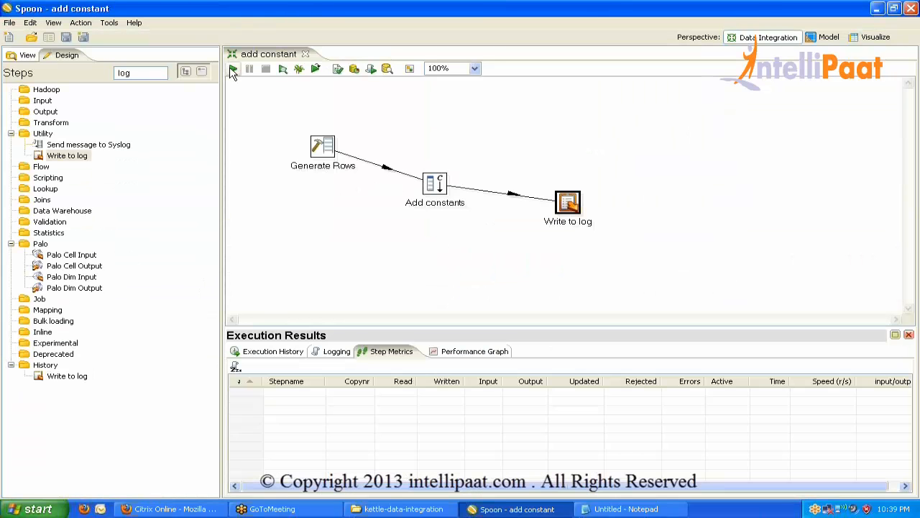
pyautogui.doubleClick(334, 352)
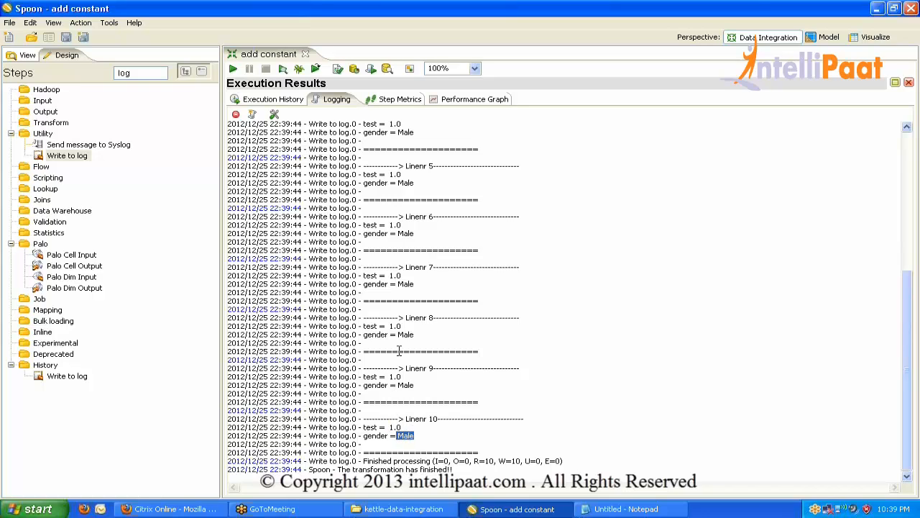
pyautogui.doubleClick(336, 101)
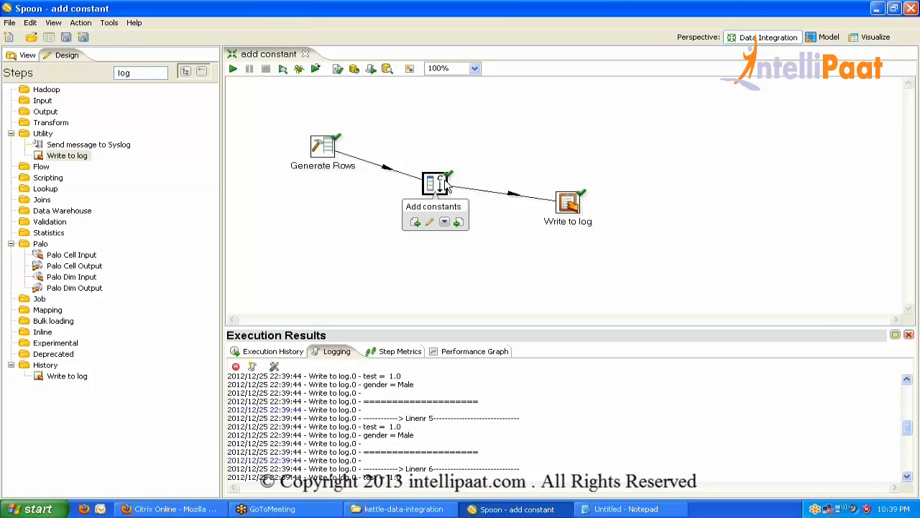
# Remove the Male value from the gender constant in Add constants.
pyautogui.doubleClick(440, 189)
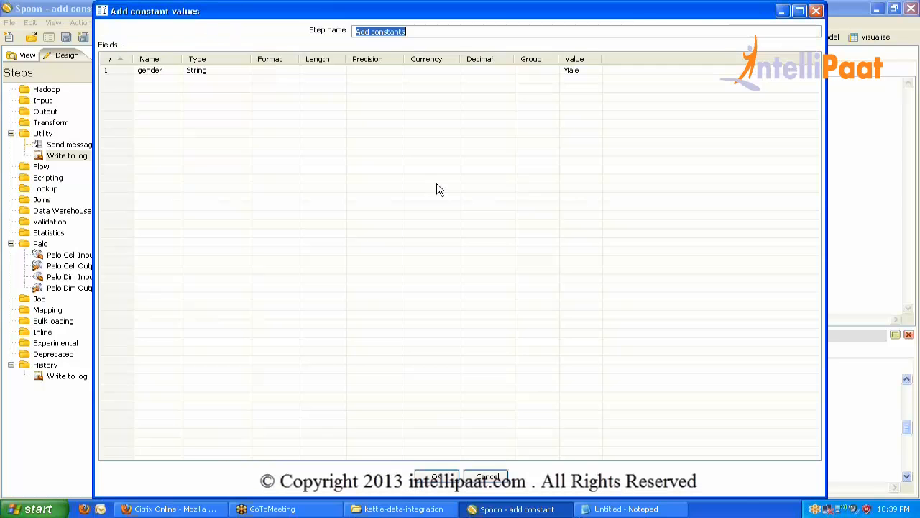
pyautogui.click(578, 72)
pyautogui.click(576, 70)
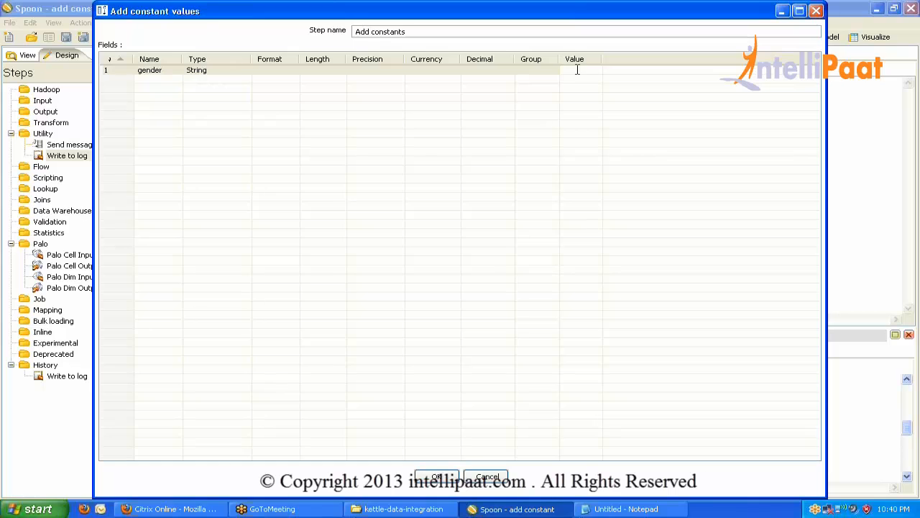
pyautogui.click(450, 476)
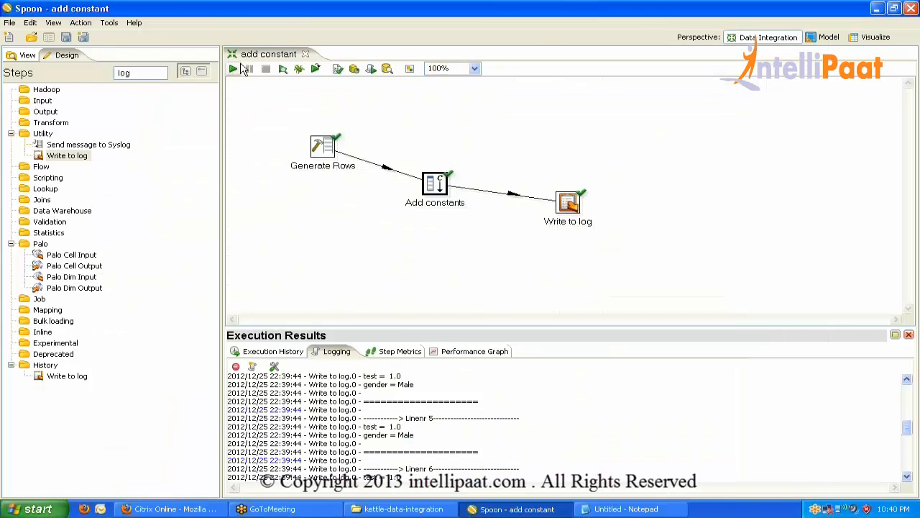
# Rerun the transformation and confirm the log shows gender = null for every row.
pyautogui.click(234, 69)
pyautogui.press('Return')
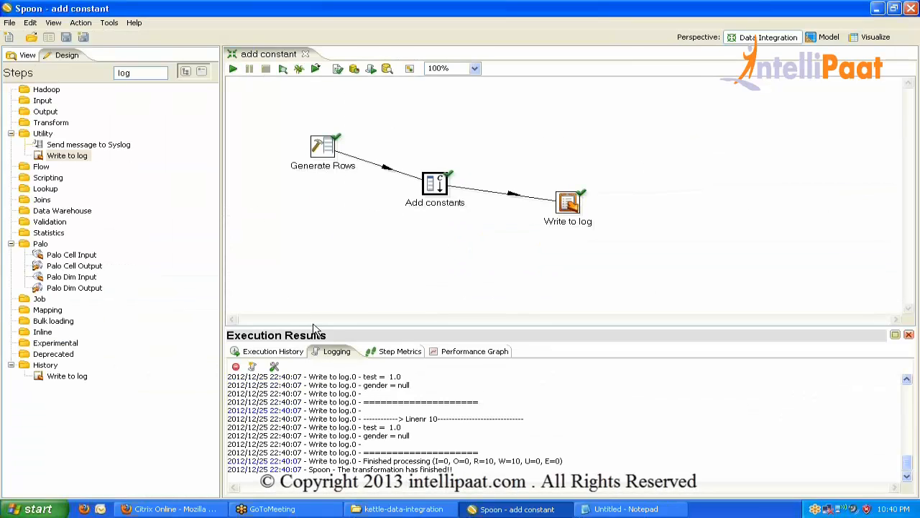
pyautogui.doubleClick(327, 351)
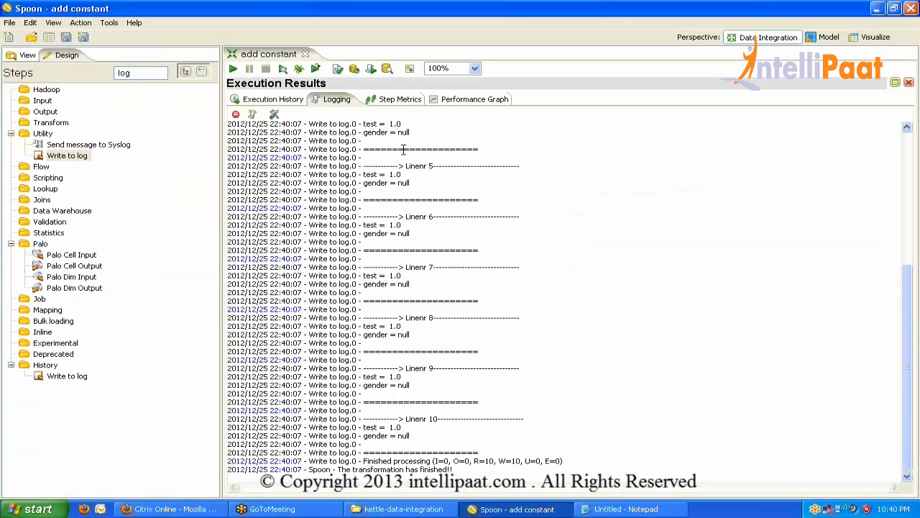
pyautogui.doubleClick(345, 99)
# Clear the step search and place an Add a checksum step at the canvas top-left.
pyautogui.moveTo(138, 75); pyautogui.dragTo(76, 72)
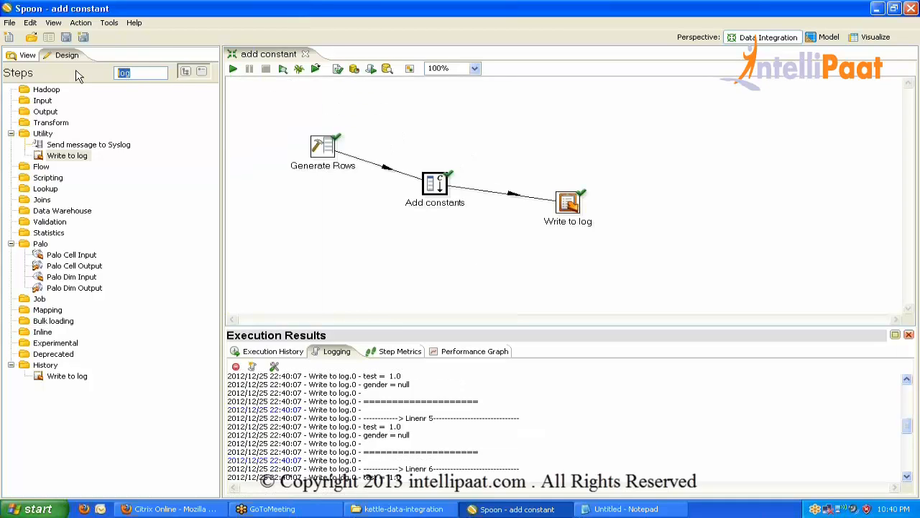
pyautogui.press('BackSpace')
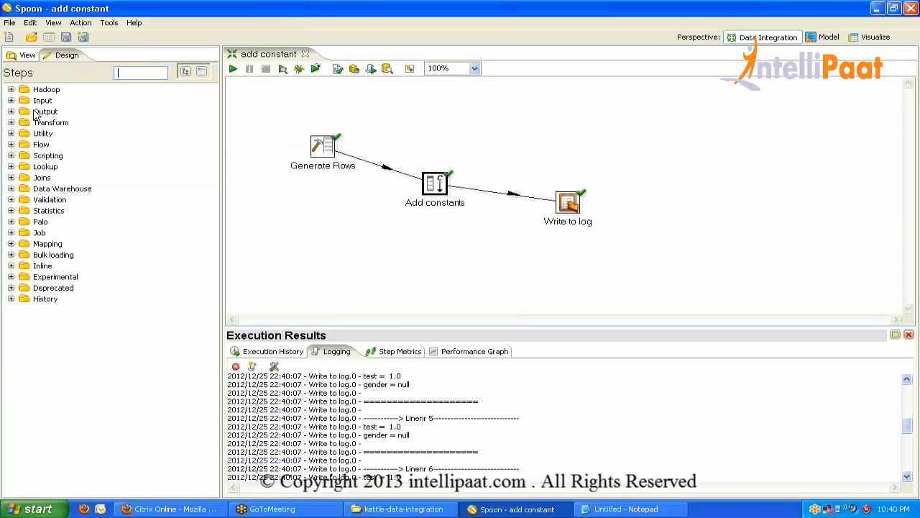
pyautogui.click(11, 123)
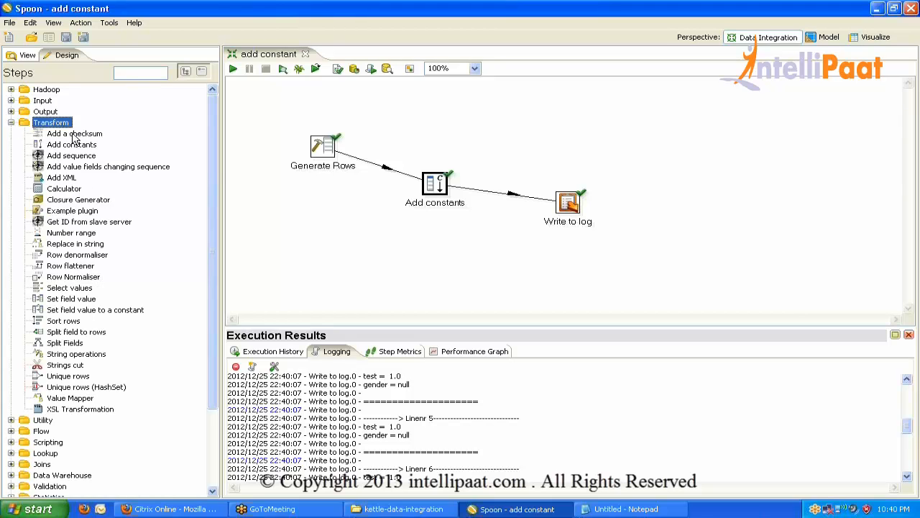
pyautogui.moveTo(73, 138); pyautogui.dragTo(272, 109)
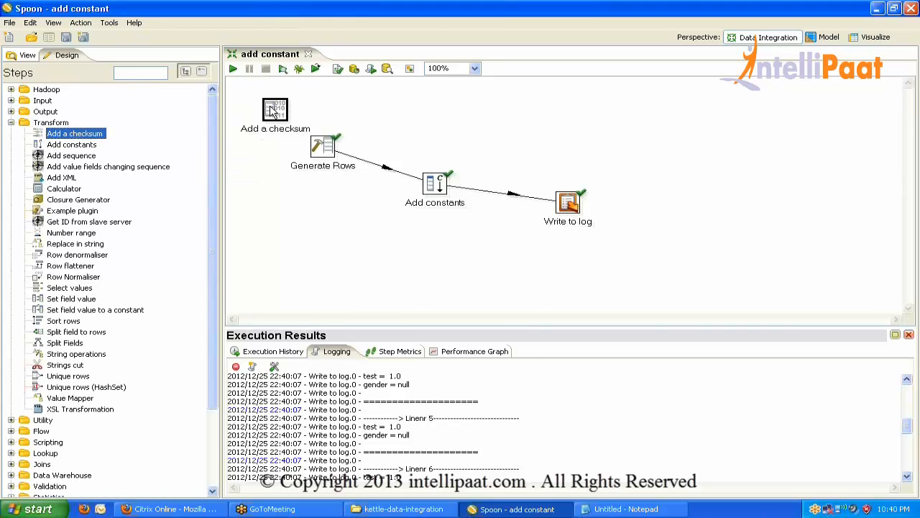
# Review the Add a checksum settings, keeping CRC 32 as the checksum type.
pyautogui.doubleClick(272, 109)
pyautogui.click(280, 256)
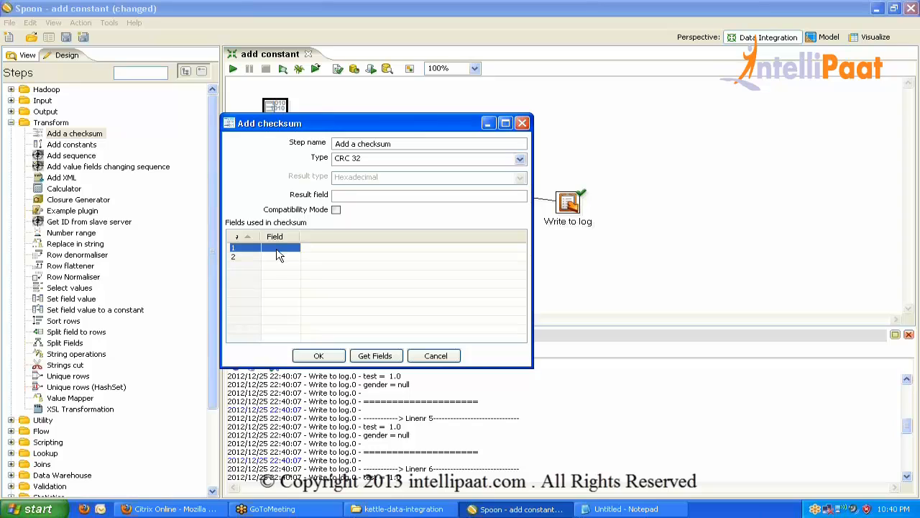
pyautogui.click(279, 252)
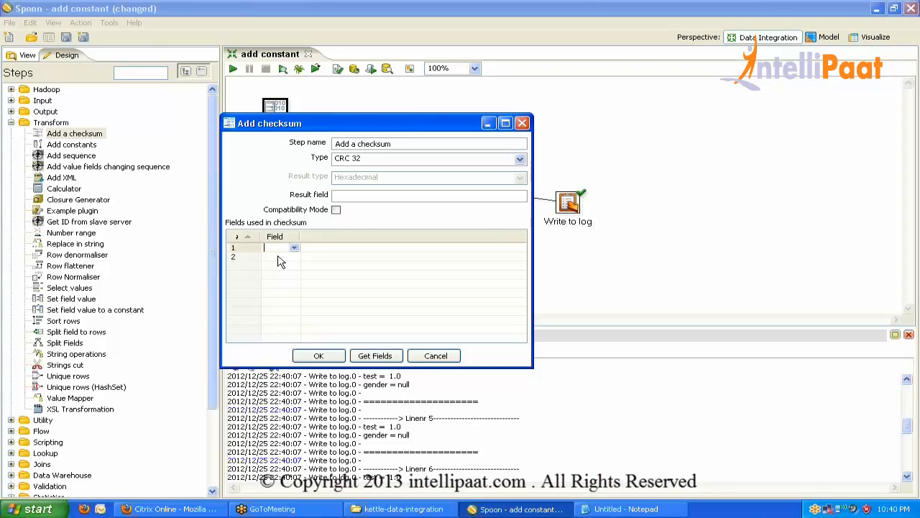
pyautogui.click(520, 160)
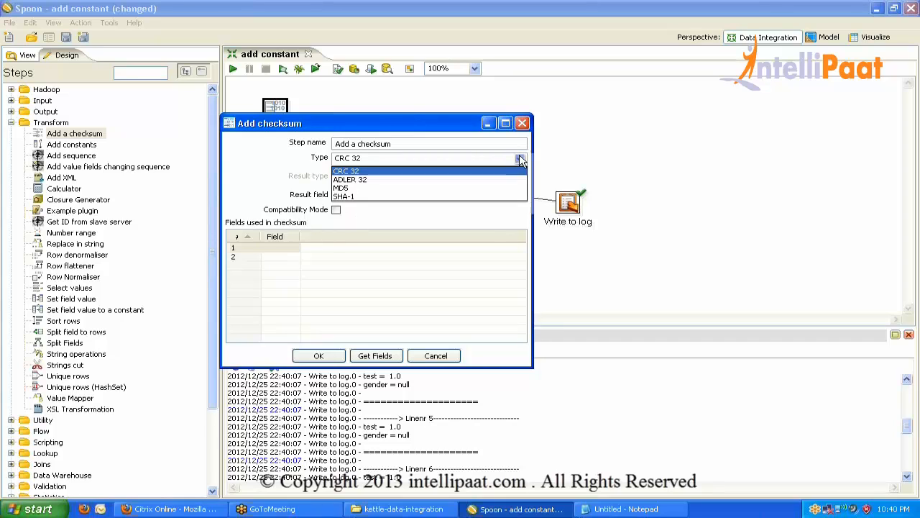
pyautogui.click(353, 172)
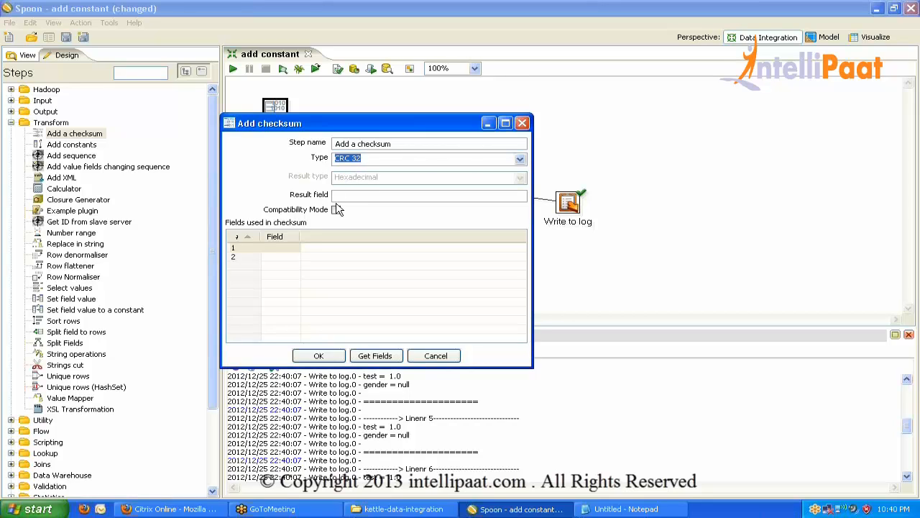
pyautogui.click(354, 194)
pyautogui.click(319, 356)
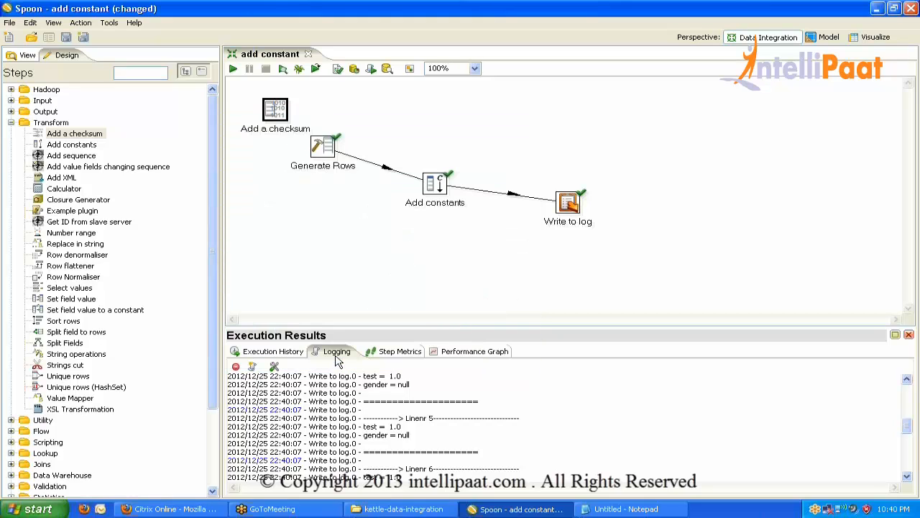
# Insert Add a checksum into the Generate Rows hop and rearrange Add constants and Write to log.
pyautogui.moveTo(282, 122); pyautogui.dragTo(396, 181)
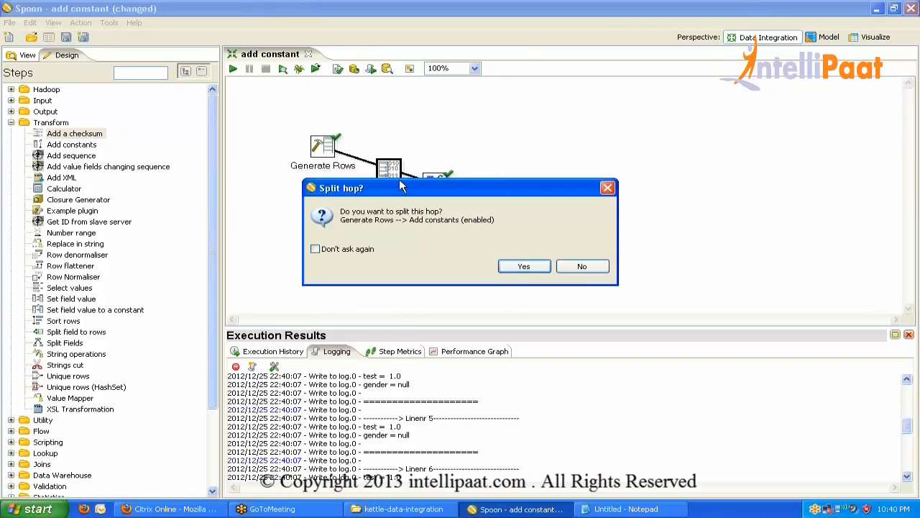
pyautogui.click(525, 268)
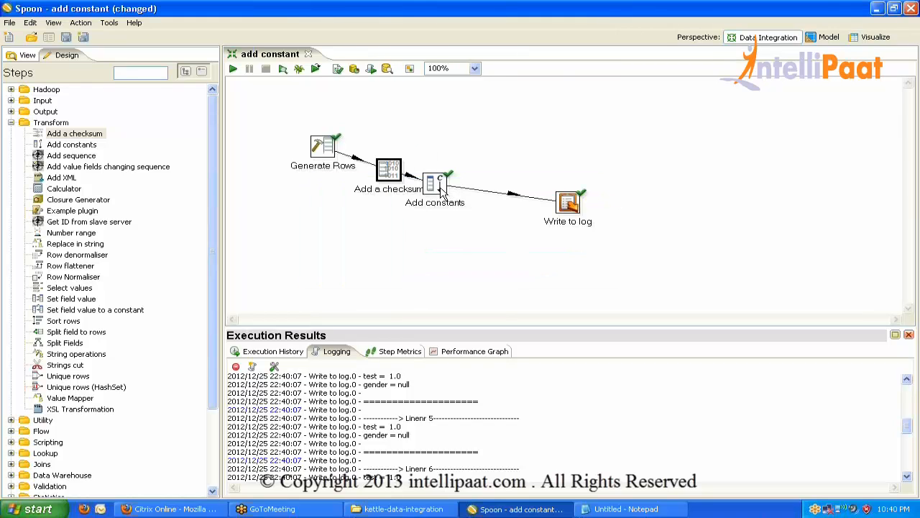
pyautogui.moveTo(441, 190); pyautogui.dragTo(534, 151)
pyautogui.moveTo(573, 209); pyautogui.dragTo(616, 135)
pyautogui.moveTo(532, 147); pyautogui.dragTo(555, 122)
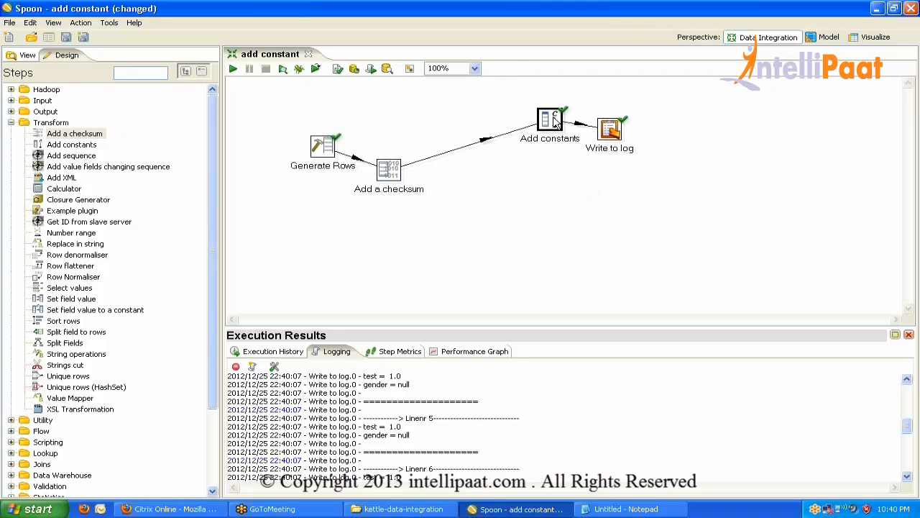
# Disable the Add constants hop and link Add a checksum to Write to log as main output.
pyautogui.click(474, 150)
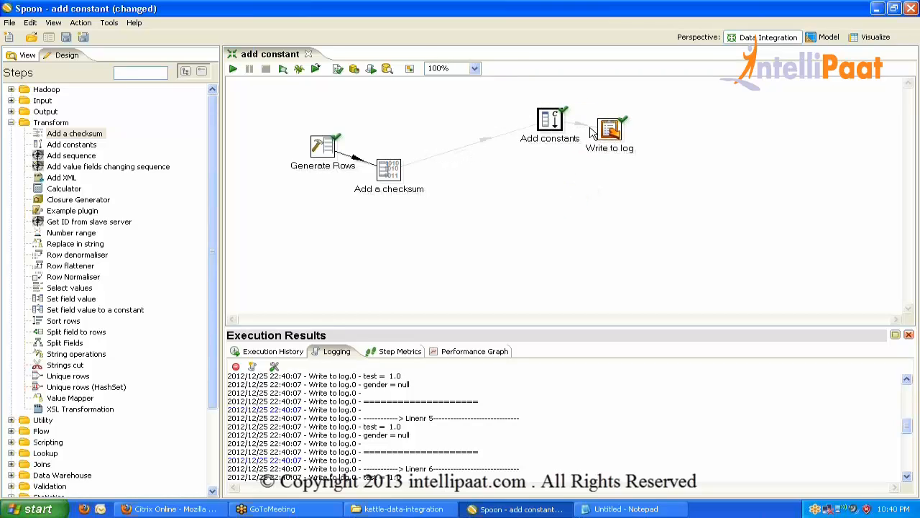
pyautogui.moveTo(614, 144)
pyautogui.mouseDown()
pyautogui.moveTo(507, 228)
pyautogui.moveTo(402, 153)
pyautogui.moveTo(427, 188)
pyautogui.mouseUp()
pyautogui.moveTo(390, 163)
pyautogui.mouseDown()
pyautogui.moveTo(543, 200)
pyautogui.moveTo(499, 215)
pyautogui.mouseUp()
pyautogui.click(517, 221)
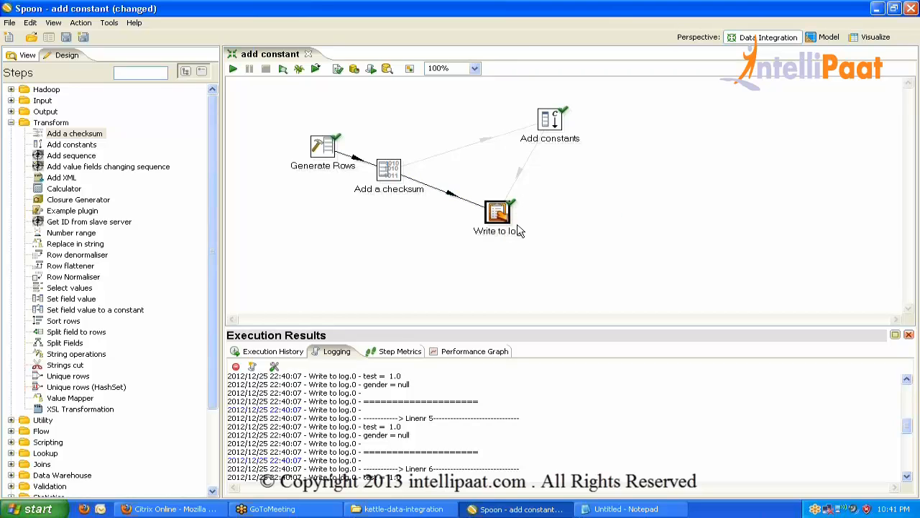
pyautogui.click(320, 149)
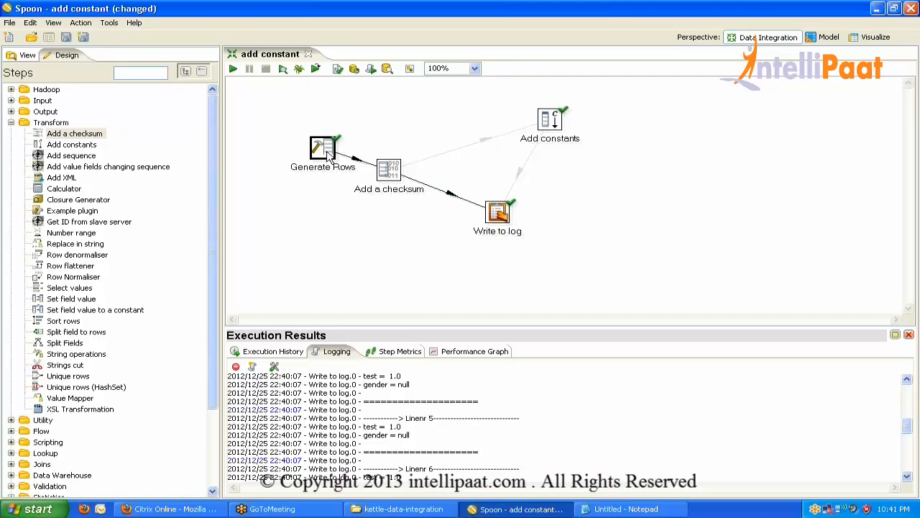
# Add a second Generate Rows field named cola, type String, with value test.
pyautogui.doubleClick(328, 157)
pyautogui.click(276, 187)
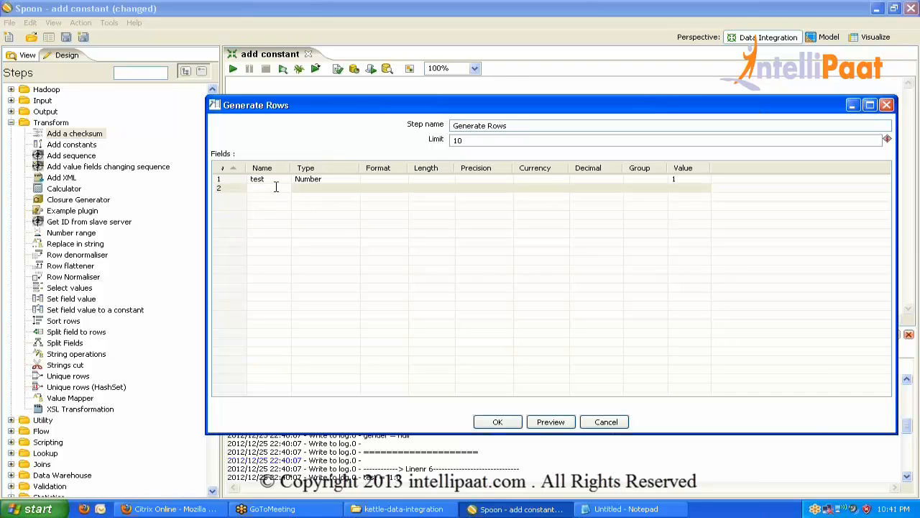
pyautogui.write('cola')
pyautogui.click(314, 189)
pyautogui.click(353, 187)
pyautogui.click(320, 206)
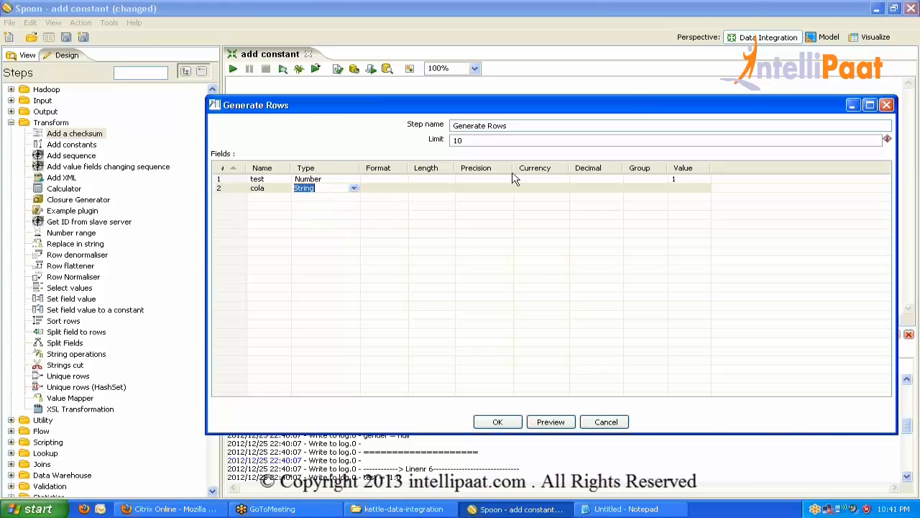
pyautogui.click(700, 188)
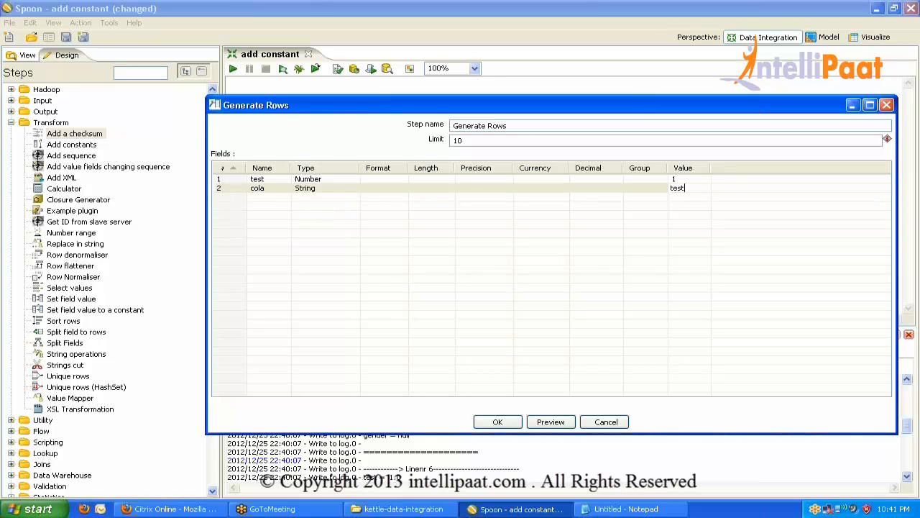
pyautogui.click(464, 140)
pyautogui.click(519, 421)
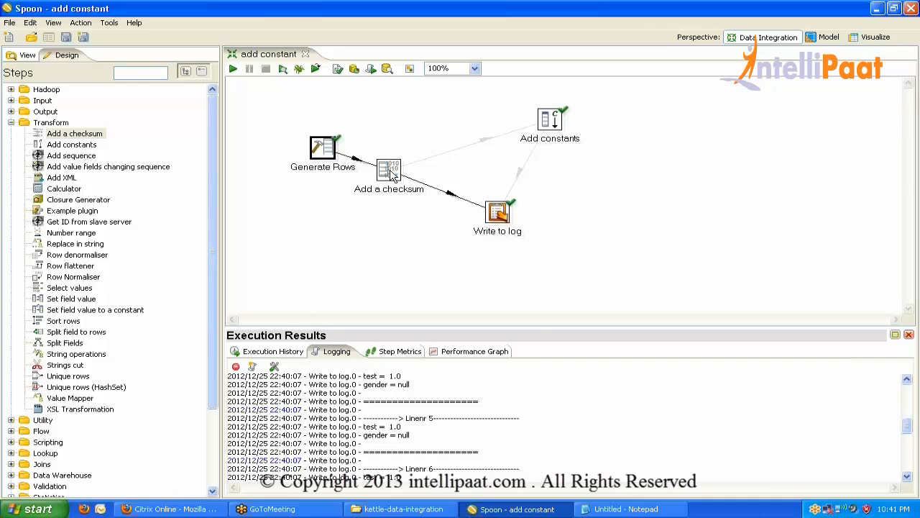
# Pull test and cola into Add a checksum, then run the transformation.
pyautogui.doubleClick(391, 176)
pyautogui.click(375, 356)
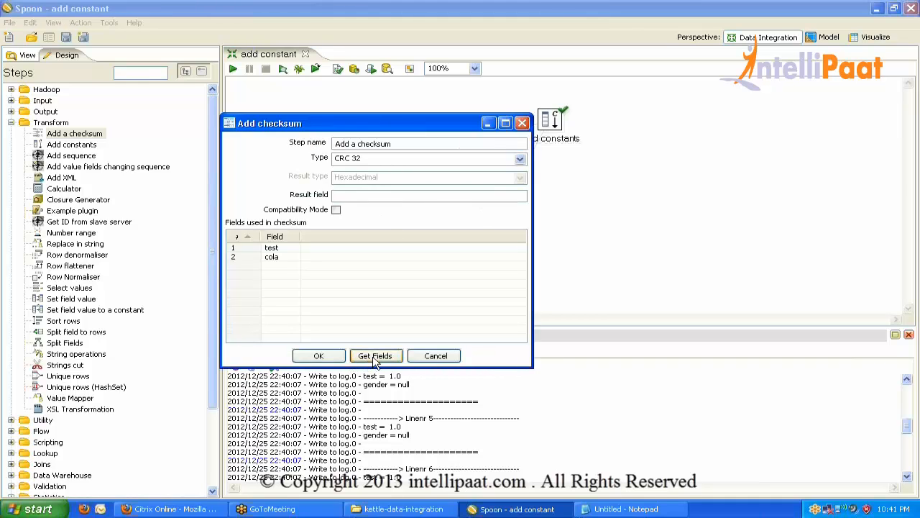
pyautogui.click(318, 356)
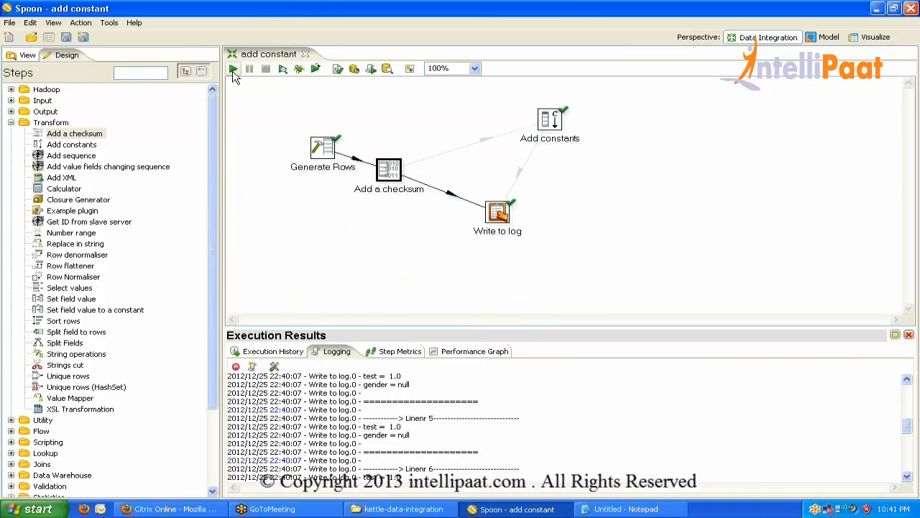
pyautogui.click(233, 73)
pyautogui.press('Return')
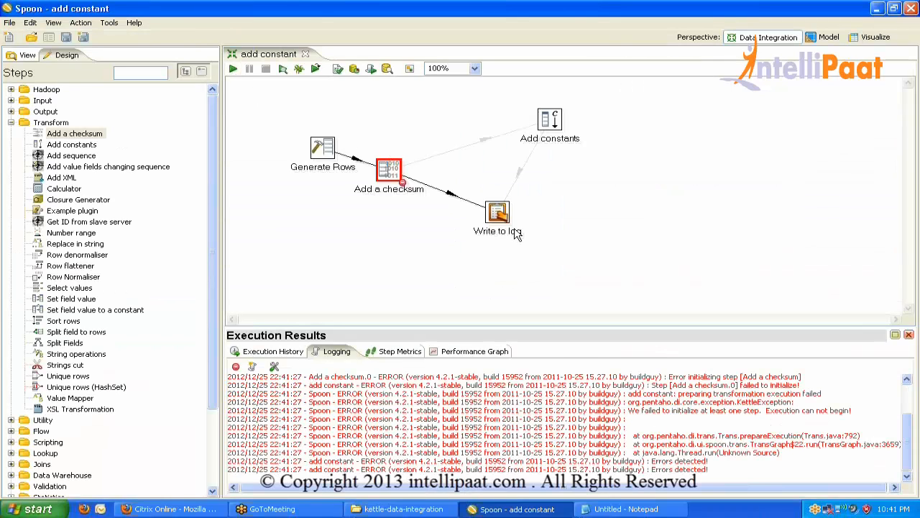
# Load all incoming fields into Write to log and save the transformation.
pyautogui.doubleClick(501, 216)
pyautogui.click(460, 488)
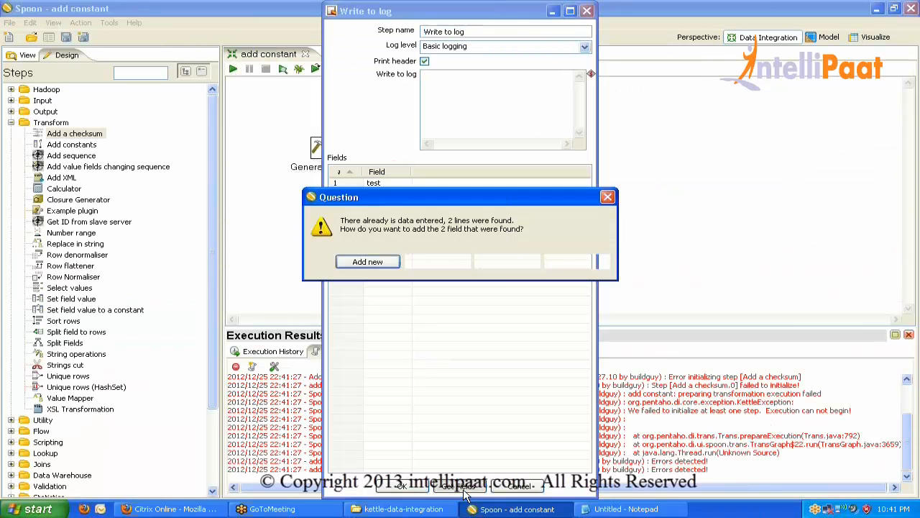
pyautogui.click(510, 267)
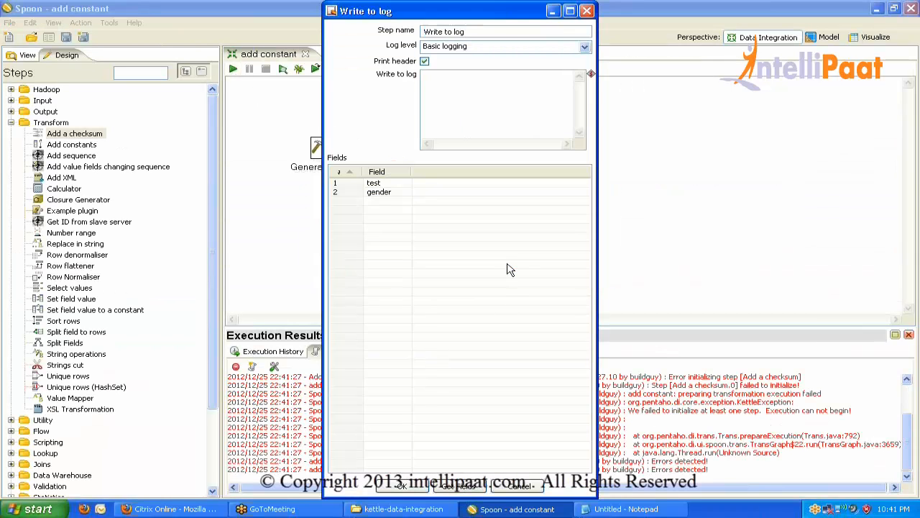
pyautogui.click(402, 487)
pyautogui.hotkey('ctrl', 's')
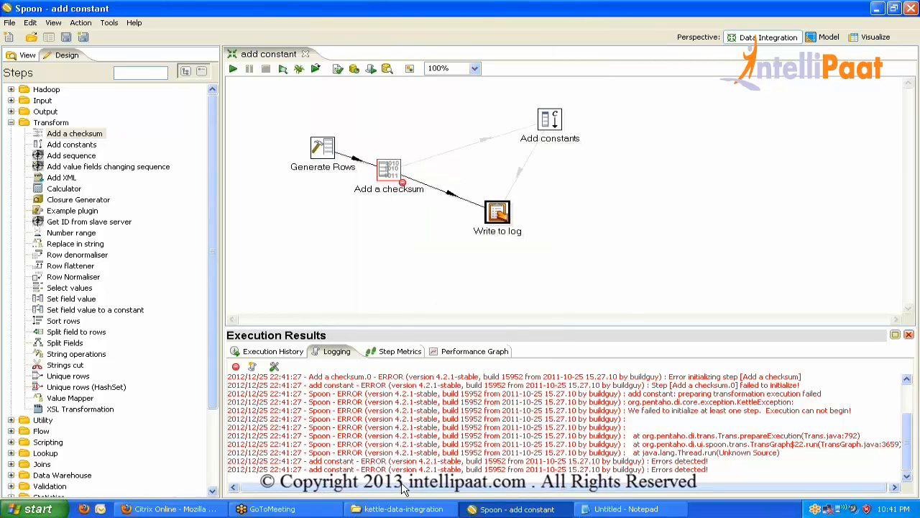
# Set the checksum result field, then refresh Write to log with test, cola and checksum.
pyautogui.doubleClick(388, 171)
pyautogui.click(376, 196)
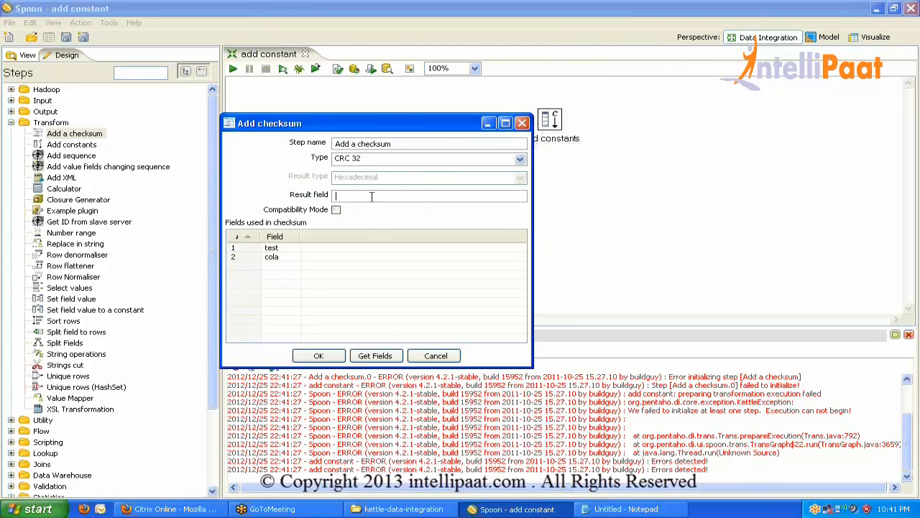
pyautogui.write('tes')
pyautogui.click(329, 357)
pyautogui.doubleClick(496, 212)
pyautogui.click(480, 488)
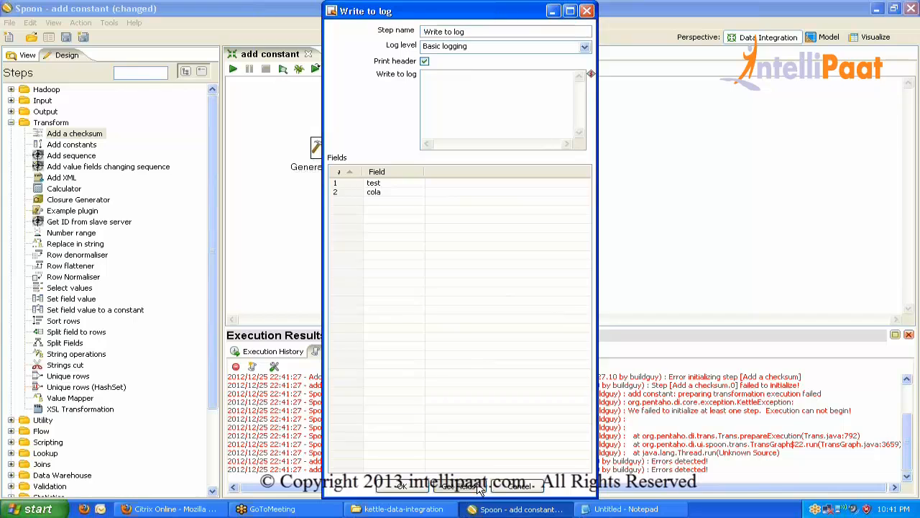
pyautogui.click(506, 262)
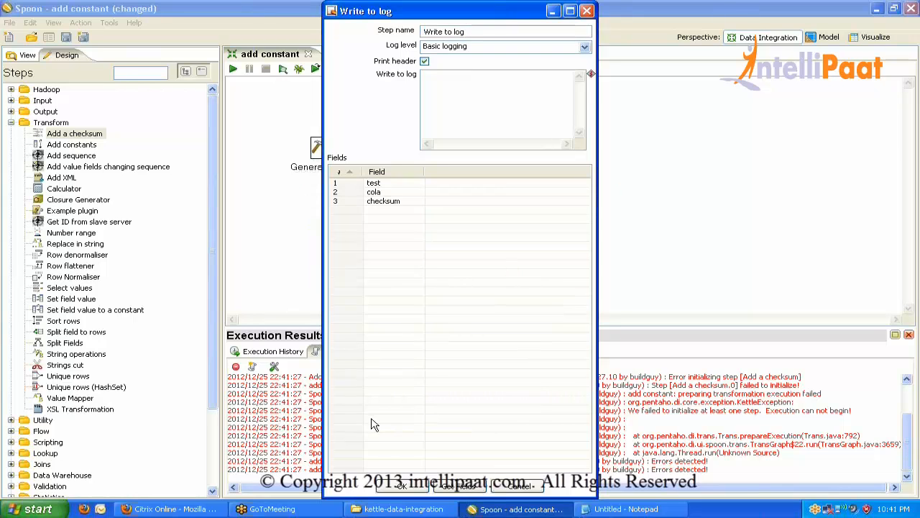
pyautogui.click(406, 487)
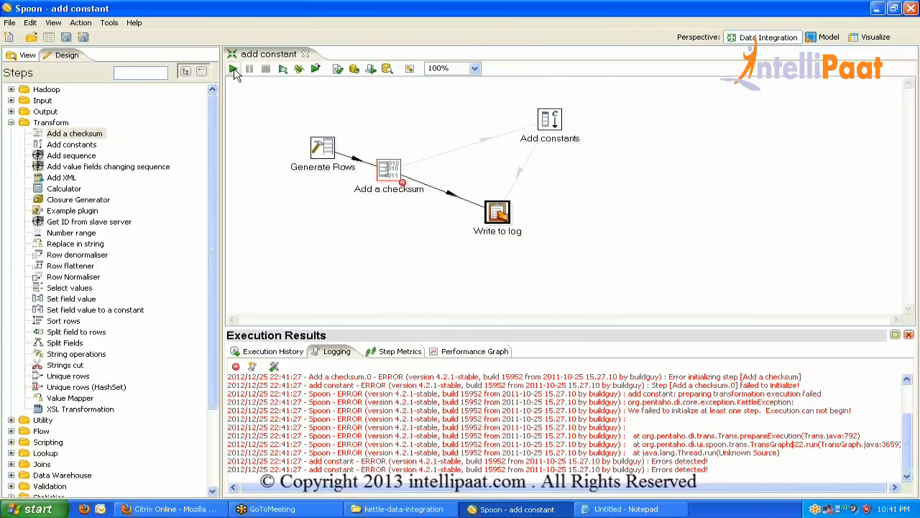
# Run the transformation and inspect the checksum and cola values in the maximized log.
pyautogui.click(233, 68)
pyautogui.doubleClick(332, 352)
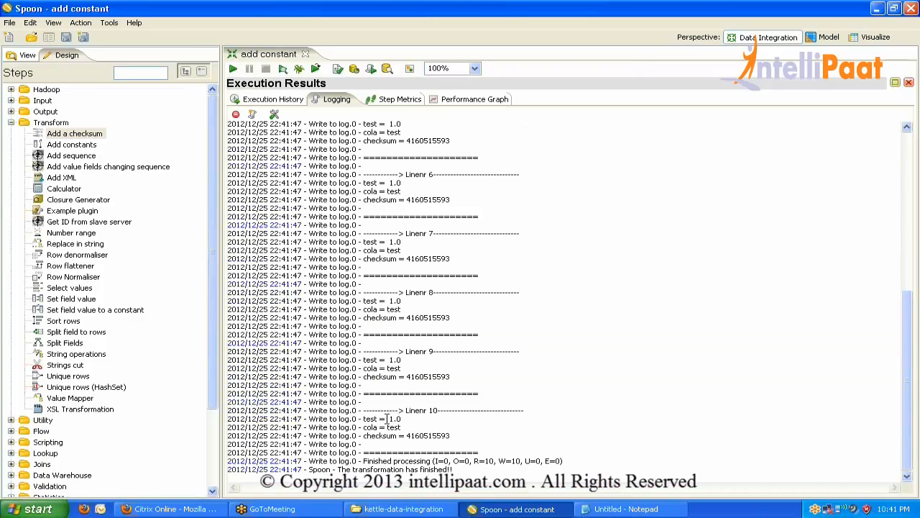
pyautogui.click(402, 428)
pyautogui.doubleClick(415, 436)
pyautogui.doubleClick(371, 367)
pyautogui.doubleClick(330, 101)
# Review the Add a checksum settings, then rerun the transformation and maximize the log.
pyautogui.click(388, 173)
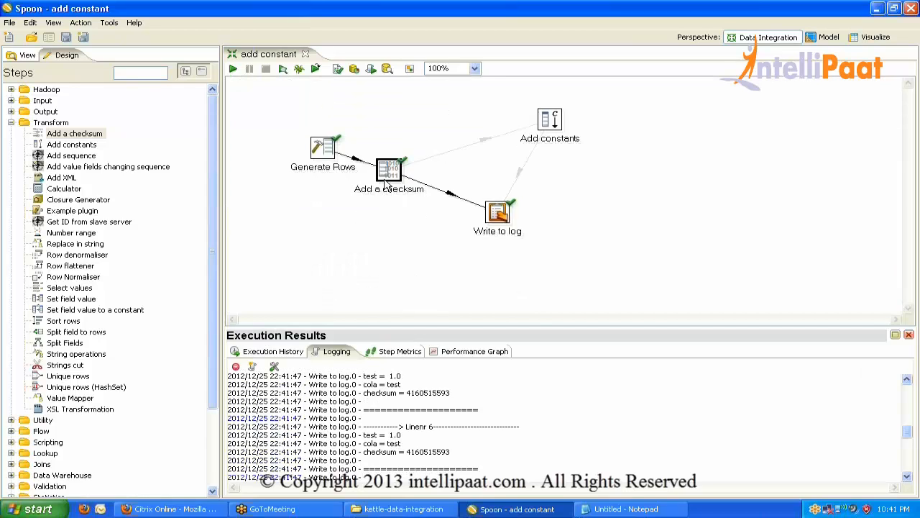
pyautogui.doubleClick(385, 184)
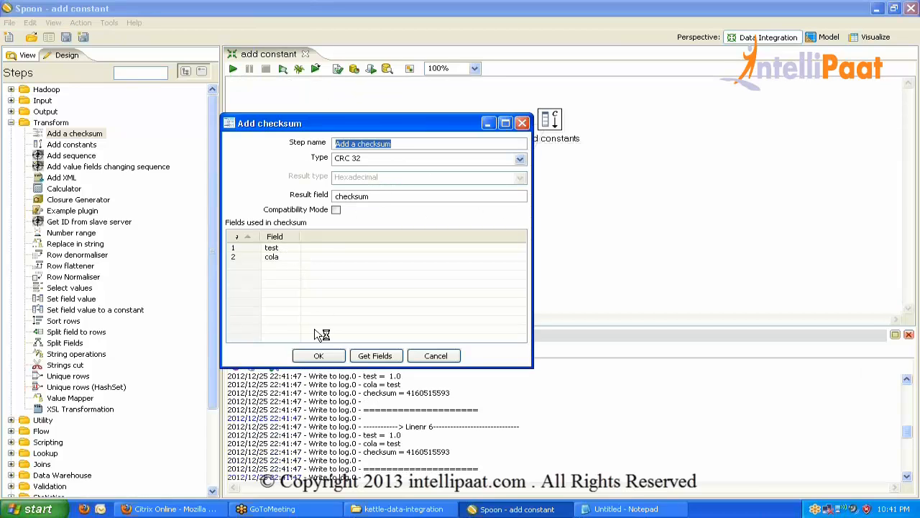
pyautogui.click(320, 355)
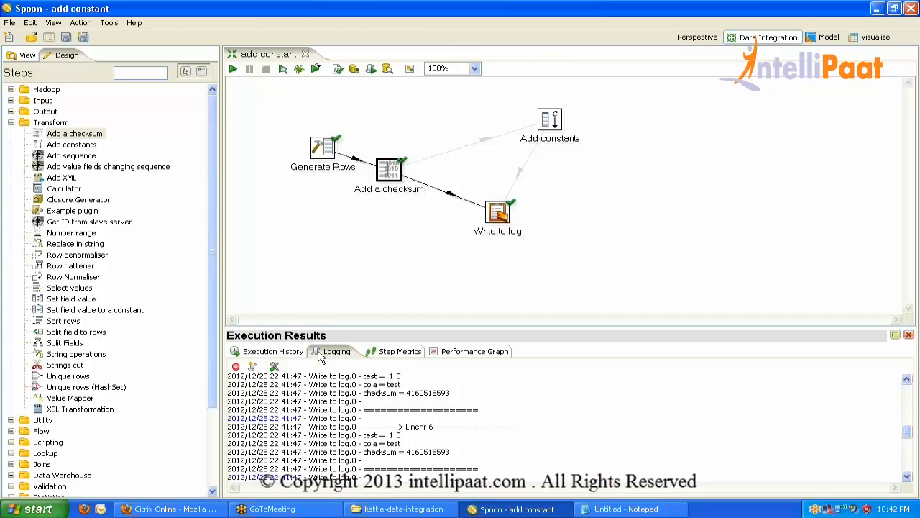
pyautogui.click(909, 335)
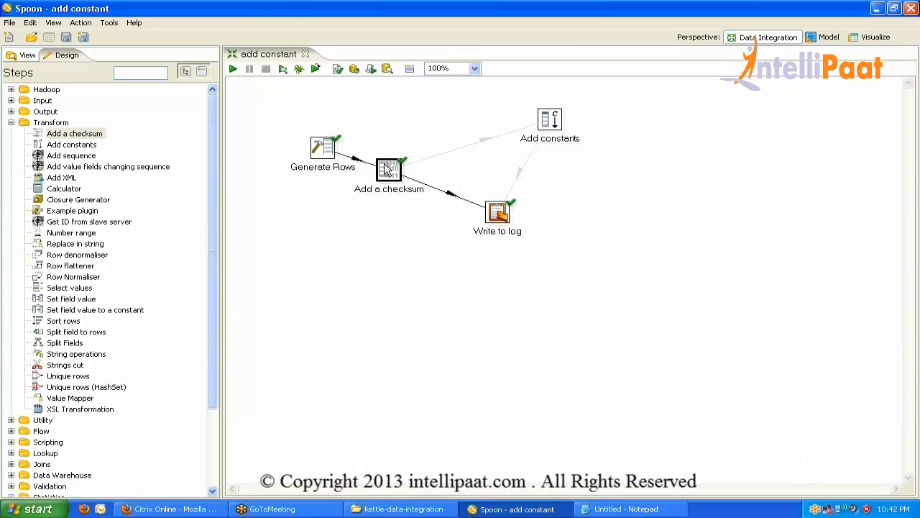
pyautogui.moveTo(386, 168)
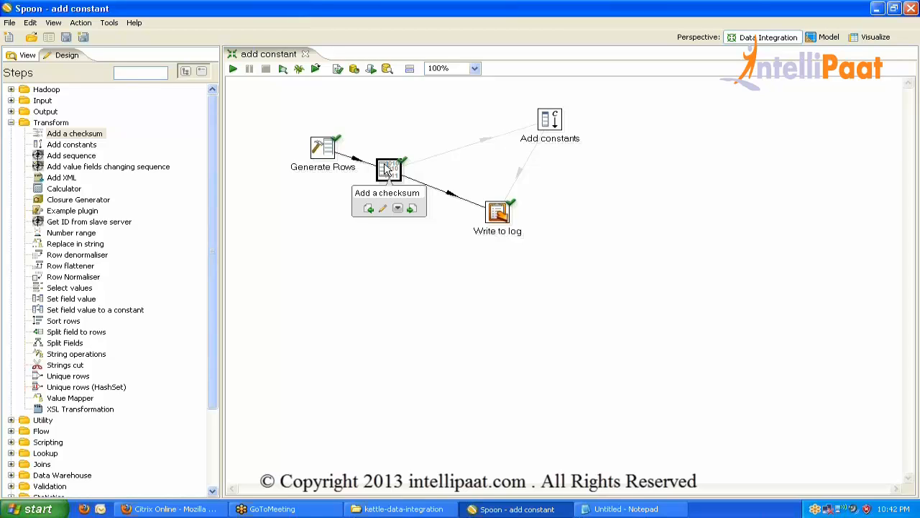
pyautogui.click(233, 68)
pyautogui.press('Return')
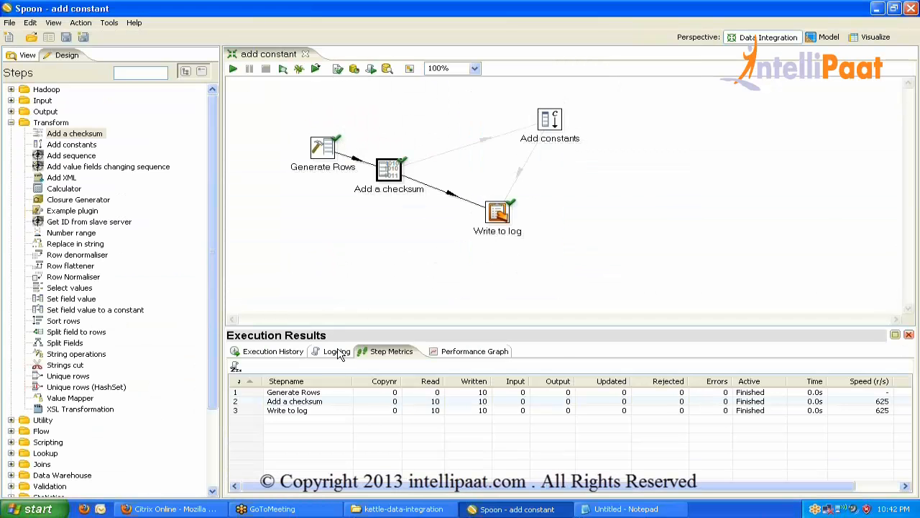
pyautogui.doubleClick(337, 351)
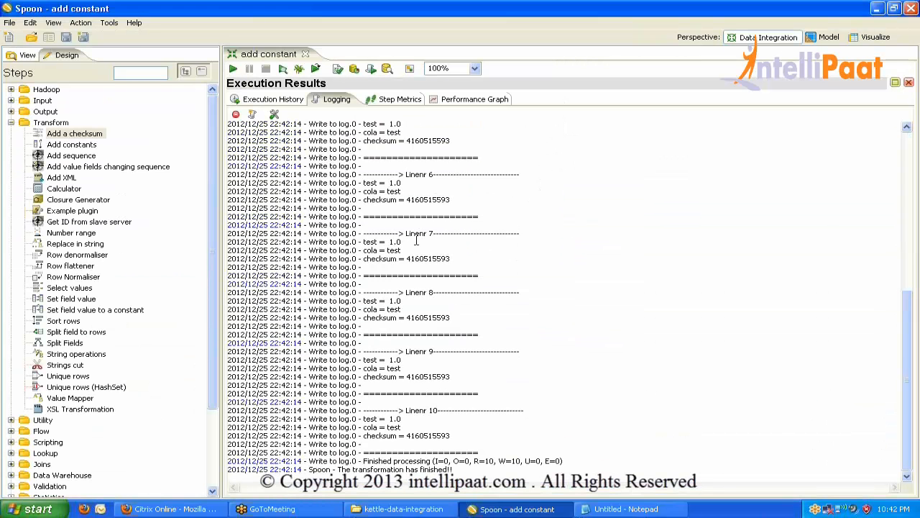
# Inspect the checksum, test and cola values in the log, then restore the panel.
pyautogui.doubleClick(424, 258)
pyautogui.doubleClick(428, 200)
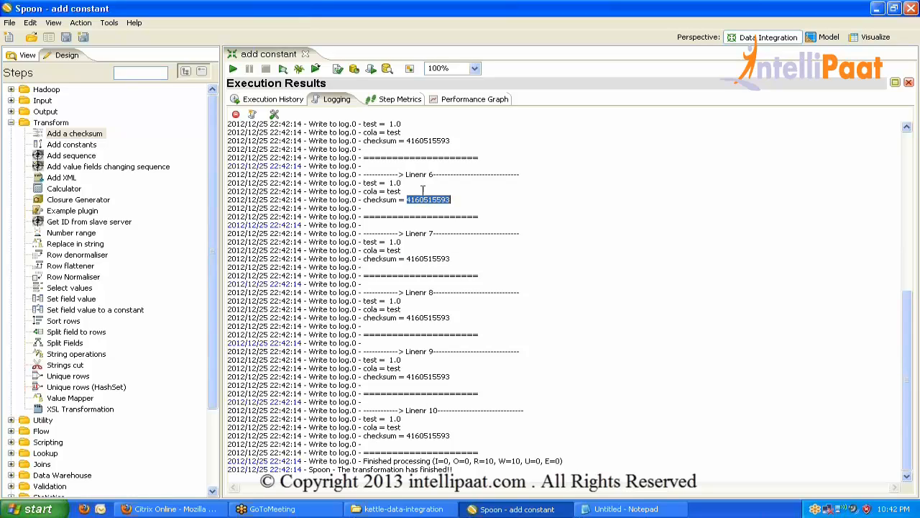
pyautogui.doubleClick(429, 140)
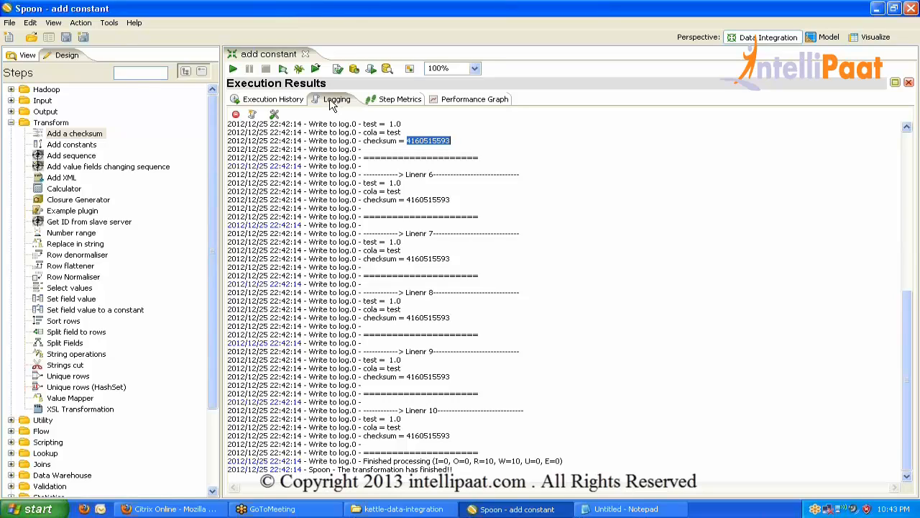
pyautogui.click(398, 126)
pyautogui.doubleClick(395, 134)
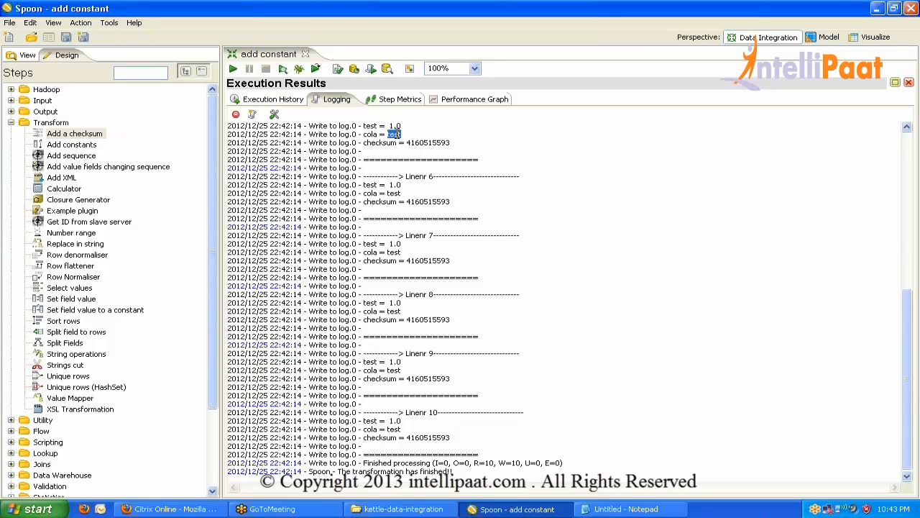
pyautogui.doubleClick(392, 126)
pyautogui.moveTo(401, 135); pyautogui.dragTo(362, 126)
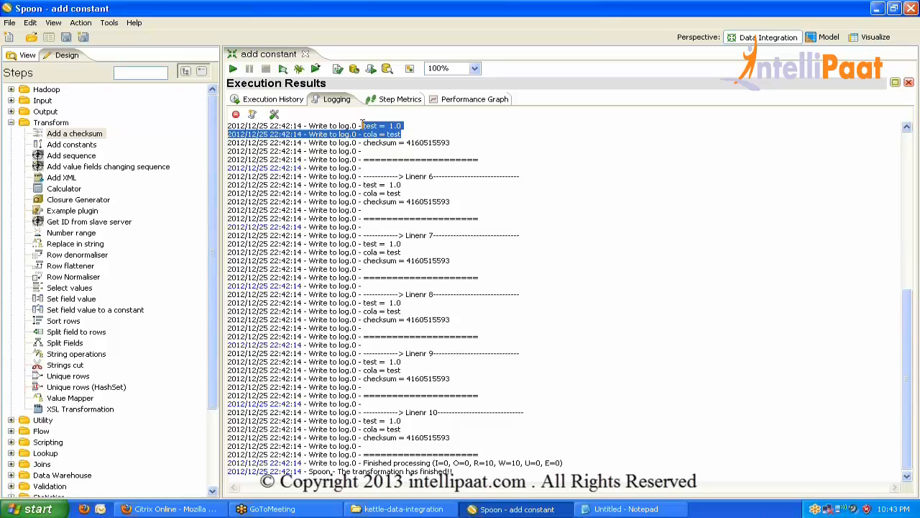
pyautogui.doubleClick(325, 103)
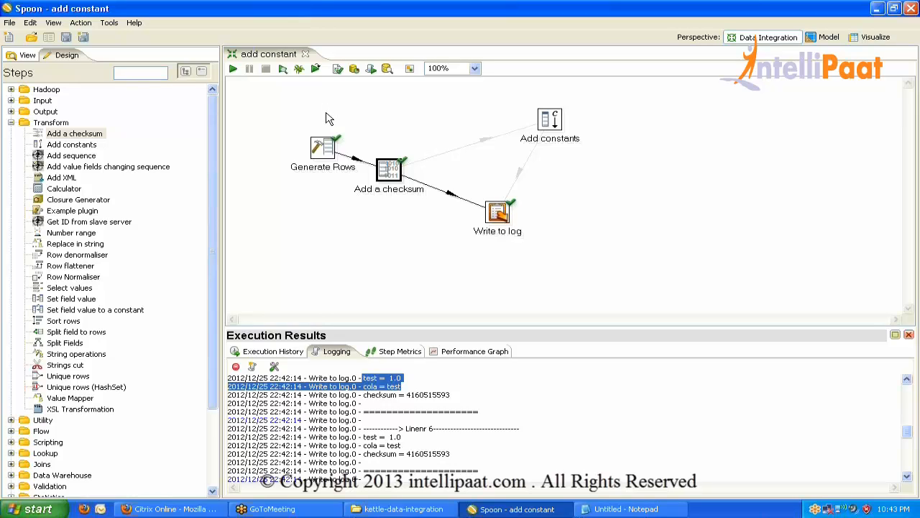
# Deselect the checksum step and clear the execution log.
pyautogui.click(415, 269)
pyautogui.click(254, 368)
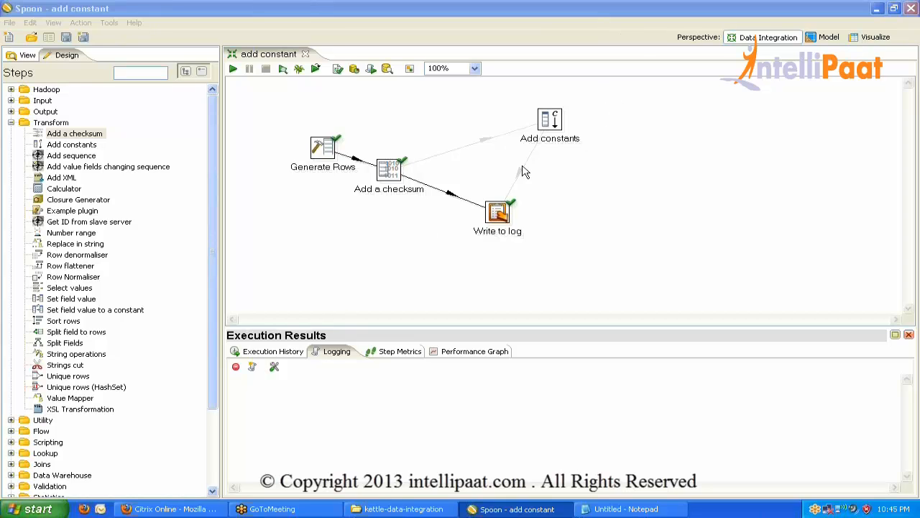
# Drag Add a checksum to the canvas top between Generate Rows and Add constants.
pyautogui.click(383, 169)
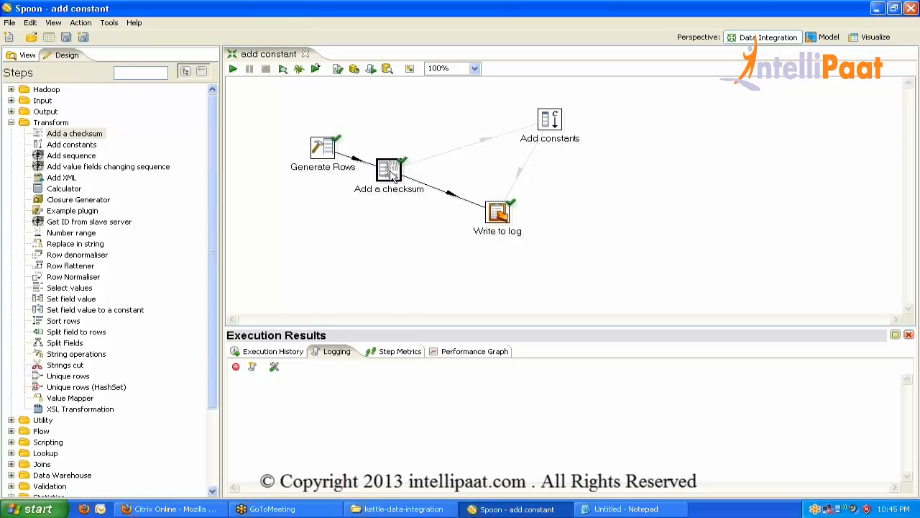
pyautogui.moveTo(391, 178)
pyautogui.moveTo(388, 170); pyautogui.dragTo(475, 107)
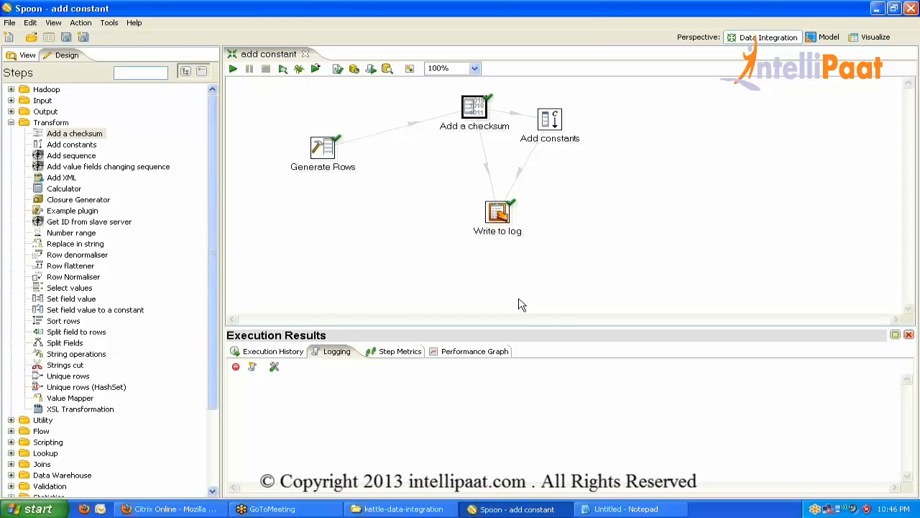
# Place an Add sequence step and review its defaults, start 1 and increment 1.
pyautogui.click(69, 145)
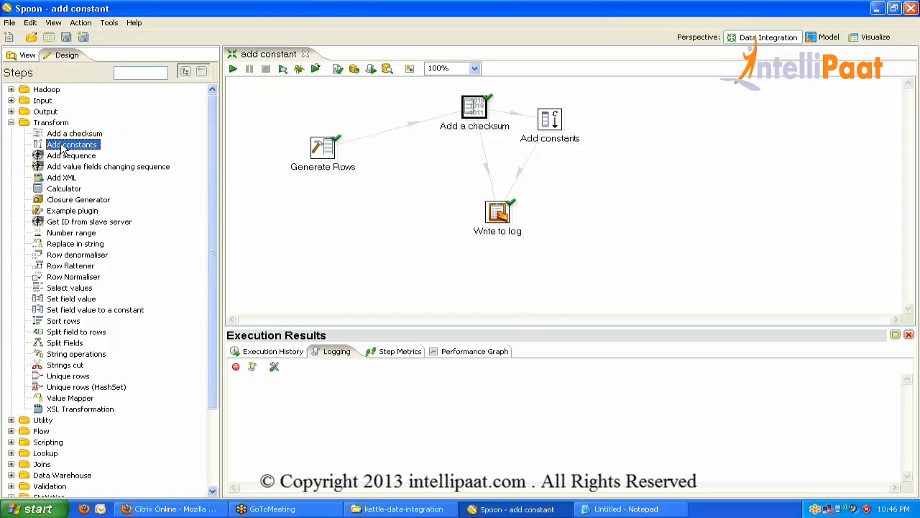
pyautogui.click(69, 156)
pyautogui.moveTo(68, 156); pyautogui.dragTo(412, 175)
pyautogui.doubleClick(412, 175)
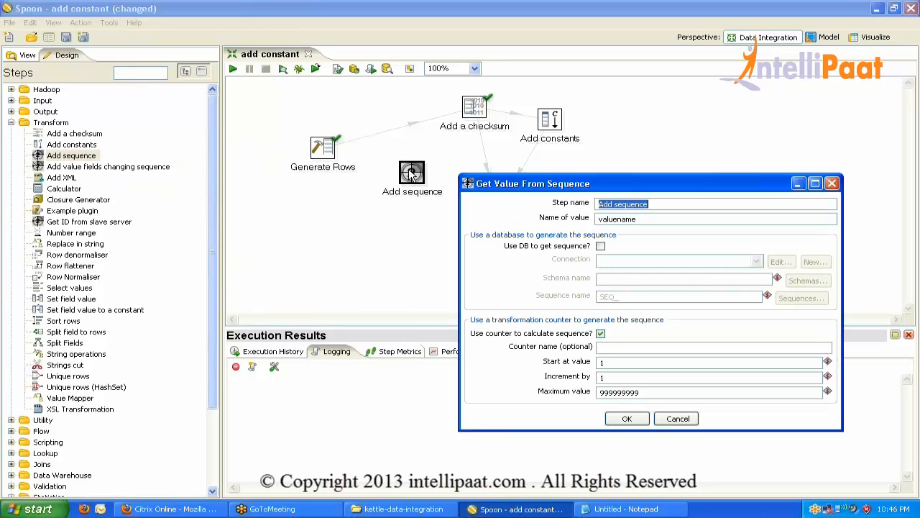
pyautogui.moveTo(547, 181); pyautogui.dragTo(291, 141)
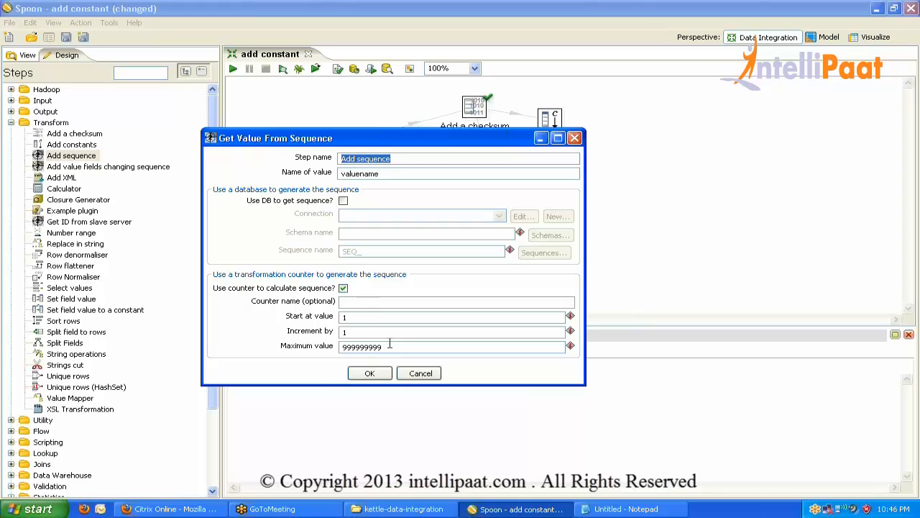
pyautogui.click(357, 318)
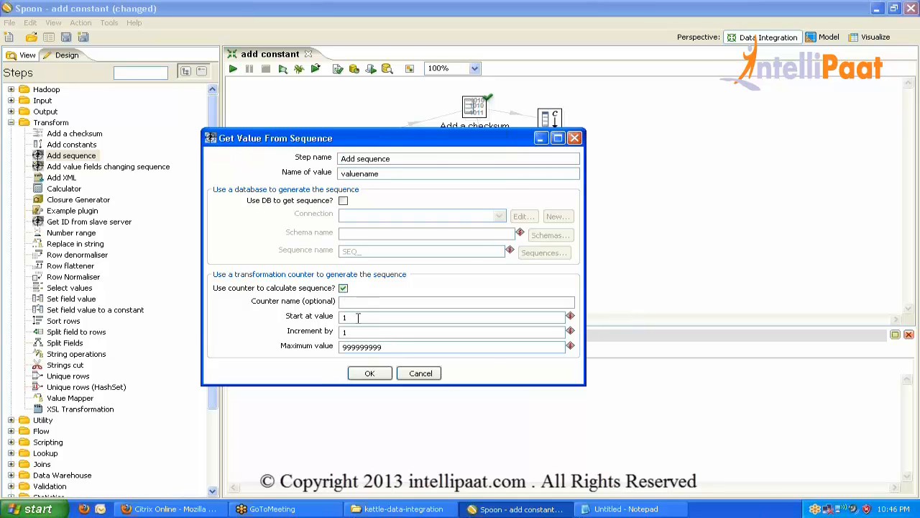
pyautogui.press('Return')
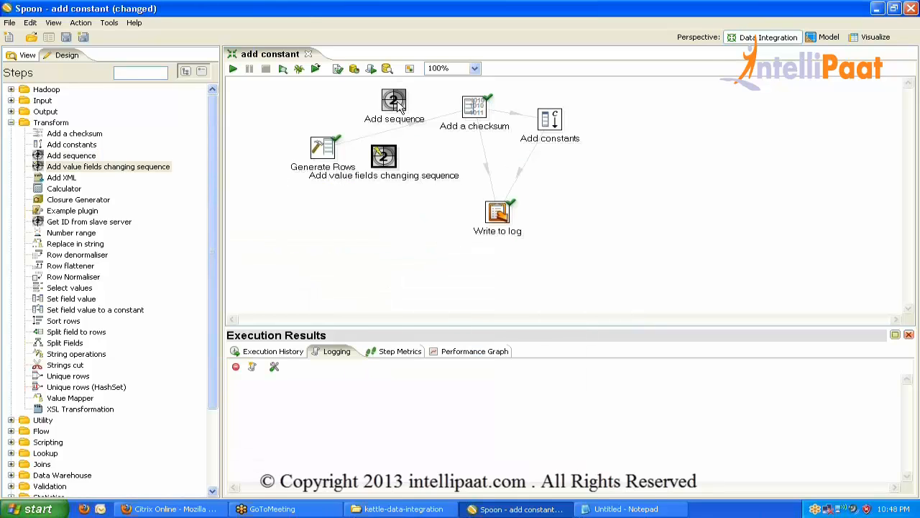
# Spread out the new steps and draw a hop from Generate Rows to Add value fields changing sequence.
pyautogui.moveTo(382, 154); pyautogui.dragTo(380, 248)
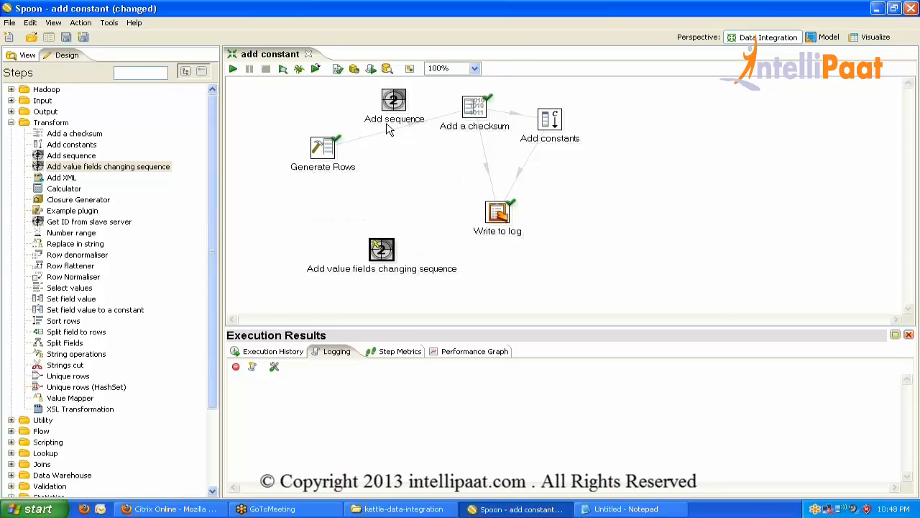
pyautogui.moveTo(389, 102); pyautogui.dragTo(394, 154)
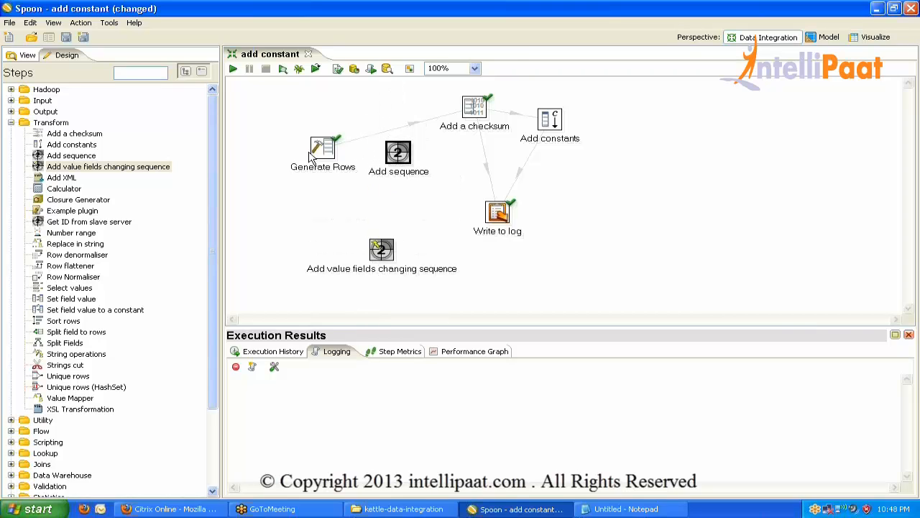
pyautogui.moveTo(400, 156)
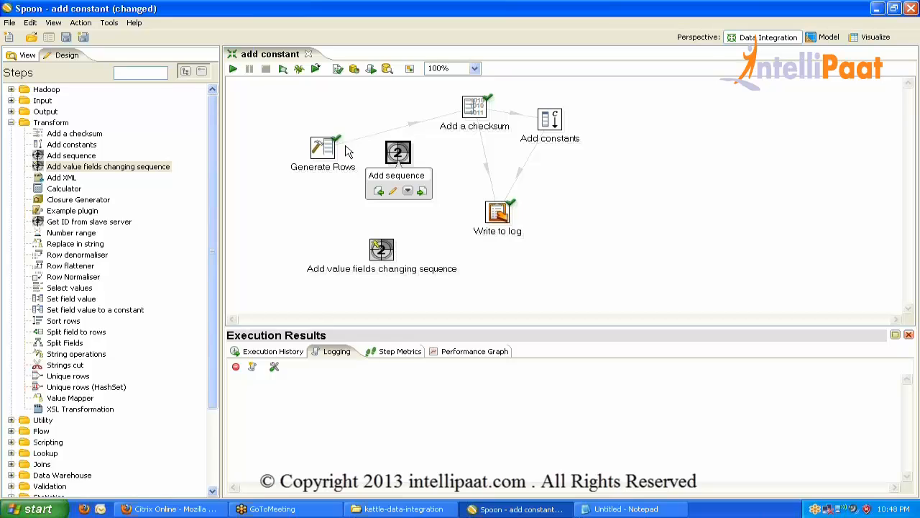
pyautogui.moveTo(320, 151); pyautogui.dragTo(300, 141)
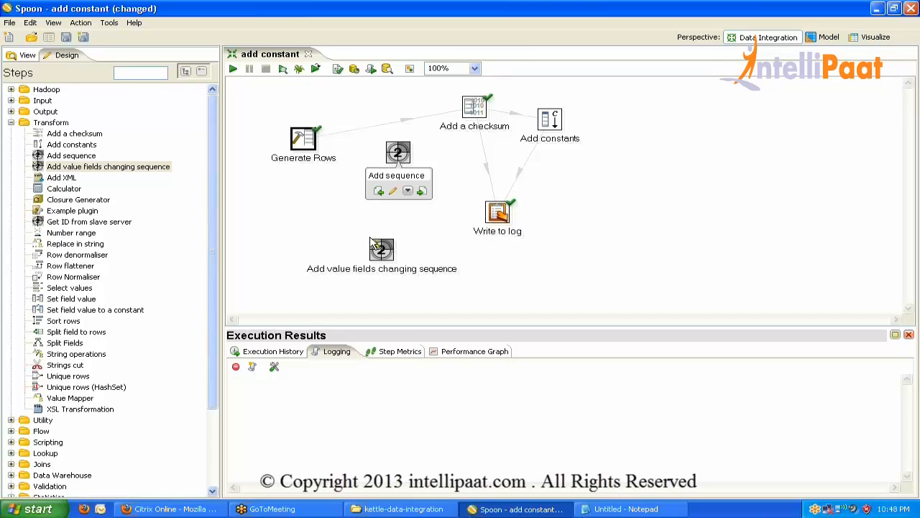
pyautogui.moveTo(371, 244); pyautogui.dragTo(357, 200)
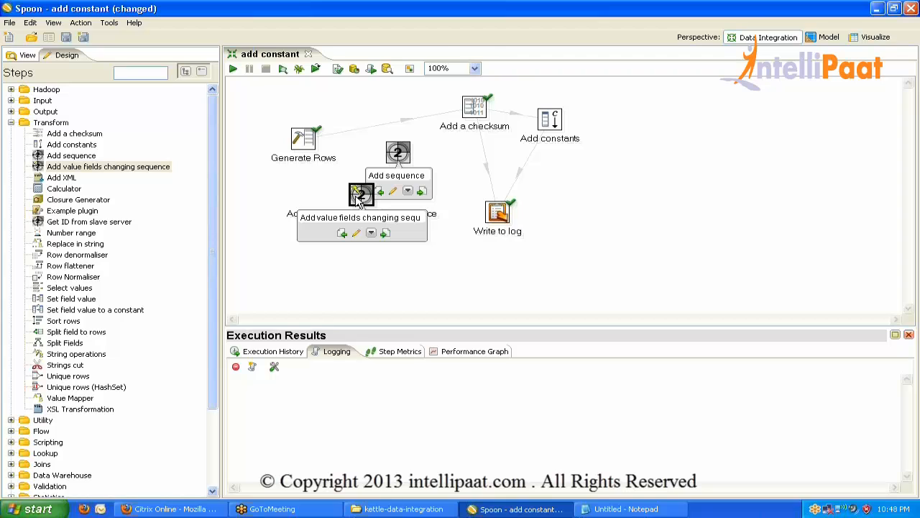
pyautogui.moveTo(304, 137); pyautogui.dragTo(371, 197)
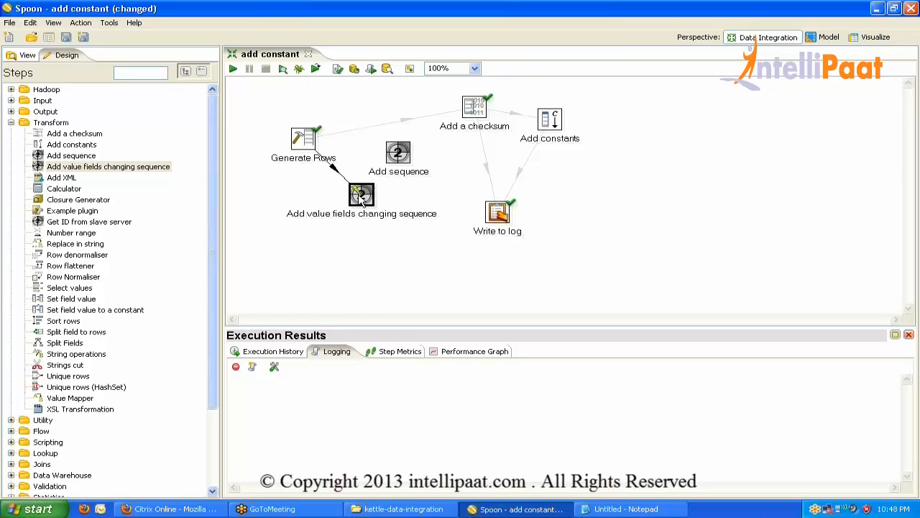
# Set test as the reset field in Add value fields changing sequence, increment 1.
pyautogui.doubleClick(361, 195)
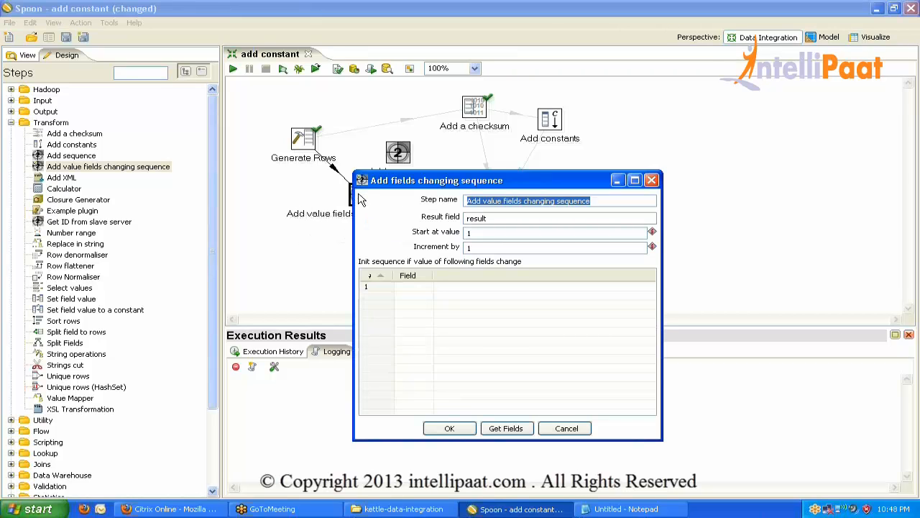
pyautogui.click(414, 286)
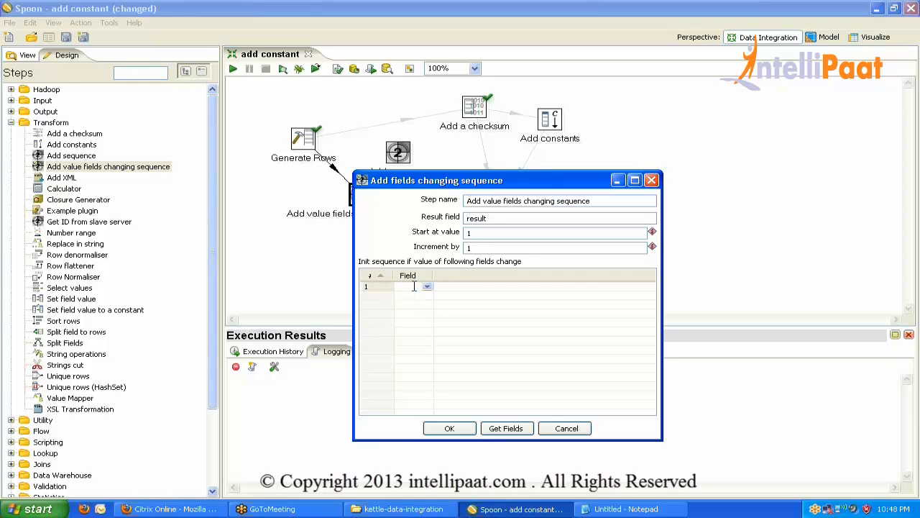
pyautogui.click(479, 248)
pyautogui.click(417, 286)
pyautogui.click(468, 234)
pyautogui.click(481, 248)
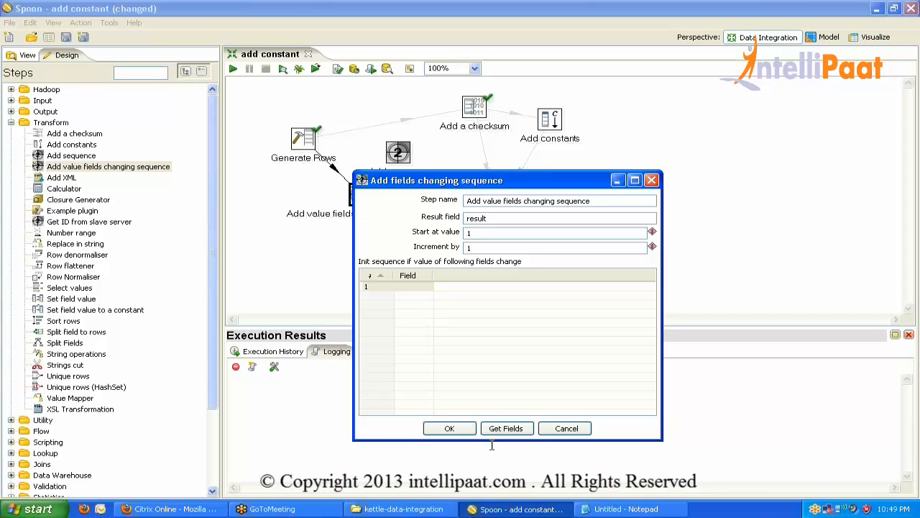
# Confirm the sequence settings, acknowledging the sorted-input warning.
pyautogui.click(450, 429)
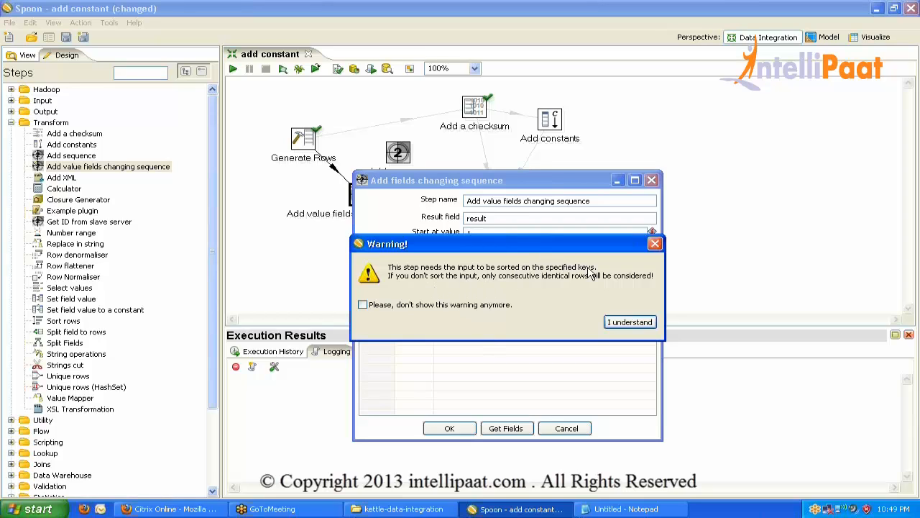
pyautogui.click(629, 322)
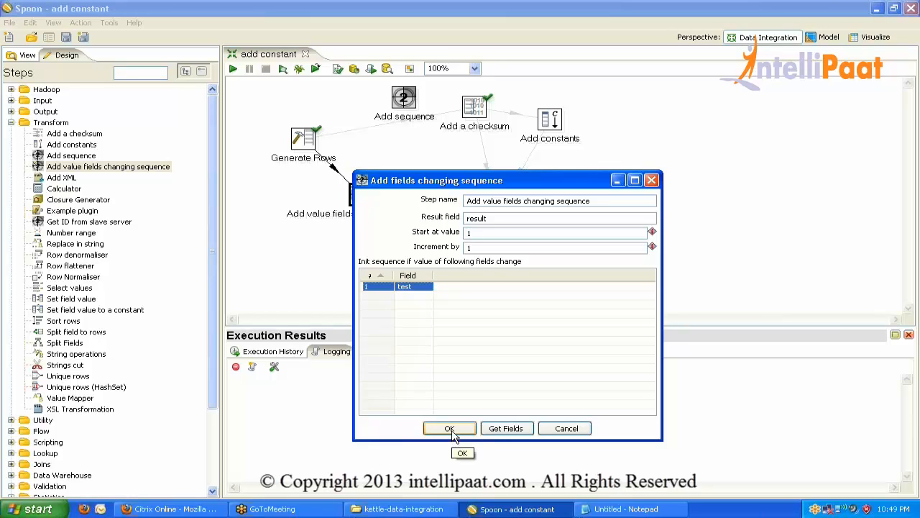
pyautogui.click(451, 430)
pyautogui.press('Return')
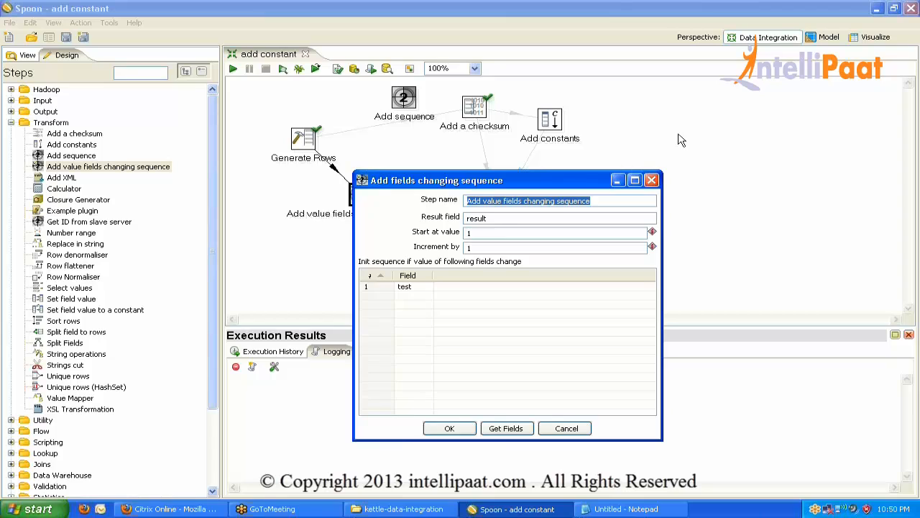
pyautogui.click(911, 35)
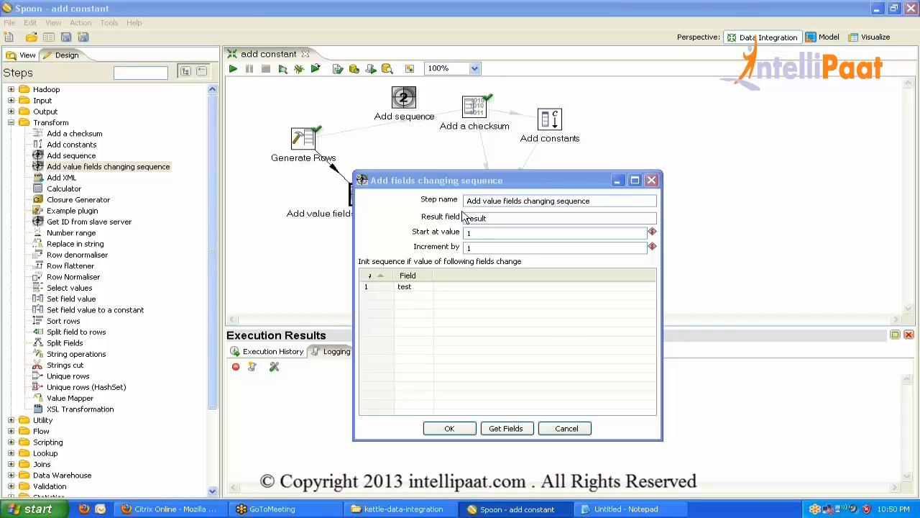
pyautogui.click(484, 200)
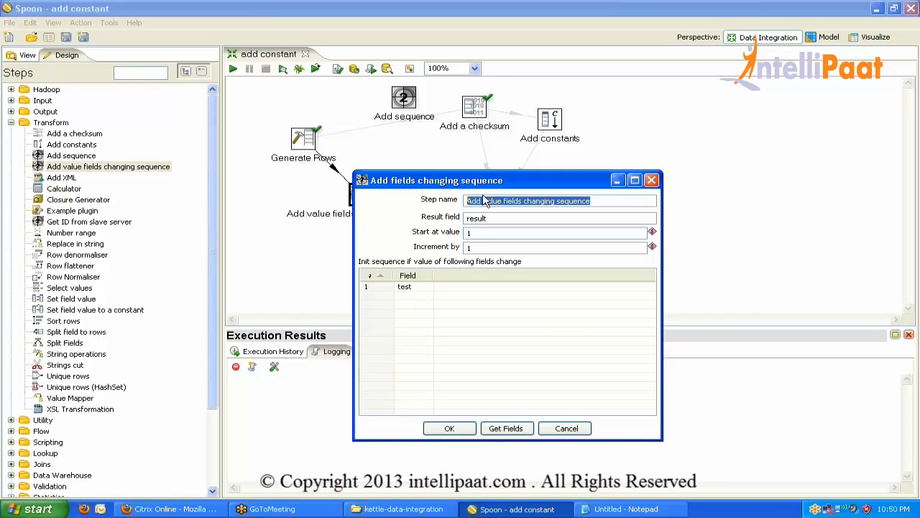
pyautogui.click(304, 140)
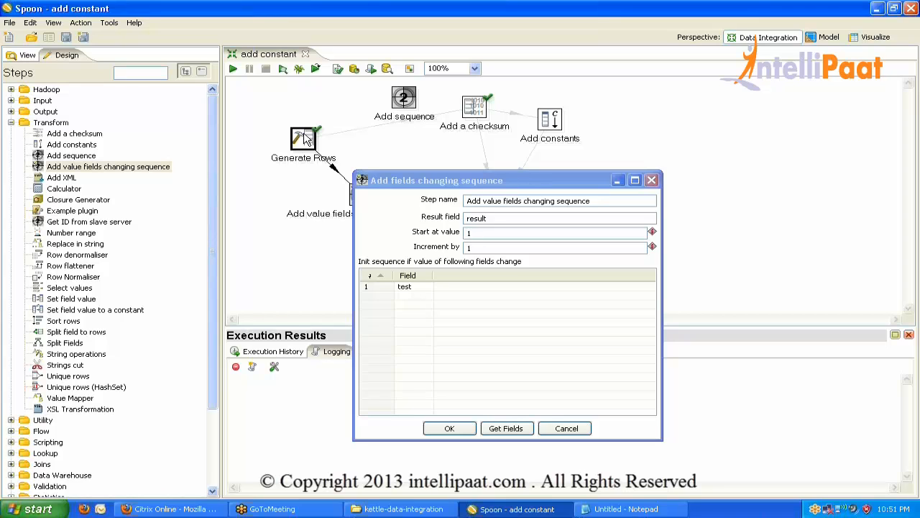
pyautogui.click(457, 431)
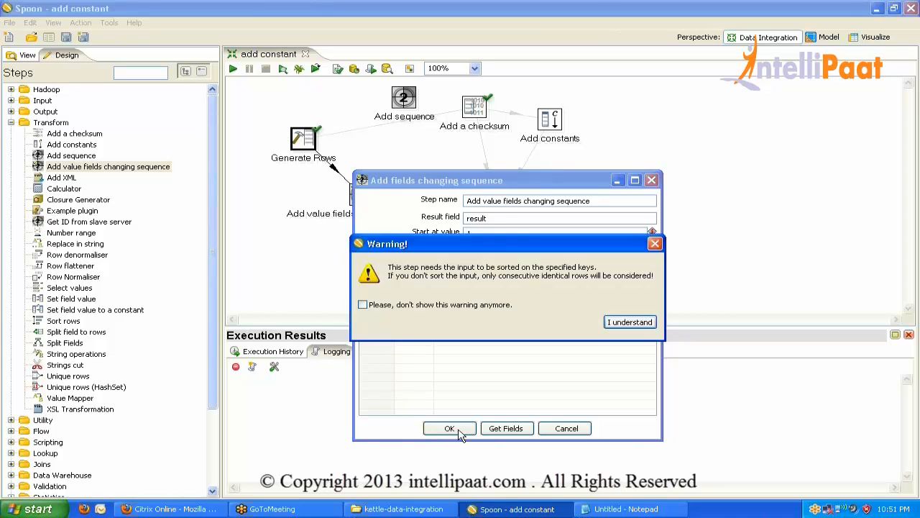
pyautogui.press('Return')
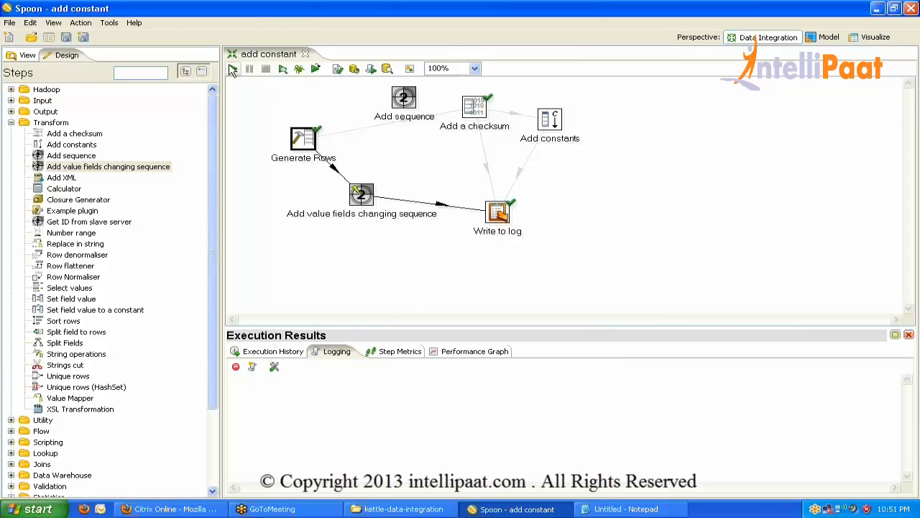
# Inspect the Generate Rows test field and its 10-row limit, then close the dialog.
pyautogui.doubleClick(299, 143)
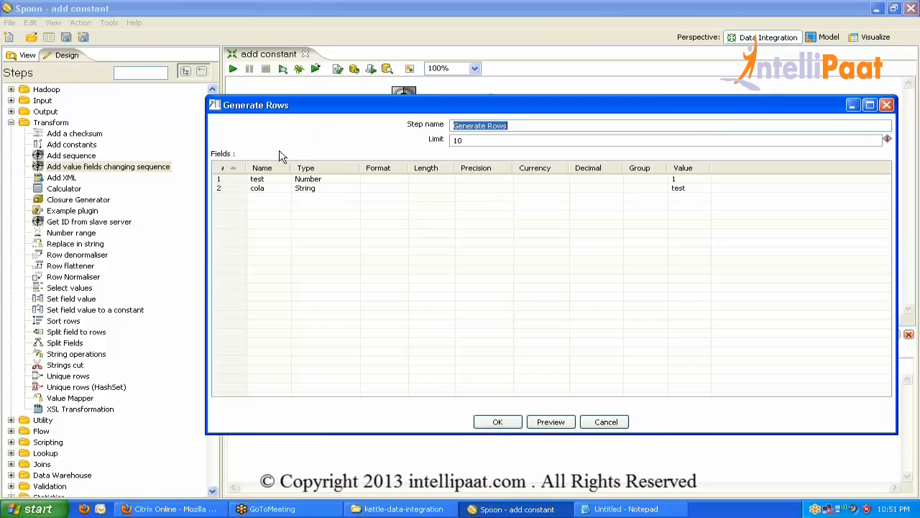
pyautogui.click(230, 179)
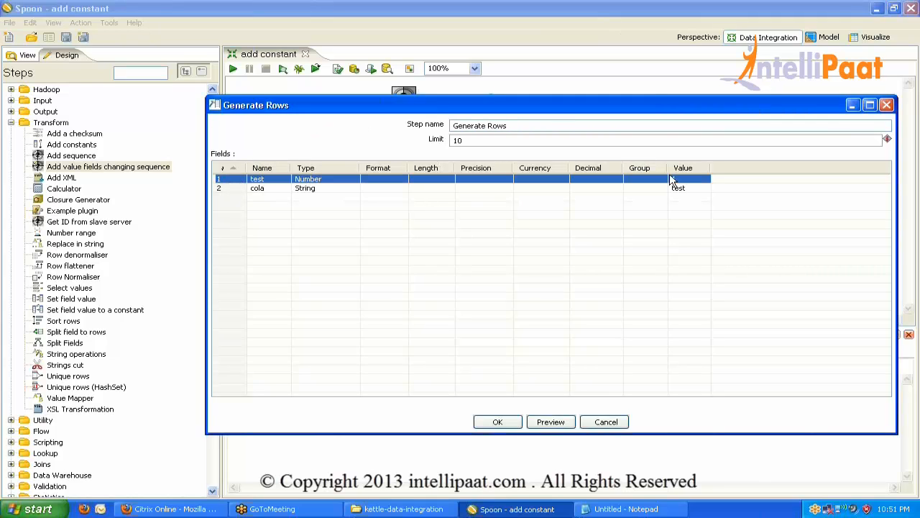
pyautogui.click(507, 142)
pyautogui.click(514, 420)
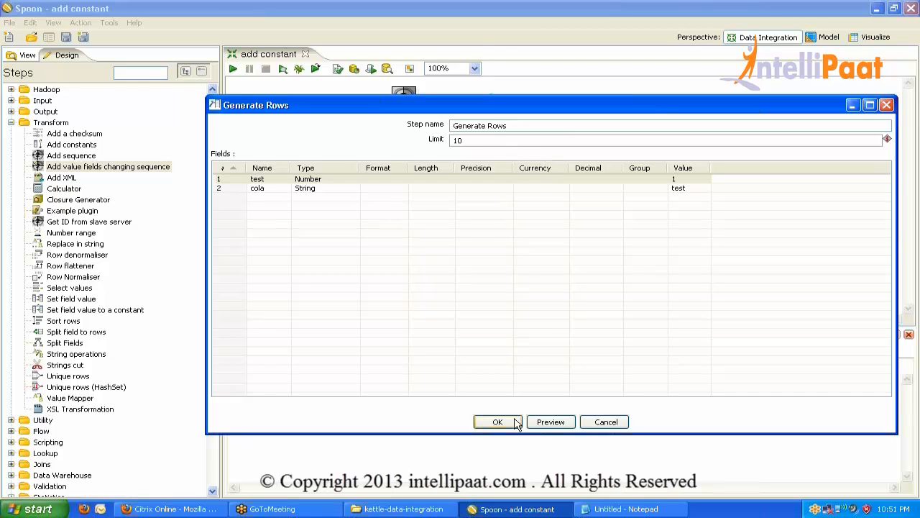
# Reopen and confirm the Add value fields changing sequence settings, acknowledging the sorted-input warning.
pyautogui.doubleClick(362, 194)
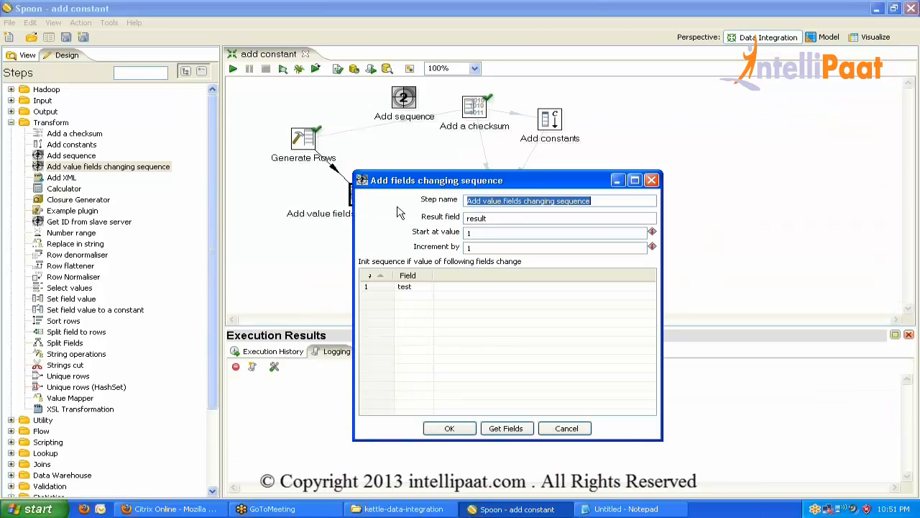
pyautogui.click(449, 428)
pyautogui.press('Return')
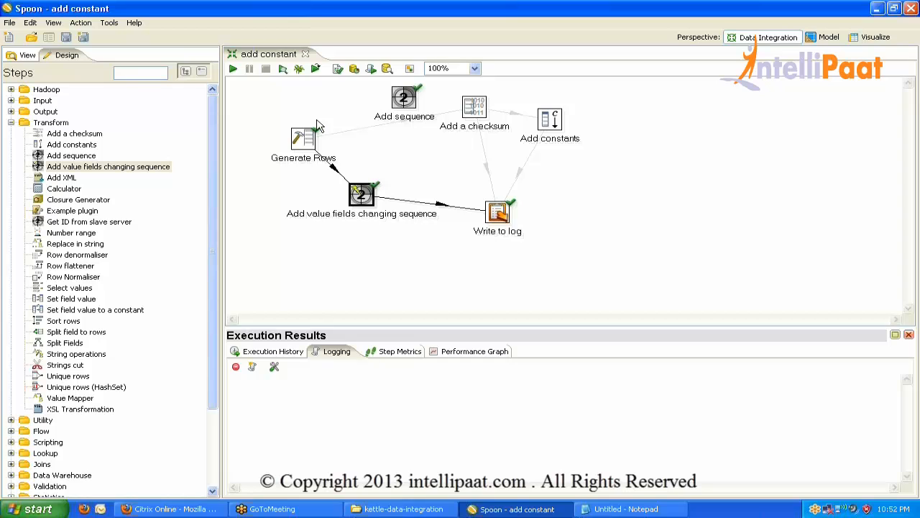
# Review Generate Rows again (test value 1, limit 10) and cancel without changes.
pyautogui.doubleClick(302, 140)
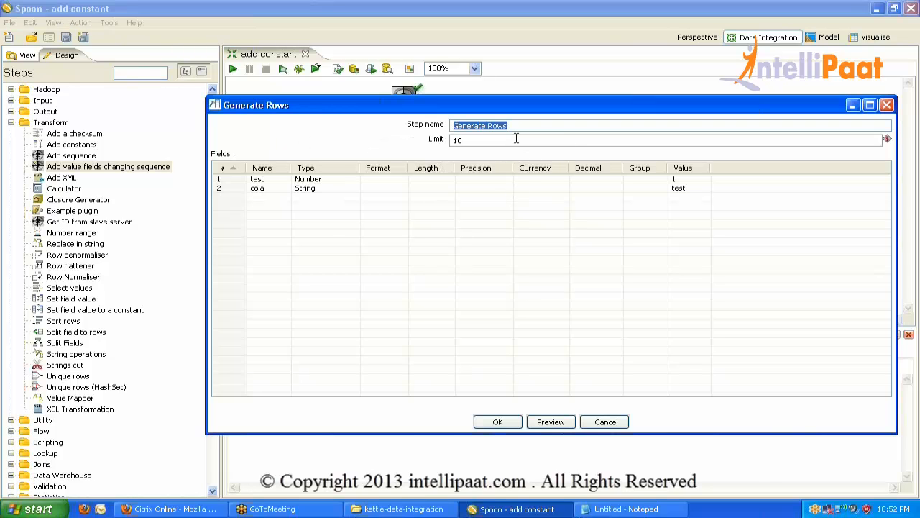
pyautogui.click(516, 138)
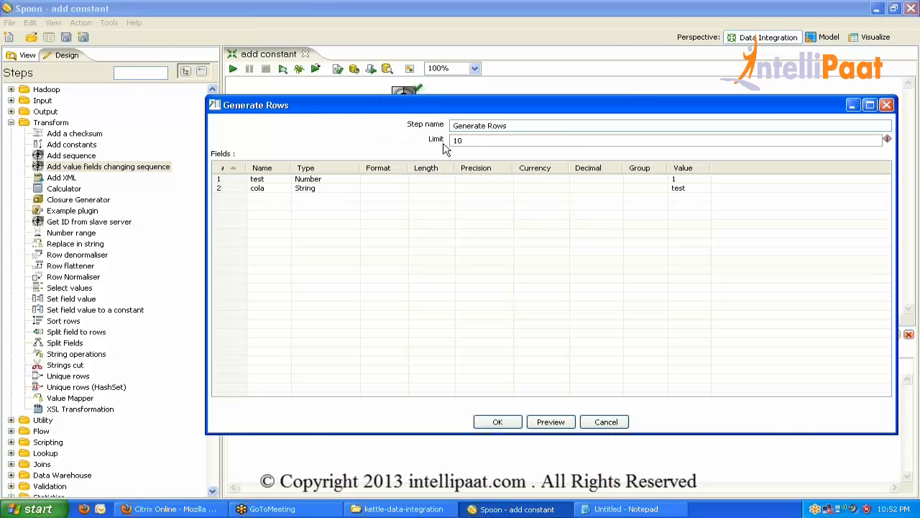
pyautogui.click(227, 180)
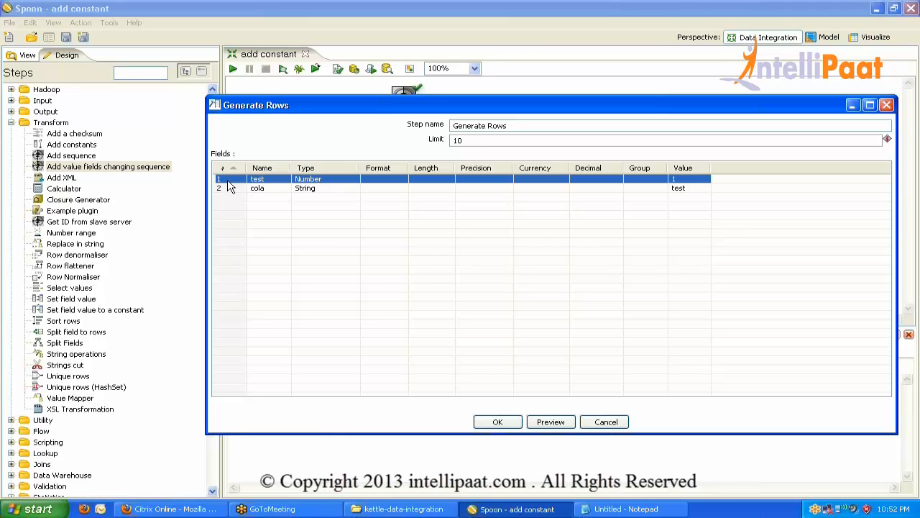
pyautogui.click(681, 178)
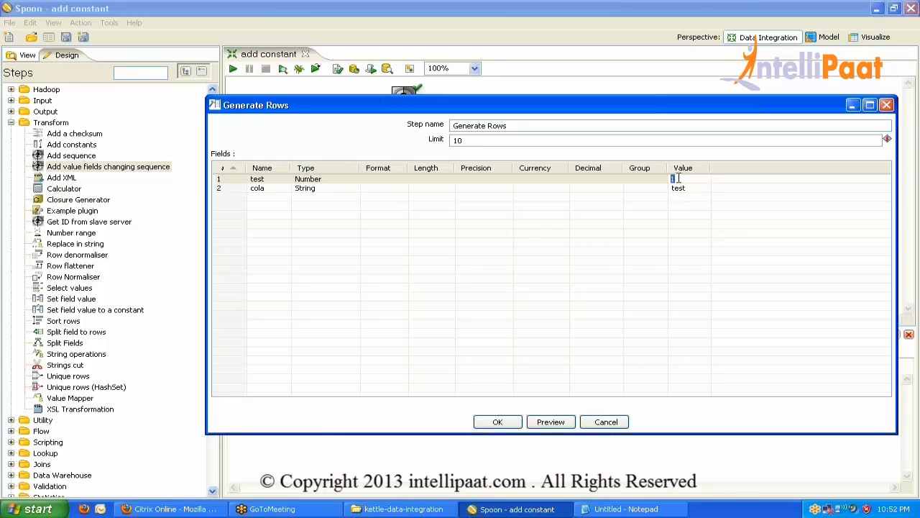
pyautogui.click(472, 139)
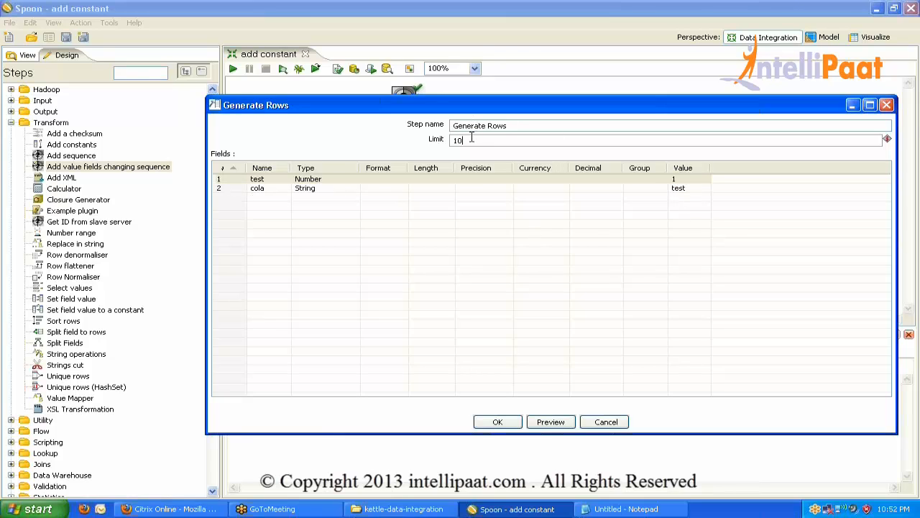
pyautogui.click(606, 422)
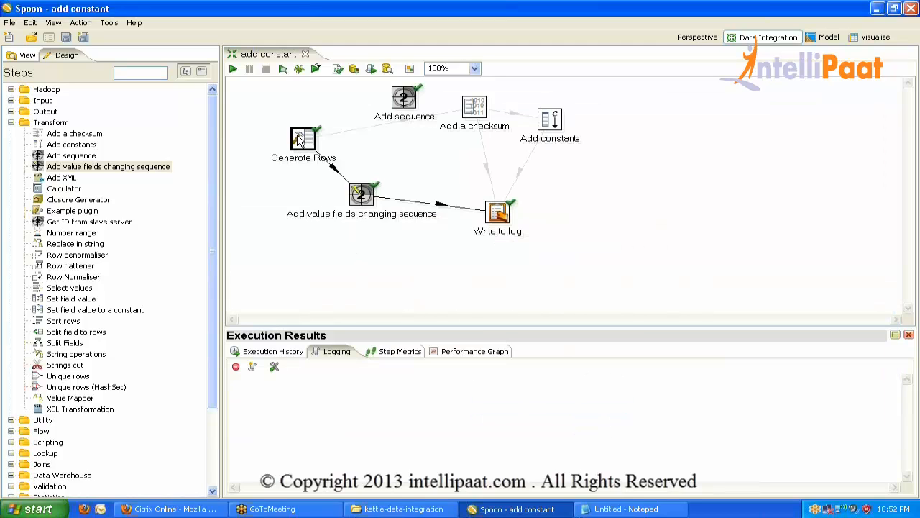
# Check the Generate Rows row limit of 10, cancel, and open the Start programs list.
pyautogui.moveTo(365, 200)
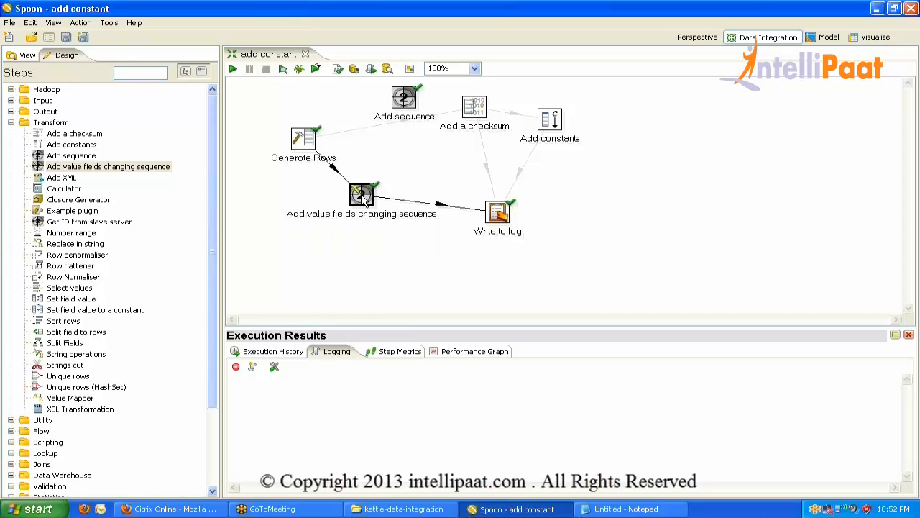
pyautogui.doubleClick(305, 139)
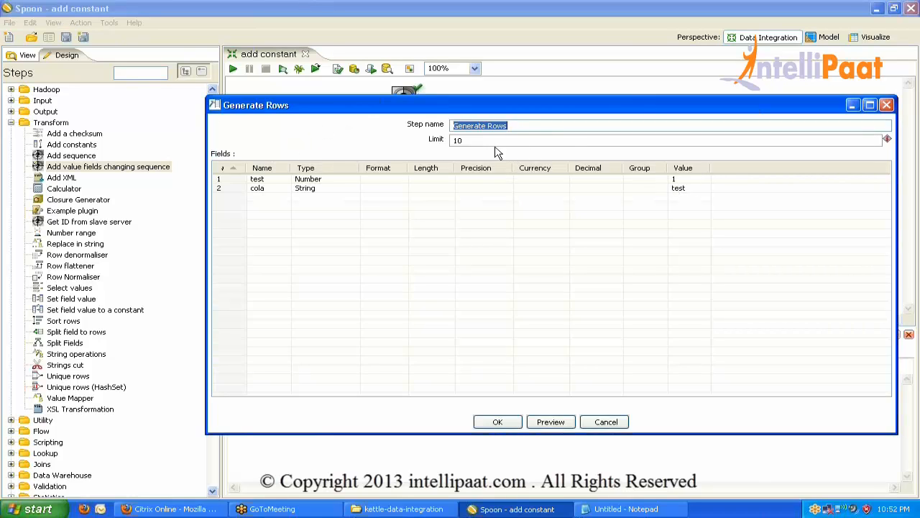
pyautogui.click(487, 140)
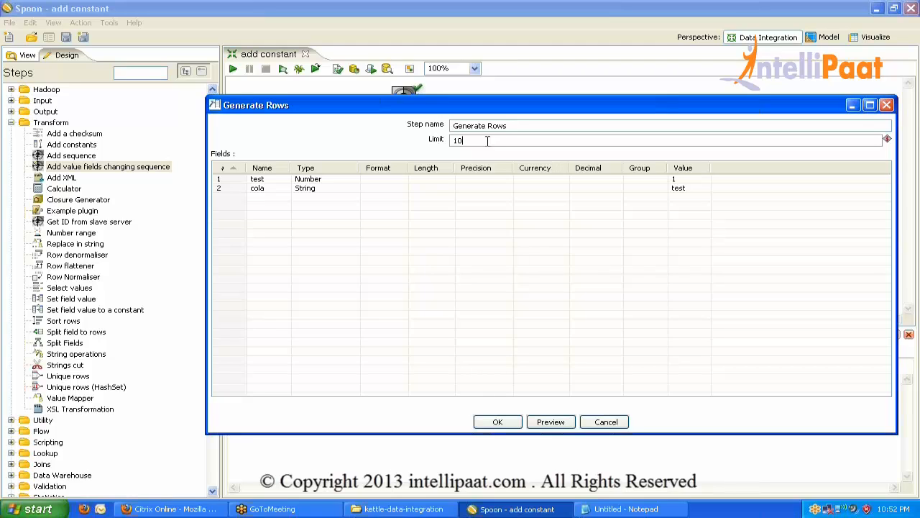
pyautogui.click(610, 423)
pyautogui.click(29, 509)
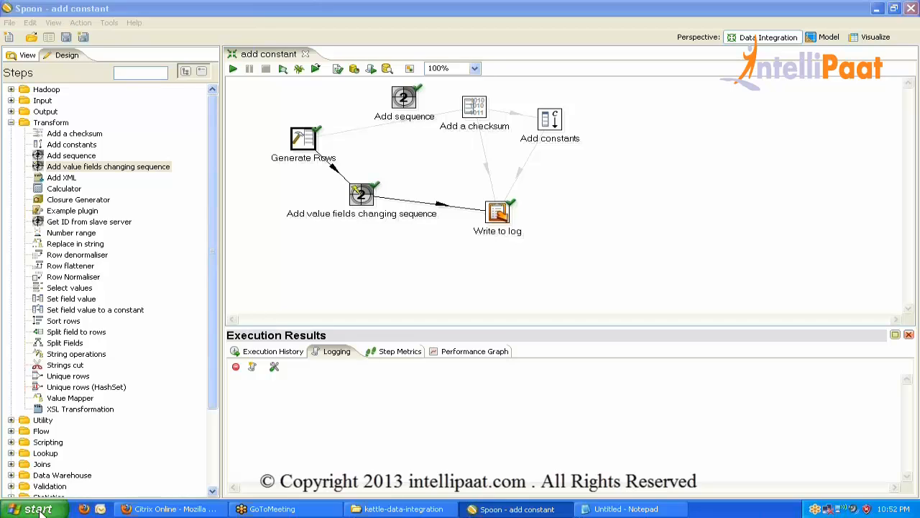
# Launch Excel 2007 and enter headings cola in A1 and colb in B1.
pyautogui.click(54, 305)
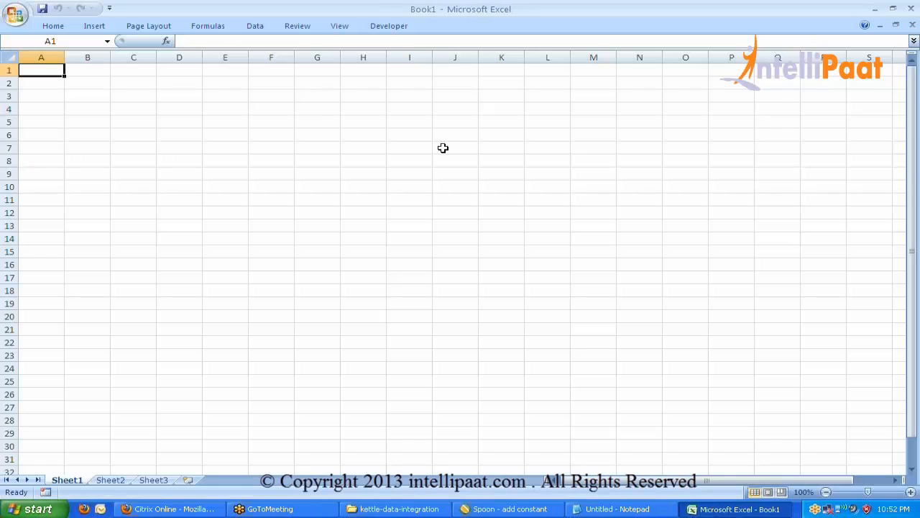
pyautogui.write('col')
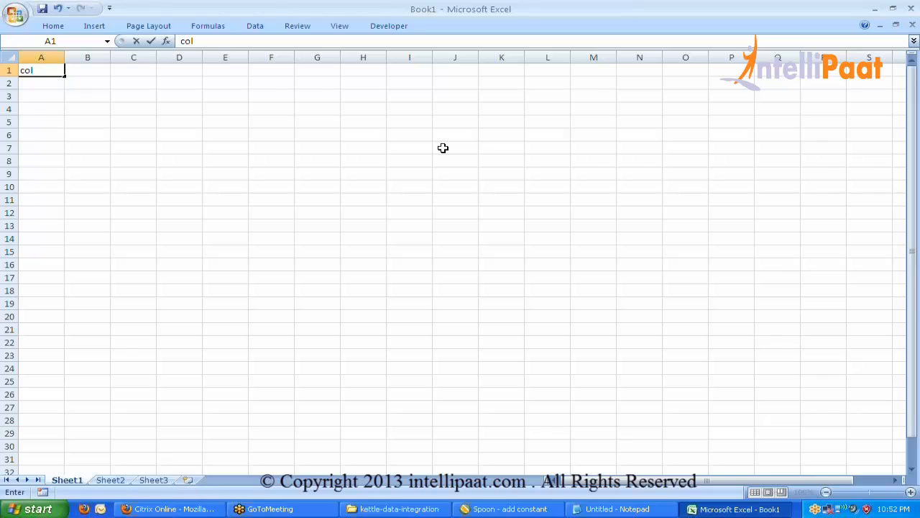
pyautogui.write('a')
pyautogui.press('Tab')
pyautogui.press('Tab')
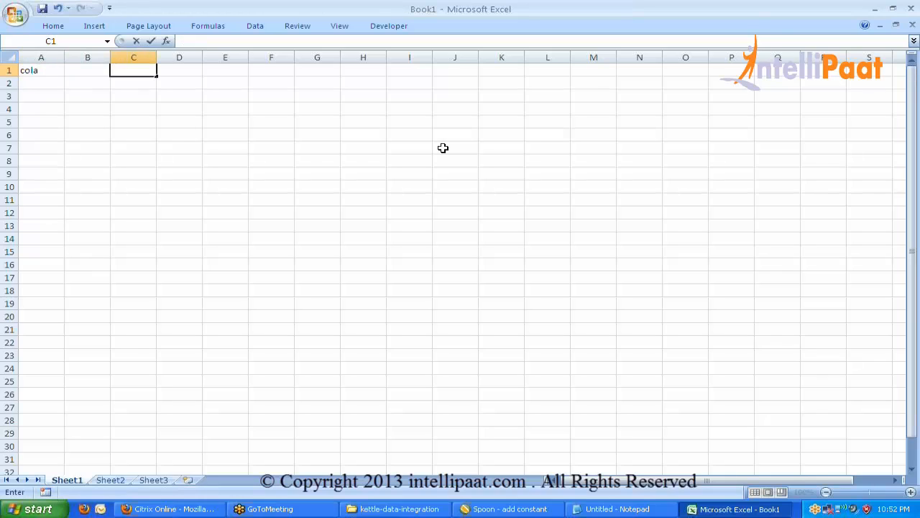
pyautogui.press('Escape')
pyautogui.press('Left')
pyautogui.write('col')
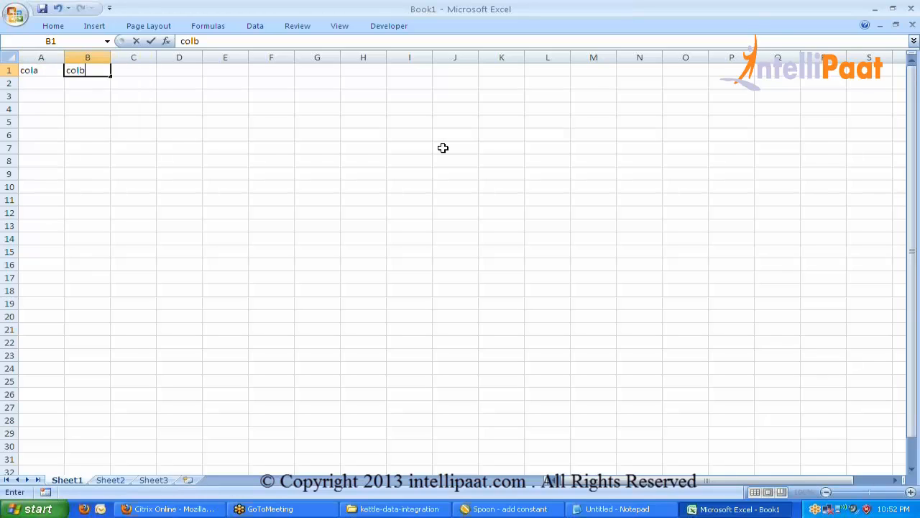
pyautogui.write('b')
pyautogui.press('Return')
# Enter 1 in A2 and fill it down through A11.
pyautogui.press('Left')
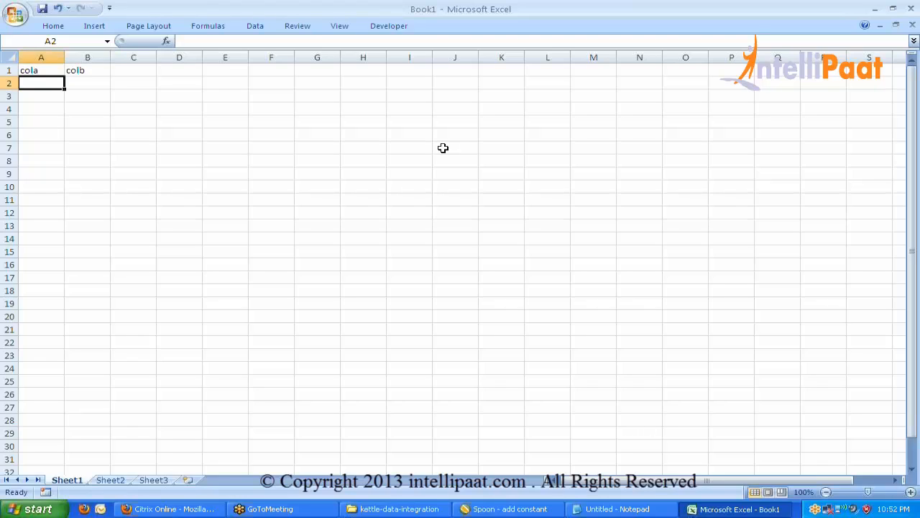
pyautogui.write('1')
pyautogui.press('Return')
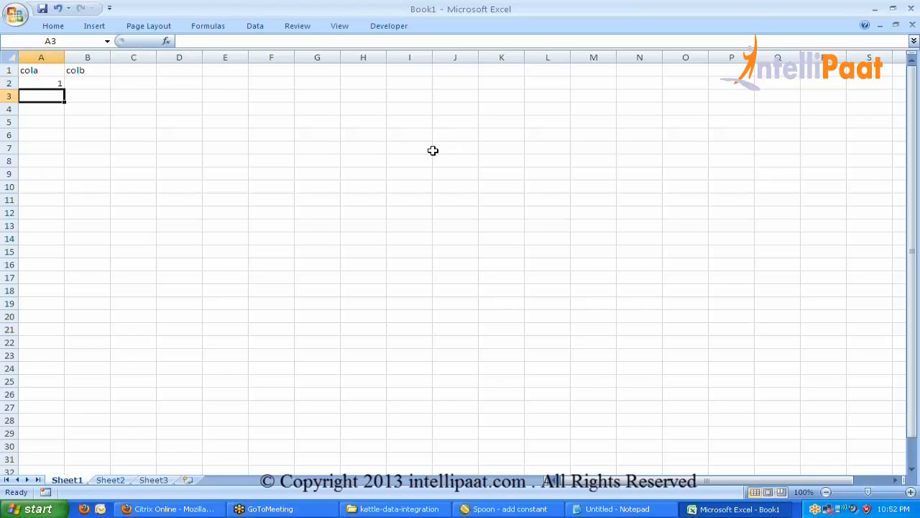
pyautogui.click(57, 85)
pyautogui.moveTo(65, 89); pyautogui.dragTo(42, 213)
# Fill A12:A21 with 2 and clear the colb heading from column B.
pyautogui.click(43, 213)
pyautogui.write('2')
pyautogui.press('Return')
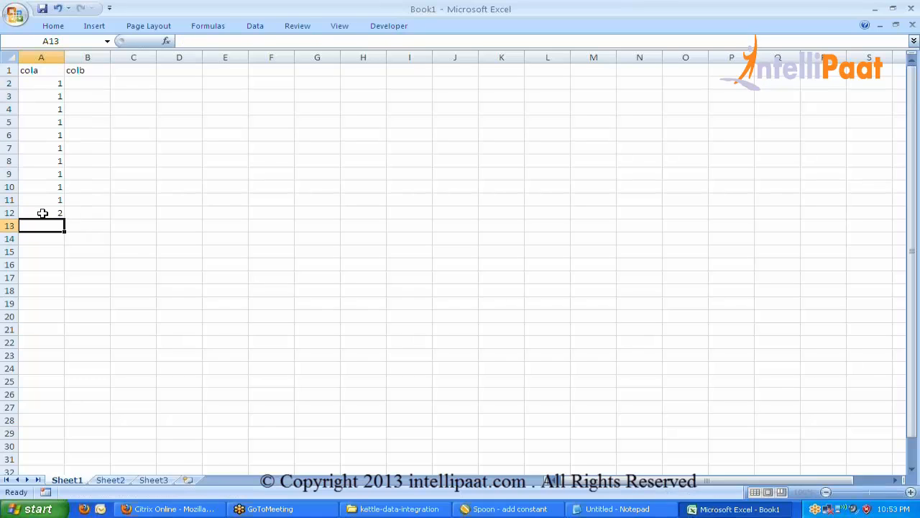
pyautogui.click(42, 212)
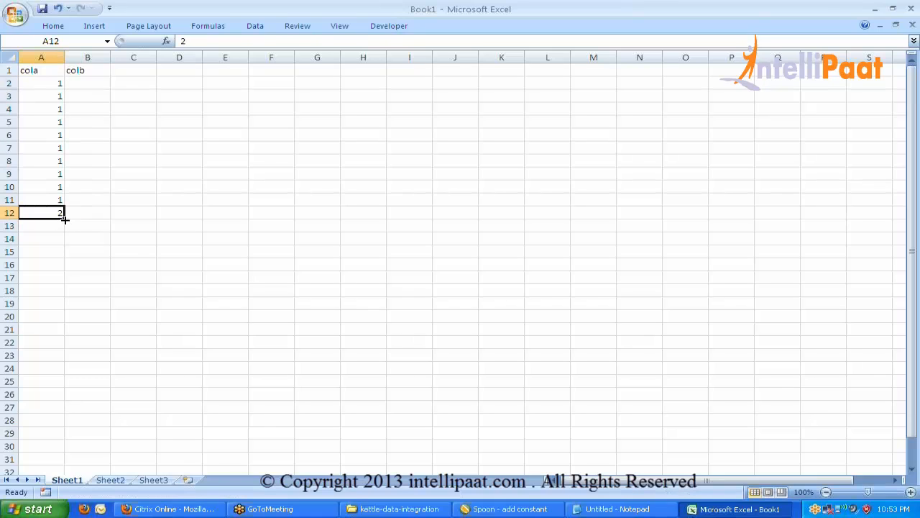
pyautogui.moveTo(64, 220); pyautogui.dragTo(55, 321)
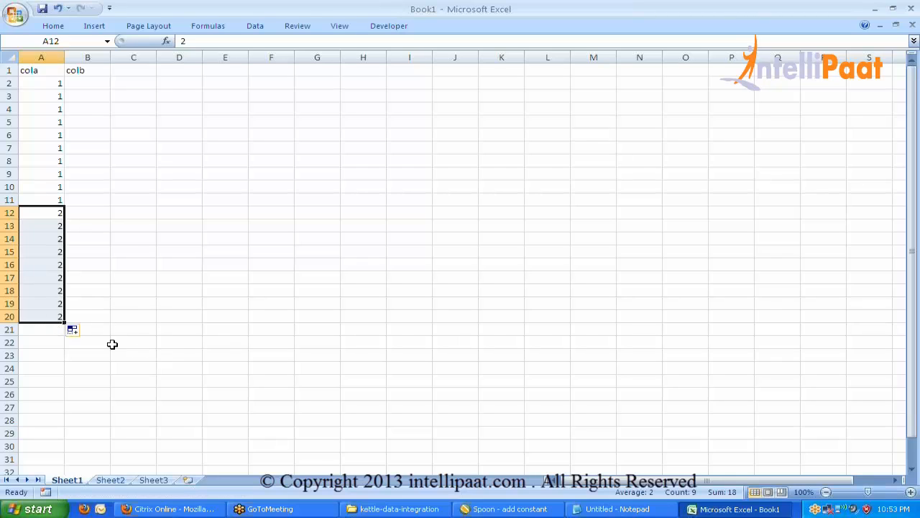
pyautogui.moveTo(65, 324); pyautogui.dragTo(69, 332)
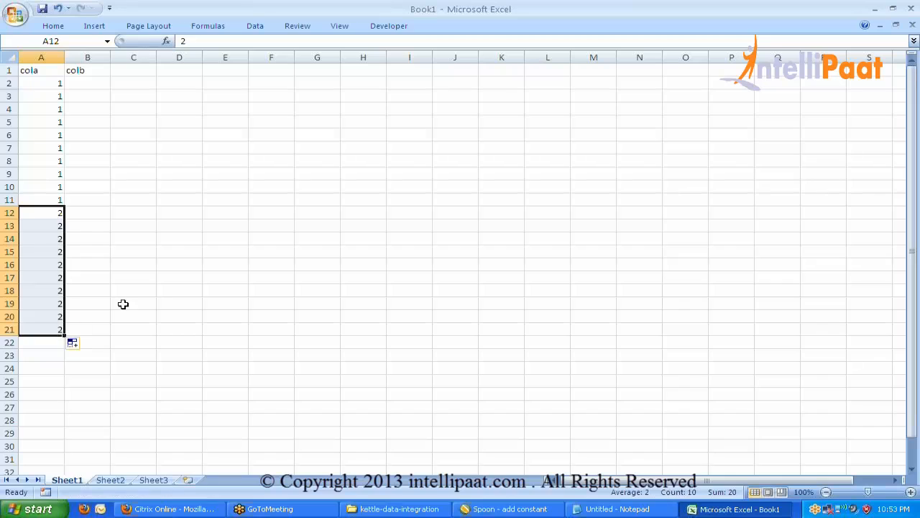
pyautogui.click(144, 291)
pyautogui.click(85, 58)
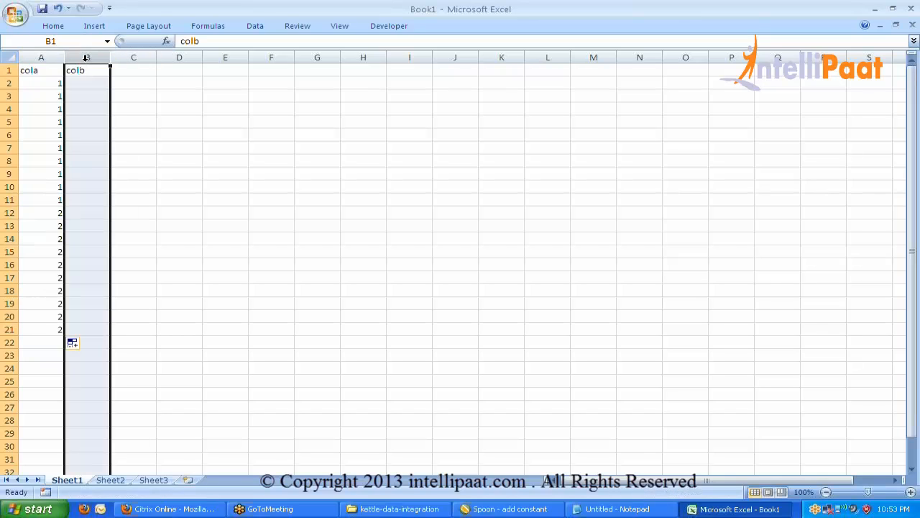
pyautogui.press('Delete')
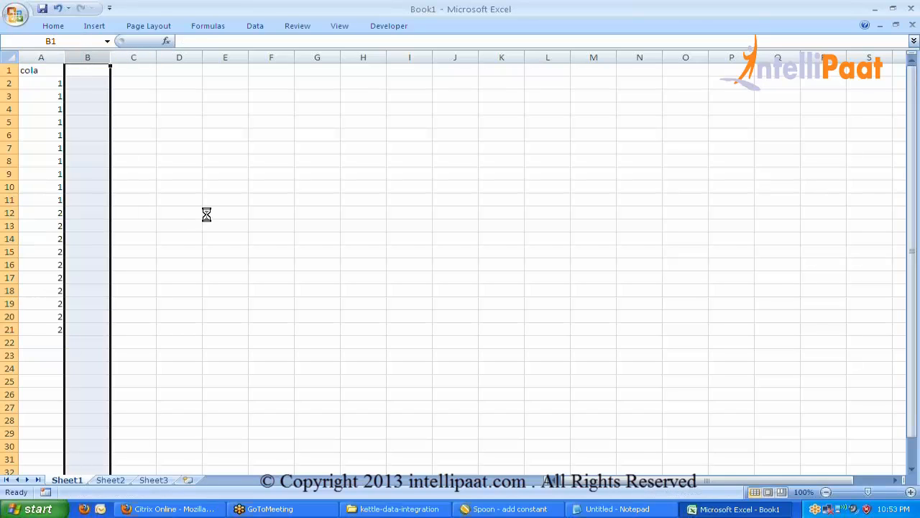
# Save the workbook as add seq_changingdata.xlsx in E:\Pentaho Dec.
pyautogui.hotkey('ctrl', 's')
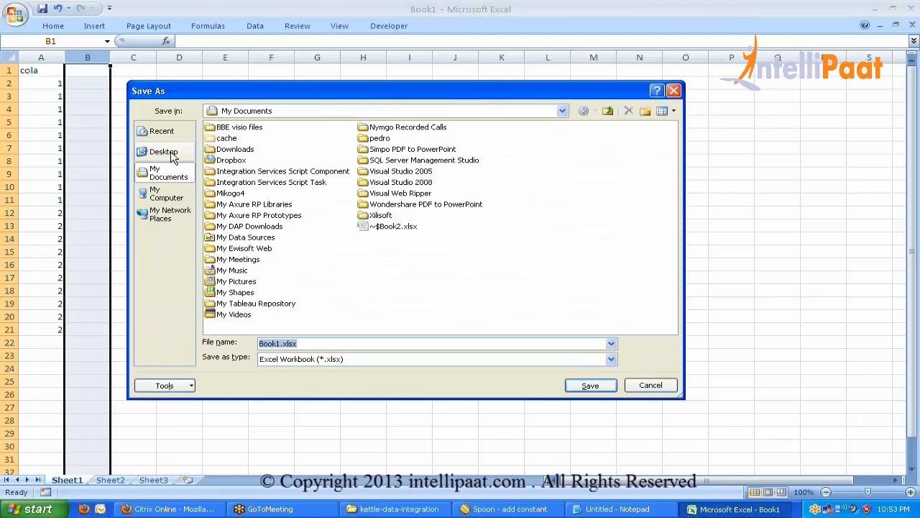
pyautogui.click(168, 152)
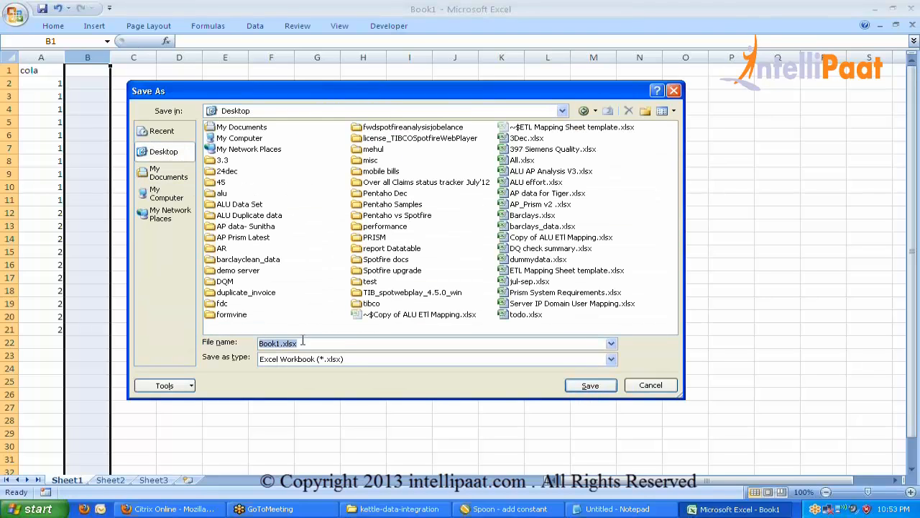
pyautogui.click(164, 193)
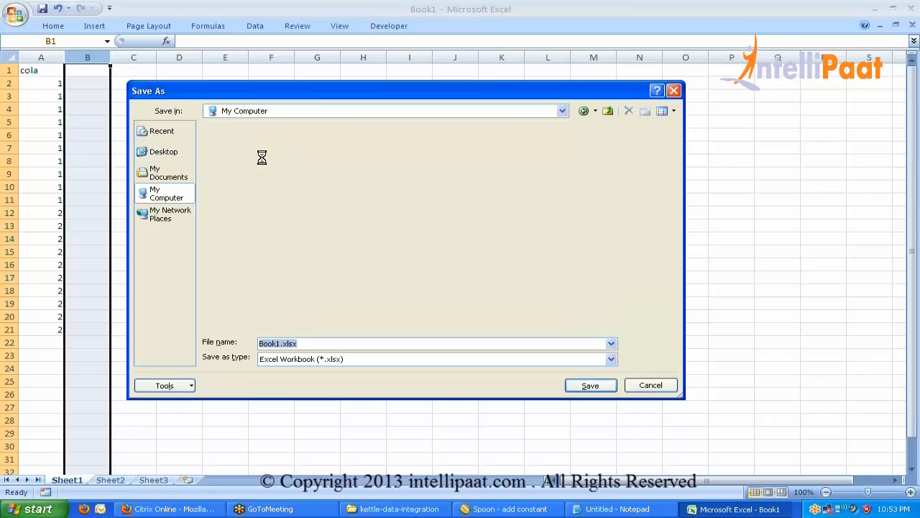
pyautogui.doubleClick(245, 149)
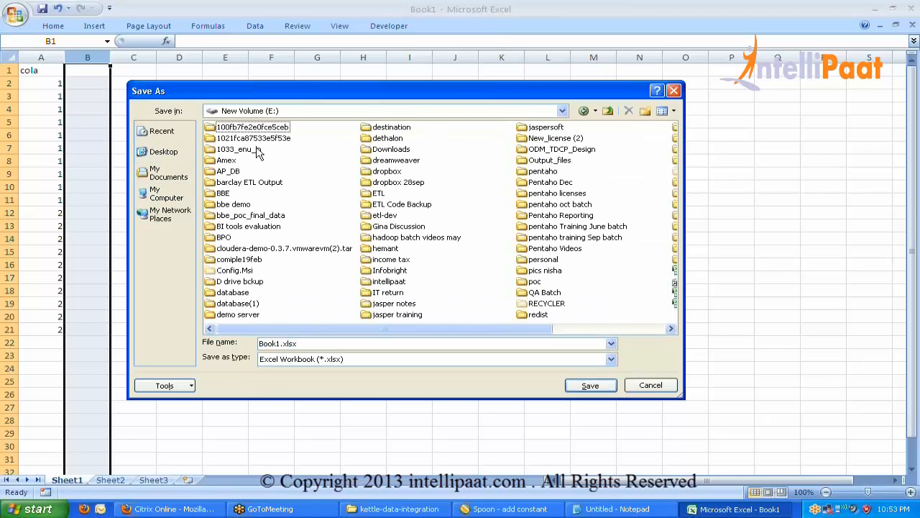
pyautogui.press('p')
pyautogui.press('Down')
pyautogui.press('Return')
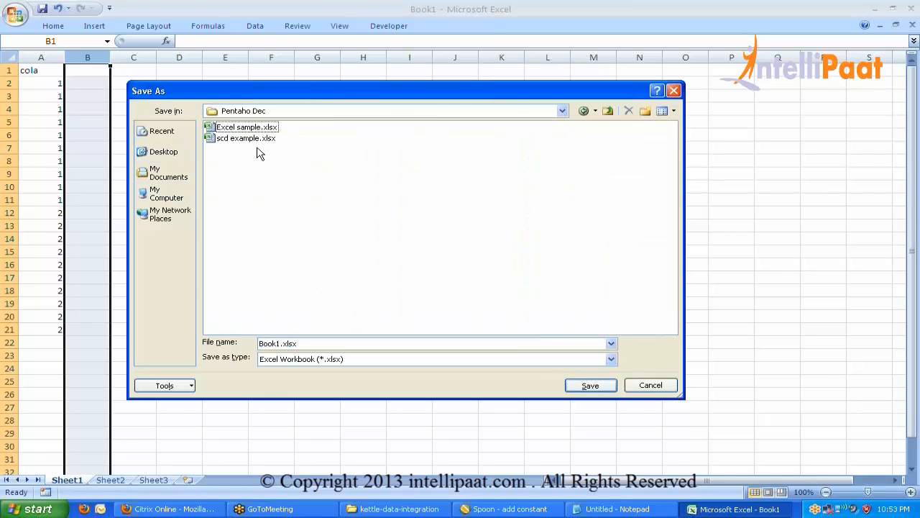
pyautogui.doubleClick(282, 344)
pyautogui.press('BackSpace')
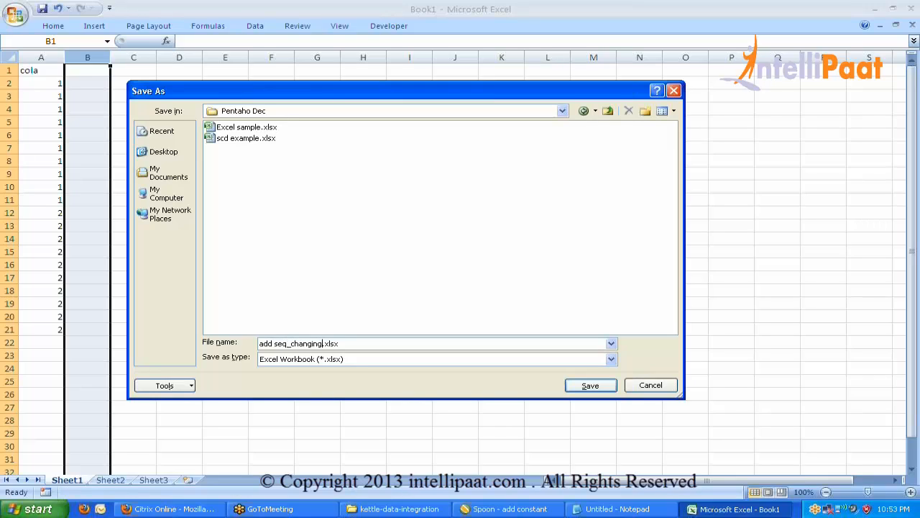
pyautogui.write('dta')
pyautogui.press('Return')
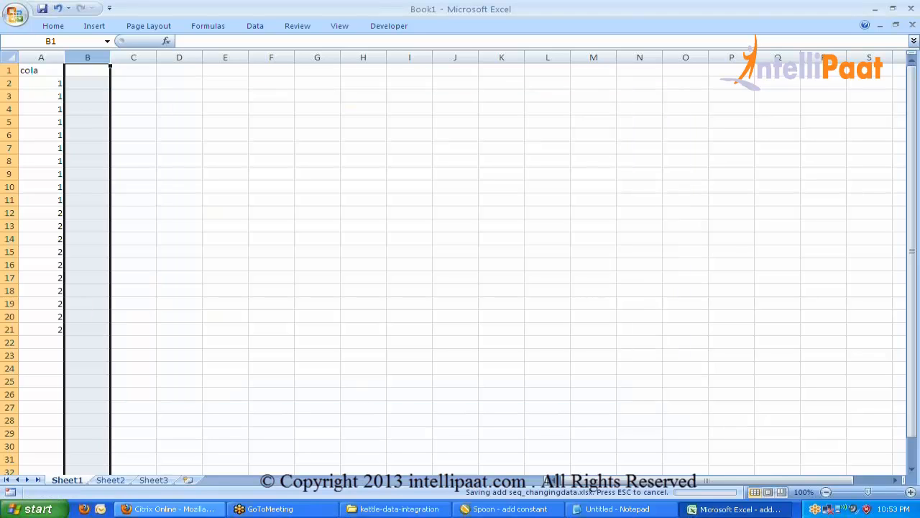
# Create a new transformation and place a Microsoft Excel Input step on it.
pyautogui.click(493, 511)
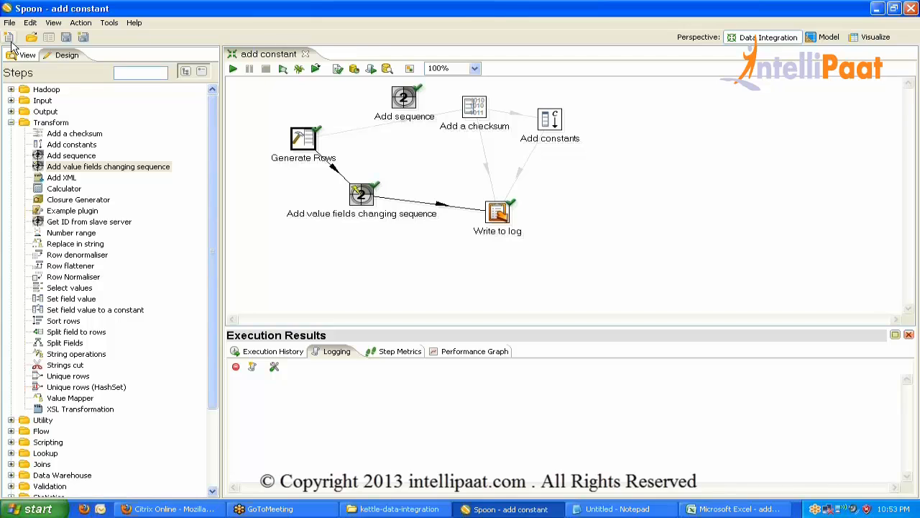
pyautogui.click(9, 40)
pyautogui.click(251, 86)
pyautogui.click(8, 37)
pyautogui.click(43, 64)
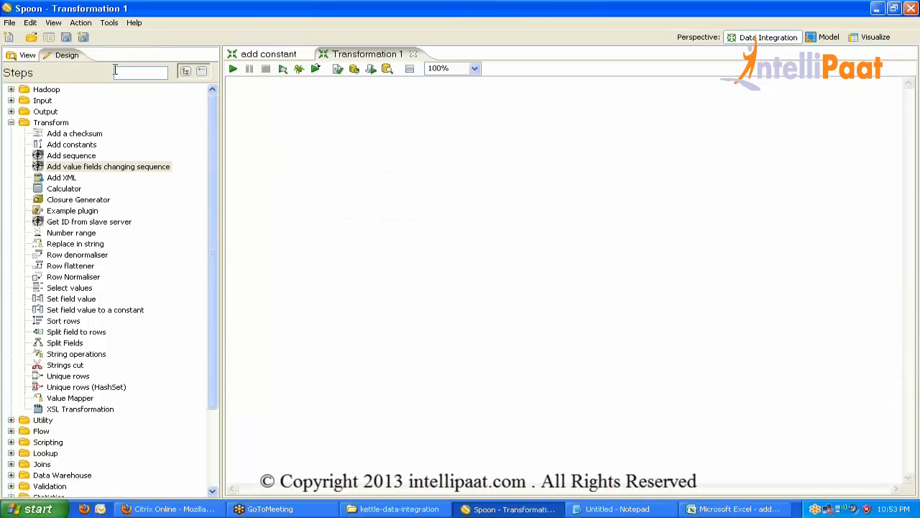
pyautogui.write('exc')
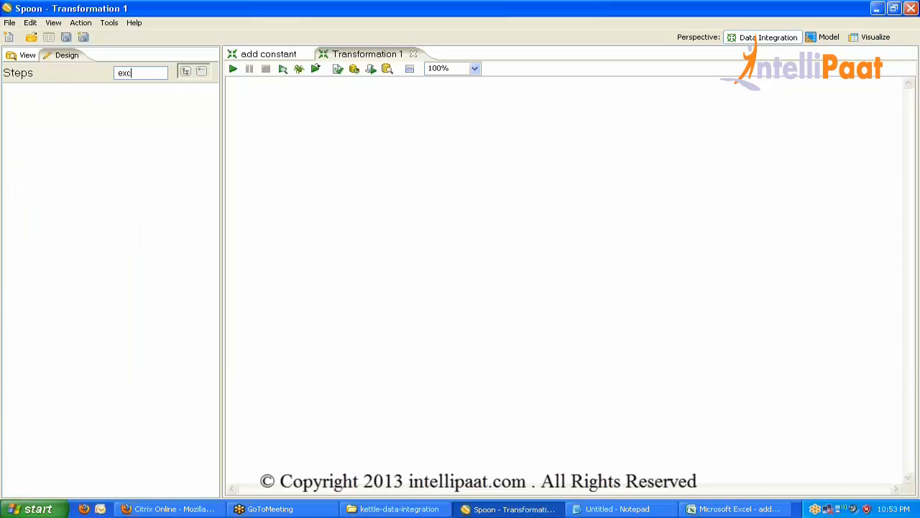
pyautogui.write('el')
pyautogui.moveTo(99, 112); pyautogui.dragTo(304, 144)
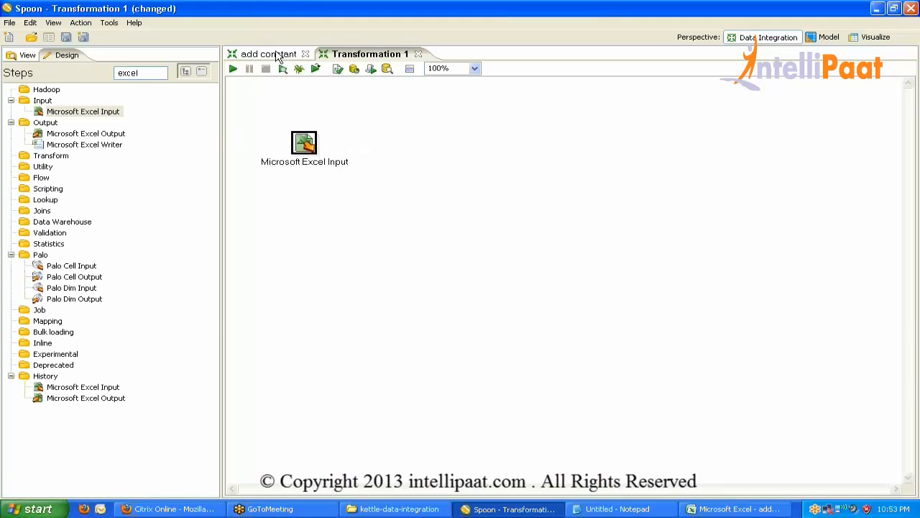
# Bring over the sequence and Write to log steps from add constant and hop Excel Input into the sequence step.
pyautogui.click(278, 56)
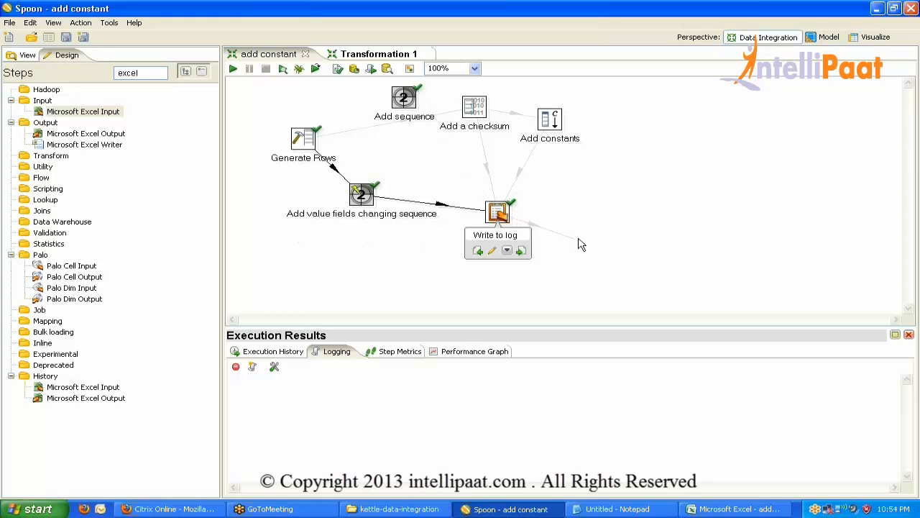
pyautogui.moveTo(583, 247); pyautogui.dragTo(304, 181)
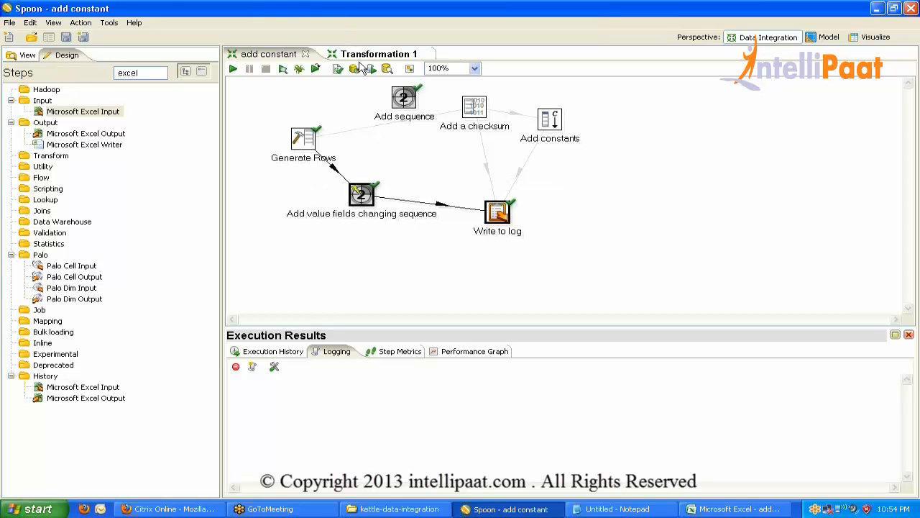
pyautogui.click(358, 56)
pyautogui.hotkey('ctrl', 'v')
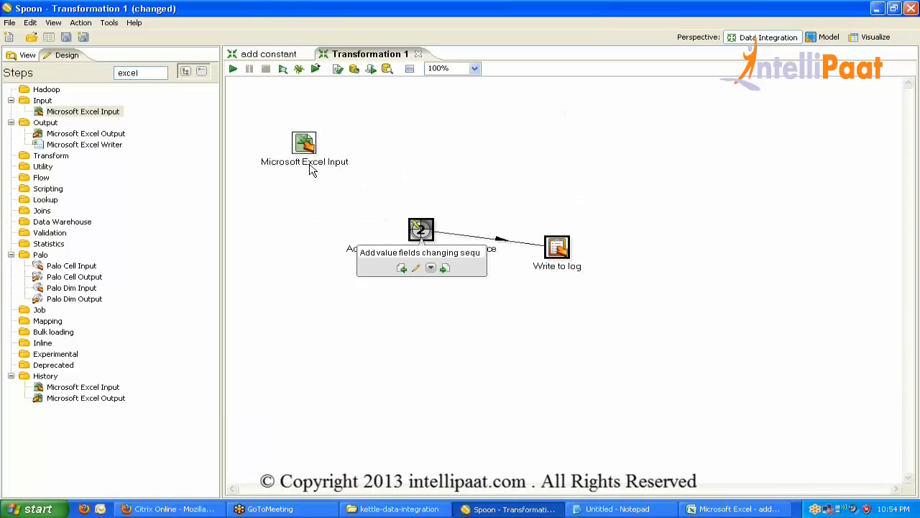
pyautogui.click(421, 229)
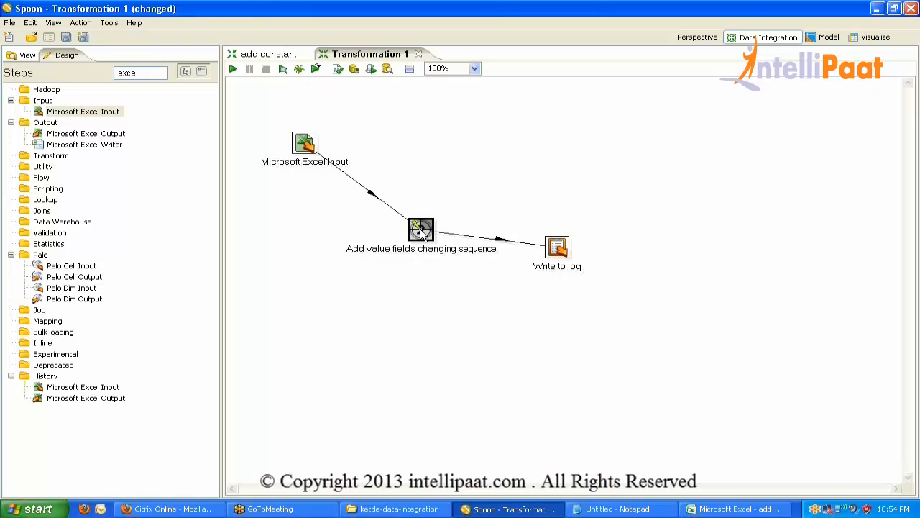
# Set the Excel Input engine to Excel 2007 XLSX and add add seq_changingdata.xlsx.
pyautogui.doubleClick(305, 143)
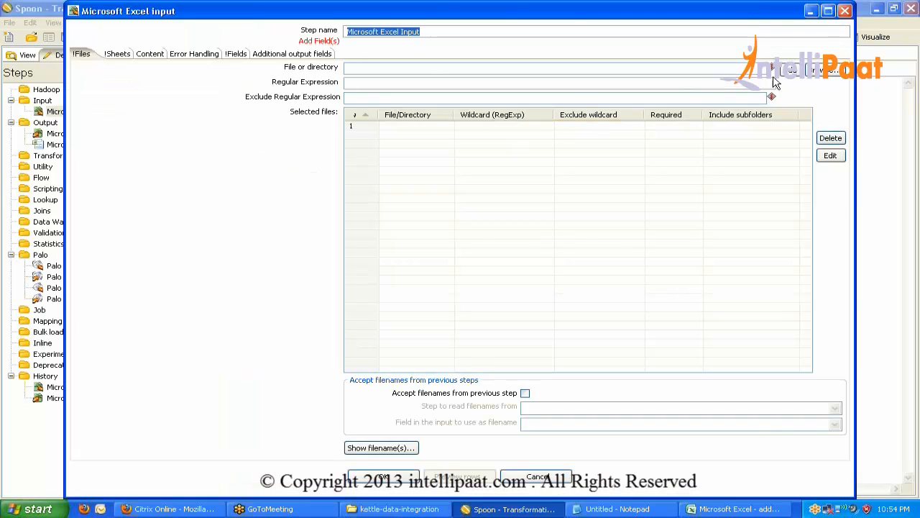
pyautogui.click(152, 55)
pyautogui.click(351, 138)
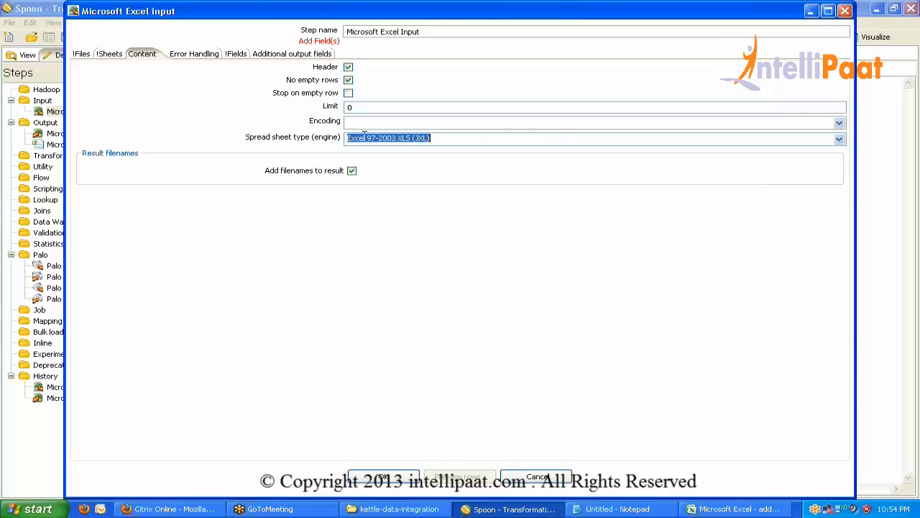
pyautogui.moveTo(351, 137); pyautogui.dragTo(366, 137)
pyautogui.click(839, 139)
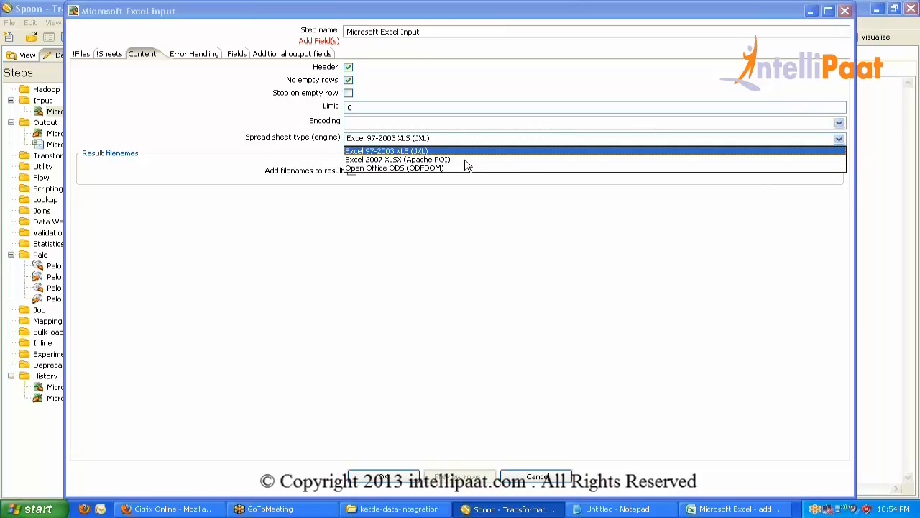
pyautogui.click(449, 159)
pyautogui.click(85, 54)
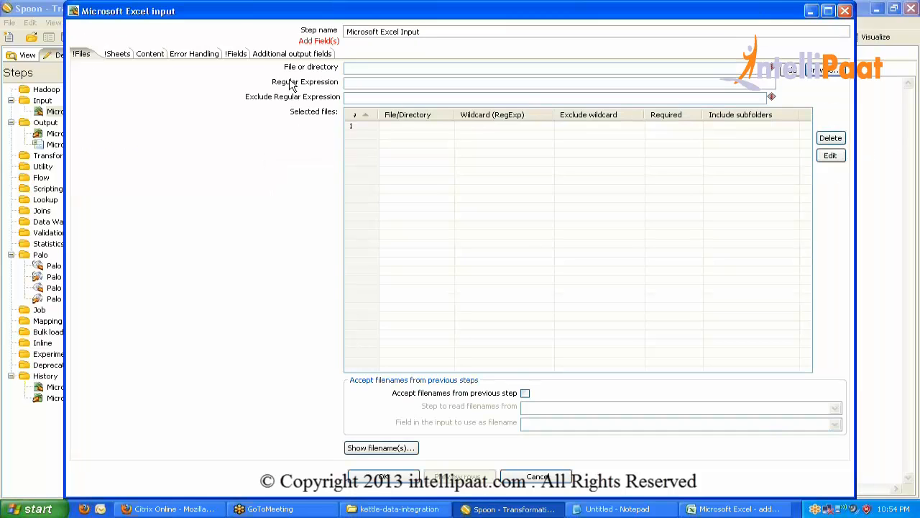
pyautogui.click(825, 72)
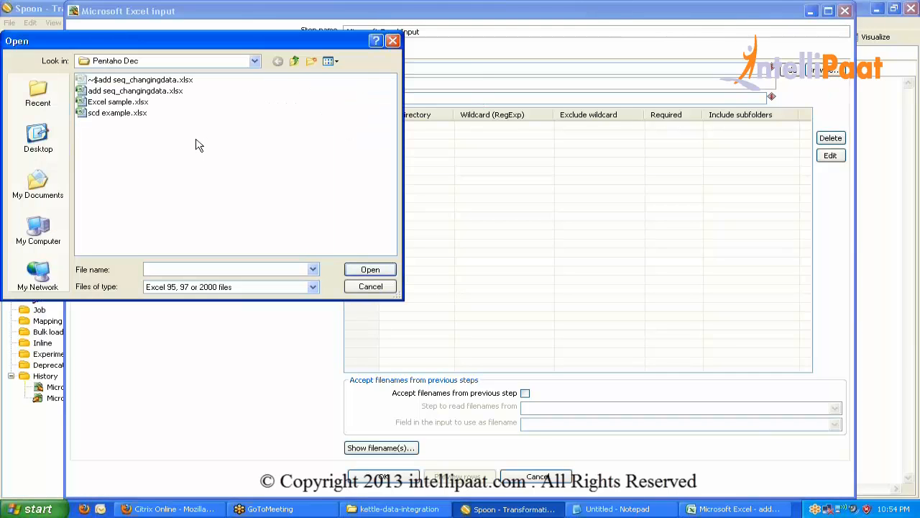
pyautogui.doubleClick(151, 92)
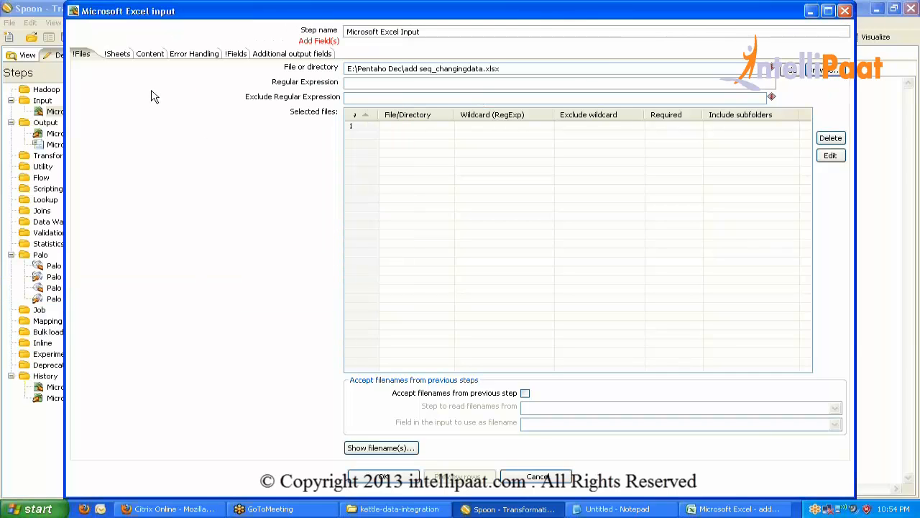
pyautogui.click(791, 70)
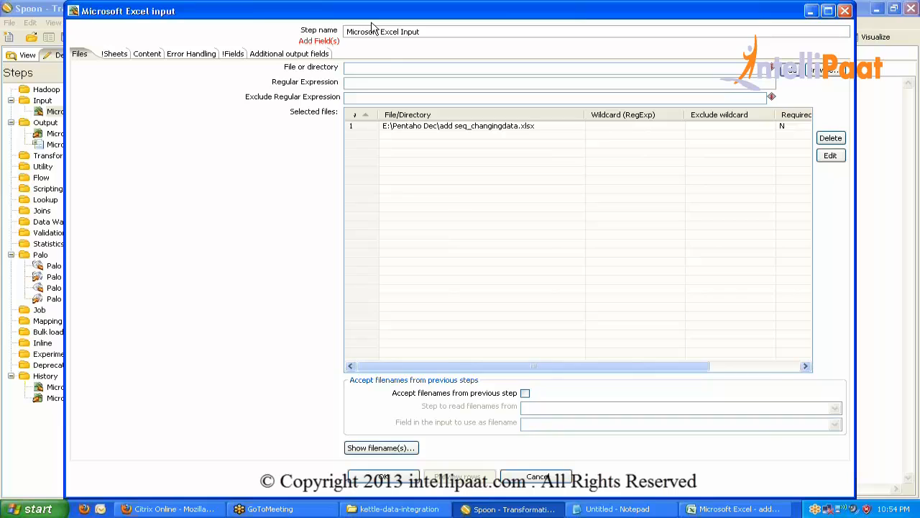
# Read Sheet1, get the cola field, confirm, and start saving the transformation.
pyautogui.click(112, 56)
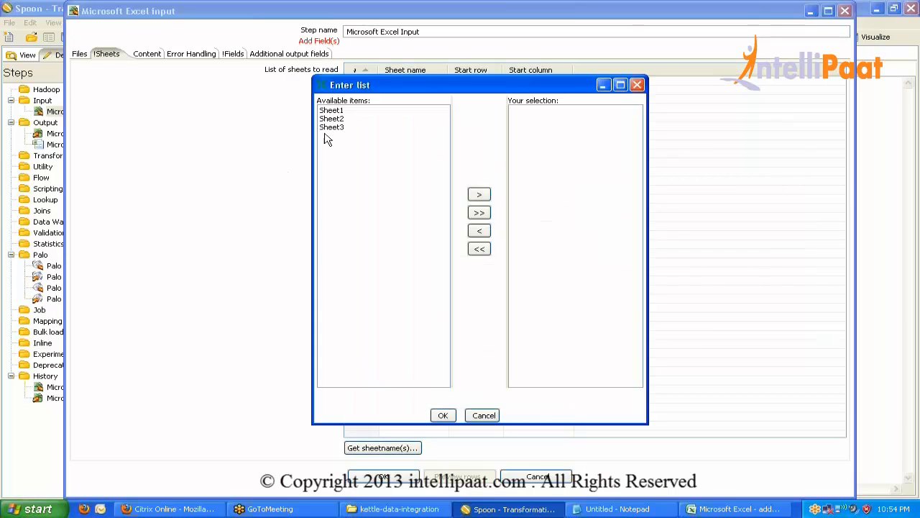
pyautogui.doubleClick(331, 110)
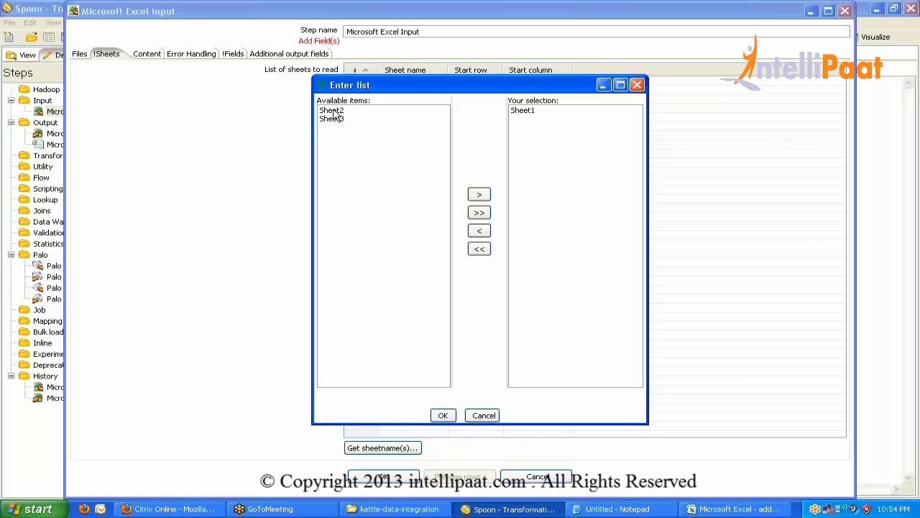
pyautogui.click(443, 416)
pyautogui.click(229, 55)
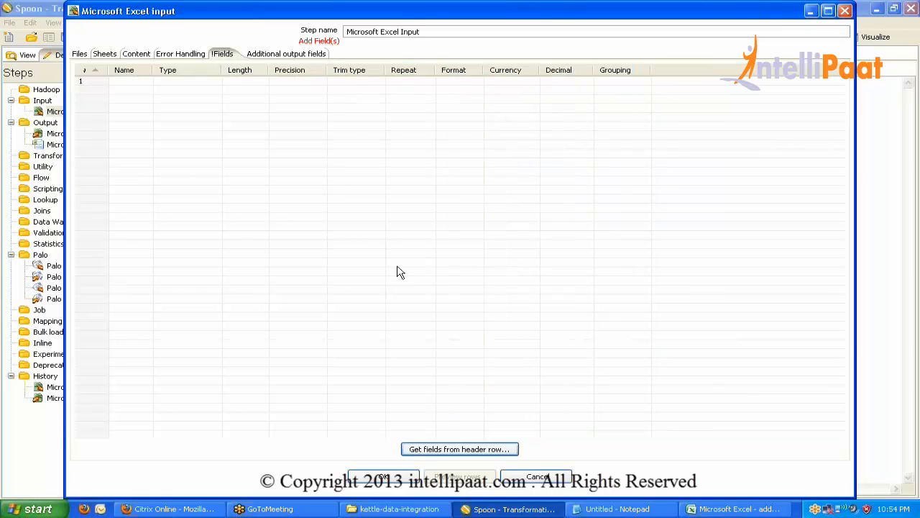
pyautogui.click(426, 447)
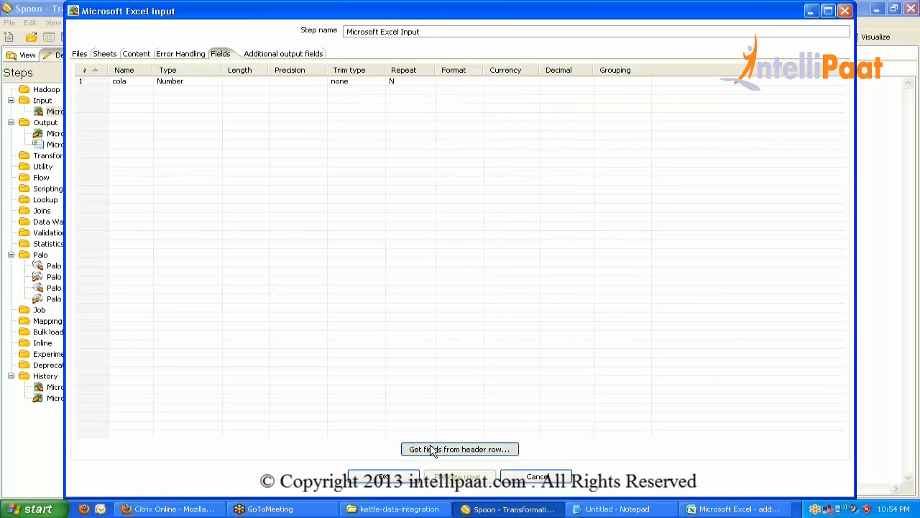
pyautogui.click(383, 476)
pyautogui.hotkey('ctrl', 's')
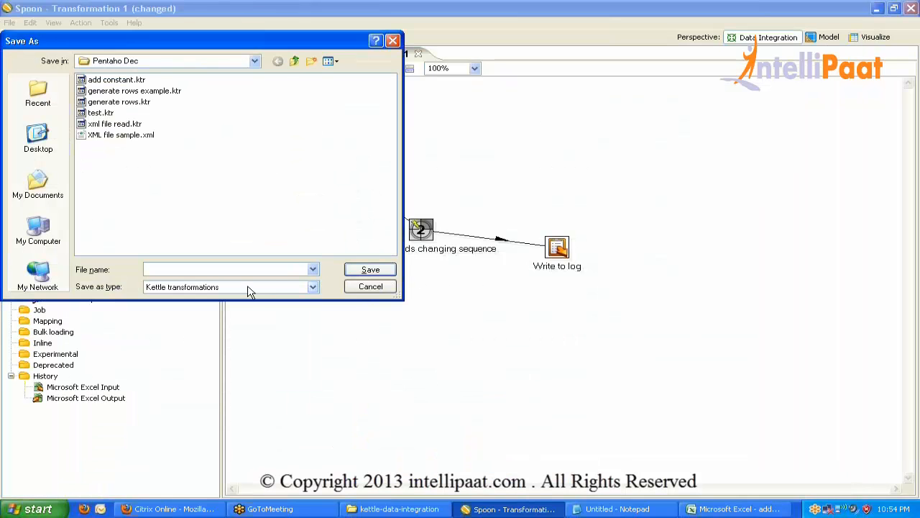
# Save the transformation as add constant changing.ktr.
pyautogui.click(105, 80)
pyautogui.click(190, 269)
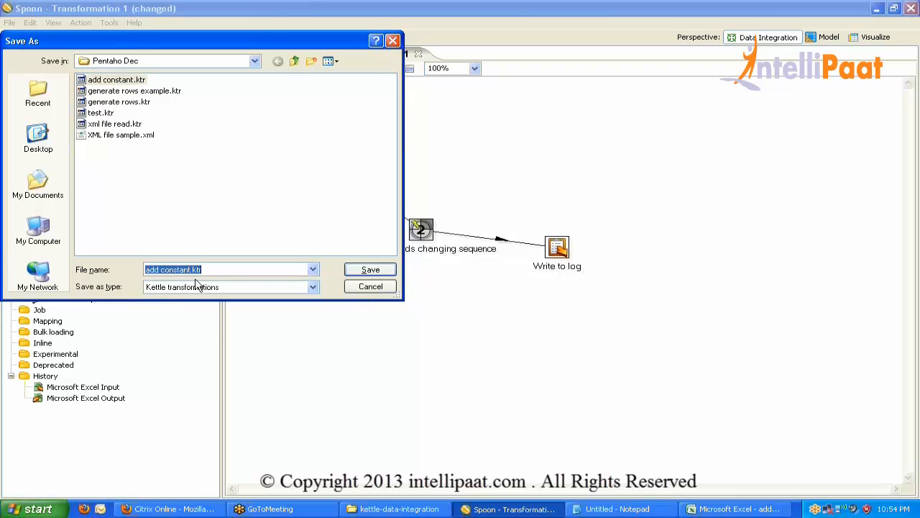
pyautogui.click(192, 270)
pyautogui.write('chang')
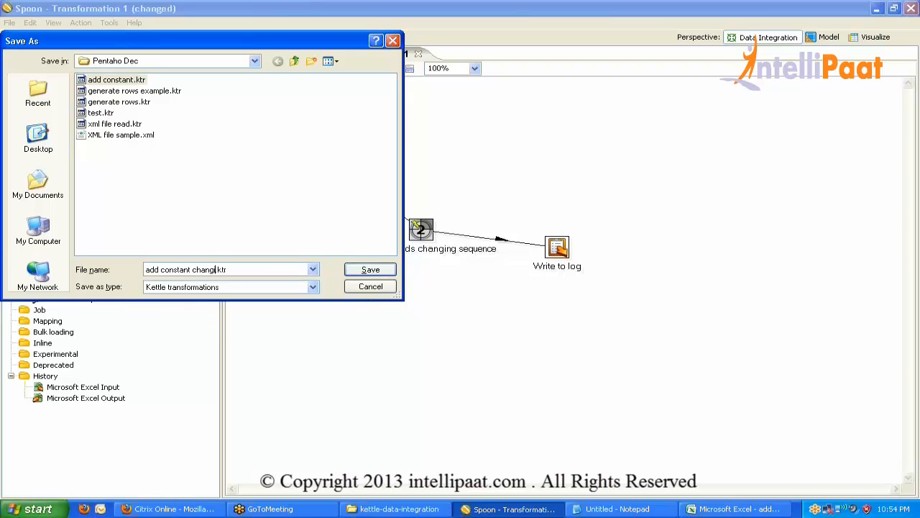
pyautogui.write('ing')
pyautogui.press('Return')
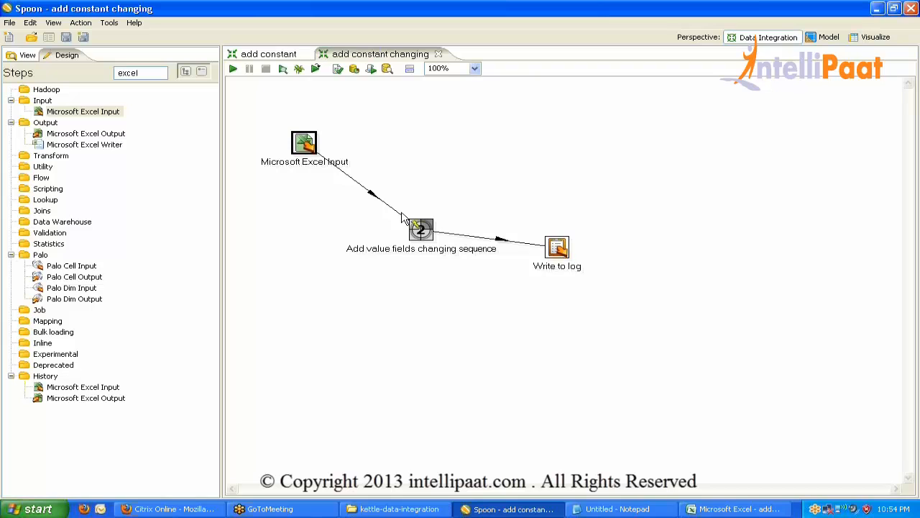
# Set the sequence step's reset field to cola and confirm.
pyautogui.doubleClick(420, 228)
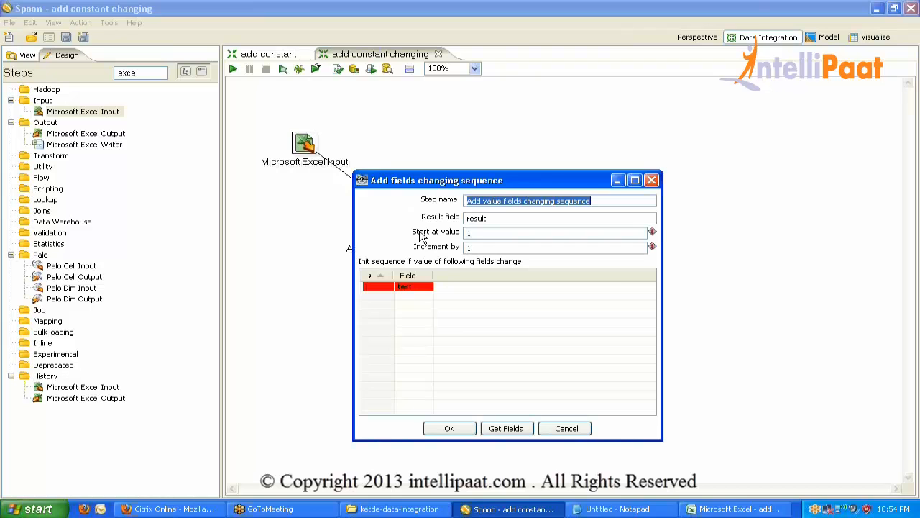
pyautogui.click(506, 428)
pyautogui.click(616, 317)
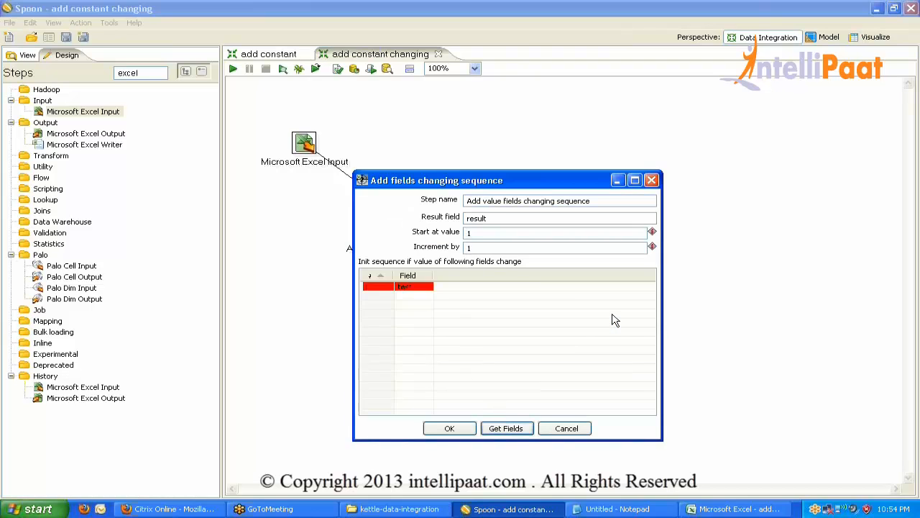
pyautogui.click(413, 288)
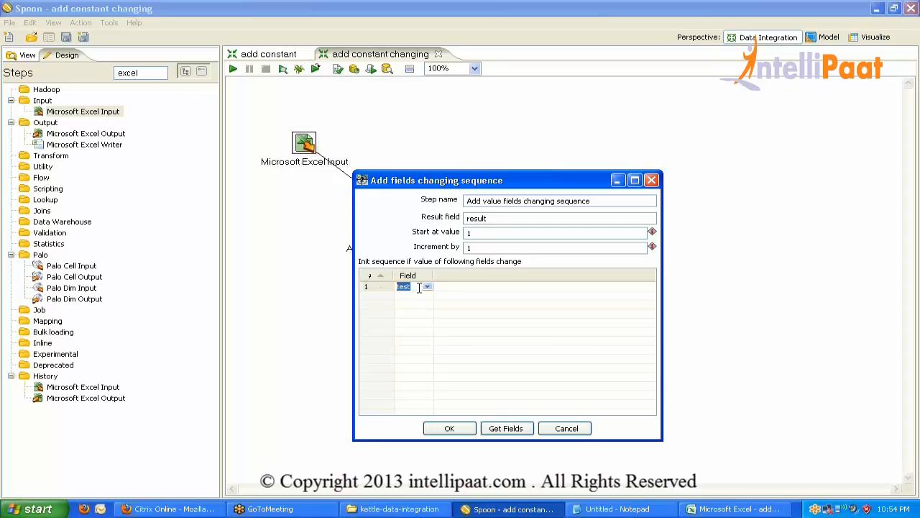
pyautogui.press('Return')
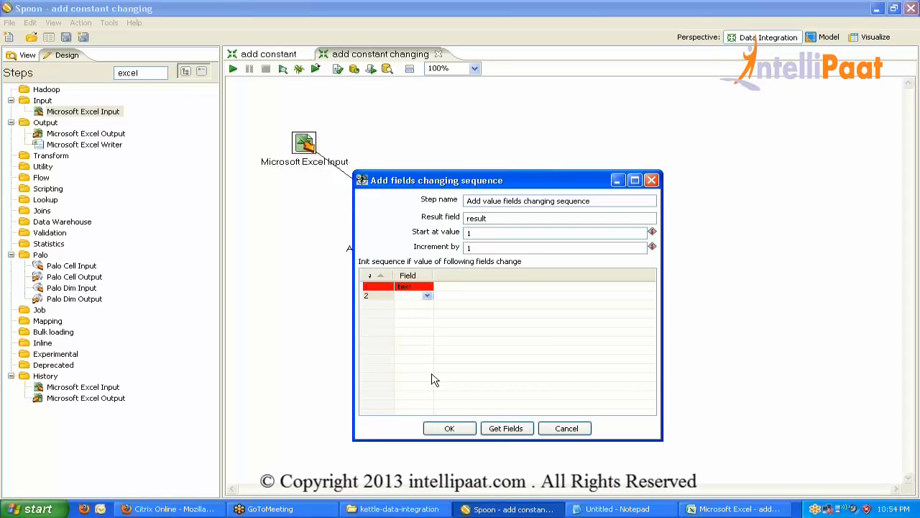
pyautogui.click(410, 286)
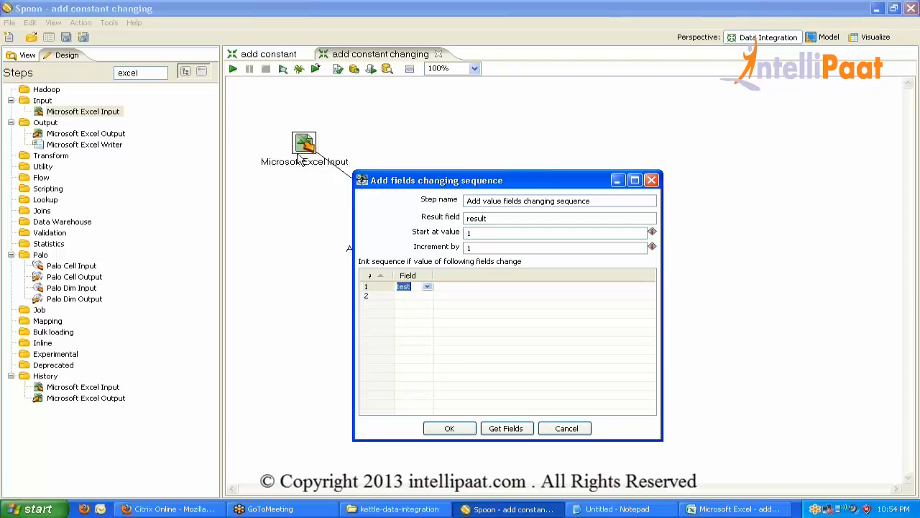
pyautogui.click(428, 287)
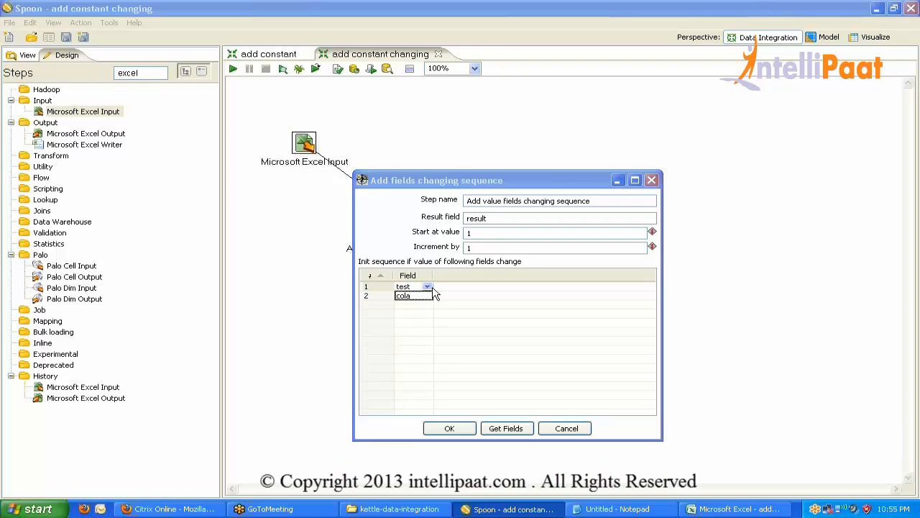
pyautogui.click(449, 430)
# Save, refetch Write to log fields keeping existing ones, run, and review the failure log.
pyautogui.press('Return')
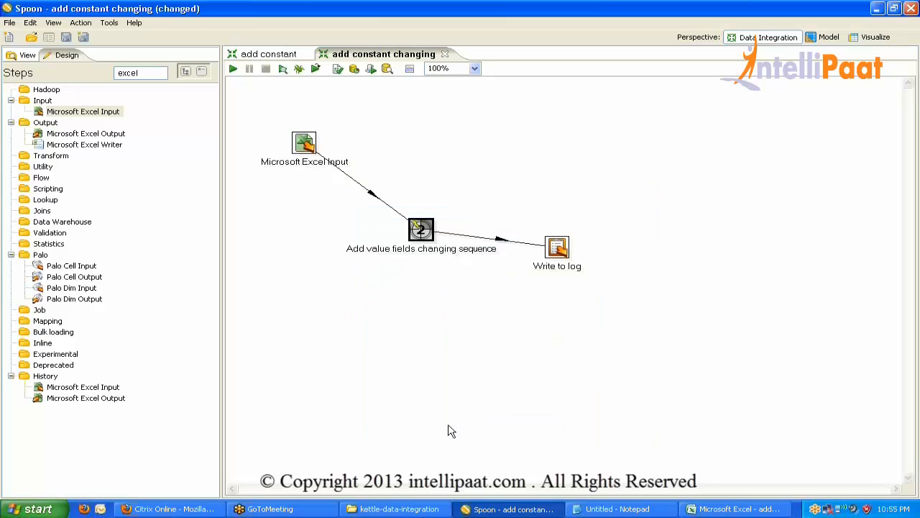
pyautogui.hotkey('ctrl', 's')
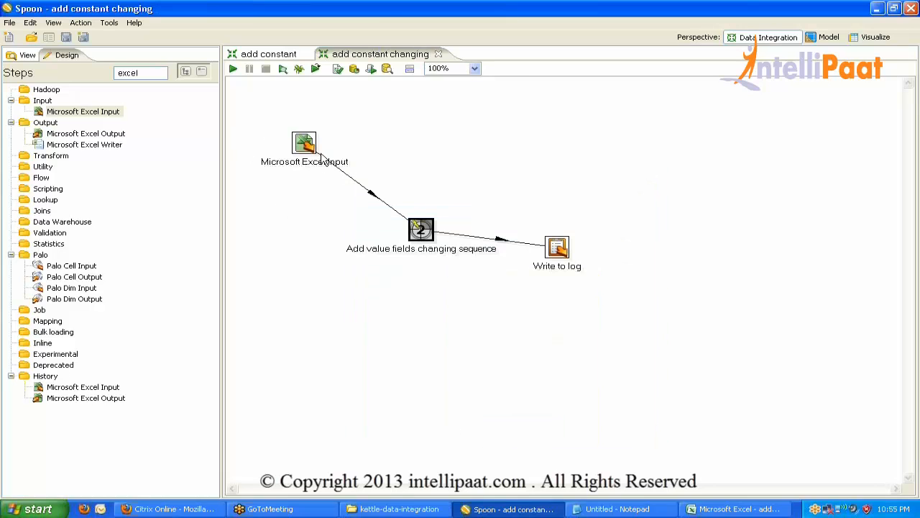
pyautogui.doubleClick(558, 249)
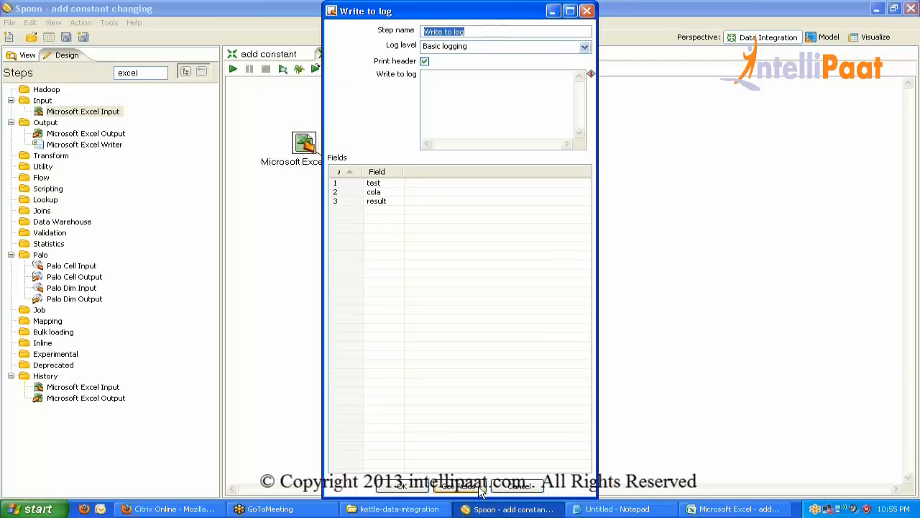
pyautogui.click(478, 488)
pyautogui.press('Return')
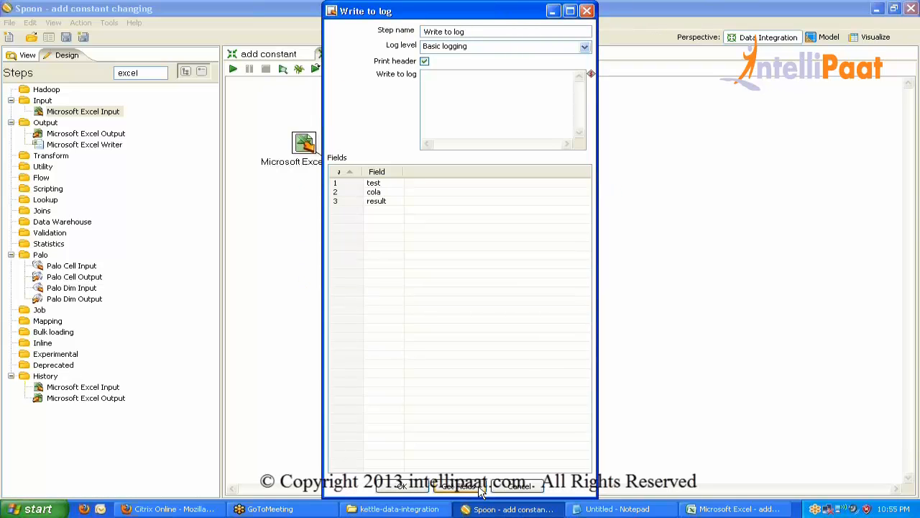
pyautogui.click(402, 486)
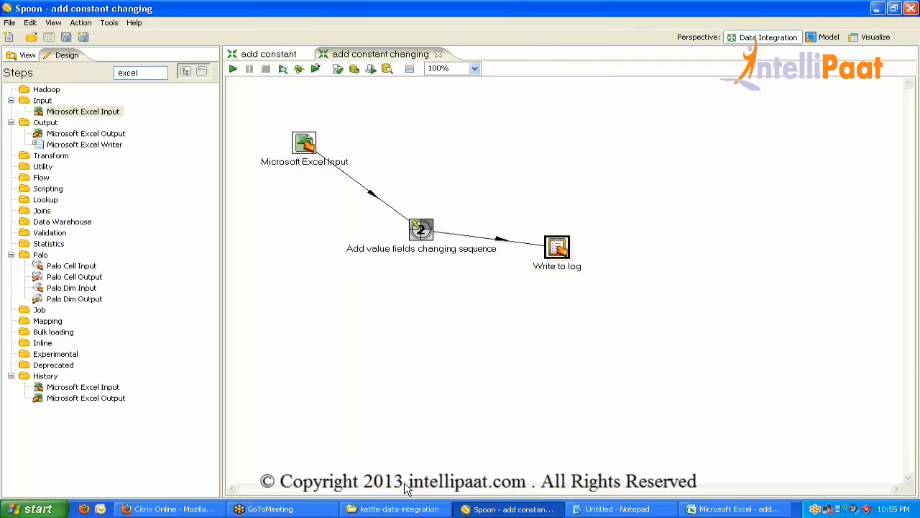
pyautogui.click(233, 68)
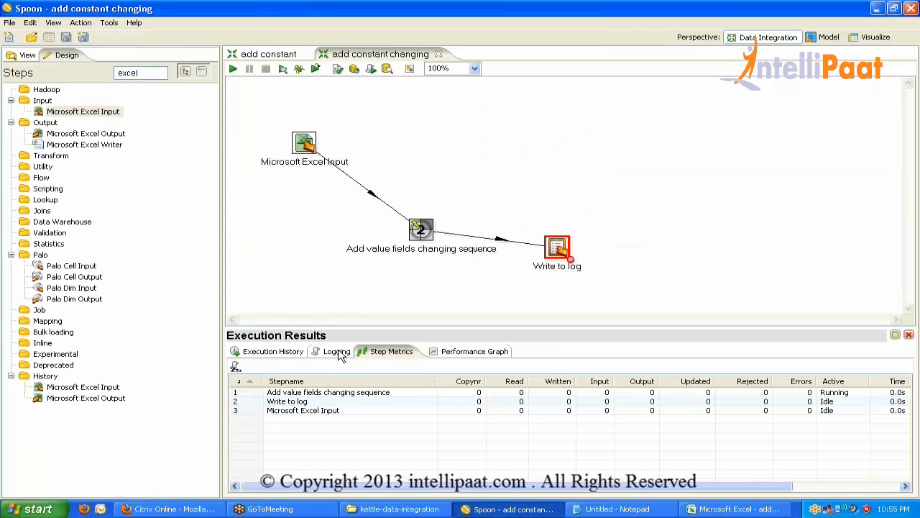
pyautogui.doubleClick(339, 350)
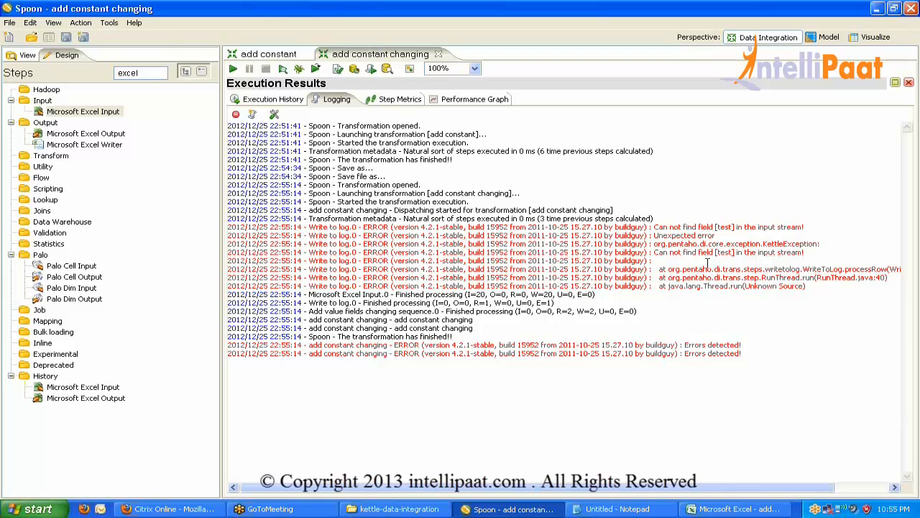
pyautogui.doubleClick(336, 100)
# Replace the Write to log fields with cola and result and rerun the transformation.
pyautogui.doubleClick(557, 251)
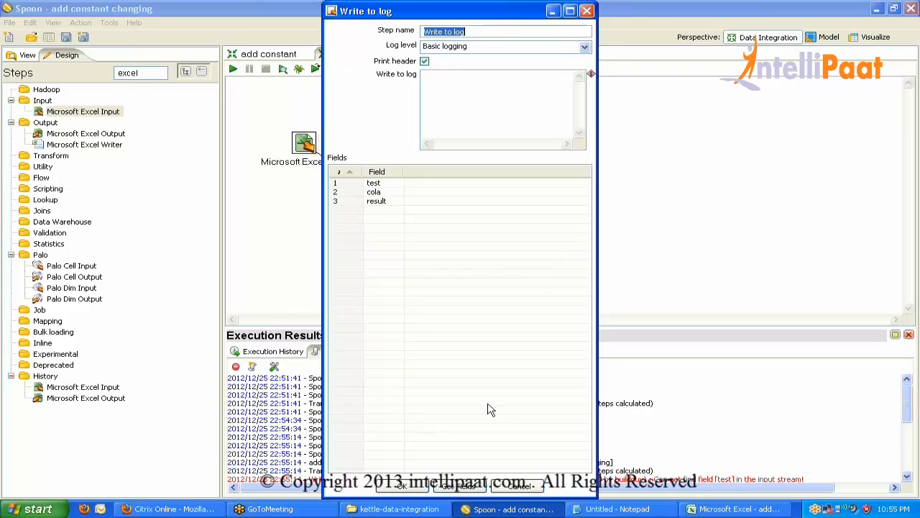
pyautogui.click(468, 487)
pyautogui.click(507, 263)
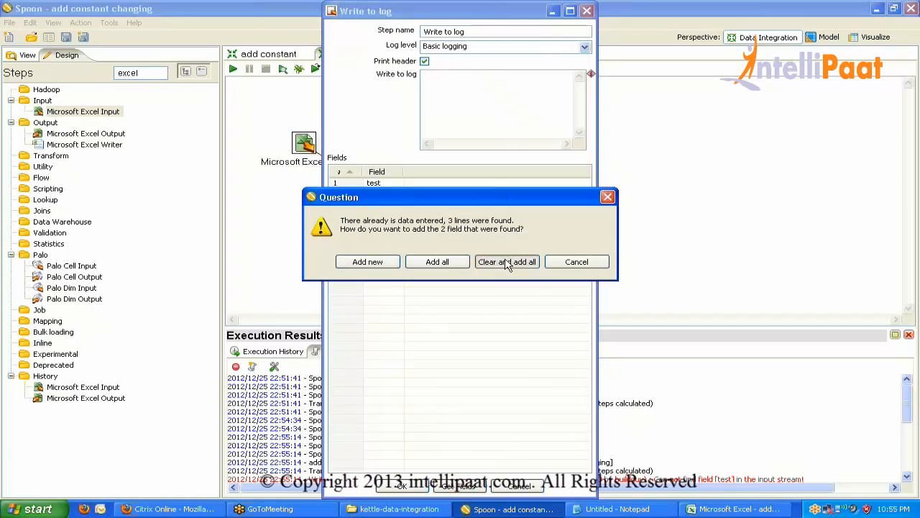
pyautogui.click(402, 486)
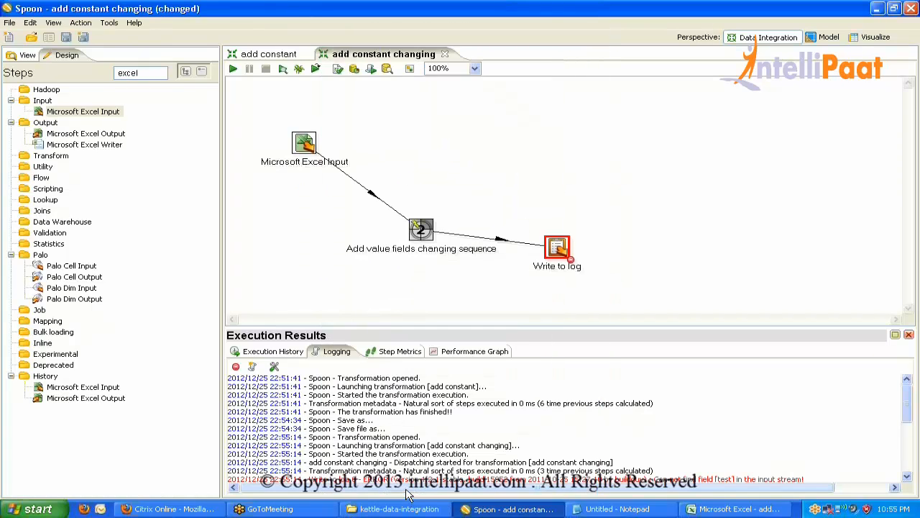
pyautogui.click(235, 70)
pyautogui.press('Return')
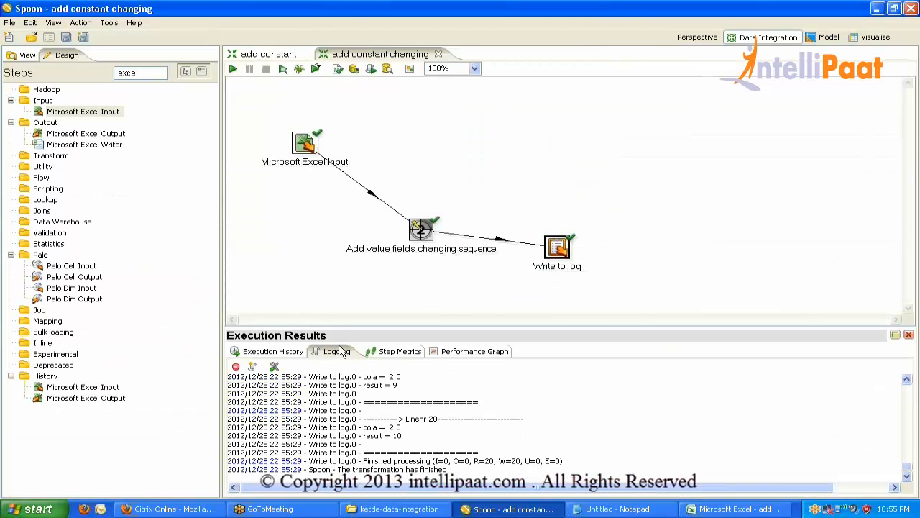
pyautogui.doubleClick(339, 350)
pyautogui.scroll(20, 491, 361)
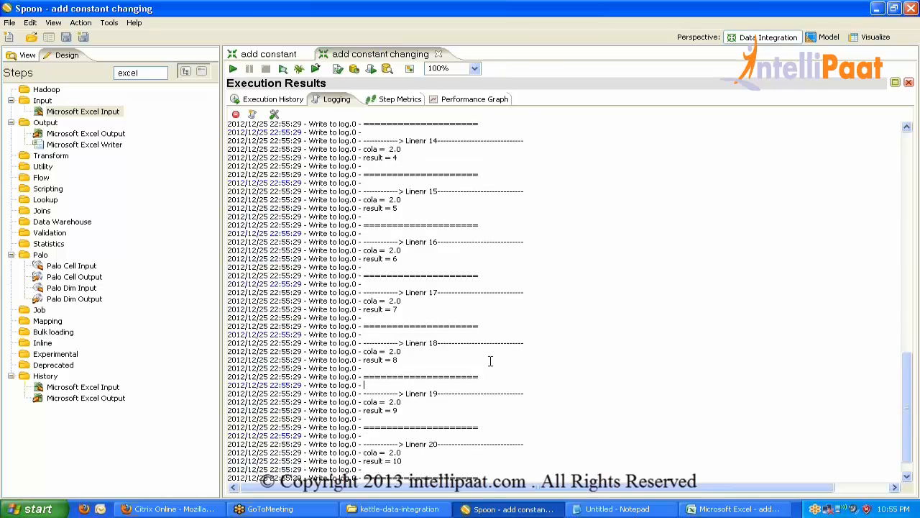
pyautogui.scroll(4, 491, 361)
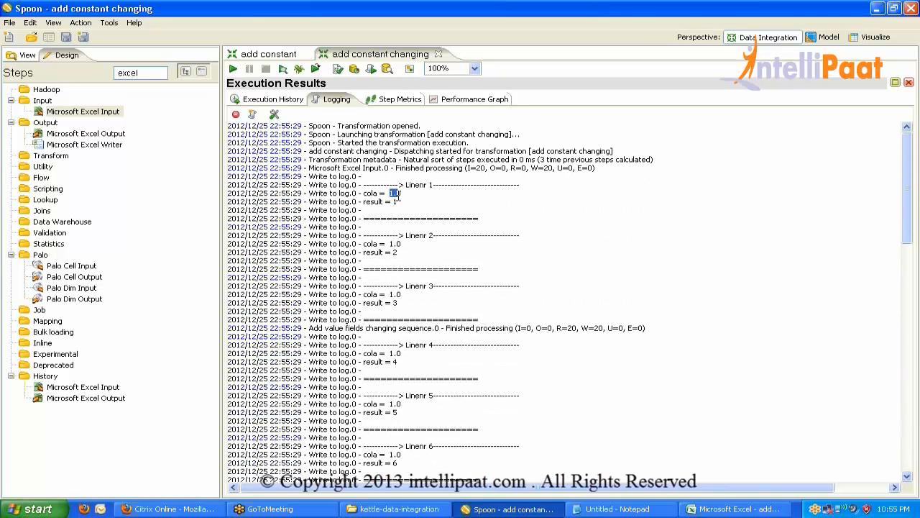
pyautogui.moveTo(398, 194); pyautogui.dragTo(403, 194)
pyautogui.moveTo(379, 252)
pyautogui.mouseDown()
pyautogui.moveTo(402, 256)
pyautogui.moveTo(388, 244)
pyautogui.mouseUp()
pyautogui.click(379, 240)
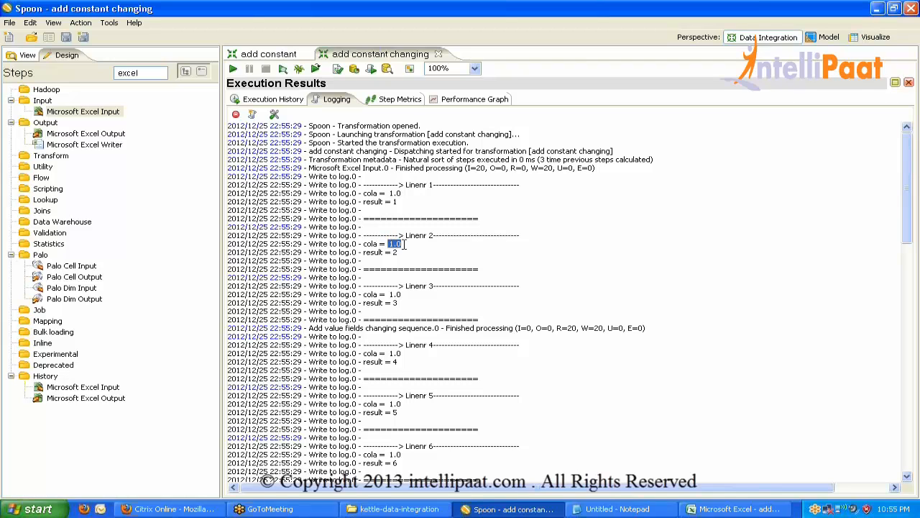
pyautogui.scroll(-11, 405, 244)
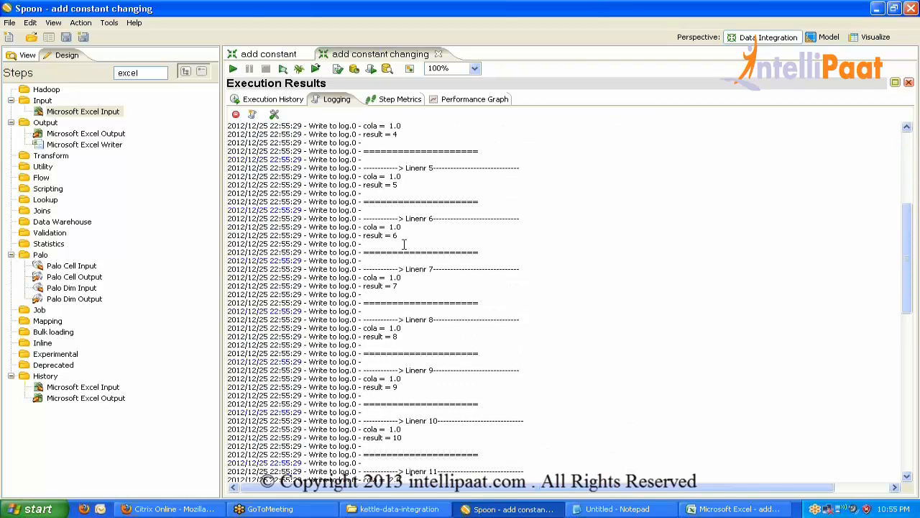
pyautogui.scroll(-2, 405, 244)
pyautogui.scroll(-5, 405, 244)
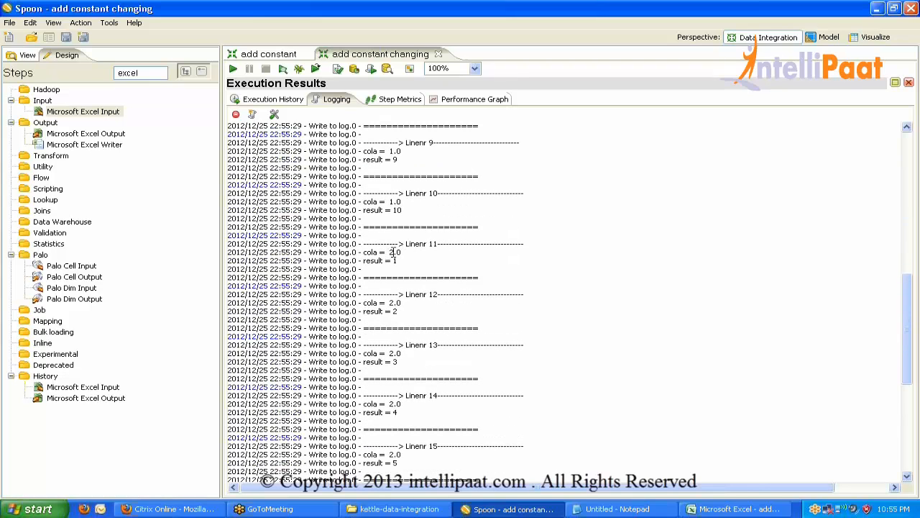
pyautogui.moveTo(387, 252); pyautogui.dragTo(405, 251)
pyautogui.doubleClick(394, 261)
pyautogui.moveTo(389, 202)
pyautogui.mouseDown()
pyautogui.moveTo(404, 203)
pyautogui.moveTo(390, 207)
pyautogui.mouseUp()
pyautogui.click(390, 219)
pyautogui.doubleClick(391, 251)
pyautogui.click(395, 260)
pyautogui.scroll(-10, 430, 313)
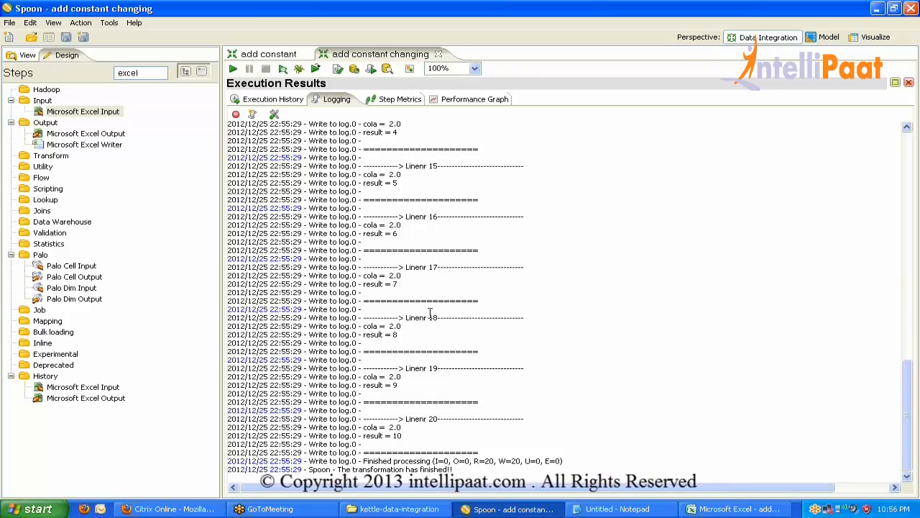
# Clear the excel step filter and drag Add XML and Calculator from Transform onto the canvas.
pyautogui.doubleClick(334, 103)
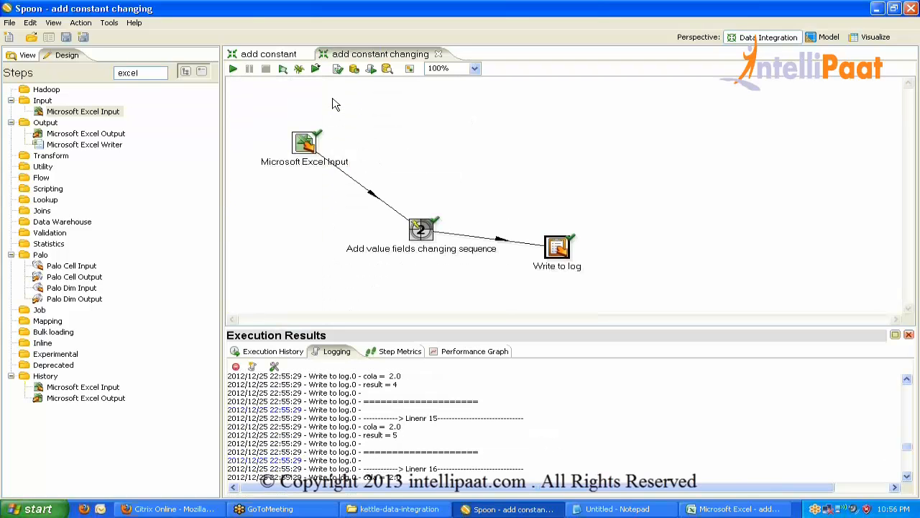
pyautogui.doubleClick(126, 72)
pyautogui.press('BackSpace')
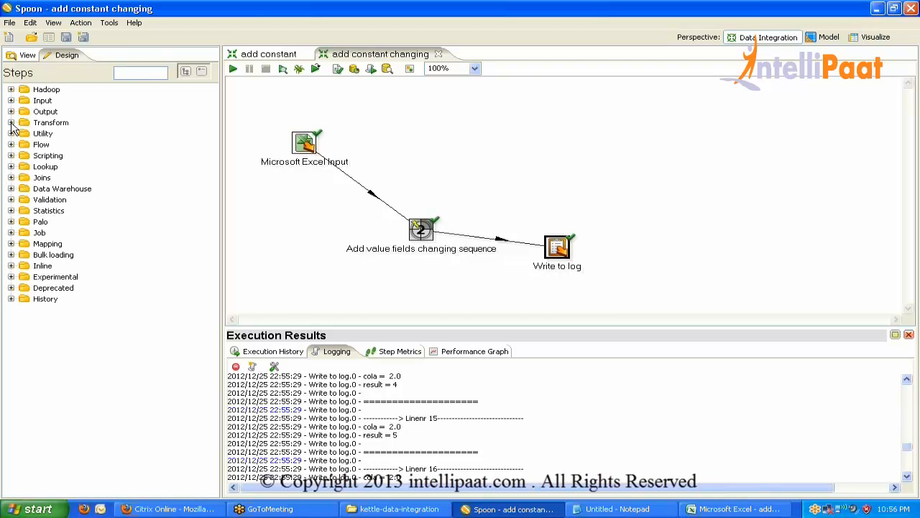
pyautogui.click(11, 122)
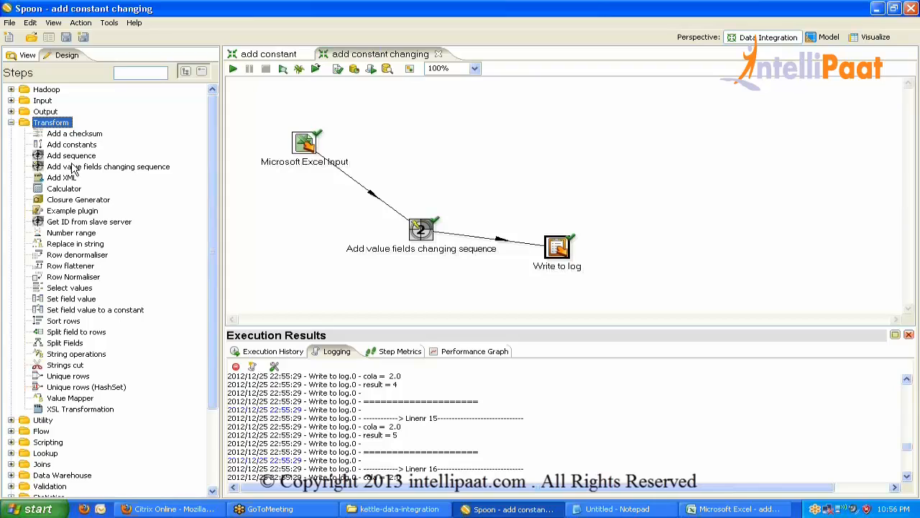
pyautogui.moveTo(65, 181)
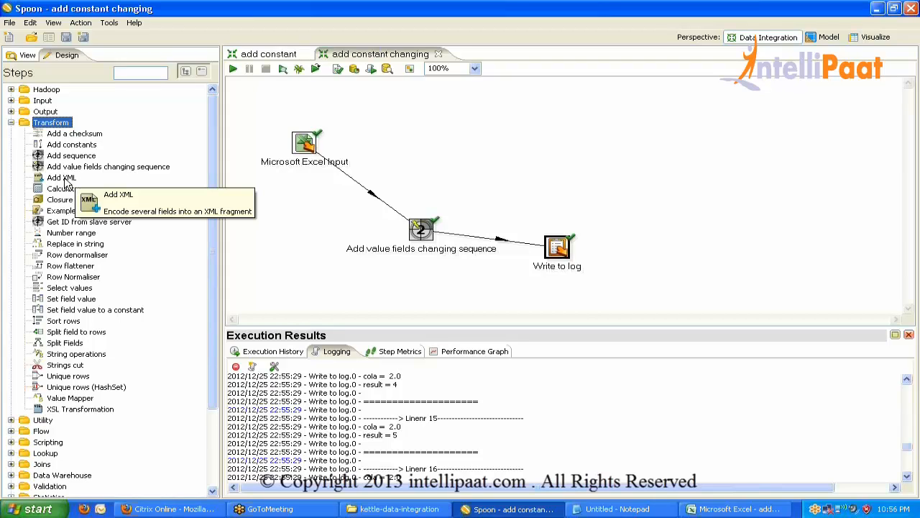
pyautogui.moveTo(65, 181); pyautogui.dragTo(272, 101)
pyautogui.moveTo(59, 188); pyautogui.dragTo(421, 166)
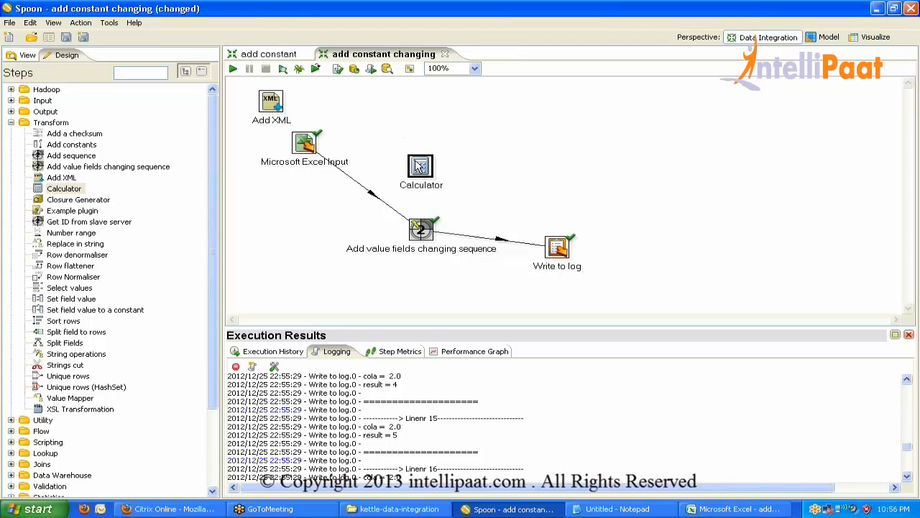
pyautogui.moveTo(420, 166)
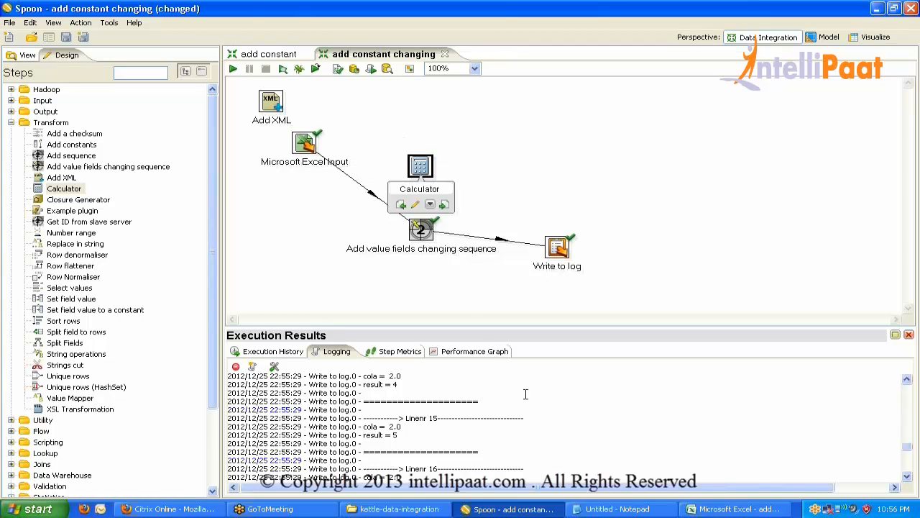
# Add a colb column of 2s in B2:B21 in Excel, then open Spoon's Microsoft Excel Input settings.
pyautogui.click(739, 508)
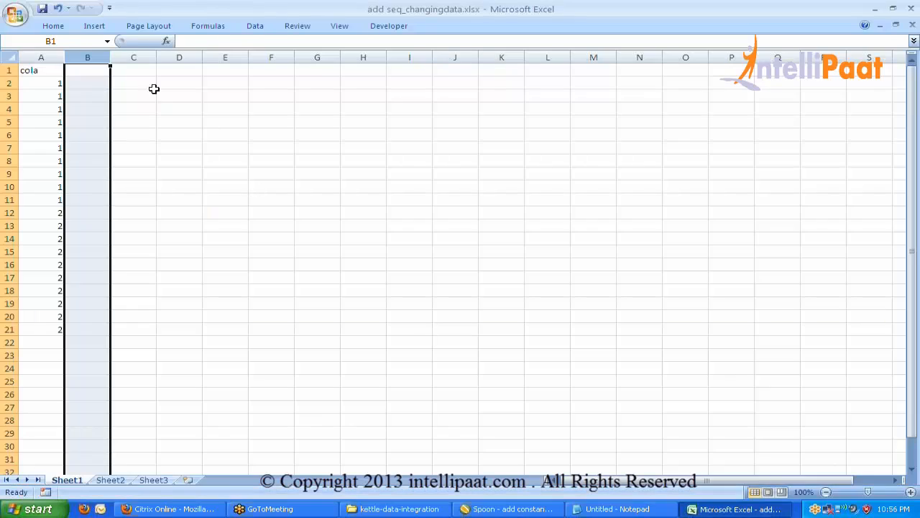
pyautogui.click(79, 70)
pyautogui.write('co')
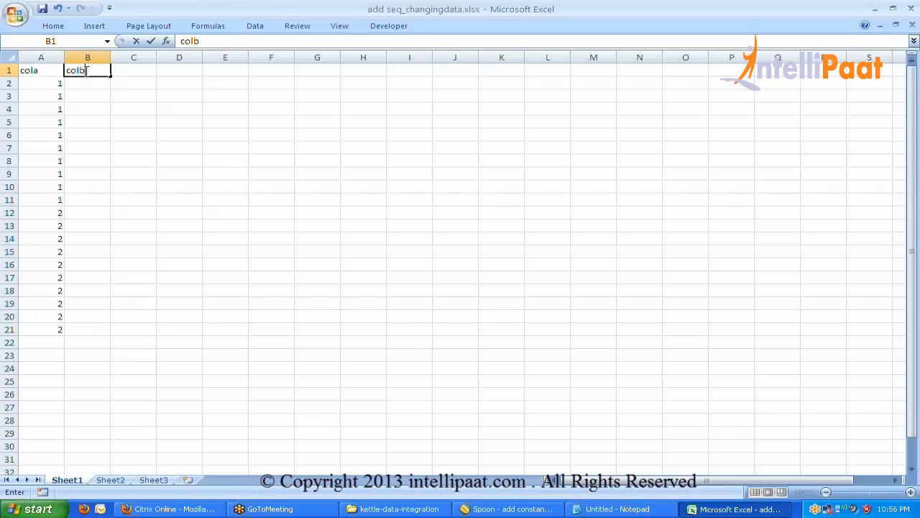
pyautogui.write('lb')
pyautogui.press('Return')
pyautogui.write('2')
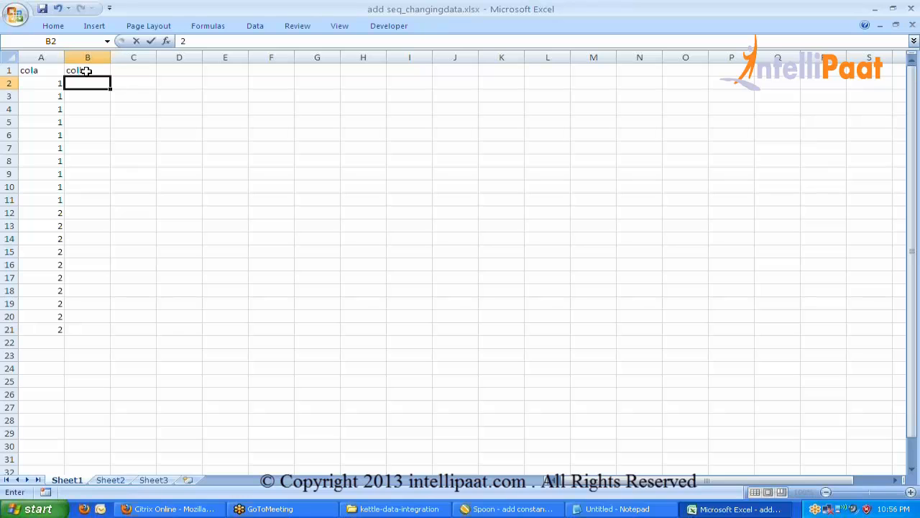
pyautogui.press('Return')
pyautogui.click(100, 83)
pyautogui.doubleClick(113, 91)
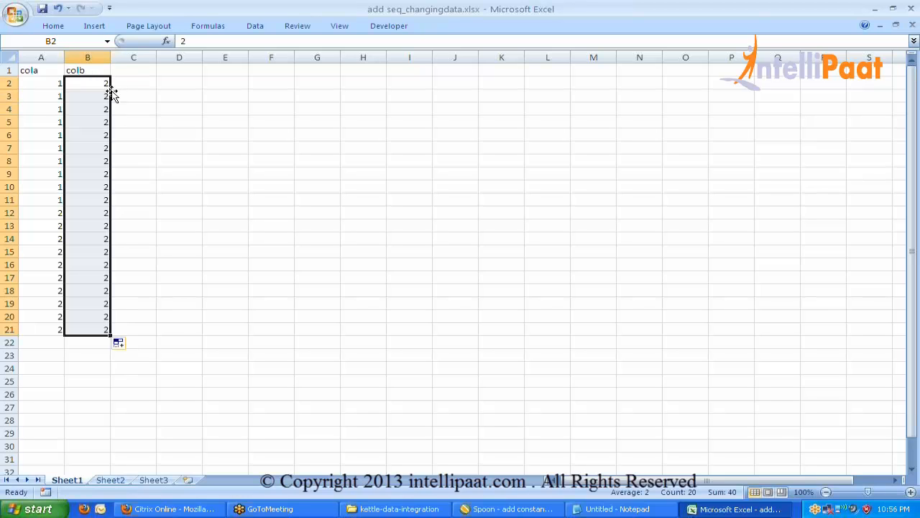
pyautogui.hotkey('alt', 'Tab')
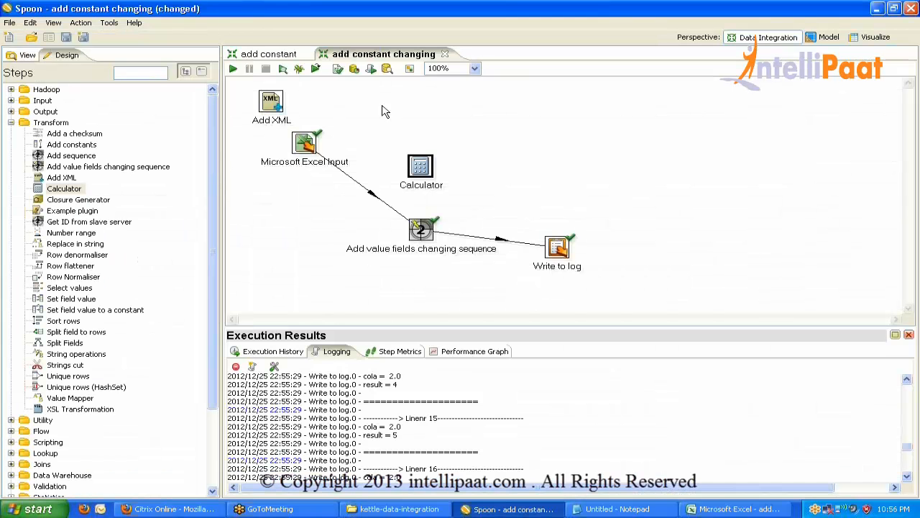
pyautogui.doubleClick(309, 143)
# Reload the Excel Input fields from the header row so both cola and colb are read.
pyautogui.click(228, 54)
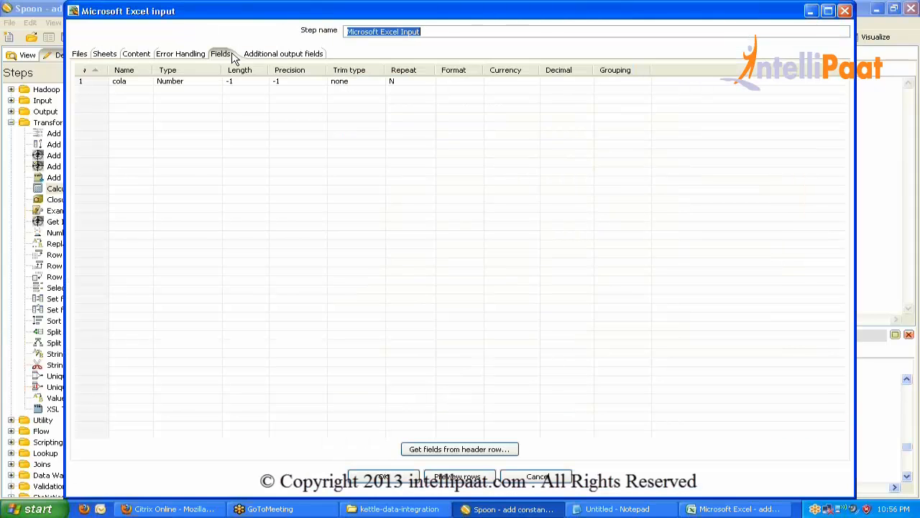
pyautogui.click(459, 450)
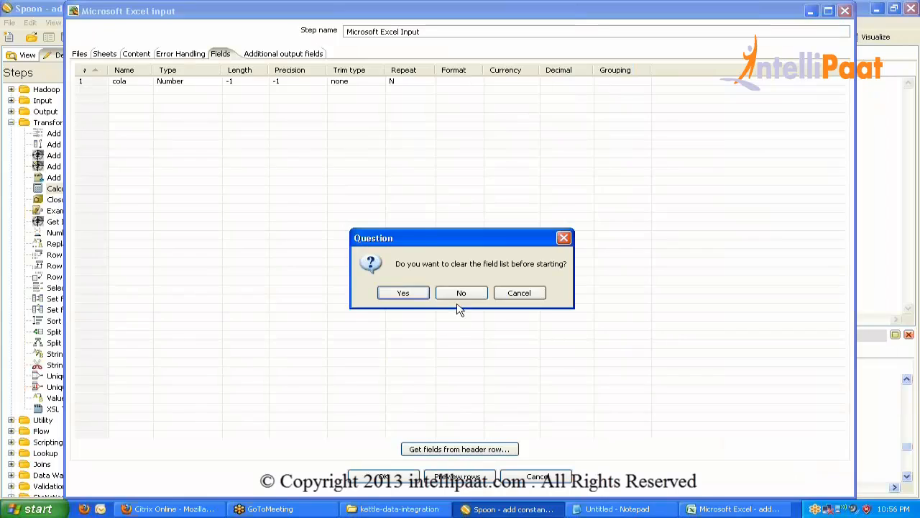
pyautogui.click(404, 295)
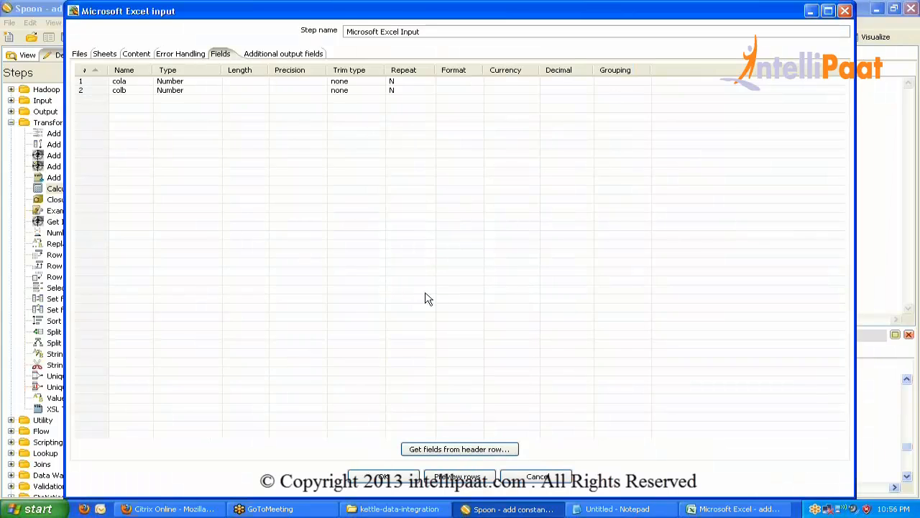
pyautogui.click(385, 477)
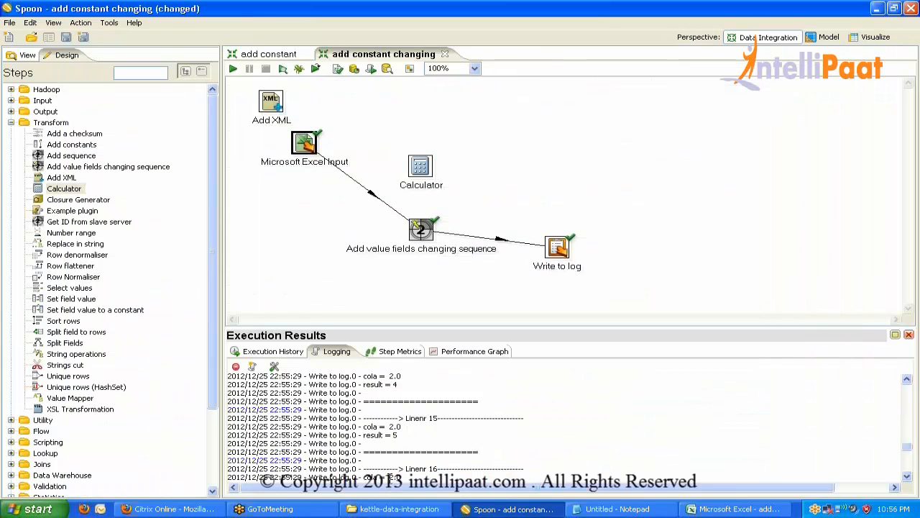
# Save the transformation and delete the Add XML step from the canvas.
pyautogui.hotkey('ctrl', 's')
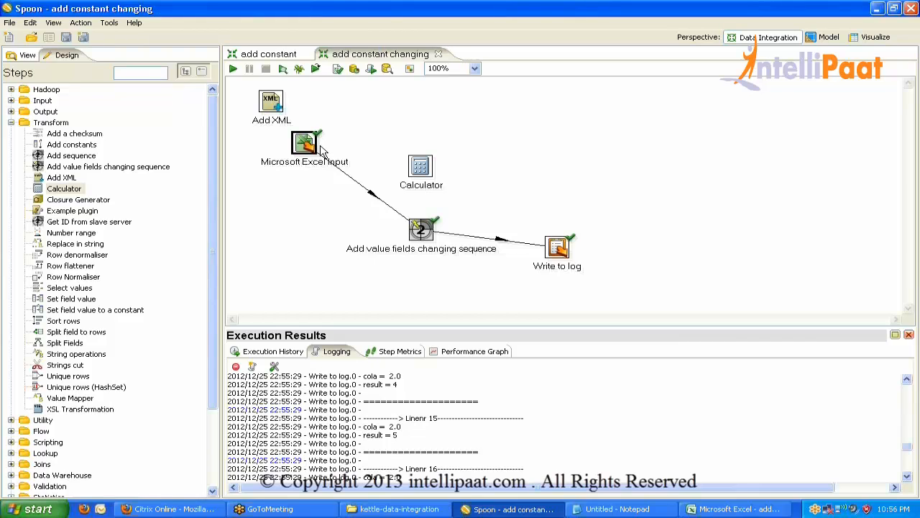
pyautogui.moveTo(279, 109)
pyautogui.press('Delete')
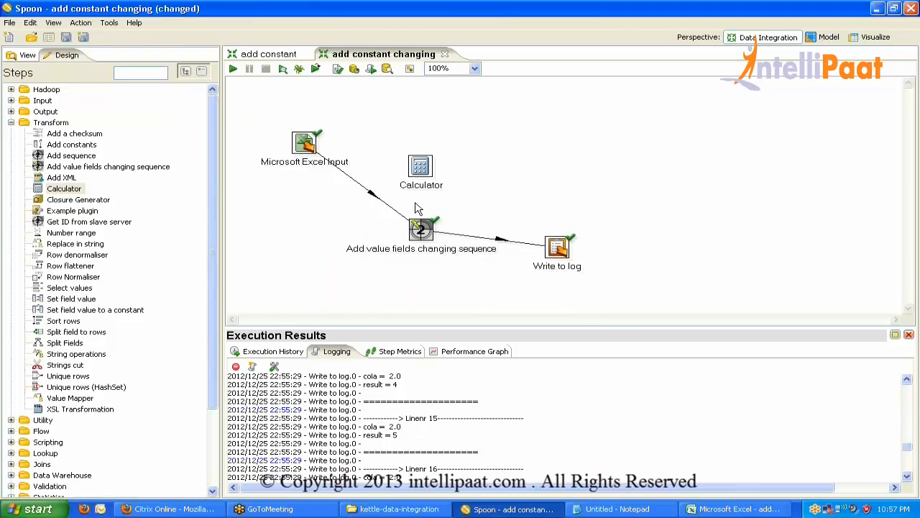
# Move Add value fields changing sequence to the top right and hop Microsoft Excel Input to Calculator.
pyautogui.moveTo(423, 230)
pyautogui.moveTo(422, 229); pyautogui.dragTo(569, 127)
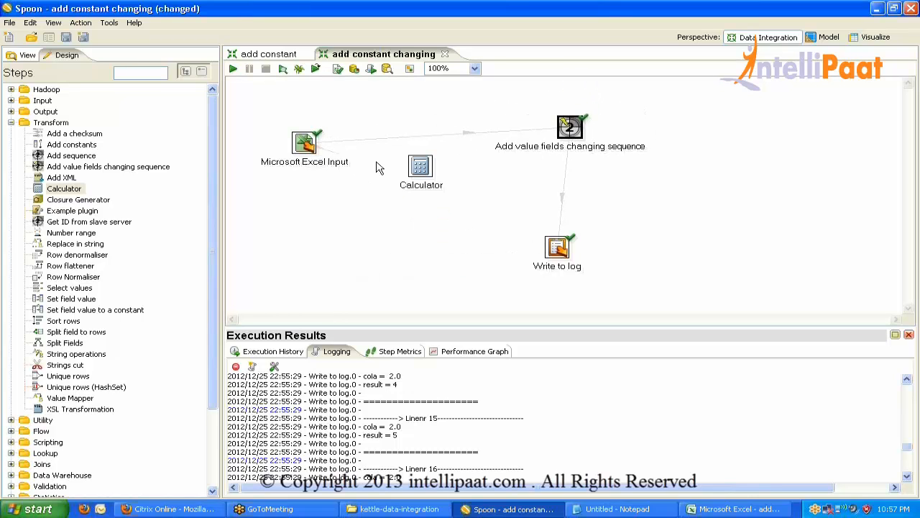
pyautogui.moveTo(309, 144); pyautogui.dragTo(559, 247)
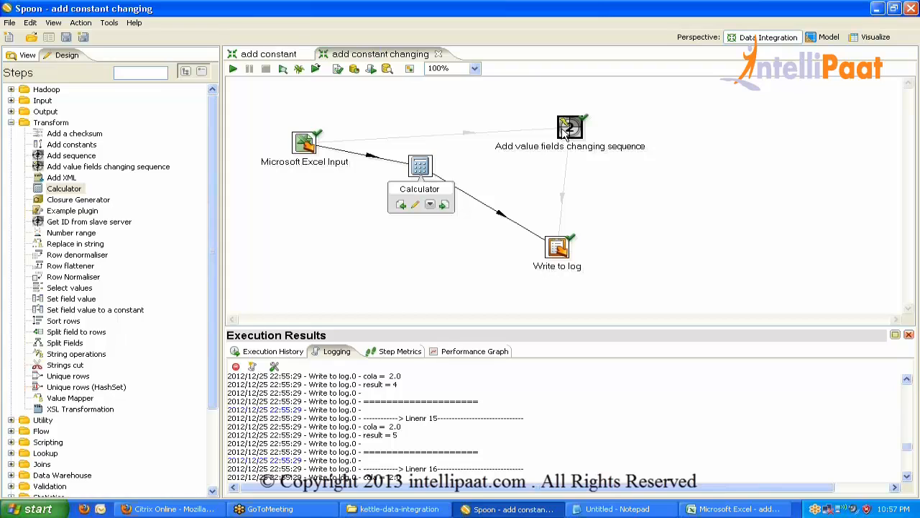
pyautogui.moveTo(567, 129)
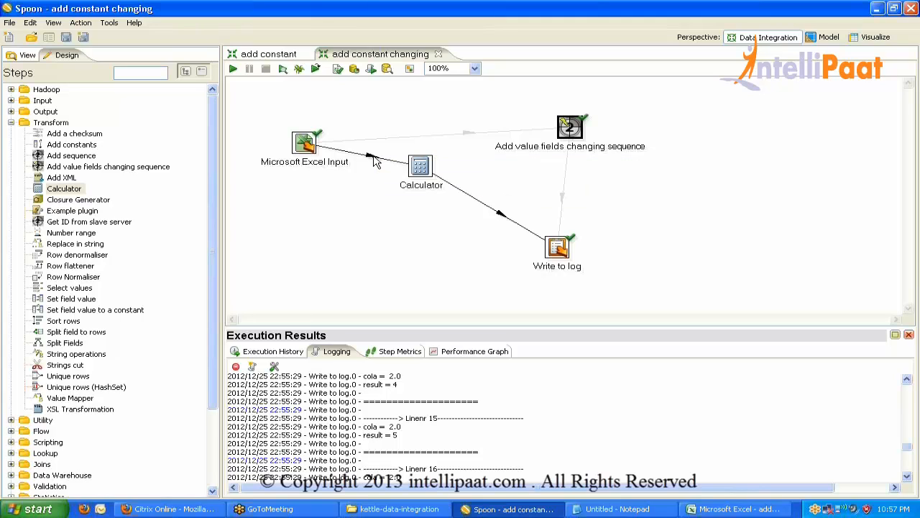
pyautogui.moveTo(374, 161)
pyautogui.click(311, 144)
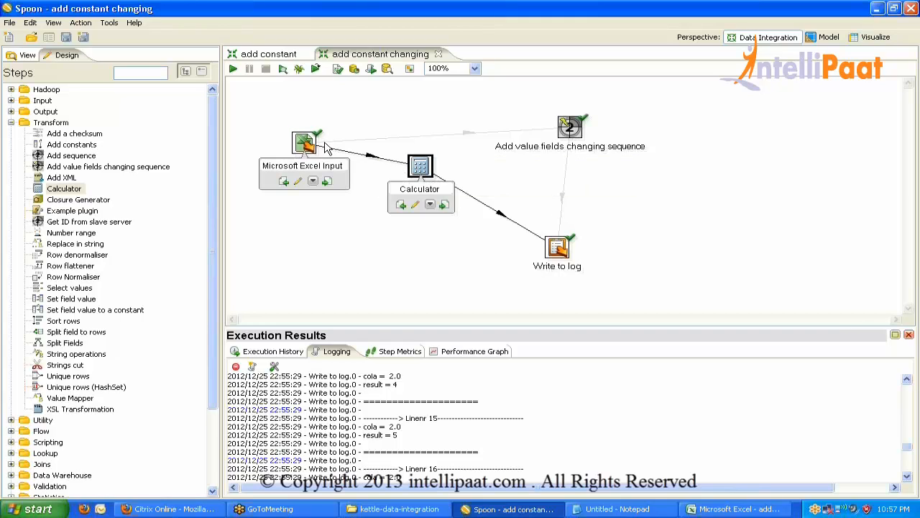
pyautogui.rightClick(468, 139)
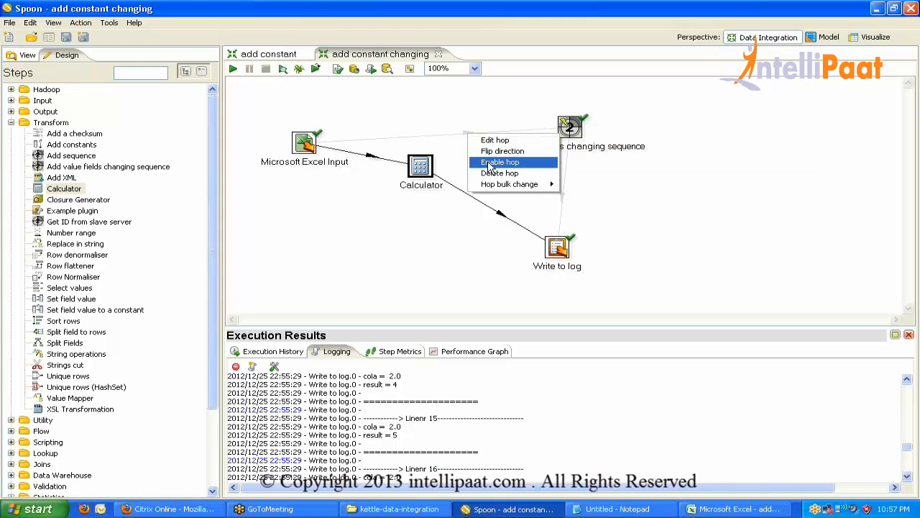
pyautogui.click(490, 163)
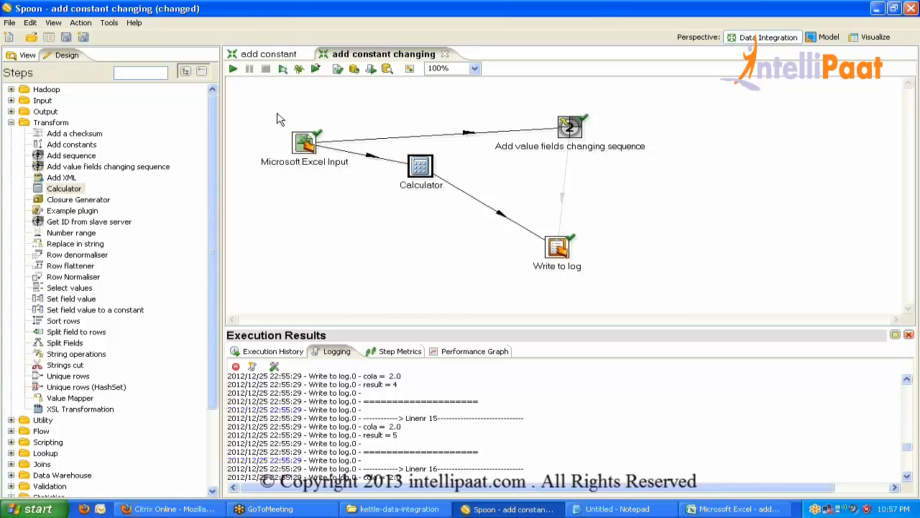
pyautogui.moveTo(277, 114); pyautogui.dragTo(339, 176)
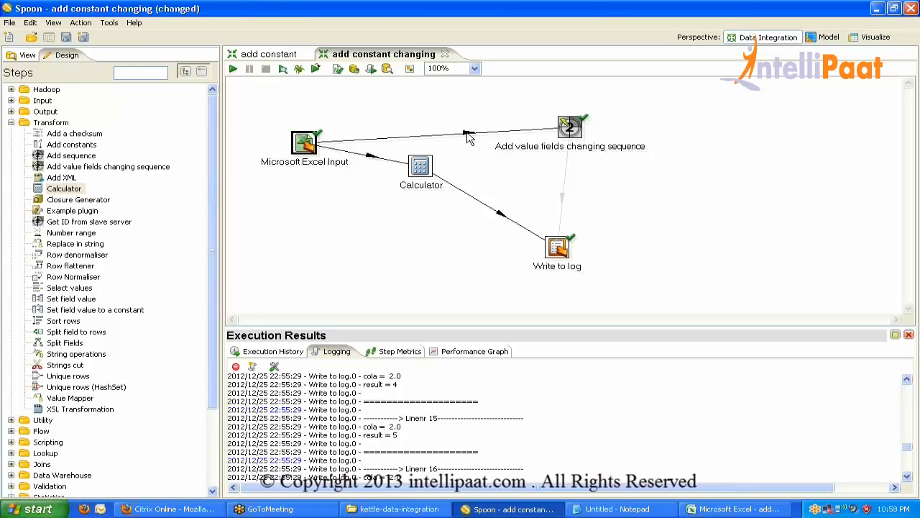
pyautogui.click(468, 134)
pyautogui.hotkey('ctrl', 's')
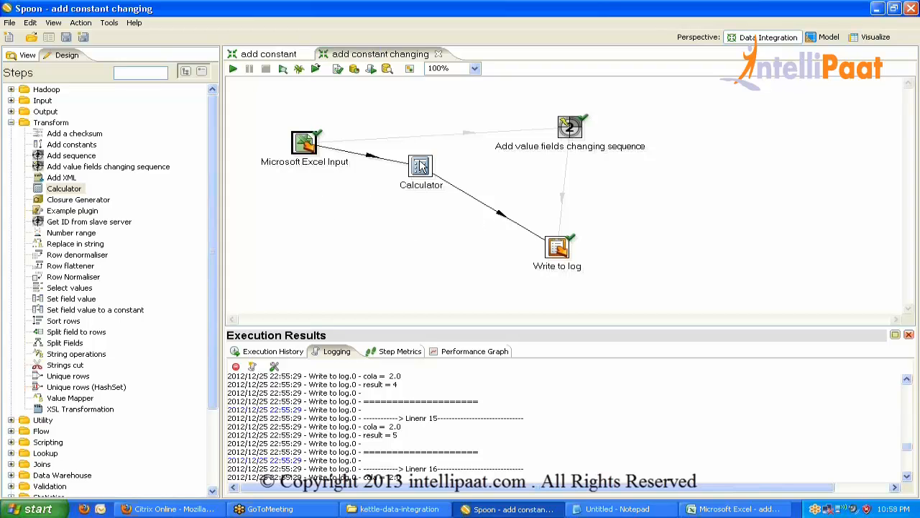
pyautogui.doubleClick(304, 144)
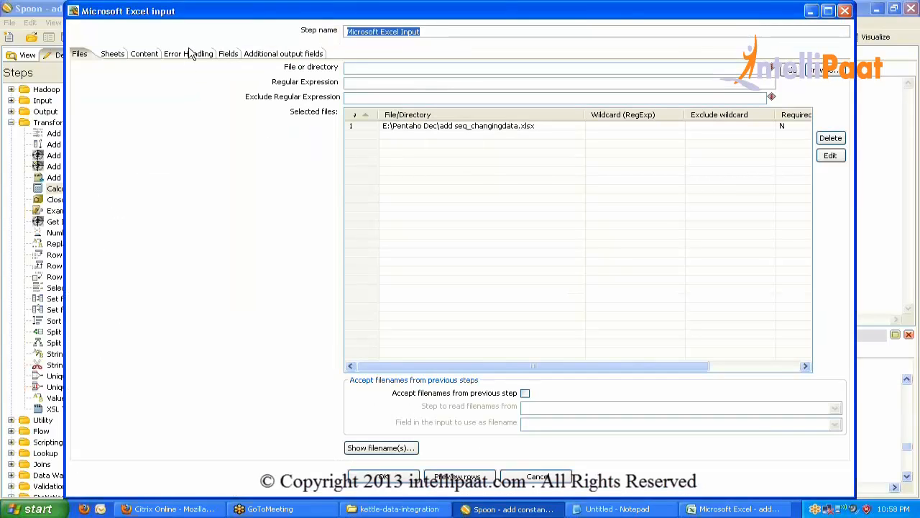
pyautogui.click(458, 482)
pyautogui.click(205, 149)
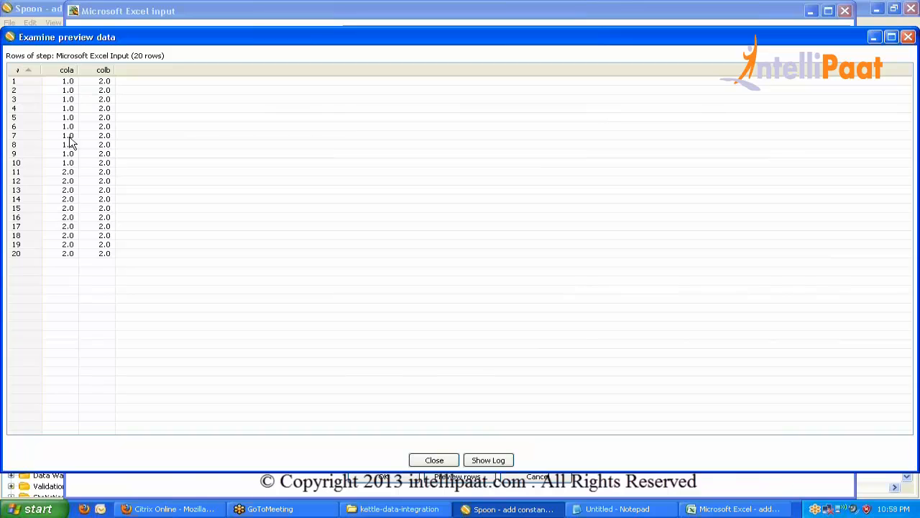
pyautogui.click(434, 460)
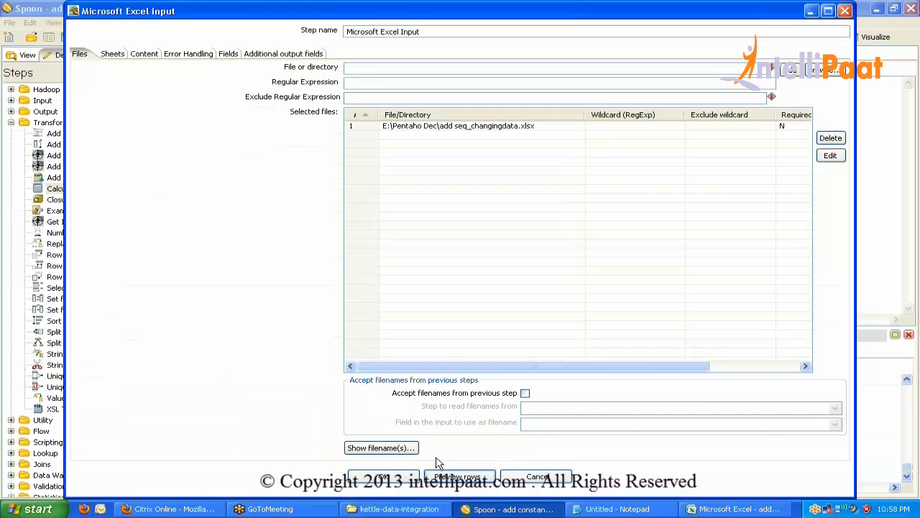
pyautogui.click(382, 476)
# In the Calculator step, add calculatedField using the A - ( A * B / 100 ) calculation.
pyautogui.doubleClick(425, 166)
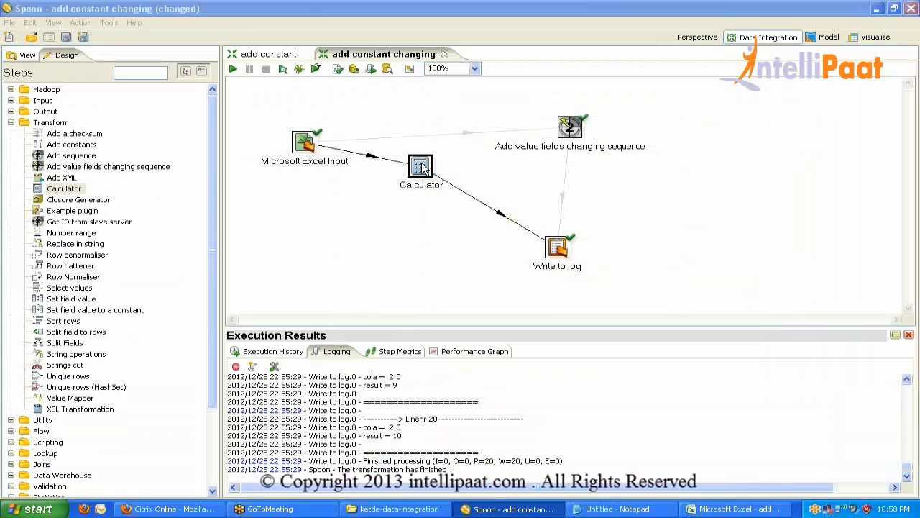
pyautogui.click(85, 84)
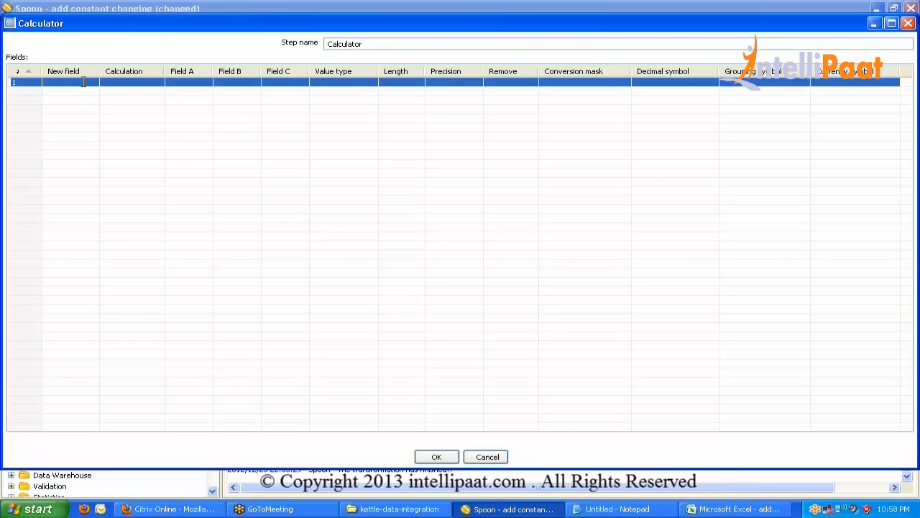
pyautogui.write('c')
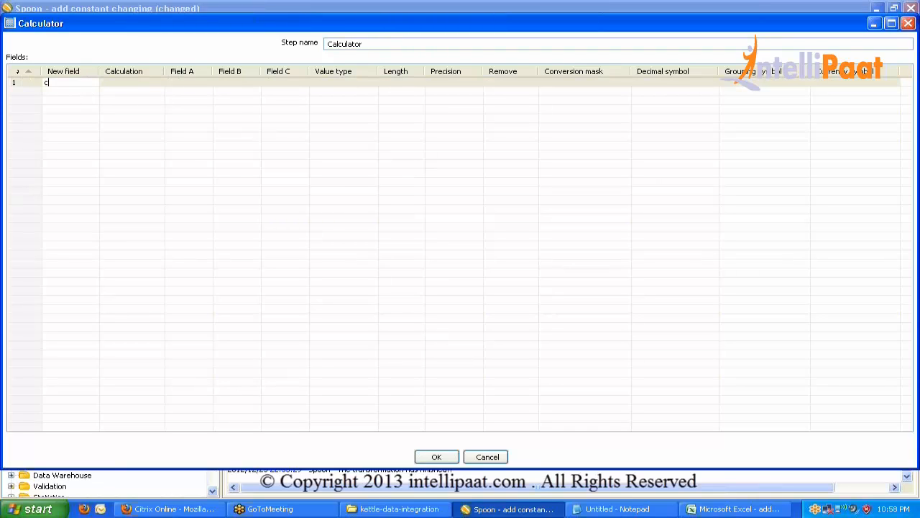
pyautogui.write('alculated')
pyautogui.press('Return')
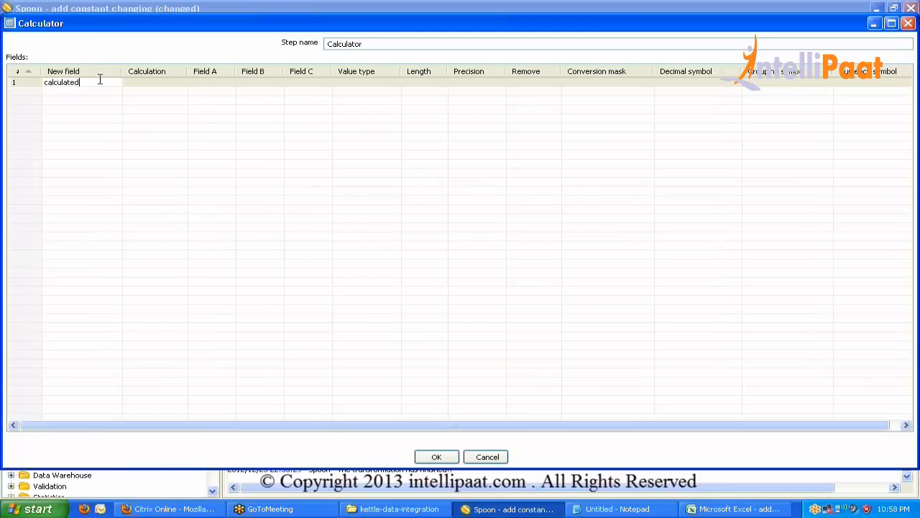
pyautogui.write('Field')
pyautogui.click(177, 87)
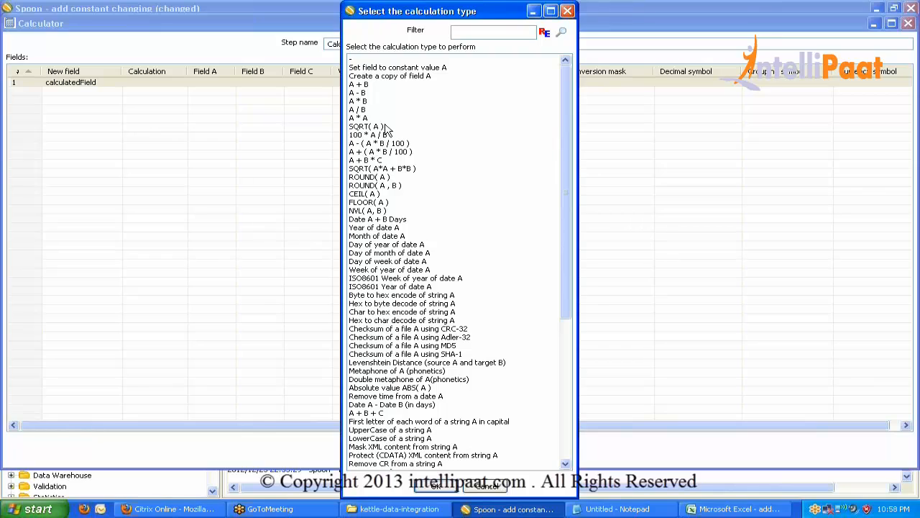
pyautogui.moveTo(568, 81)
pyautogui.mouseDown()
pyautogui.moveTo(555, 323)
pyautogui.moveTo(563, 92)
pyautogui.mouseUp()
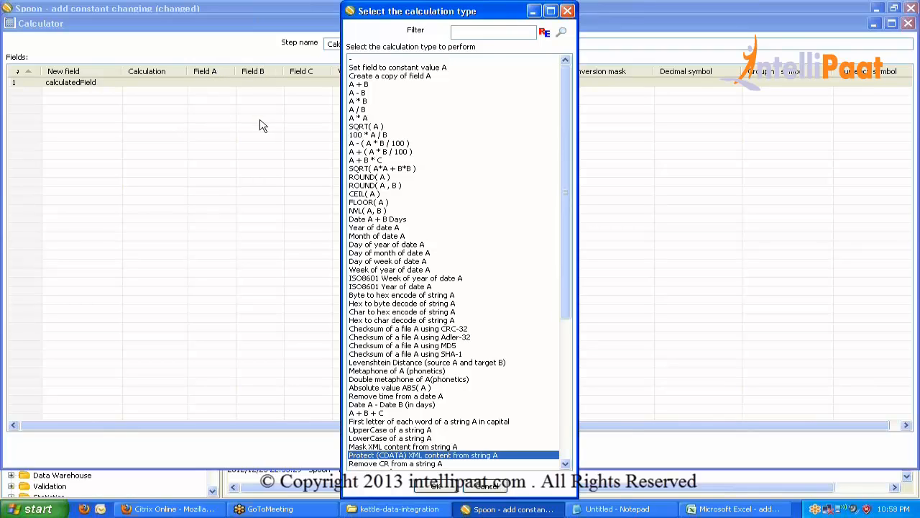
pyautogui.click(399, 146)
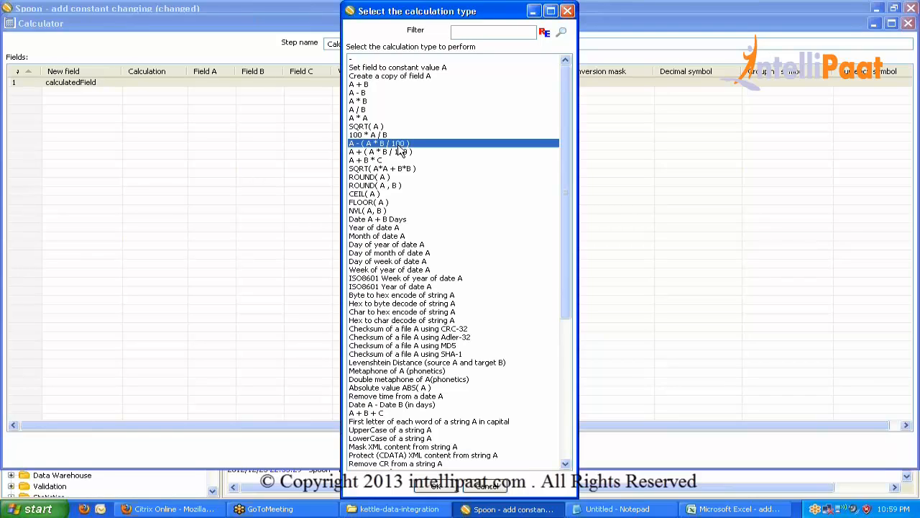
pyautogui.click(436, 487)
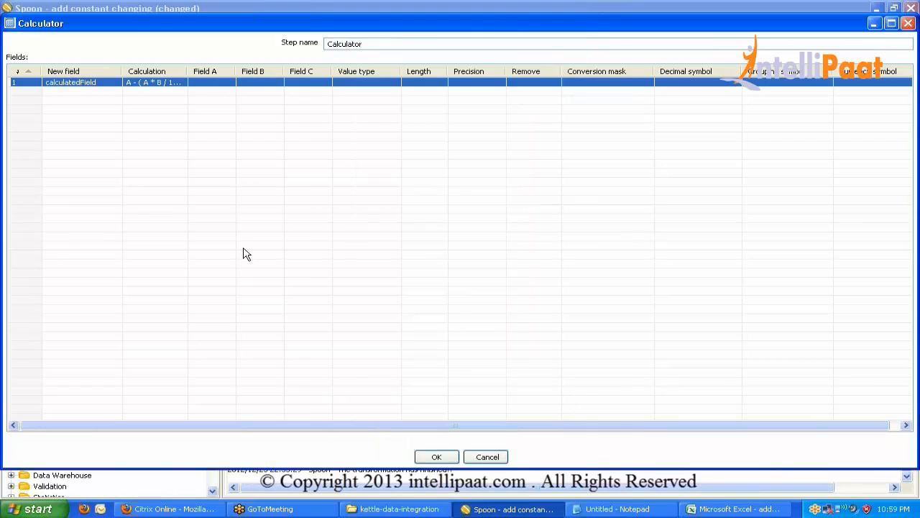
# Set Field A to cola, Field B to colb and the value type to Number.
pyautogui.click(232, 84)
pyautogui.click(229, 82)
pyautogui.click(222, 91)
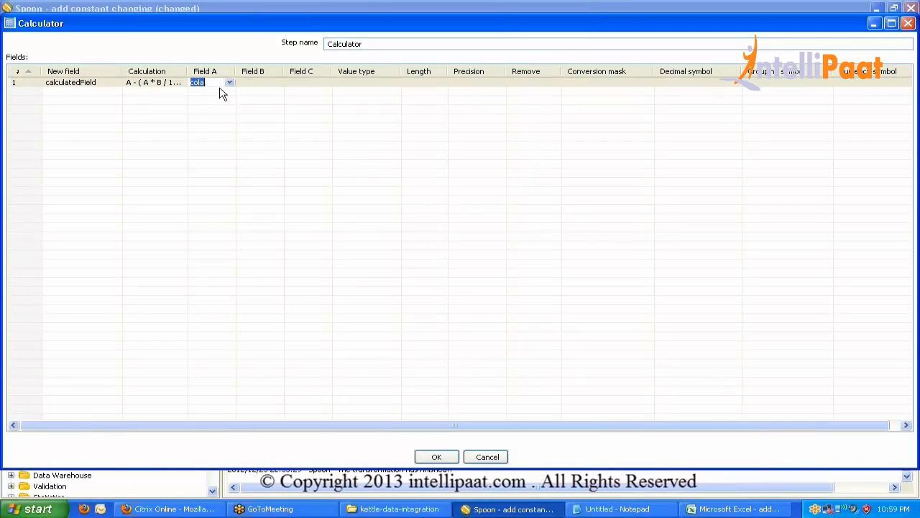
pyautogui.click(266, 83)
pyautogui.click(277, 83)
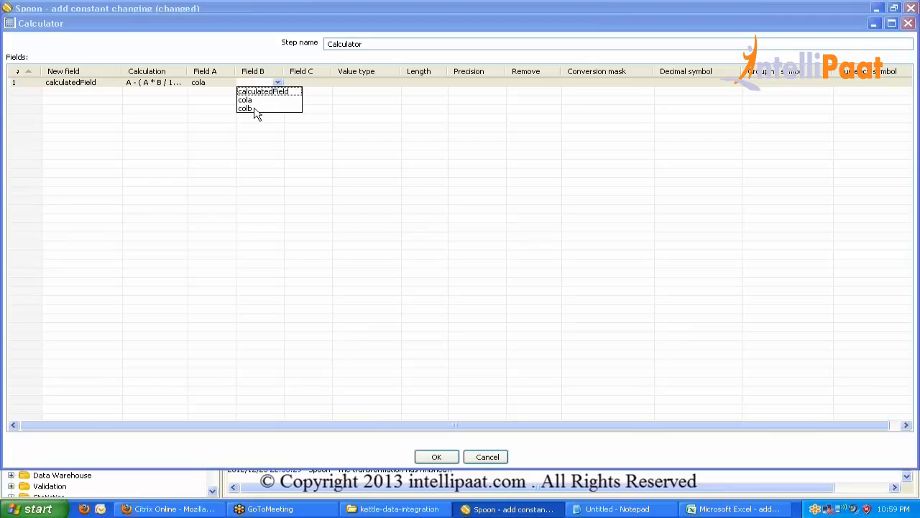
pyautogui.click(257, 110)
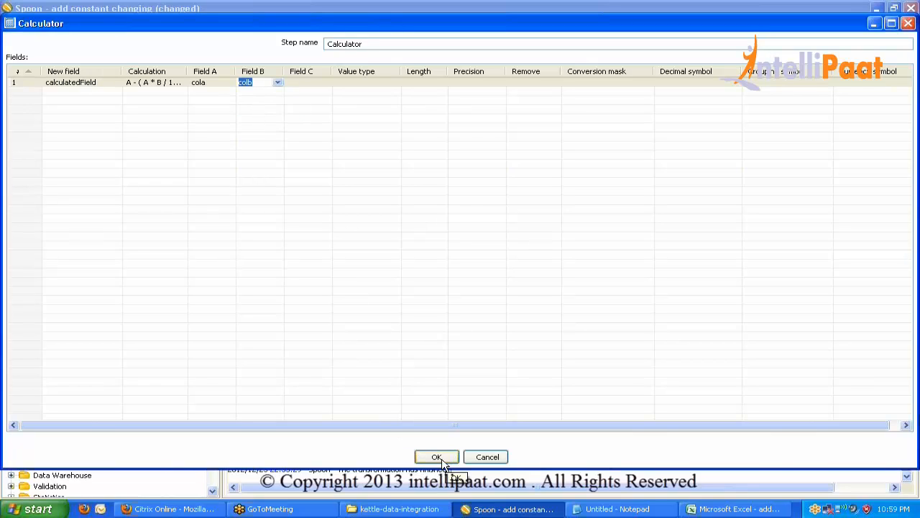
pyautogui.click(389, 83)
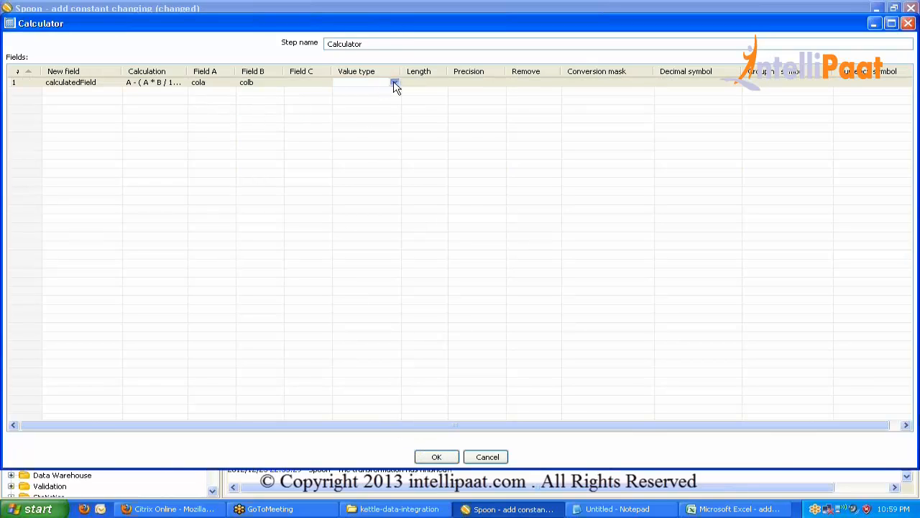
pyautogui.click(394, 82)
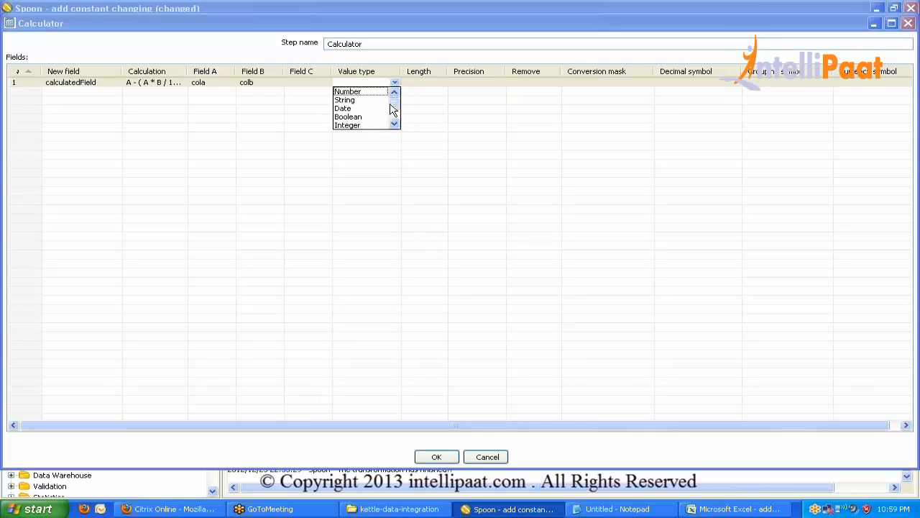
pyautogui.click(383, 92)
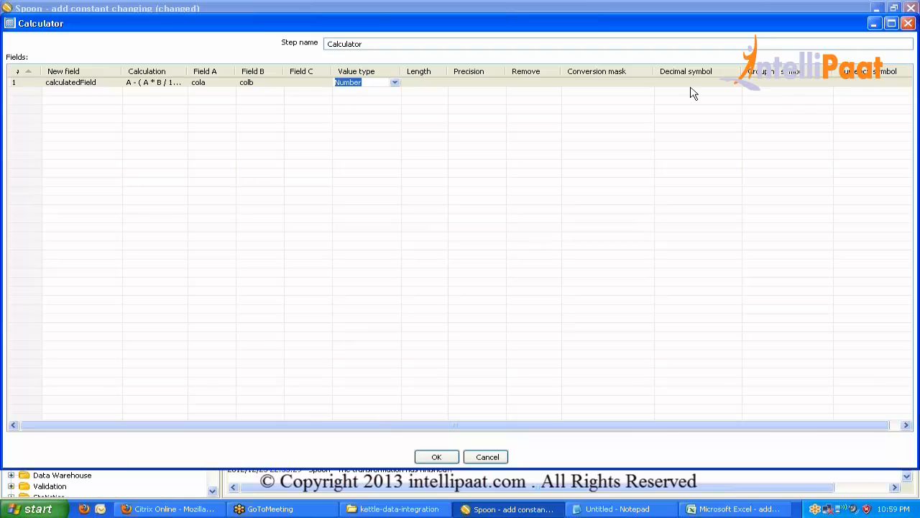
pyautogui.click(446, 460)
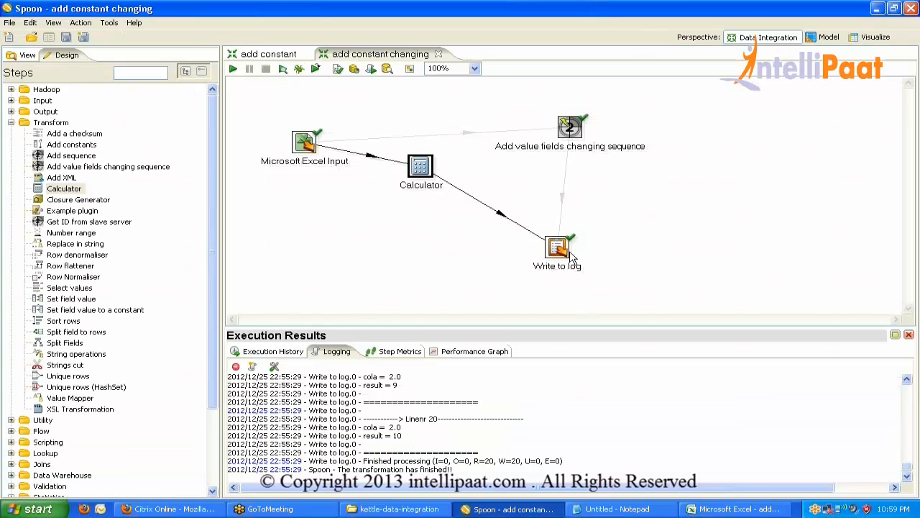
# Make Write to log output all incoming fields: cola, colb and calculatedField.
pyautogui.doubleClick(559, 251)
pyautogui.click(458, 486)
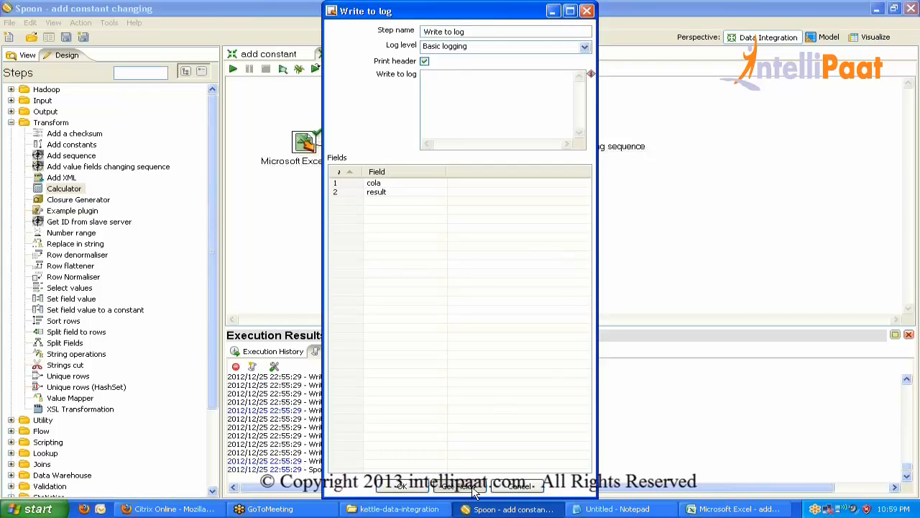
pyautogui.click(505, 261)
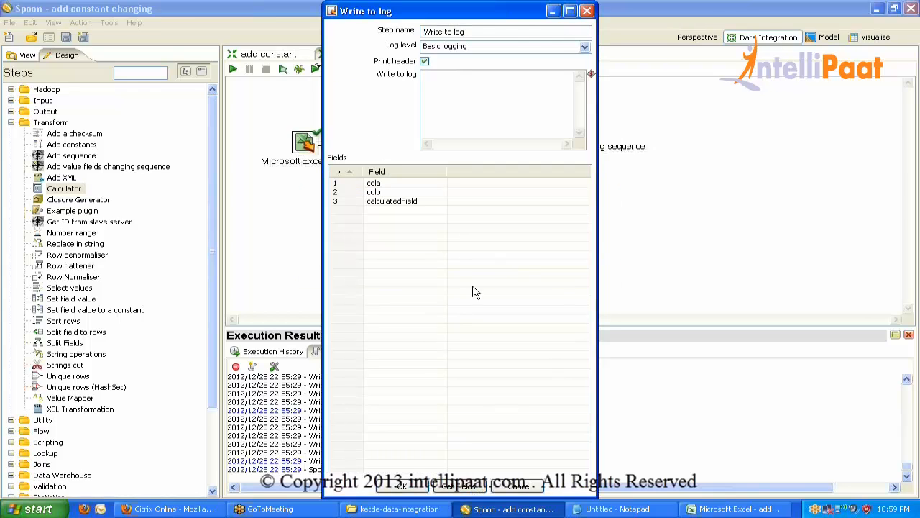
pyautogui.click(410, 488)
# Rerun the transformation and check the log shows calculatedField 0.98 for cola 1.0.
pyautogui.click(233, 68)
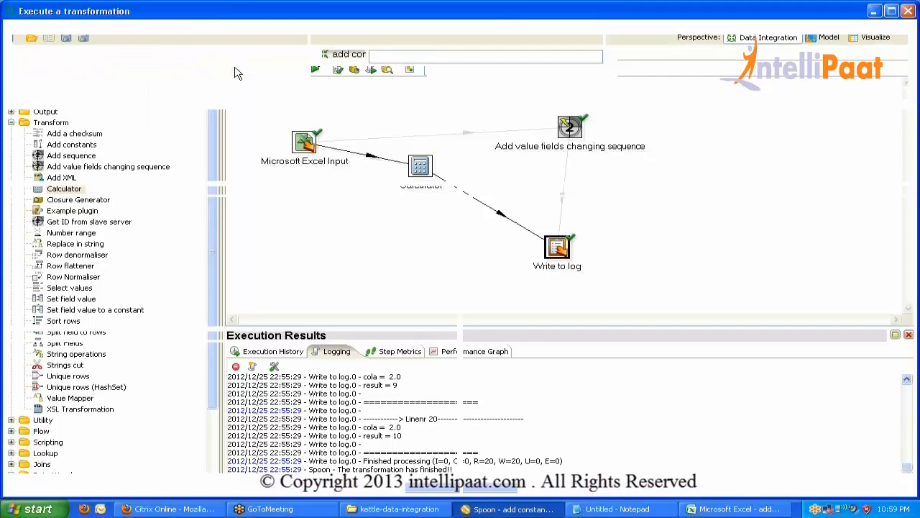
pyautogui.press('Return')
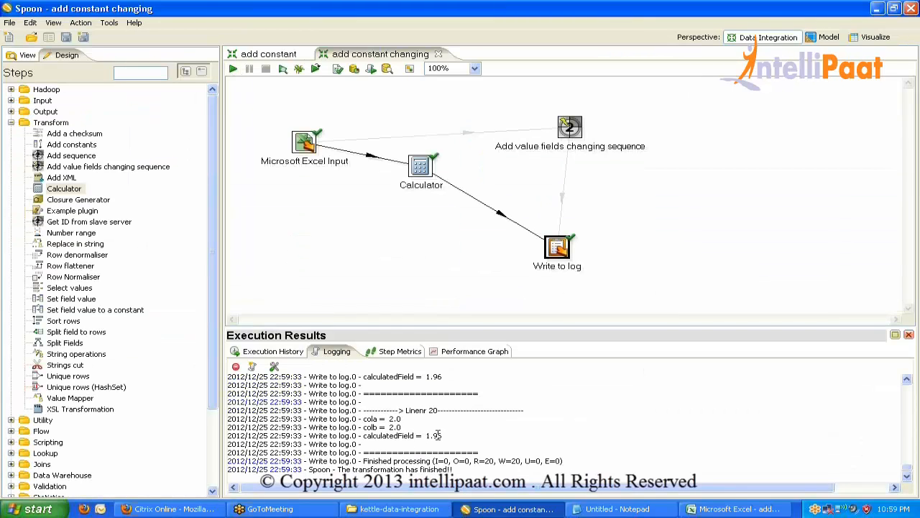
pyautogui.moveTo(440, 435); pyautogui.dragTo(386, 421)
pyautogui.scroll(20, 473, 447)
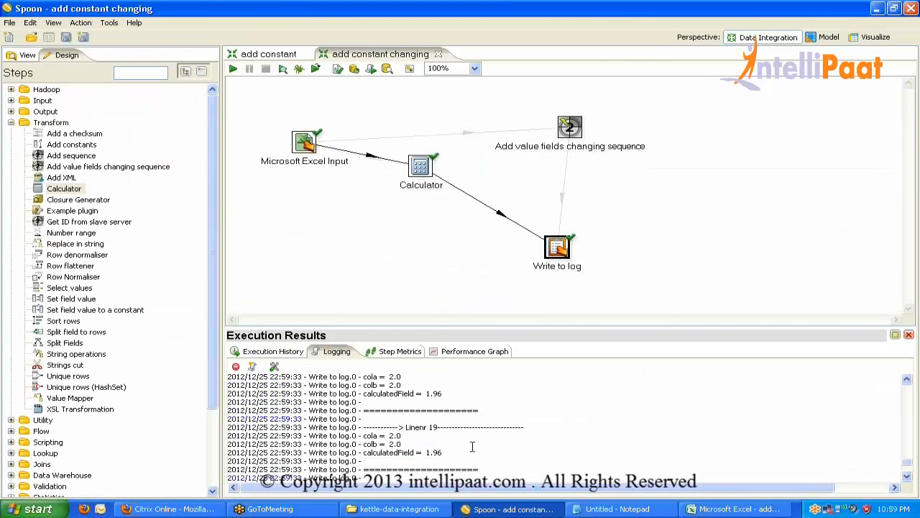
# Reopen Calculator settings and browse calculation types like Year, Month and Day of year of date A.
pyautogui.click(415, 174)
pyautogui.doubleClick(416, 175)
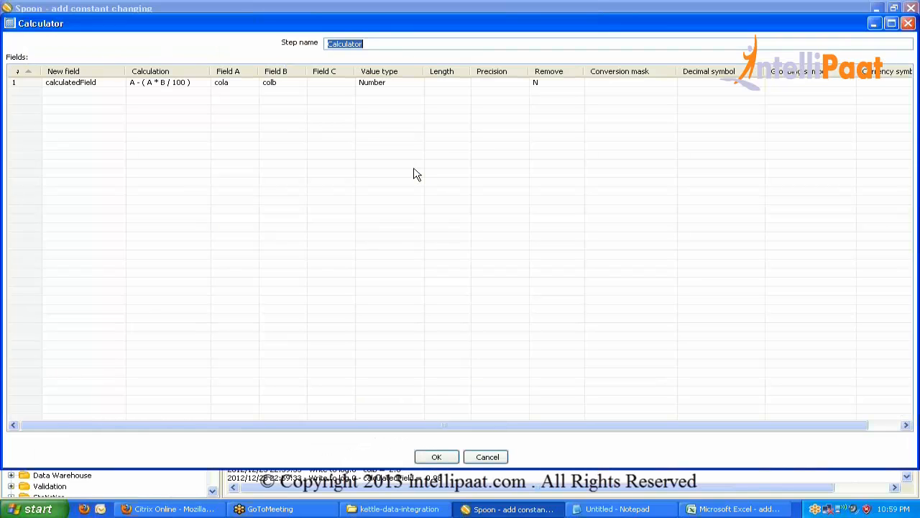
pyautogui.click(196, 84)
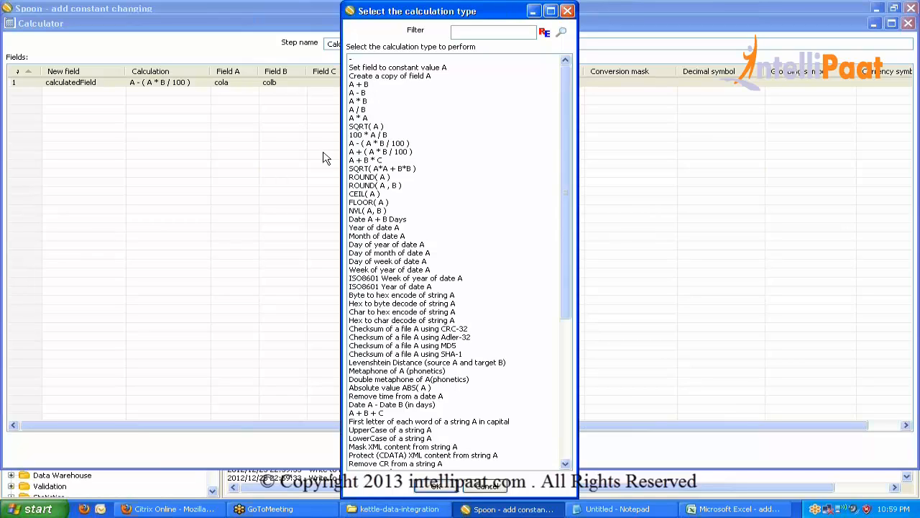
pyautogui.click(373, 228)
pyautogui.click(374, 238)
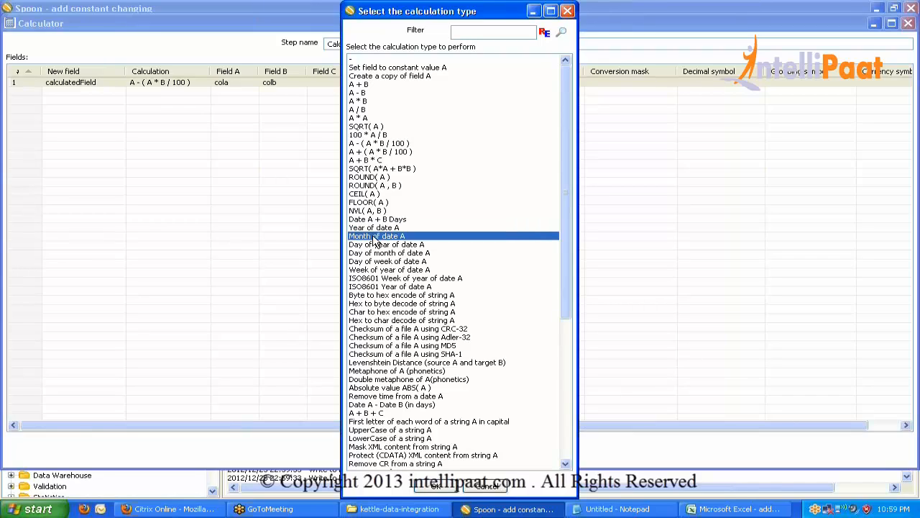
pyautogui.click(373, 246)
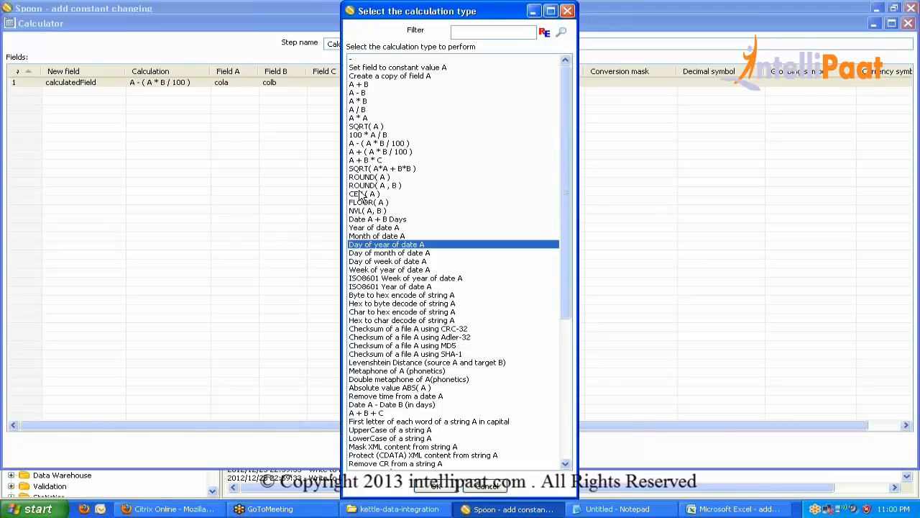
pyautogui.moveTo(561, 187); pyautogui.dragTo(568, 328)
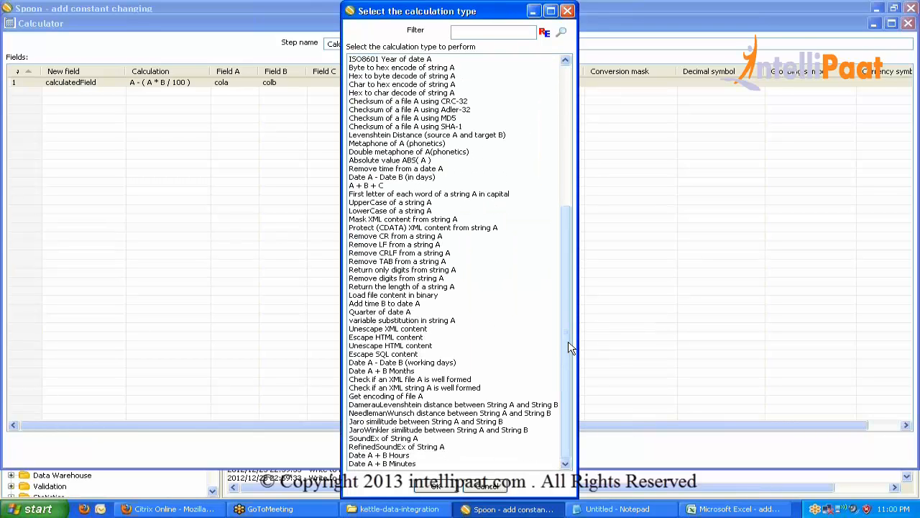
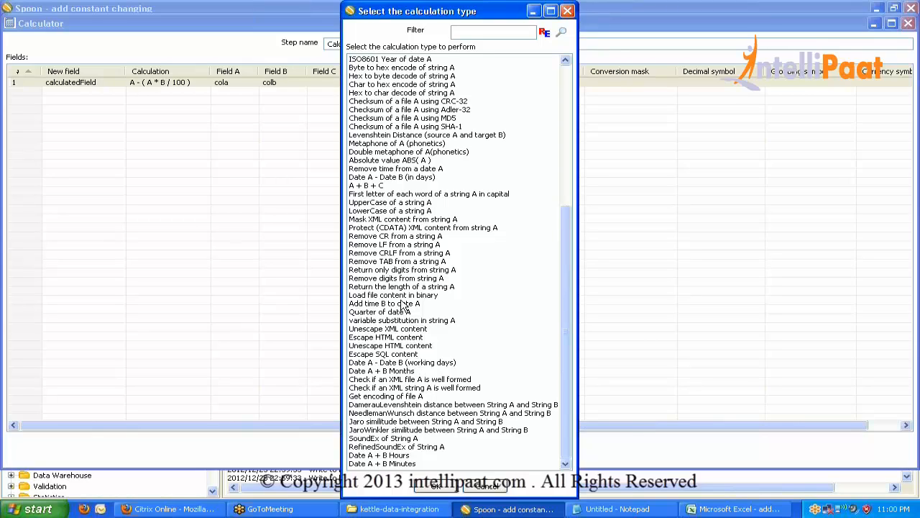
# Switch calculatedField to 'Return only digits from string A' and confirm the Calculator settings.
pyautogui.click(387, 270)
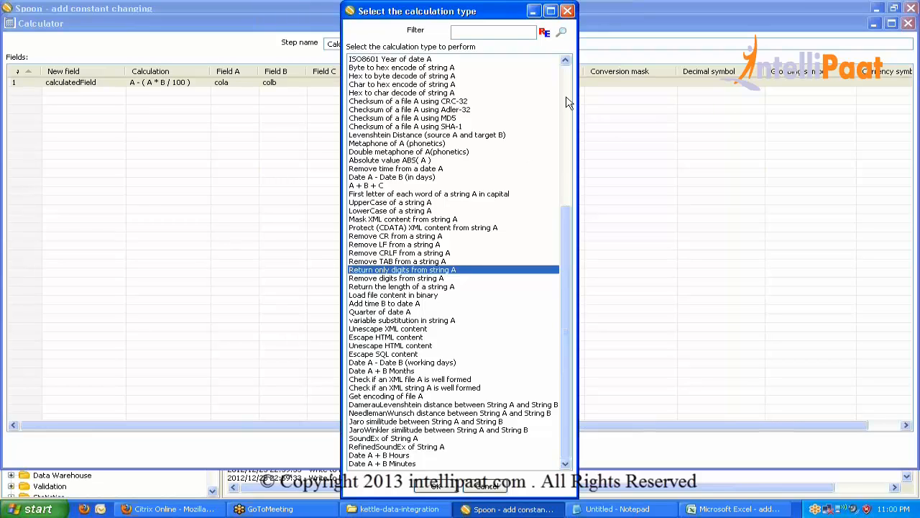
pyautogui.scroll(9, 568, 103)
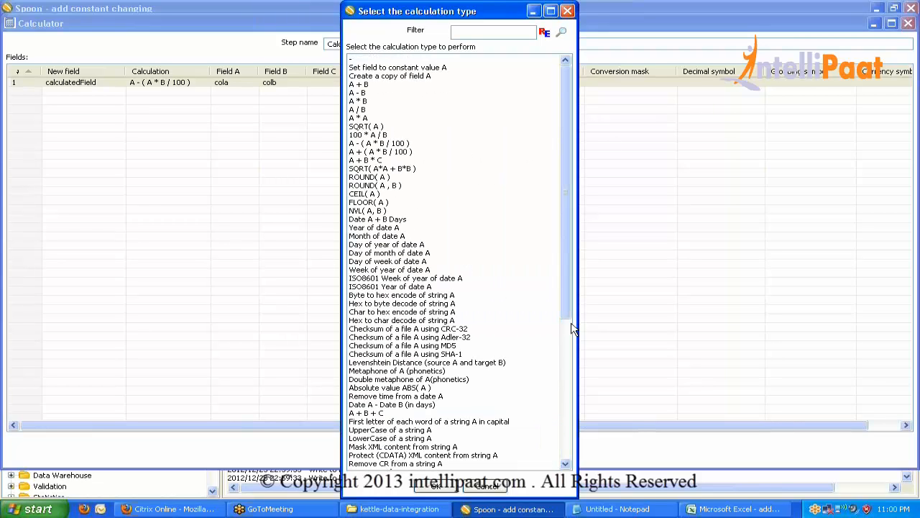
pyautogui.scroll(-9, 568, 368)
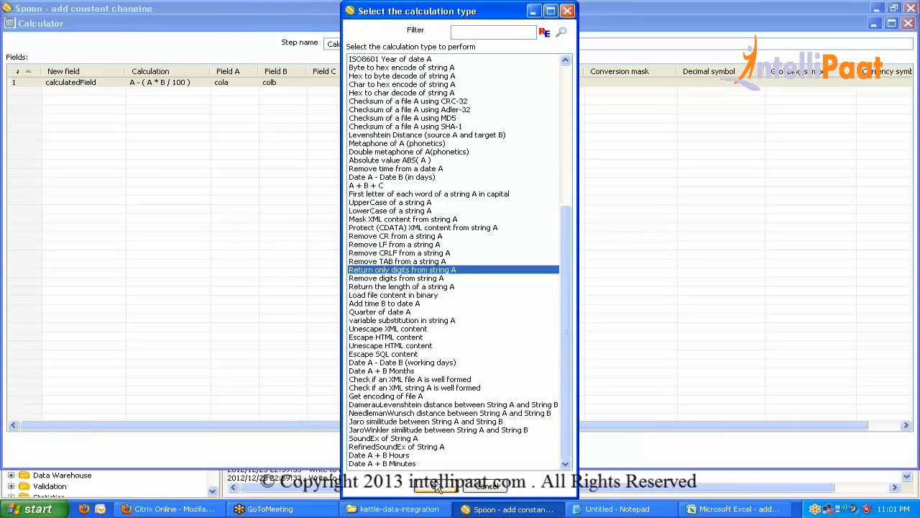
pyautogui.click(436, 487)
pyautogui.click(442, 455)
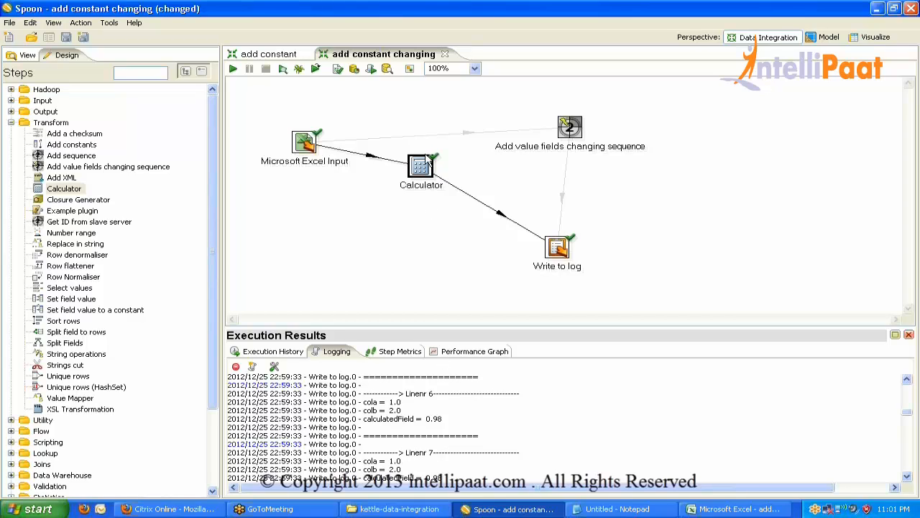
pyautogui.moveTo(424, 166)
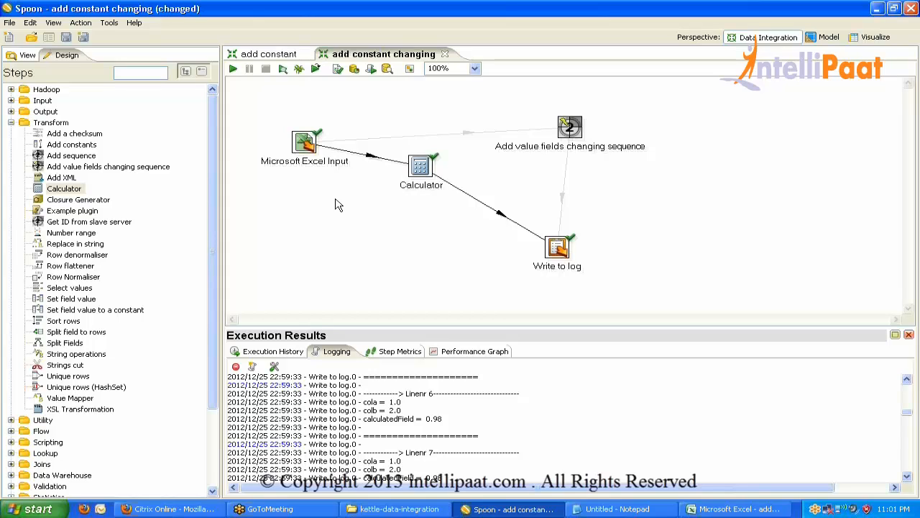
pyautogui.doubleClick(424, 167)
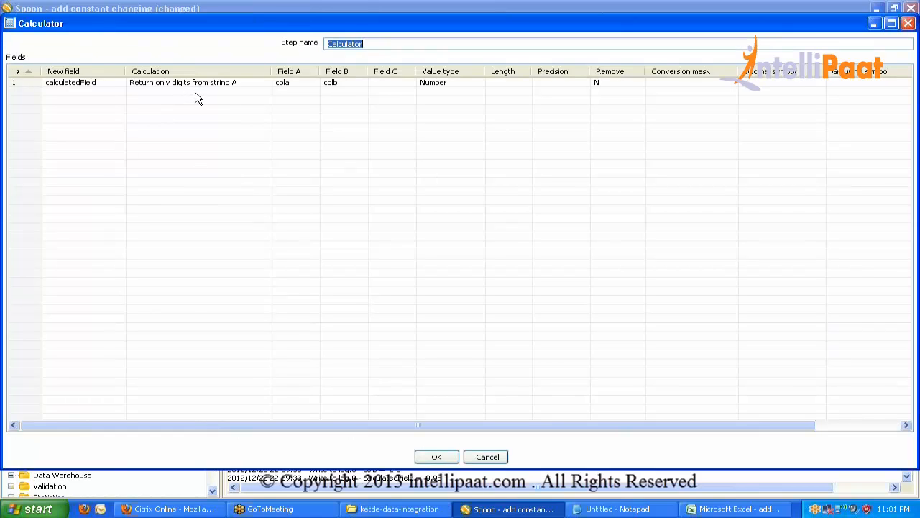
pyautogui.click(197, 92)
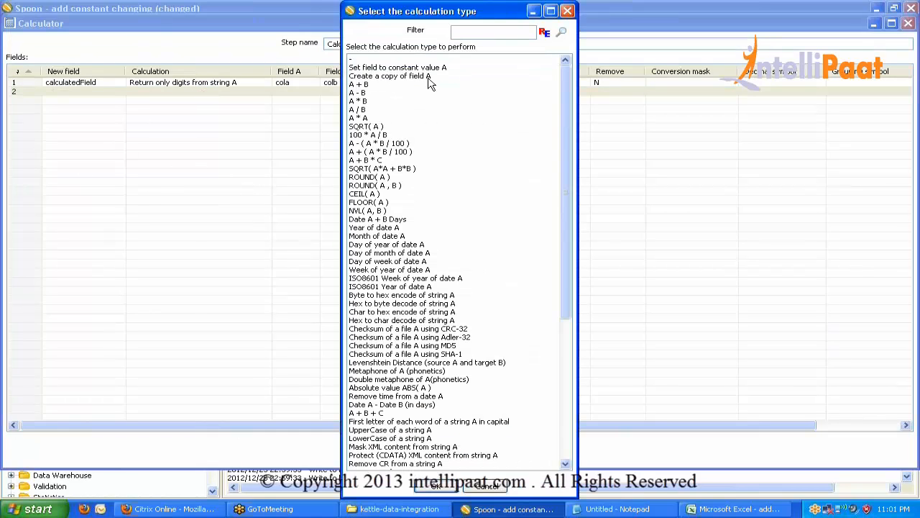
pyautogui.moveTo(564, 243); pyautogui.dragTo(564, 246)
pyautogui.moveTo(583, 356); pyautogui.dragTo(583, 397)
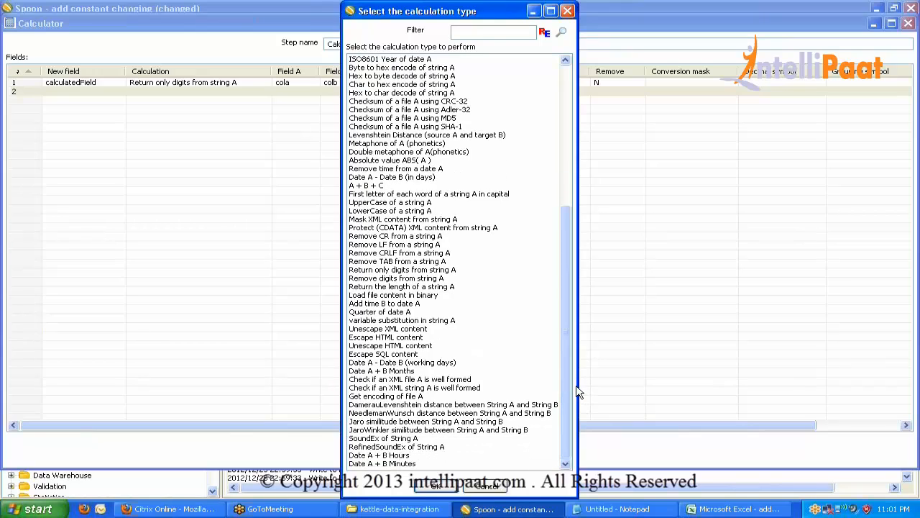
pyautogui.click(436, 486)
pyautogui.click(440, 459)
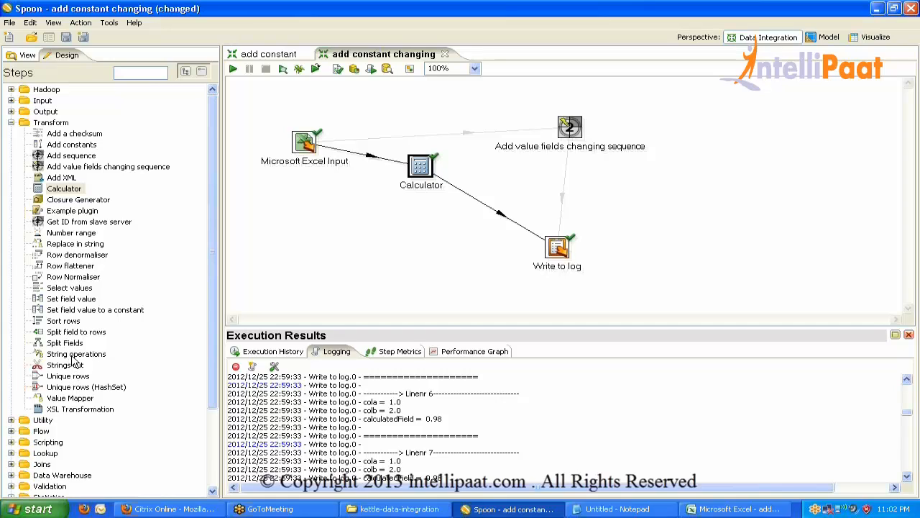
# Add a String operations step and place it under Microsoft Excel Input.
pyautogui.moveTo(74, 353); pyautogui.dragTo(327, 254)
pyautogui.doubleClick(329, 253)
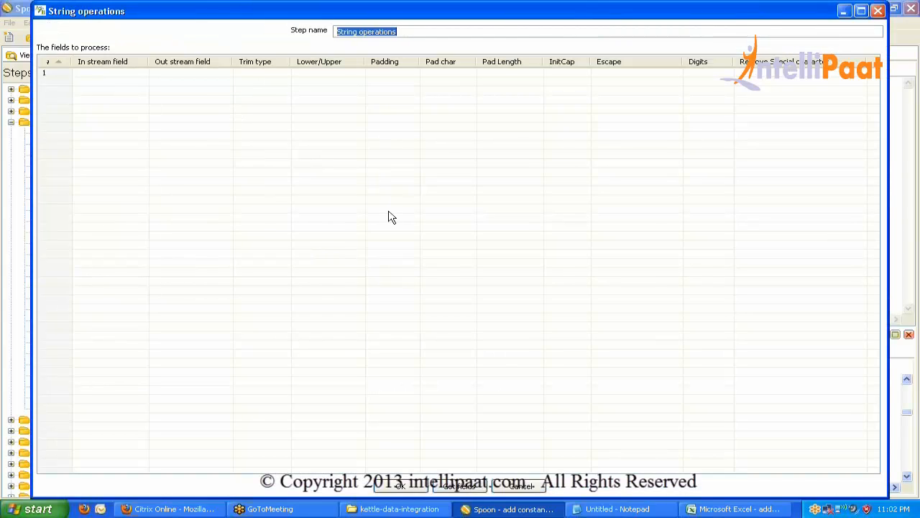
pyautogui.click(415, 487)
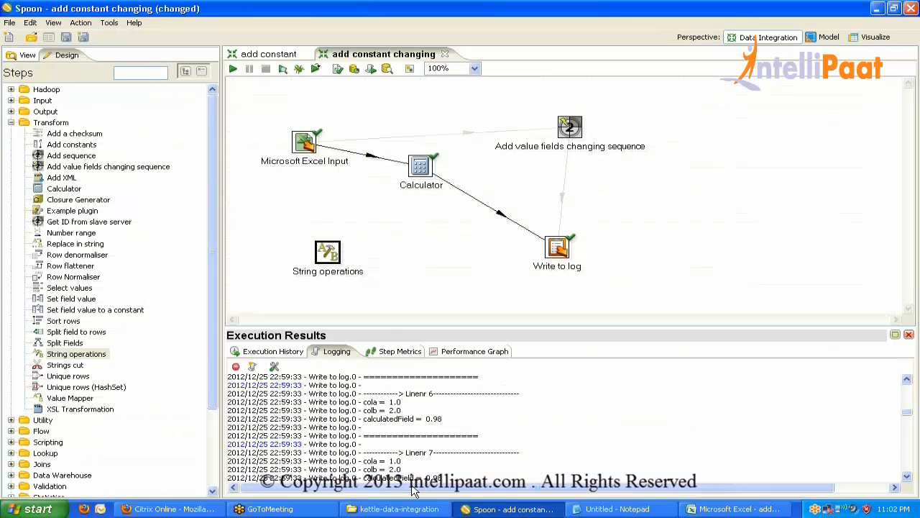
pyautogui.moveTo(327, 252); pyautogui.dragTo(282, 213)
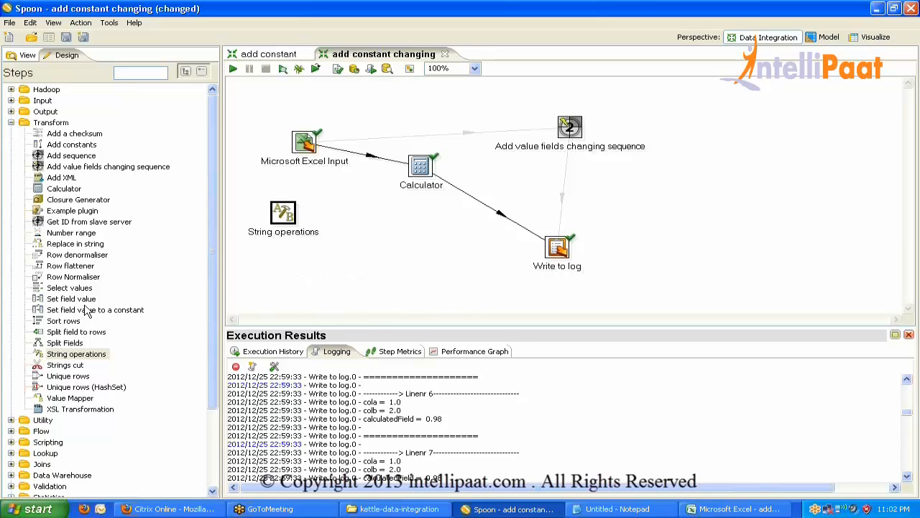
# Add a Strings cut step and explore its field rows and Cut from column.
pyautogui.moveTo(66, 365); pyautogui.dragTo(369, 246)
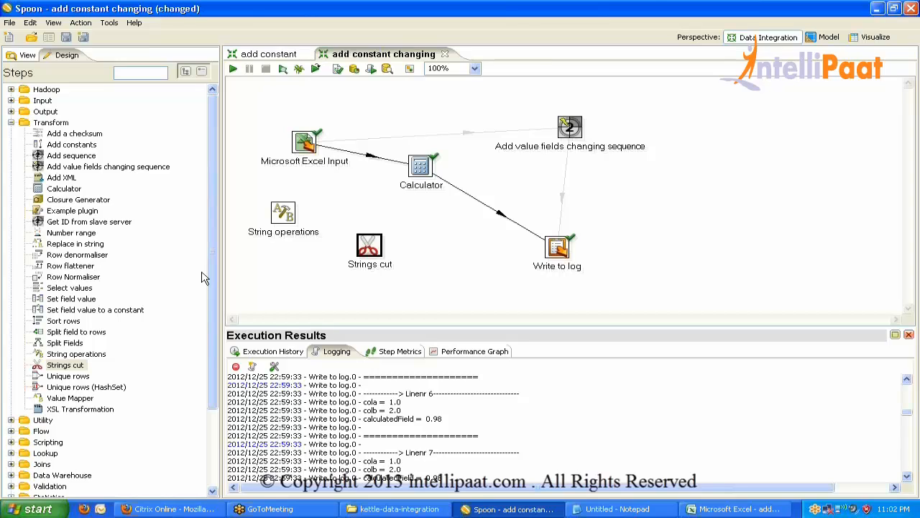
pyautogui.doubleClick(370, 246)
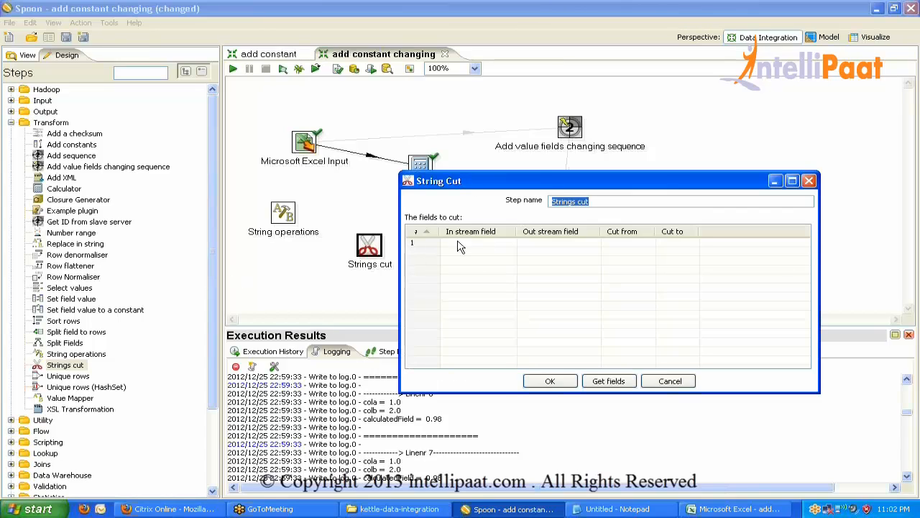
pyautogui.click(508, 243)
pyautogui.click(563, 241)
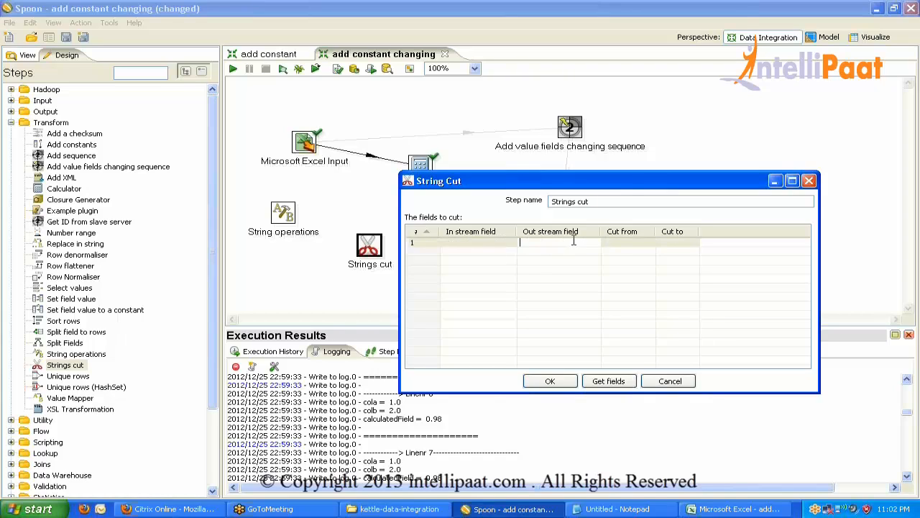
pyautogui.click(610, 242)
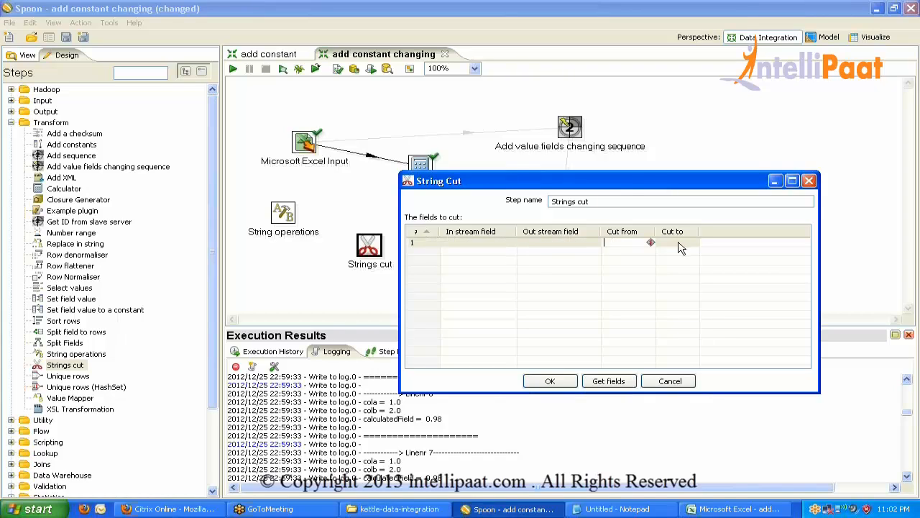
pyautogui.click(462, 245)
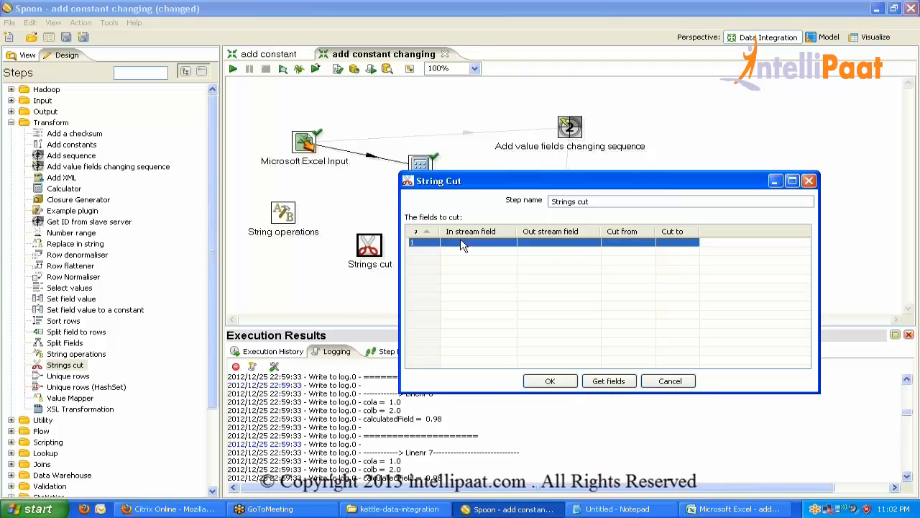
pyautogui.click(463, 245)
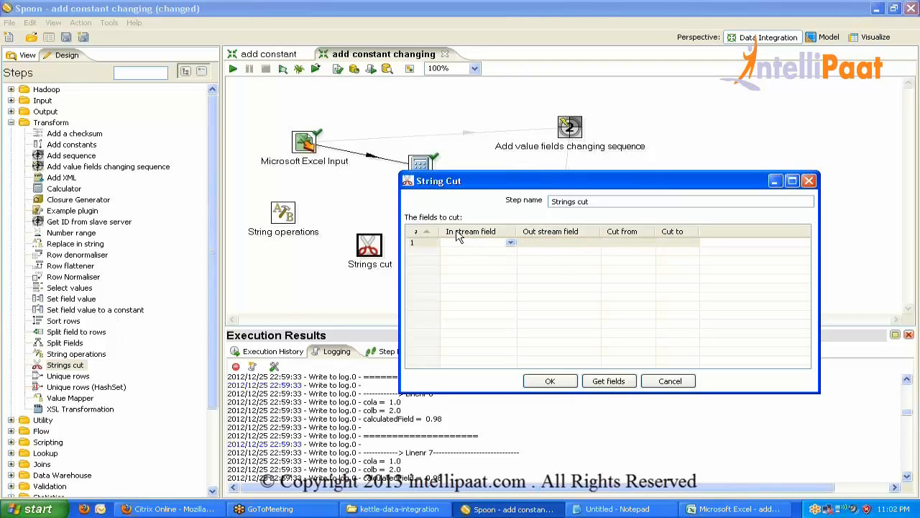
pyautogui.click(625, 248)
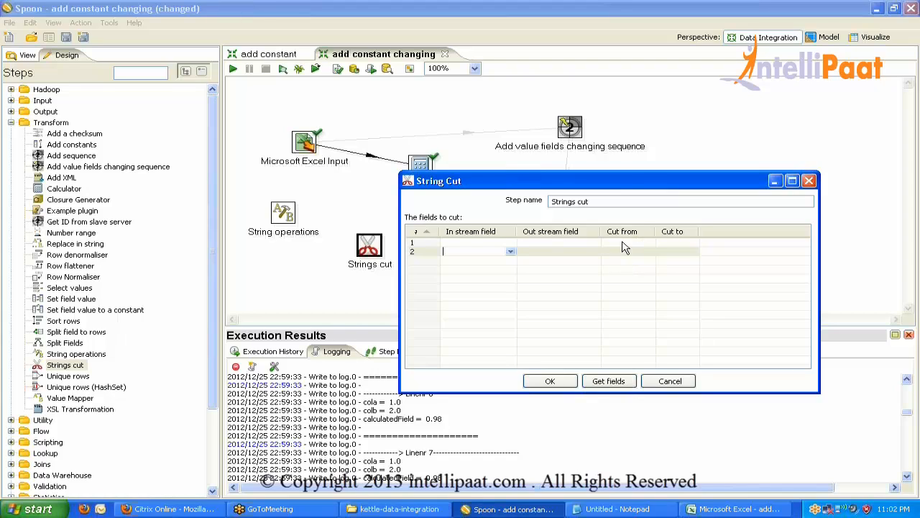
pyautogui.click(625, 243)
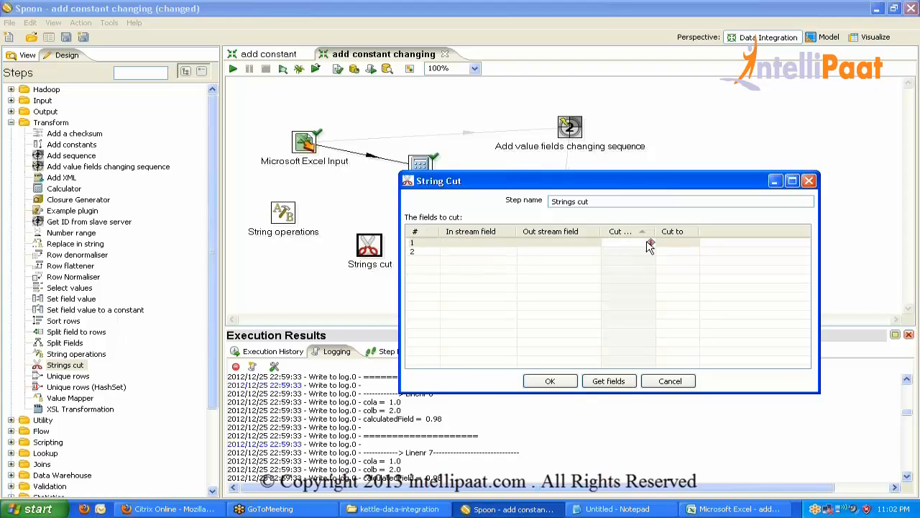
pyautogui.click(647, 242)
pyautogui.doubleClick(654, 231)
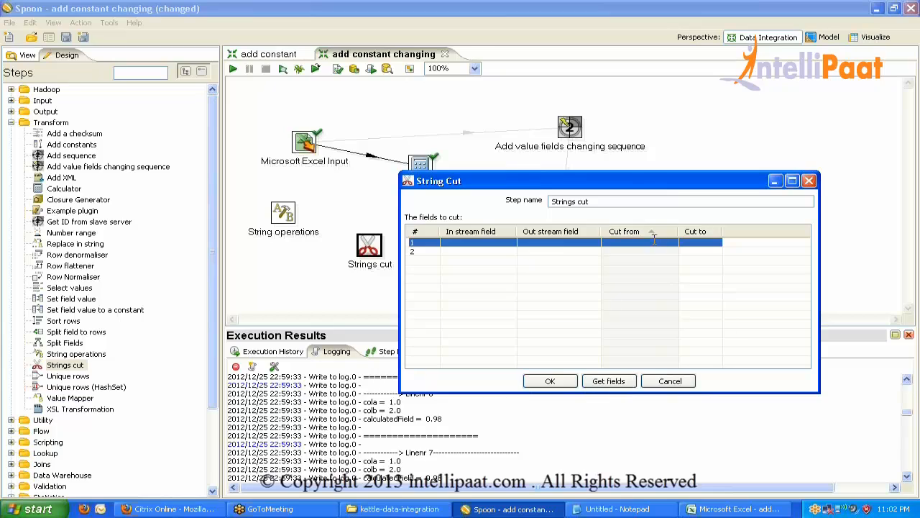
# Try Cut from 0 and Cut to 4, then 12, and cancel the Strings cut settings.
pyautogui.click(655, 242)
pyautogui.write('0')
pyautogui.click(706, 242)
pyautogui.write('4')
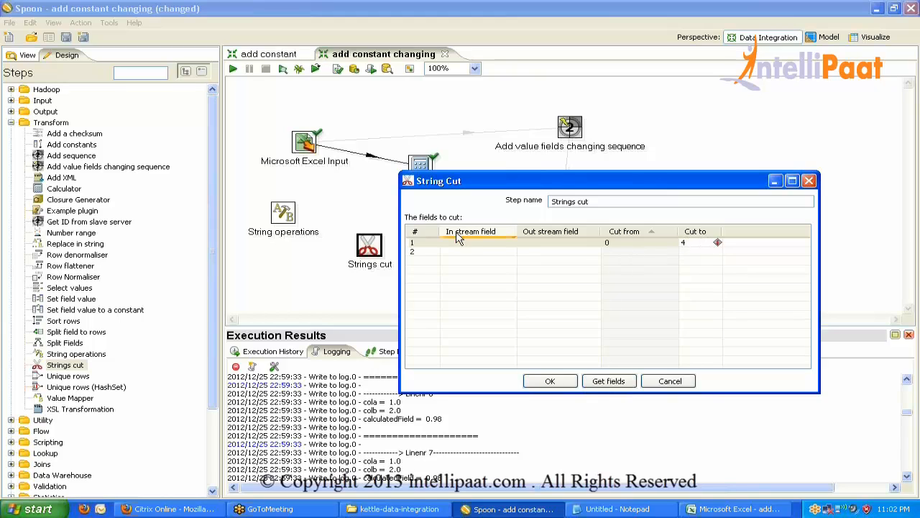
pyautogui.click(670, 242)
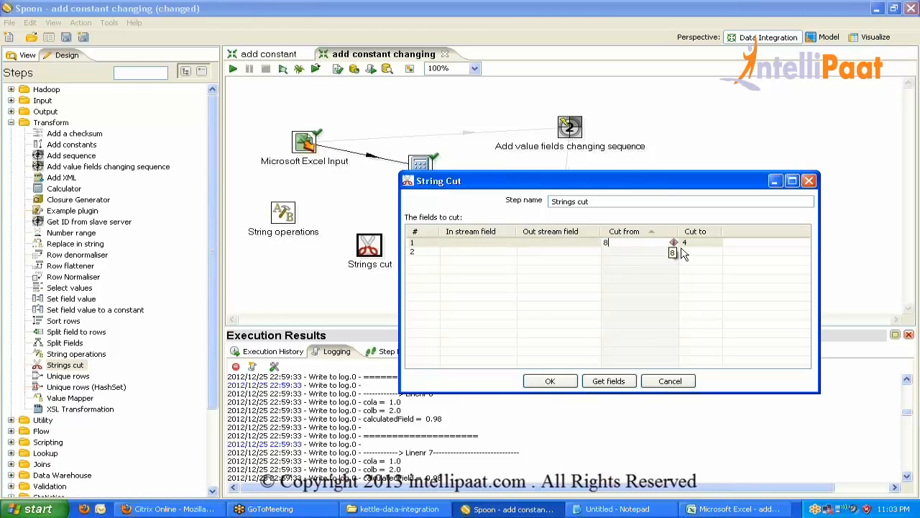
pyautogui.click(689, 242)
pyautogui.write('12')
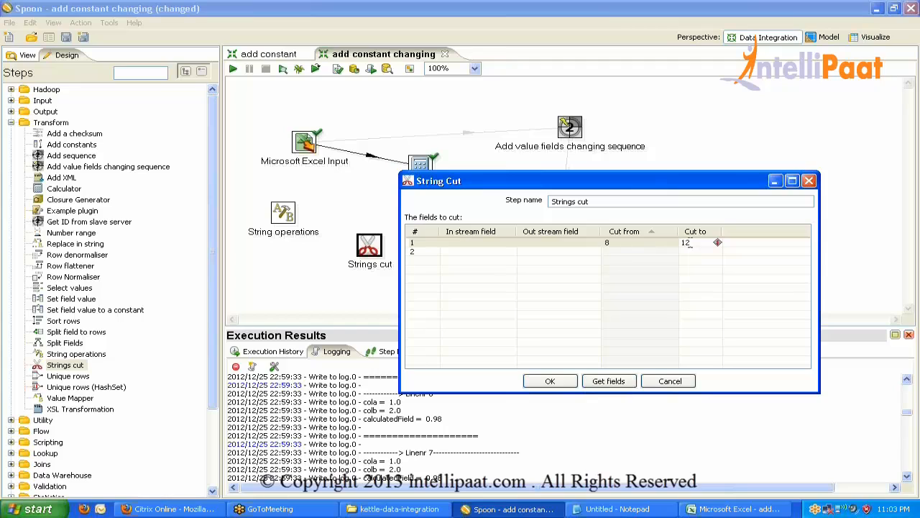
pyautogui.click(668, 386)
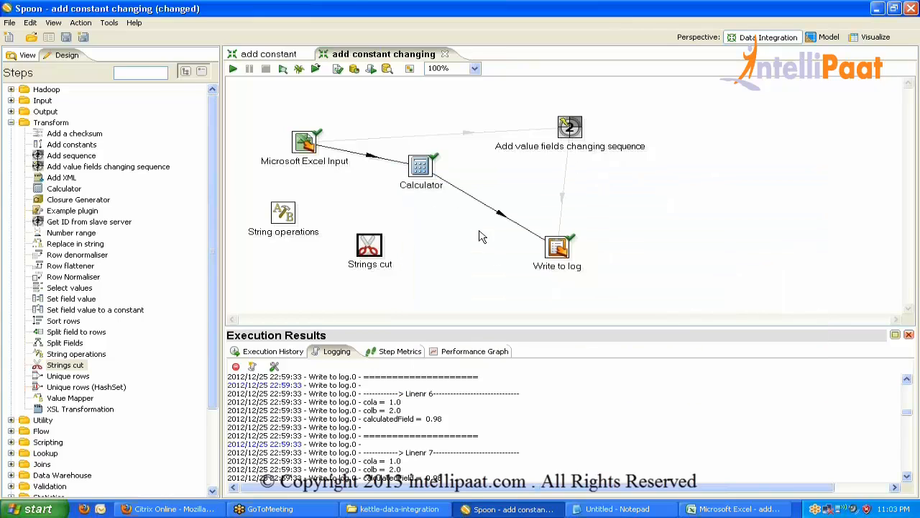
# Move Strings cut right of Calculator and open String operations' row 1 fields.
pyautogui.moveTo(379, 246); pyautogui.dragTo(502, 176)
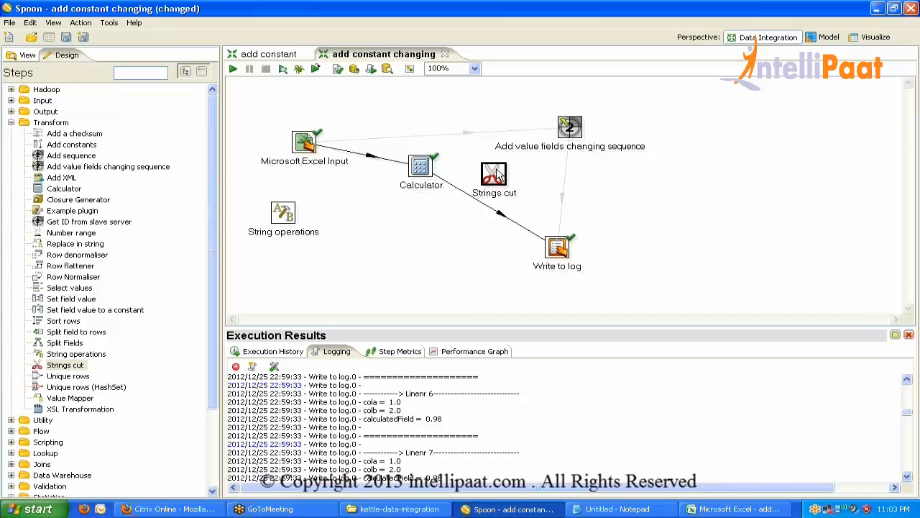
pyautogui.doubleClick(286, 218)
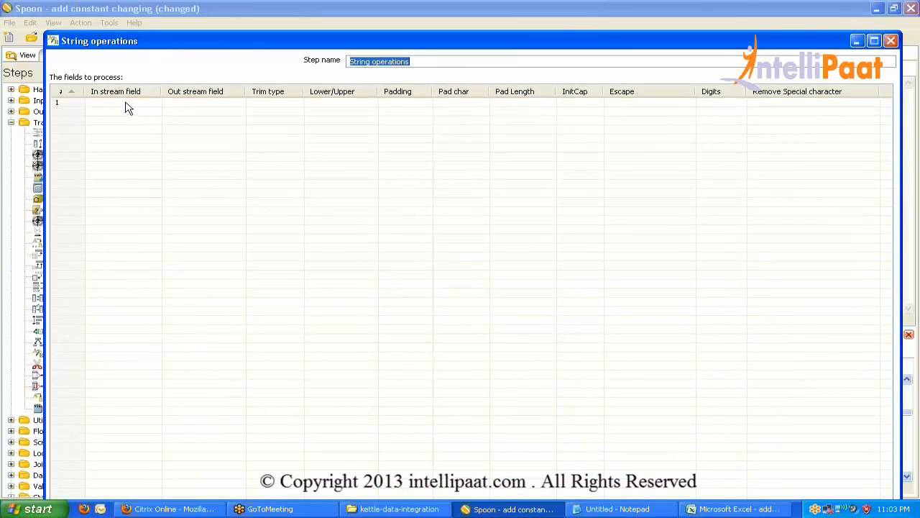
pyautogui.click(127, 103)
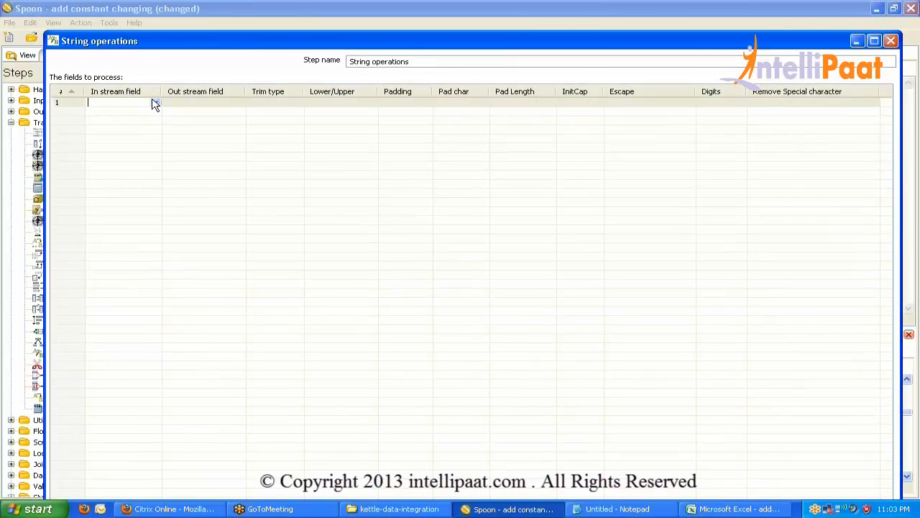
pyautogui.click(189, 103)
pyautogui.click(126, 102)
pyautogui.click(180, 105)
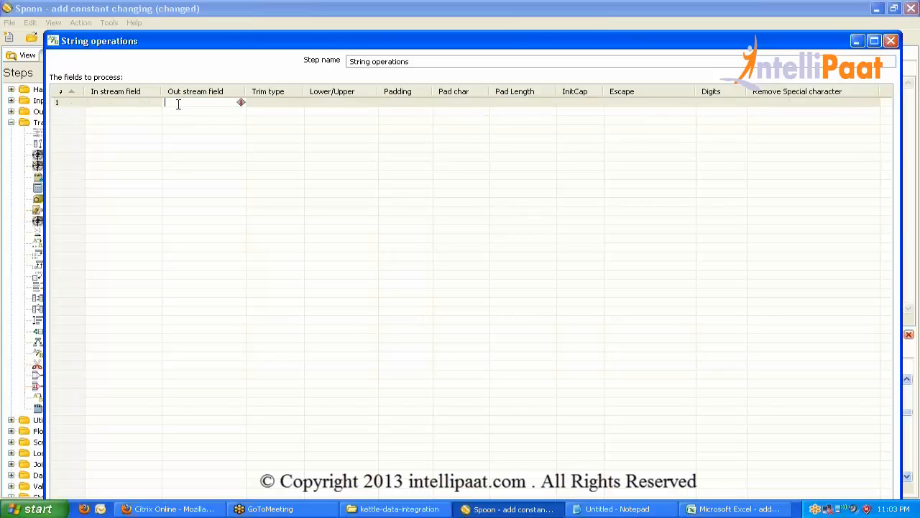
# Browse row 1's trim, case, padding and initial-capitals options without changing them.
pyautogui.click(281, 102)
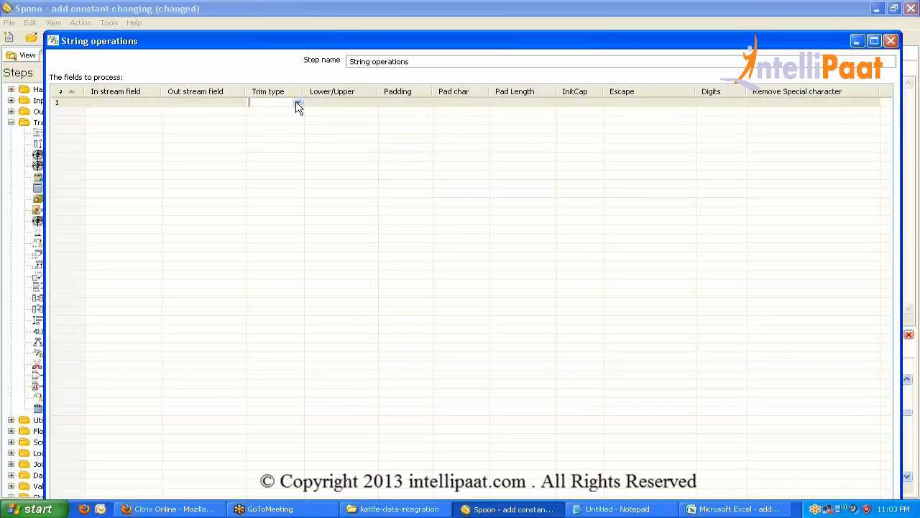
pyautogui.click(351, 108)
pyautogui.click(370, 104)
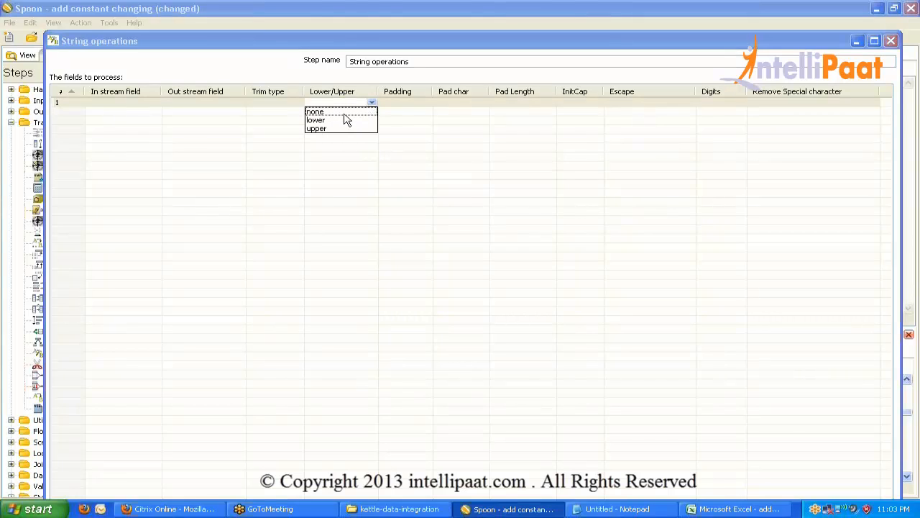
pyautogui.click(400, 108)
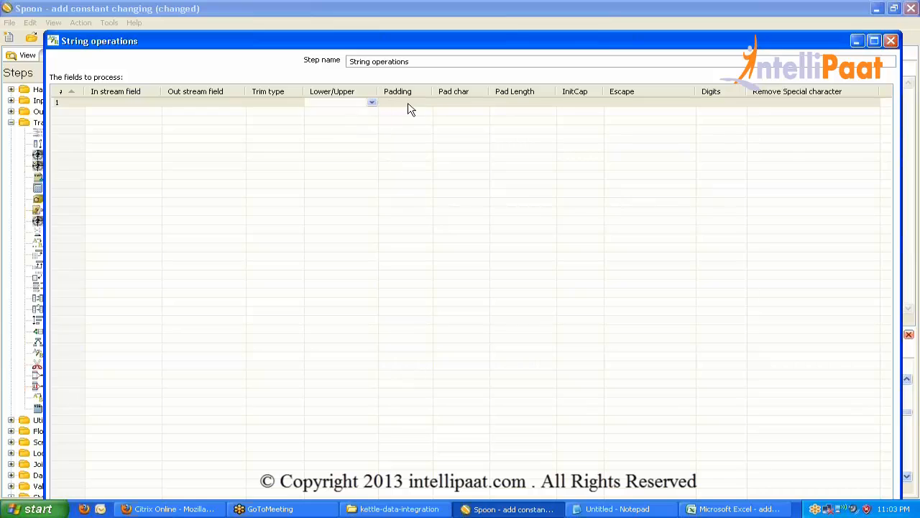
pyautogui.click(412, 103)
pyautogui.click(426, 104)
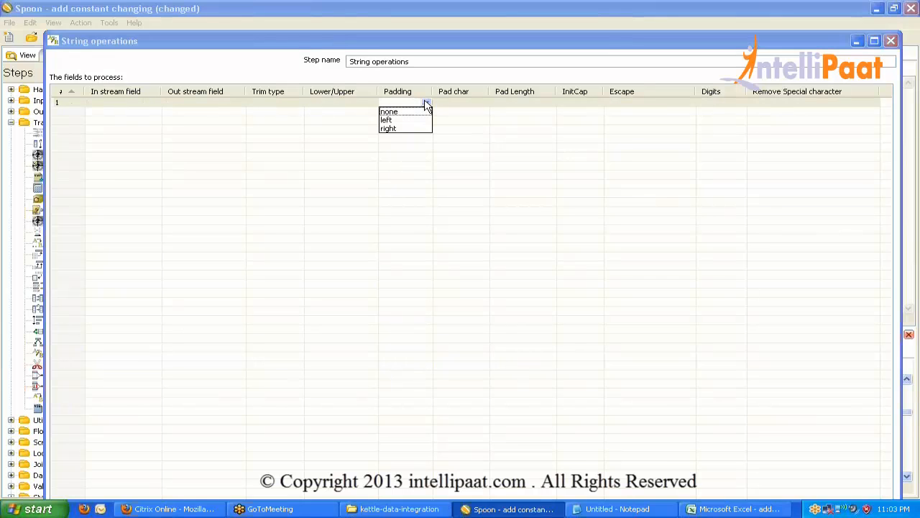
pyautogui.click(465, 111)
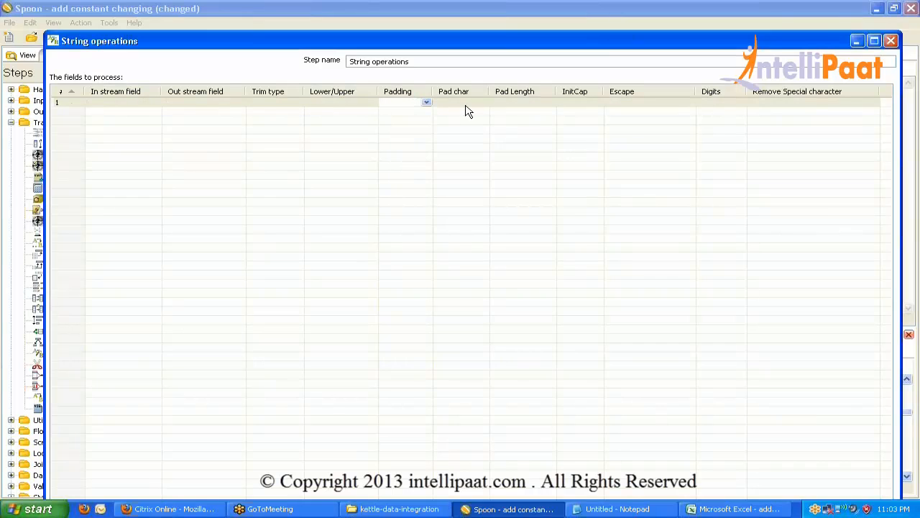
pyautogui.click(465, 105)
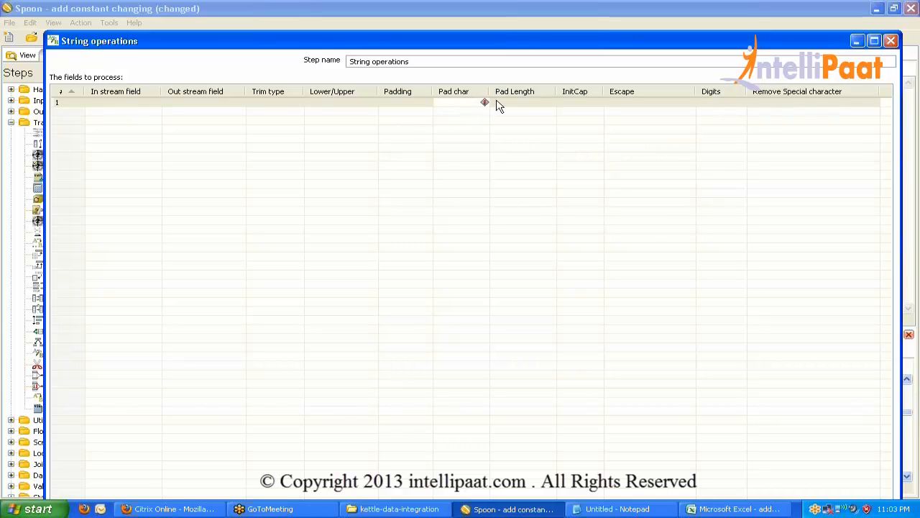
pyautogui.click(529, 105)
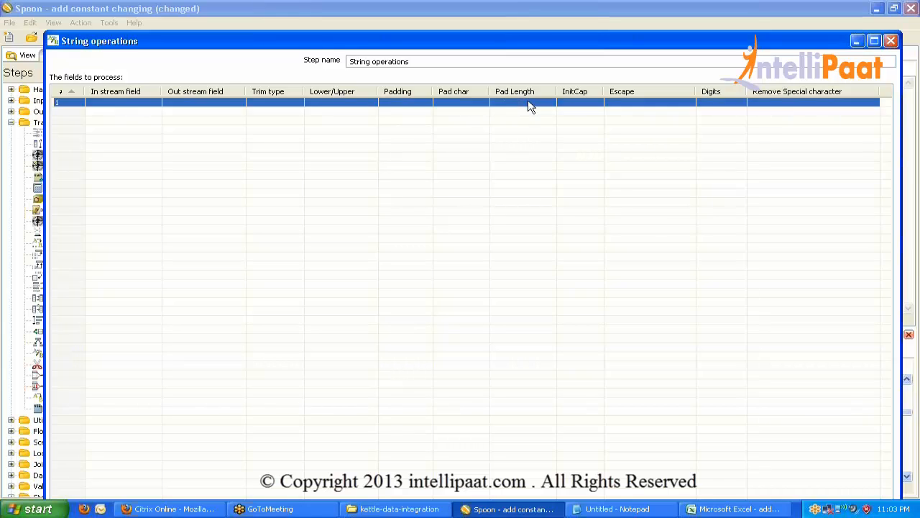
pyautogui.click(573, 105)
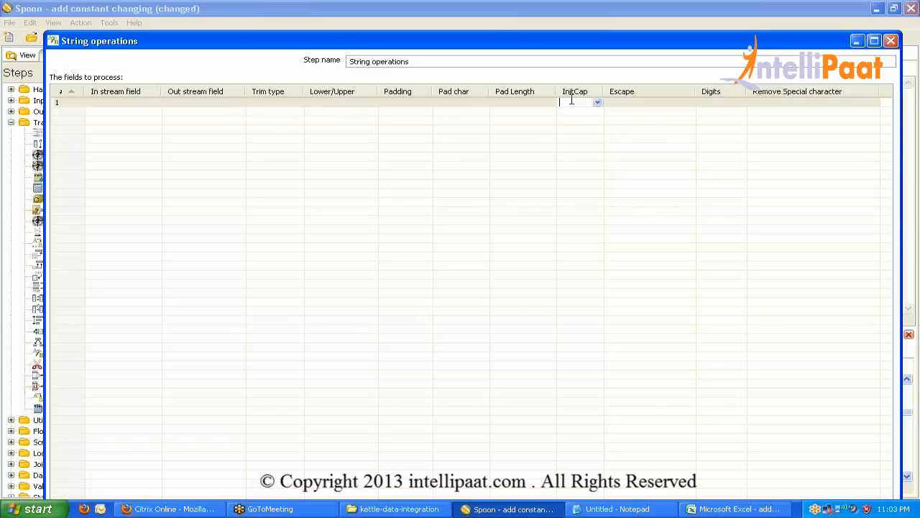
pyautogui.click(598, 103)
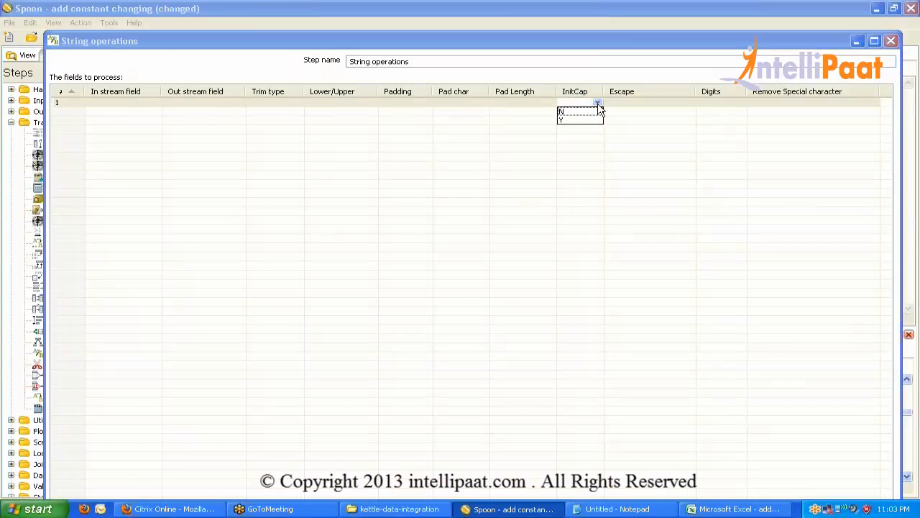
pyautogui.click(630, 108)
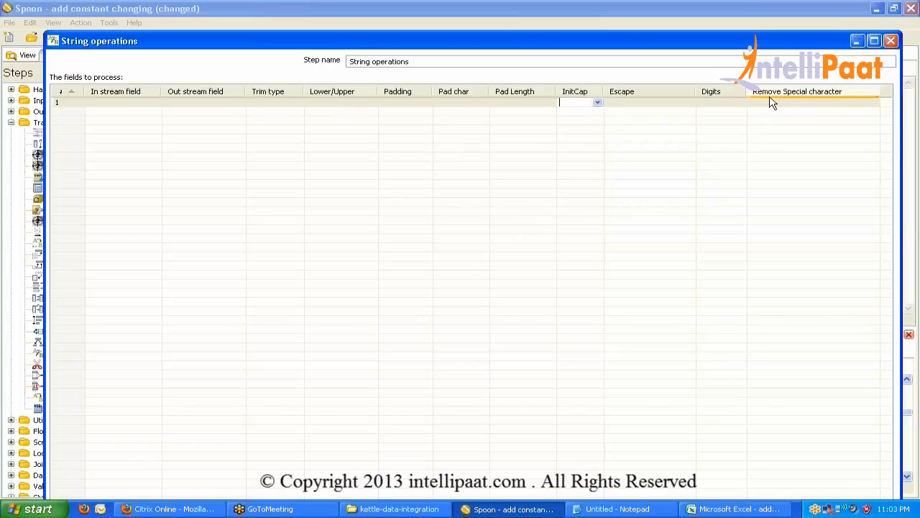
# Set row 1's Remove Special character to carriage return & line feed.
pyautogui.click(773, 103)
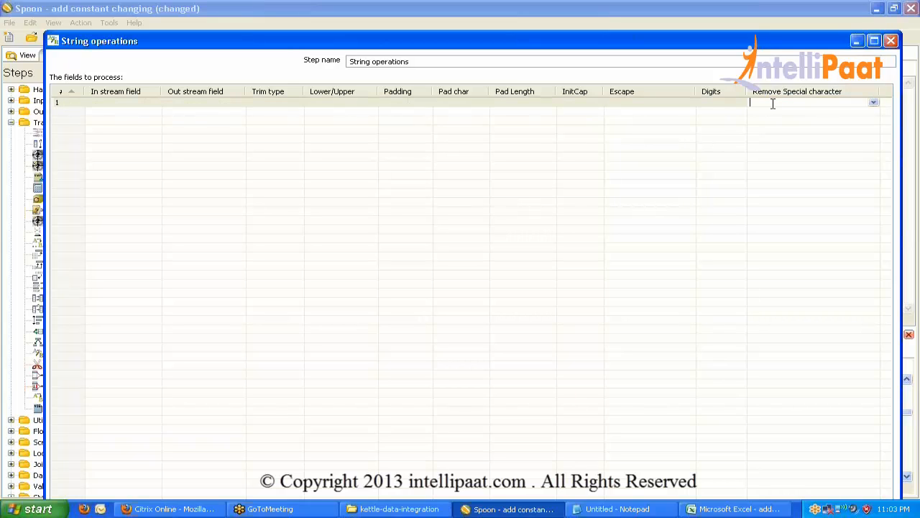
pyautogui.click(874, 103)
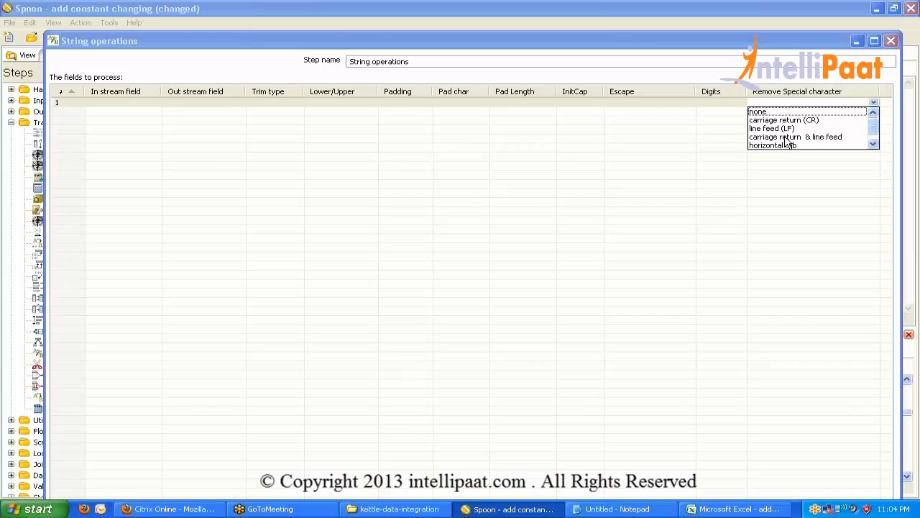
pyautogui.click(789, 137)
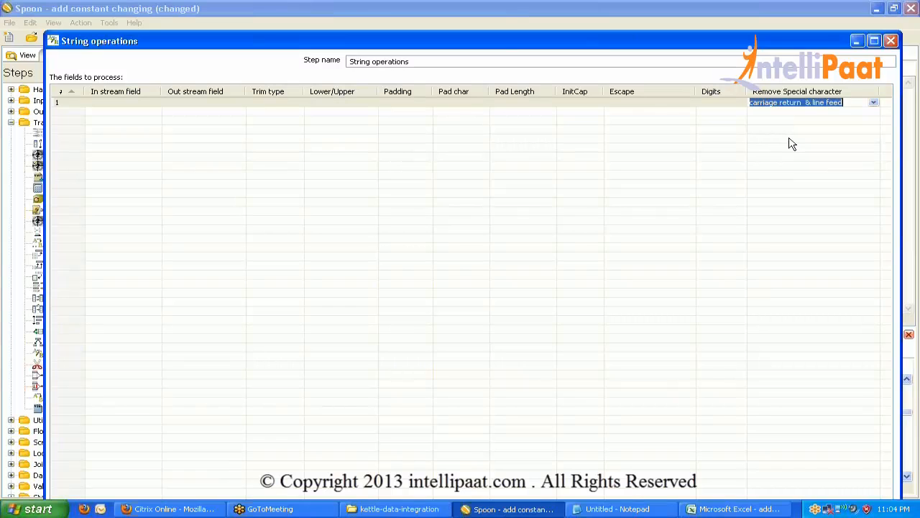
pyautogui.press('Return')
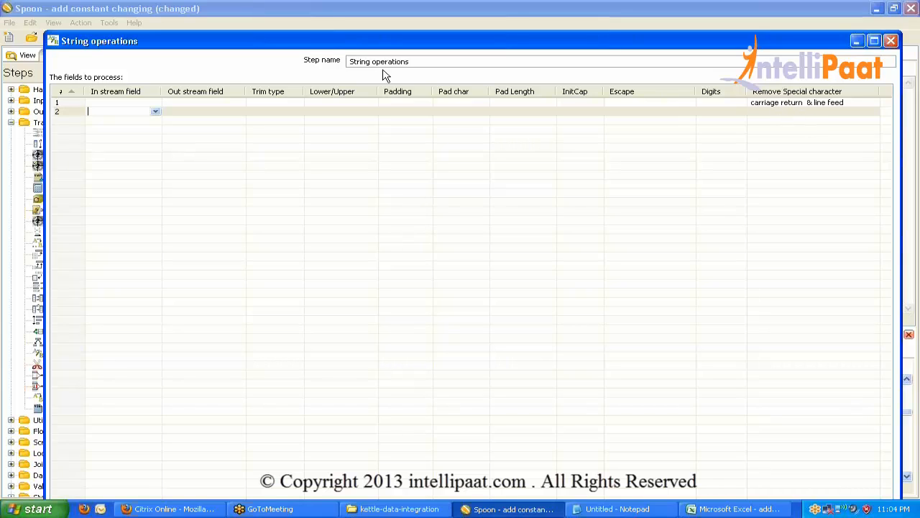
pyautogui.click(69, 115)
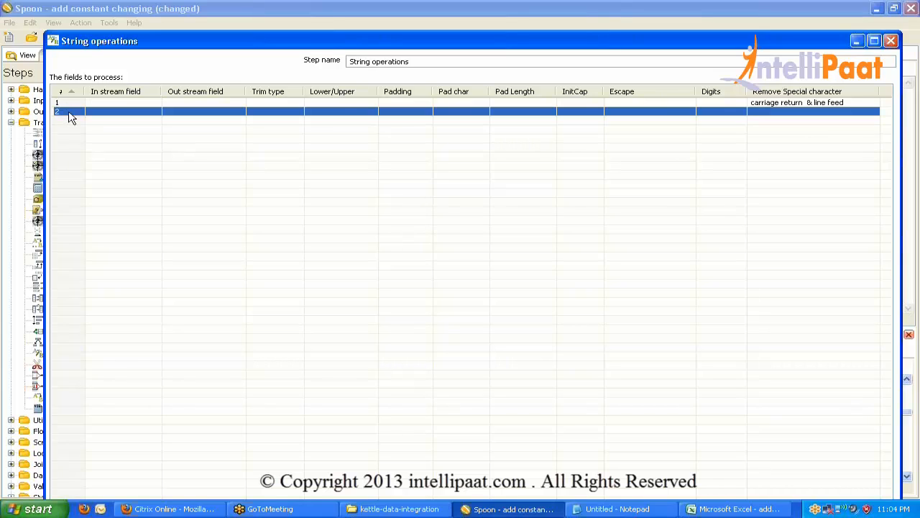
# Delete the empty second row, close String operations, and rearrange Calculator and String operations.
pyautogui.press('Delete')
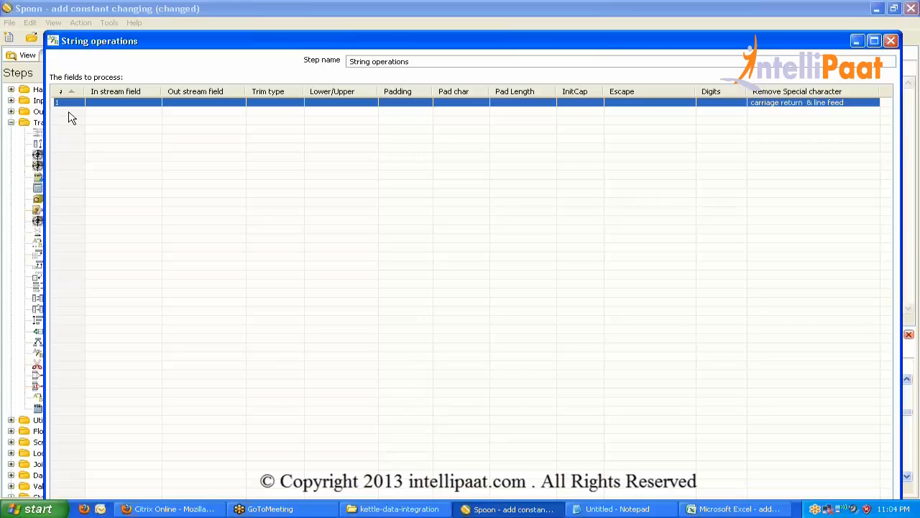
pyautogui.click(891, 40)
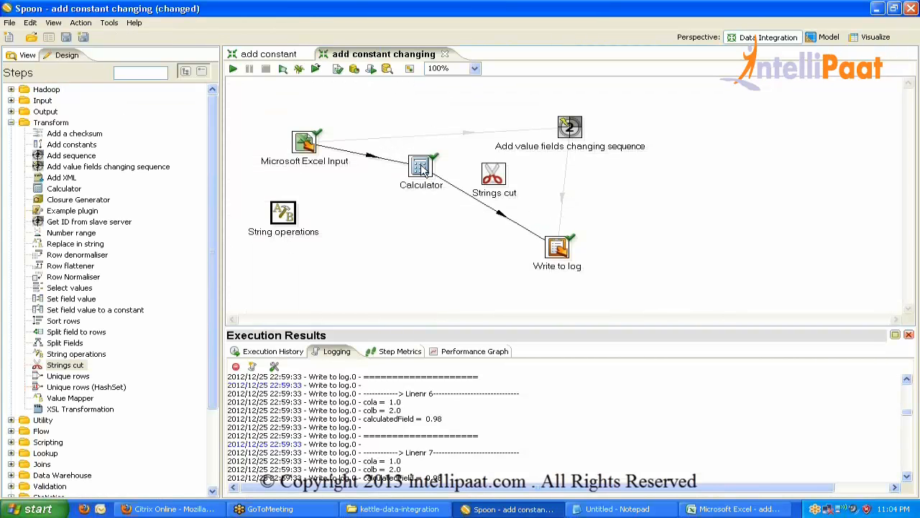
pyautogui.moveTo(429, 175); pyautogui.dragTo(476, 109)
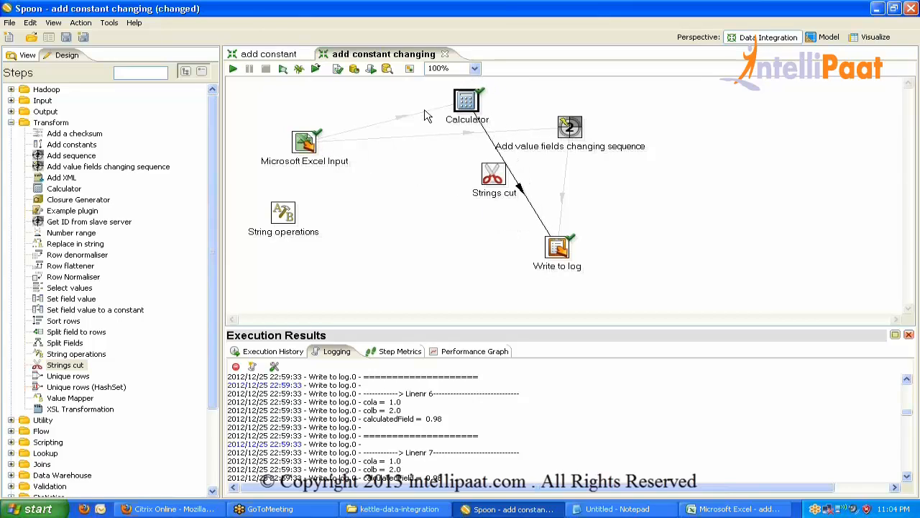
pyautogui.moveTo(279, 219); pyautogui.dragTo(377, 186)
# Connect Excel Input → String operations → Write to log (Main output) and save.
pyautogui.moveTo(315, 146)
pyautogui.mouseDown()
pyautogui.moveTo(382, 184)
pyautogui.moveTo(566, 255)
pyautogui.mouseUp()
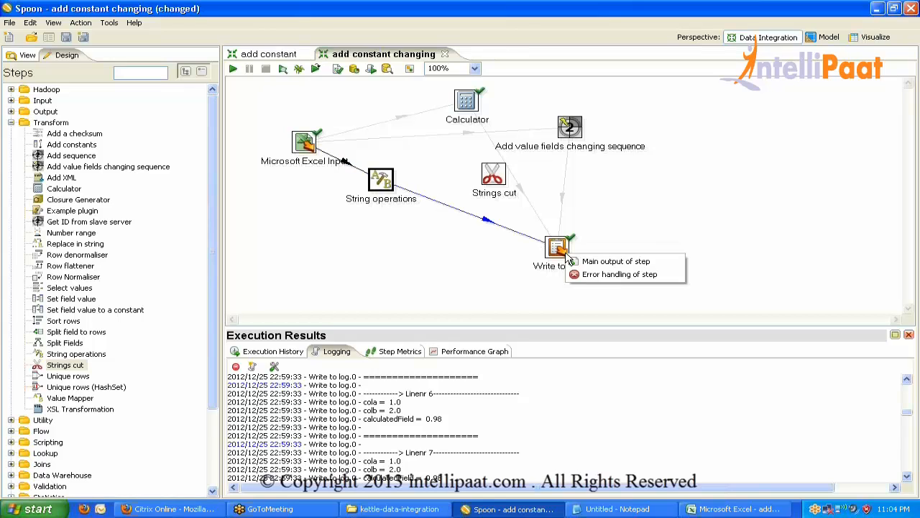
pyautogui.click(593, 261)
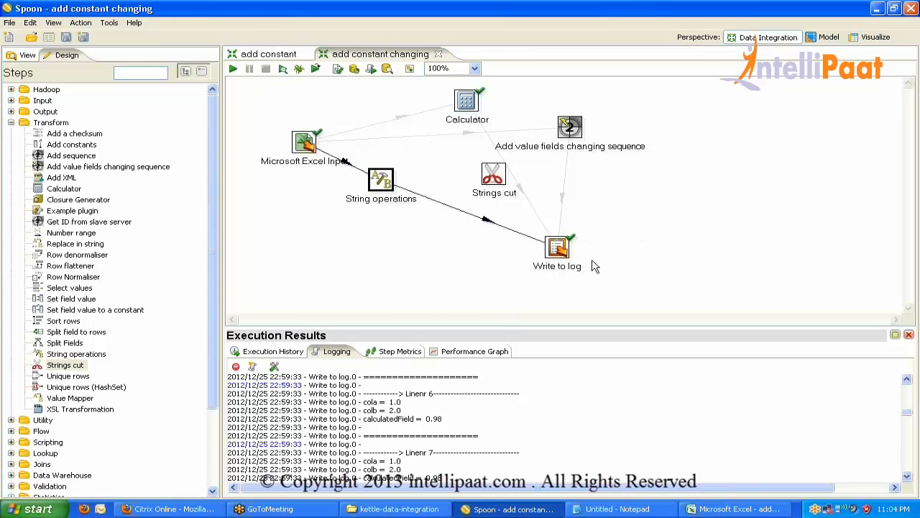
pyautogui.moveTo(379, 183); pyautogui.dragTo(418, 220)
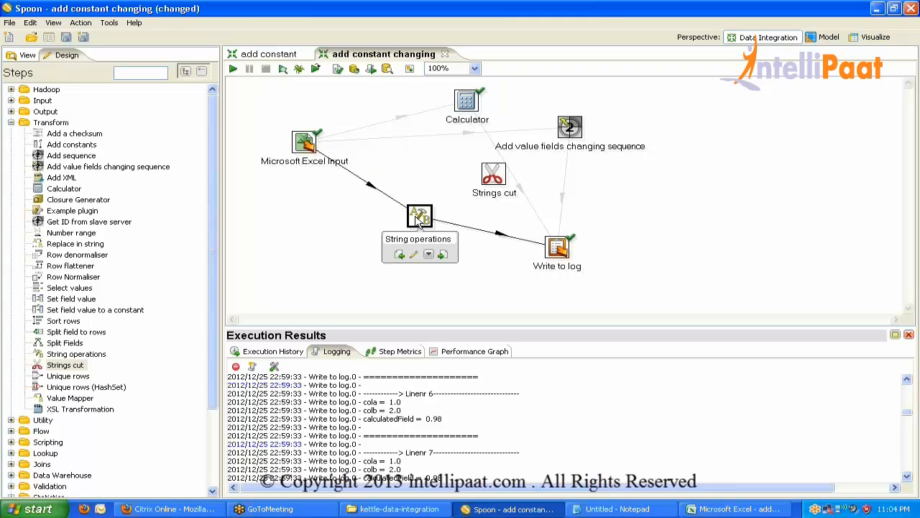
pyautogui.hotkey('ctrl', 's')
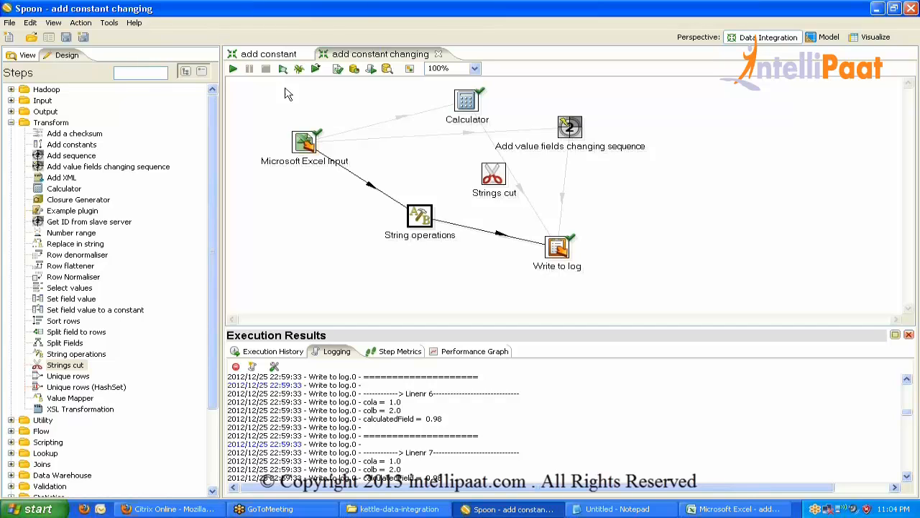
# In Excel, enter abc in A2 and fill it down column A to row 21.
pyautogui.click(719, 510)
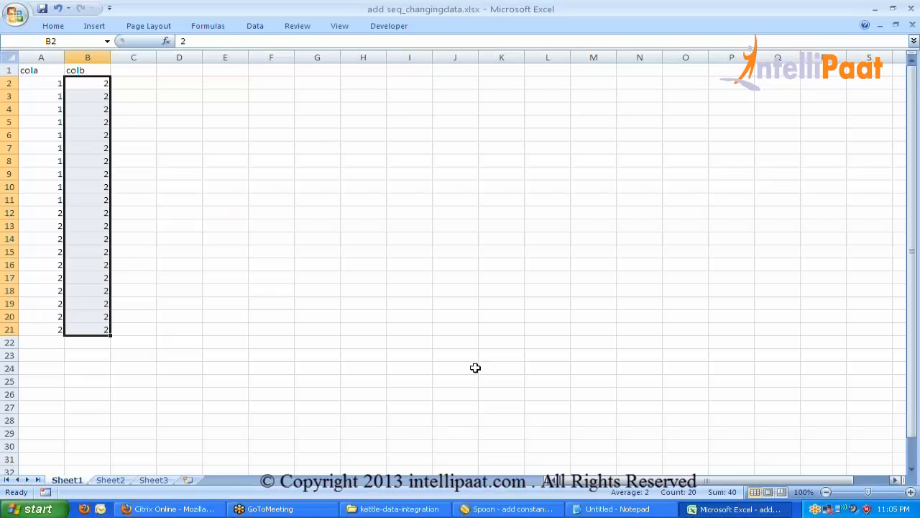
pyautogui.click(43, 86)
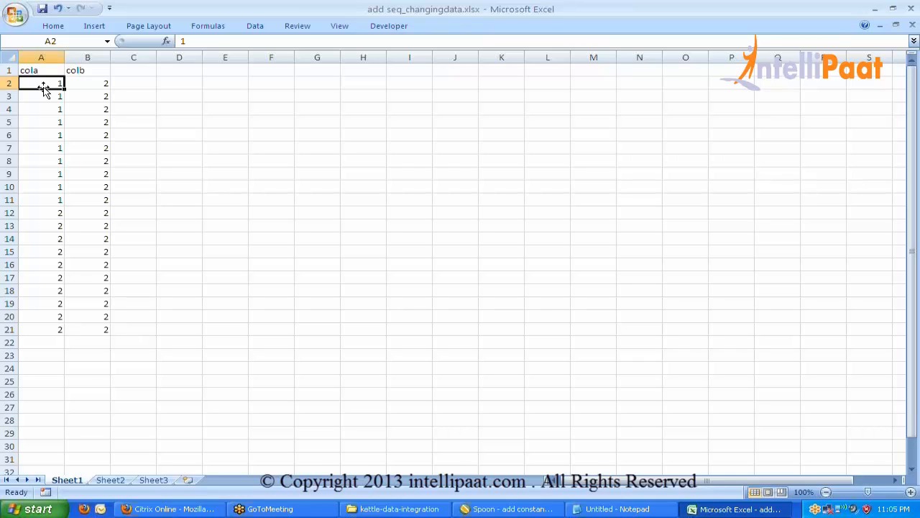
pyautogui.write('abc')
pyautogui.press('Return')
pyautogui.click(45, 85)
pyautogui.moveTo(62, 88); pyautogui.dragTo(61, 331)
# Enter def in B2, fill it down to row 21, and reopen Spoon's Excel Input step.
pyautogui.click(80, 83)
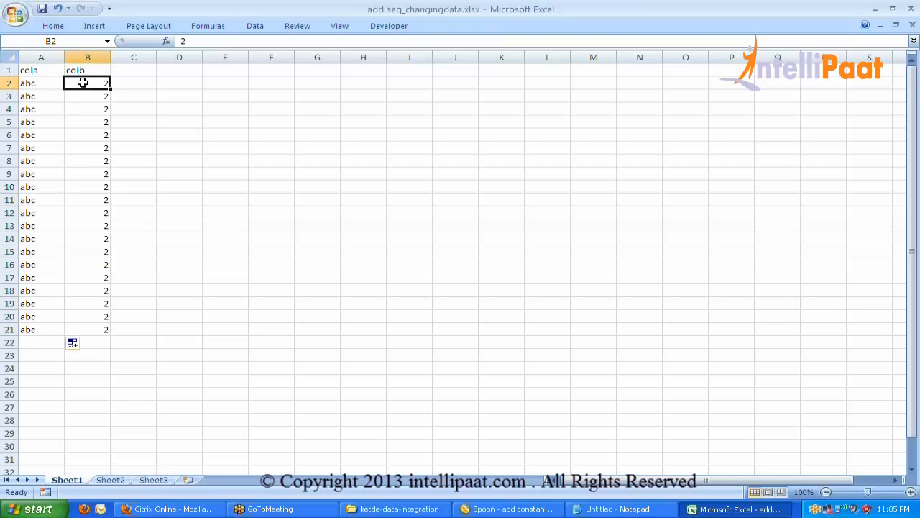
pyautogui.write('de')
pyautogui.press('Return')
pyautogui.click(90, 79)
pyautogui.doubleClick(110, 89)
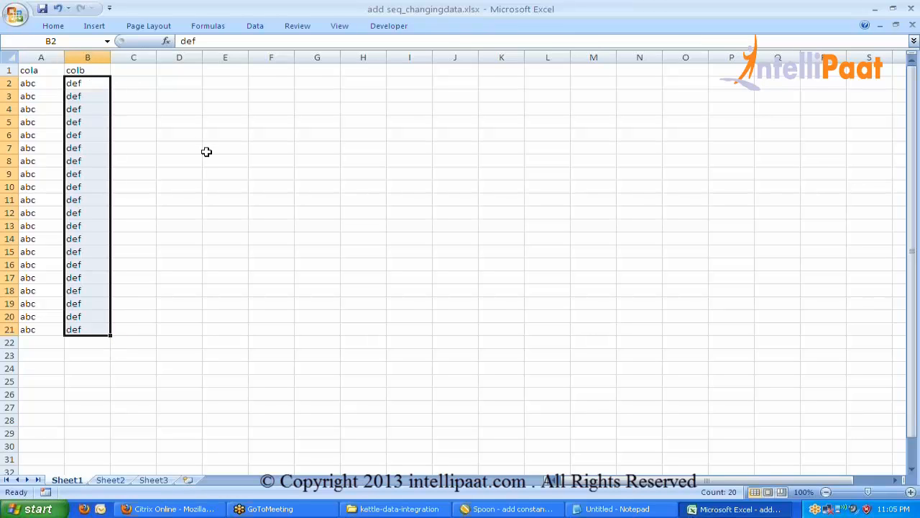
pyautogui.hotkey('alt', 'Tab')
pyautogui.doubleClick(303, 143)
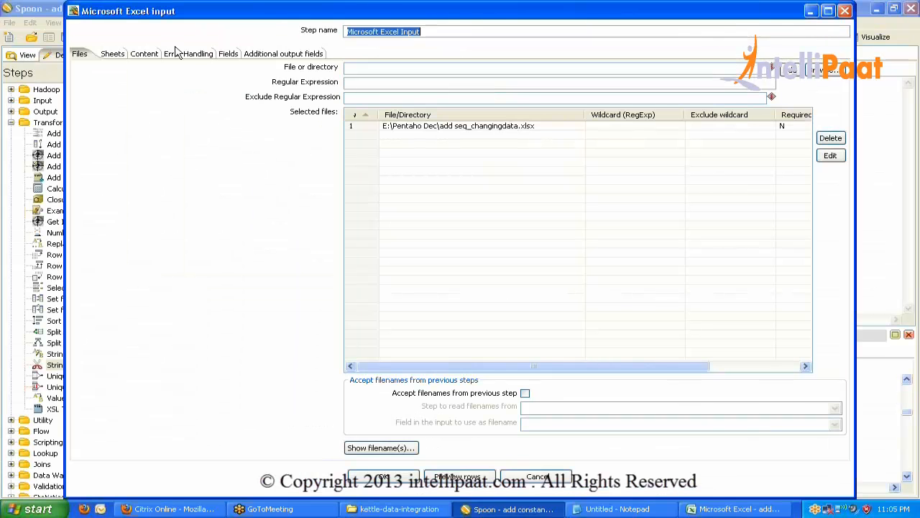
# Set the data types of cola and colb to String in the Excel input Fields tab.
pyautogui.click(229, 53)
pyautogui.click(204, 82)
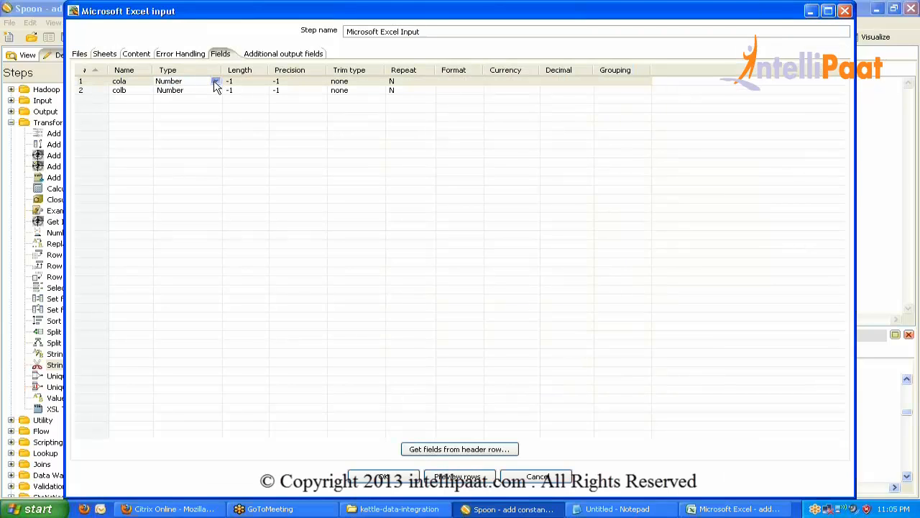
pyautogui.click(215, 81)
pyautogui.click(191, 98)
pyautogui.click(210, 92)
pyautogui.click(216, 90)
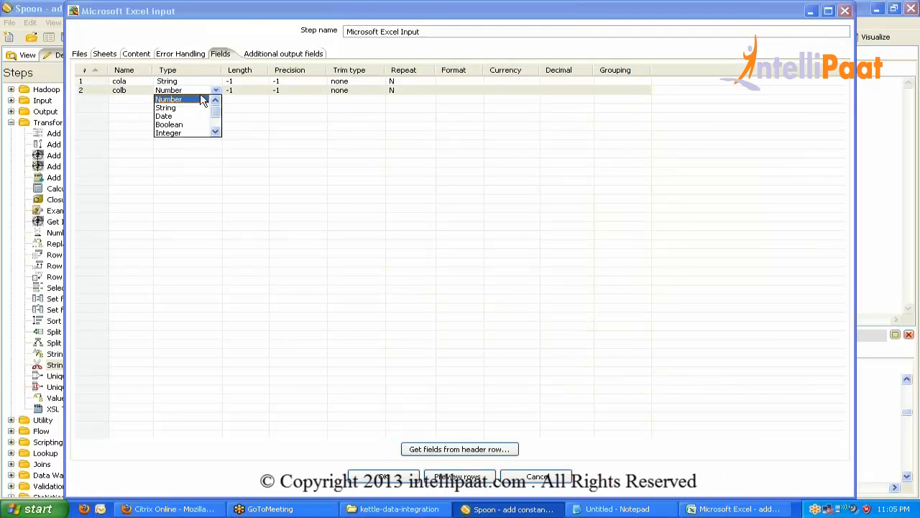
pyautogui.click(173, 108)
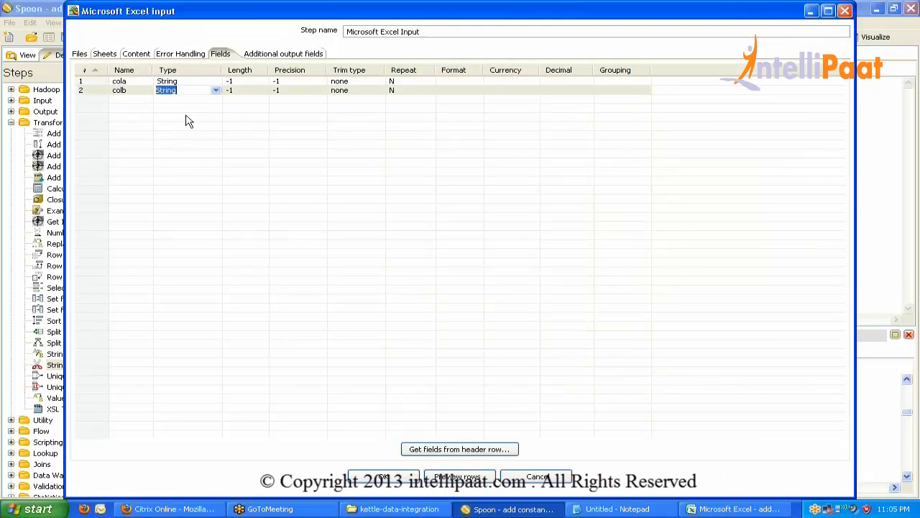
pyautogui.click(247, 82)
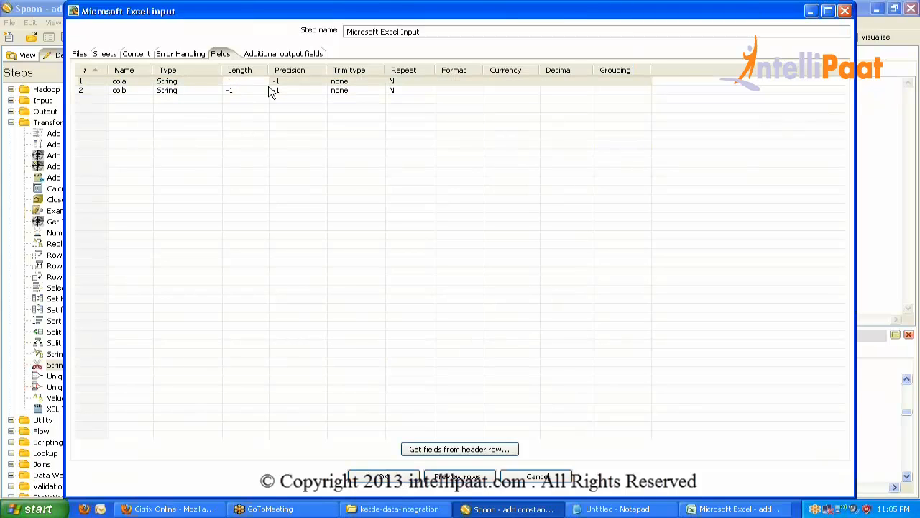
# Re-read the fields from the header row, replacing the old list, and close the Excel input settings.
pyautogui.click(493, 450)
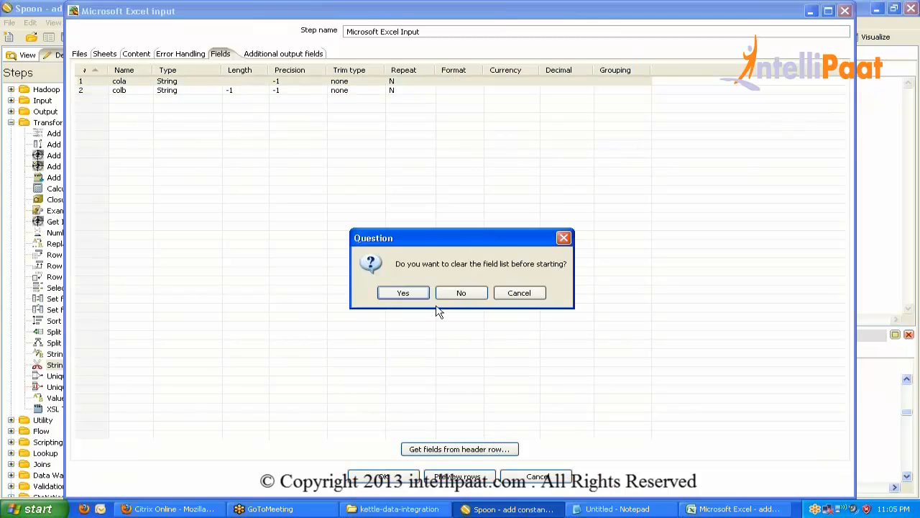
pyautogui.click(419, 294)
pyautogui.click(377, 478)
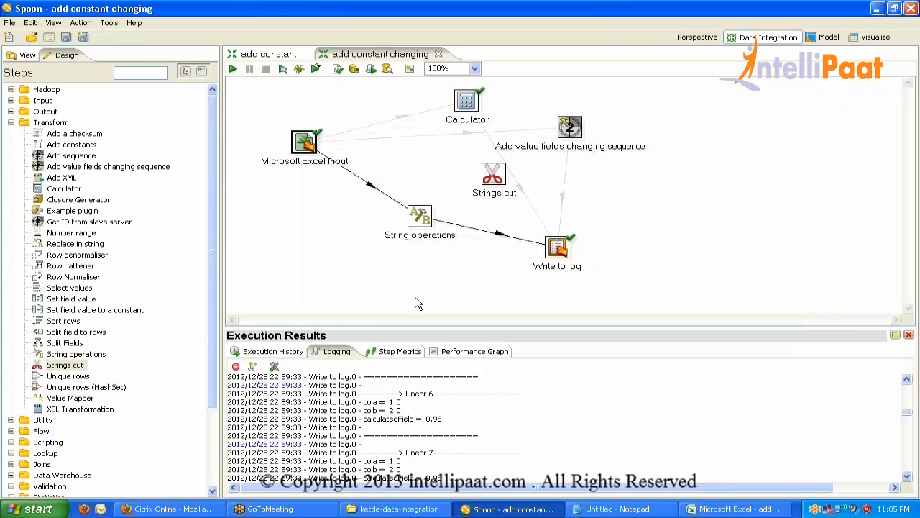
pyautogui.doubleClick(420, 218)
# Load cola and colb into String operations and set InitCap to Y for both.
pyautogui.click(438, 484)
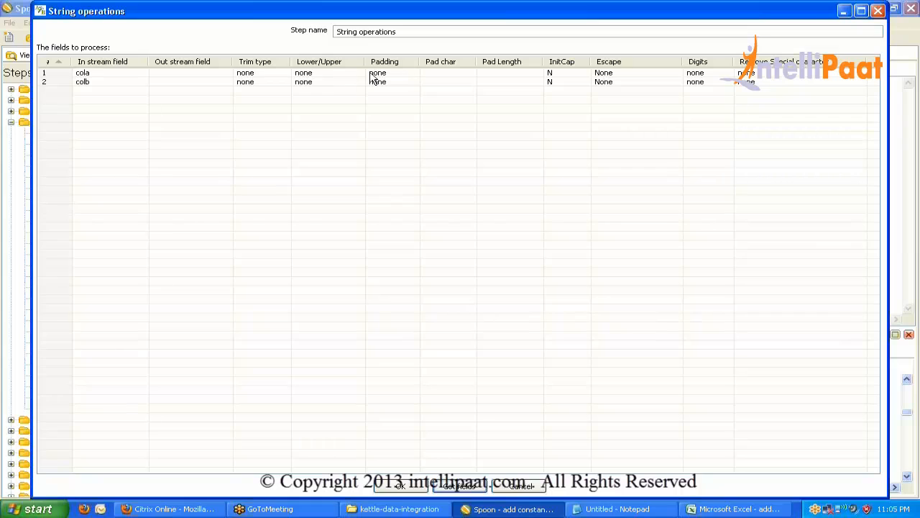
pyautogui.click(585, 73)
pyautogui.click(584, 73)
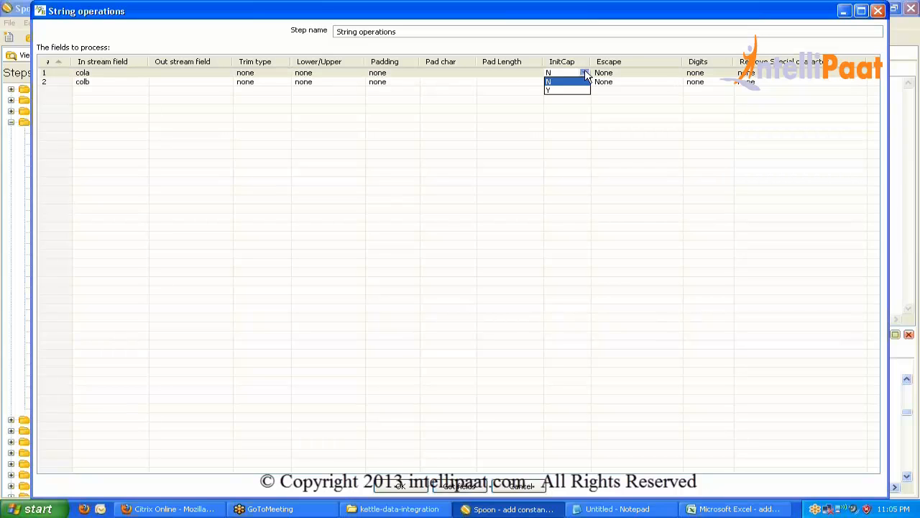
pyautogui.click(560, 92)
pyautogui.click(586, 83)
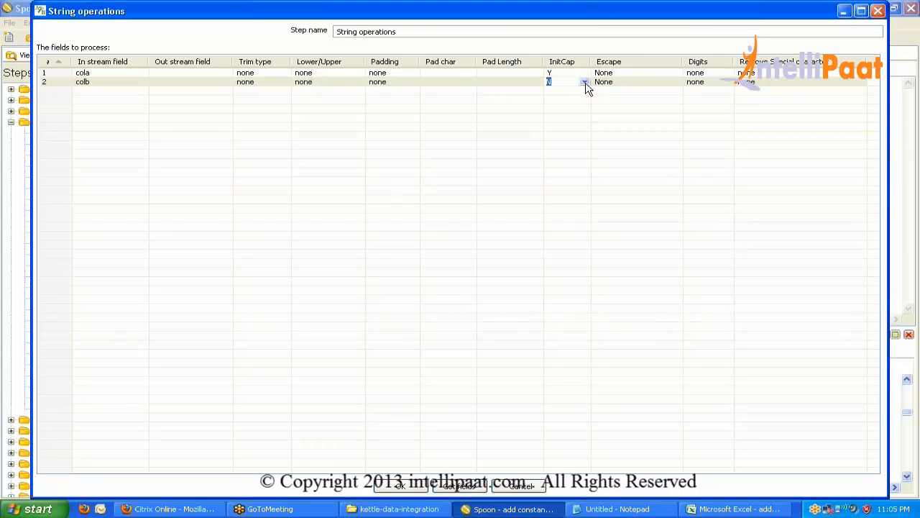
pyautogui.click(584, 82)
pyautogui.click(569, 100)
pyautogui.click(77, 74)
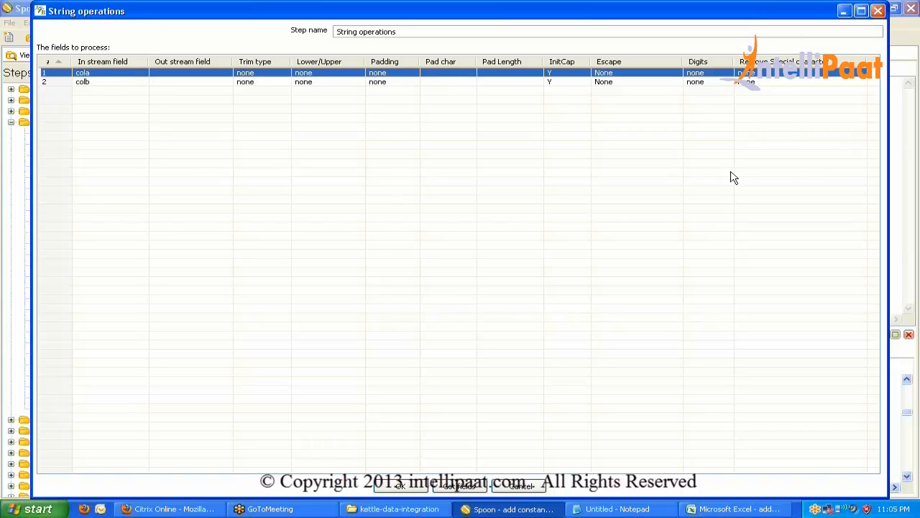
pyautogui.click(406, 487)
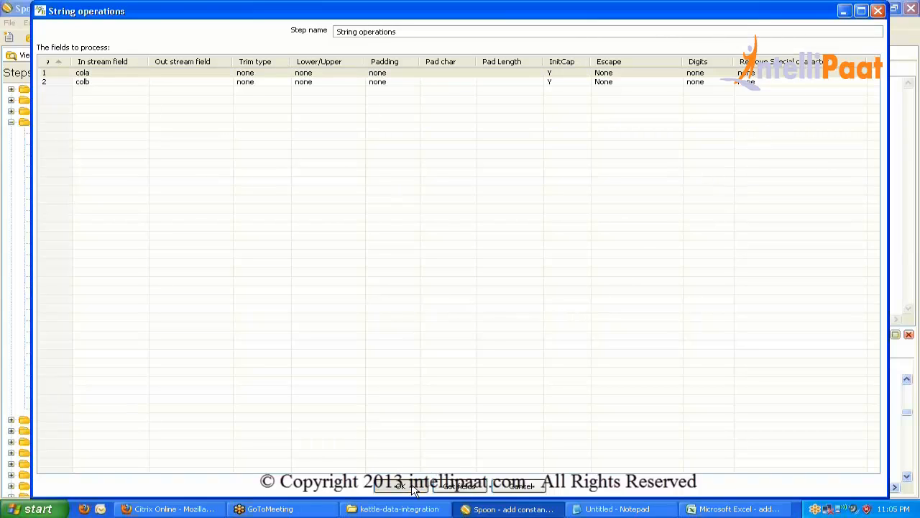
# Make Write to log output only cola and colb.
pyautogui.doubleClick(551, 255)
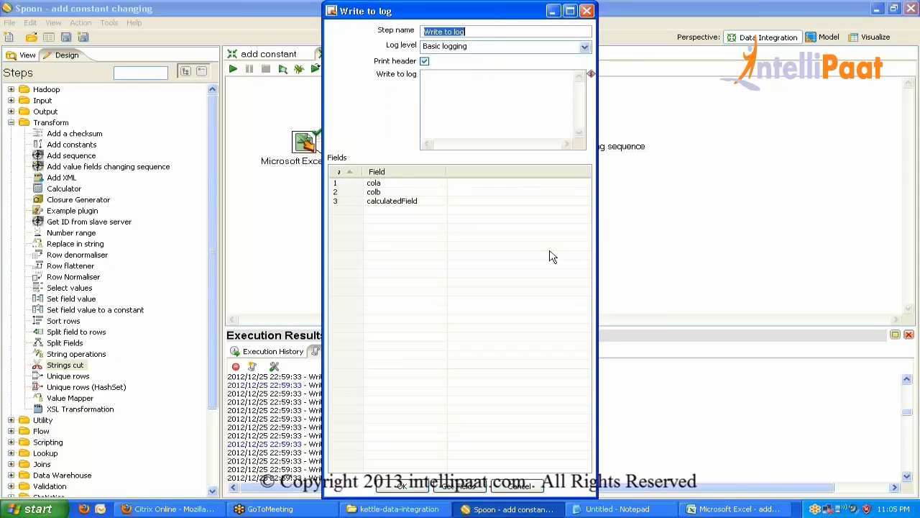
pyautogui.click(459, 487)
pyautogui.click(509, 260)
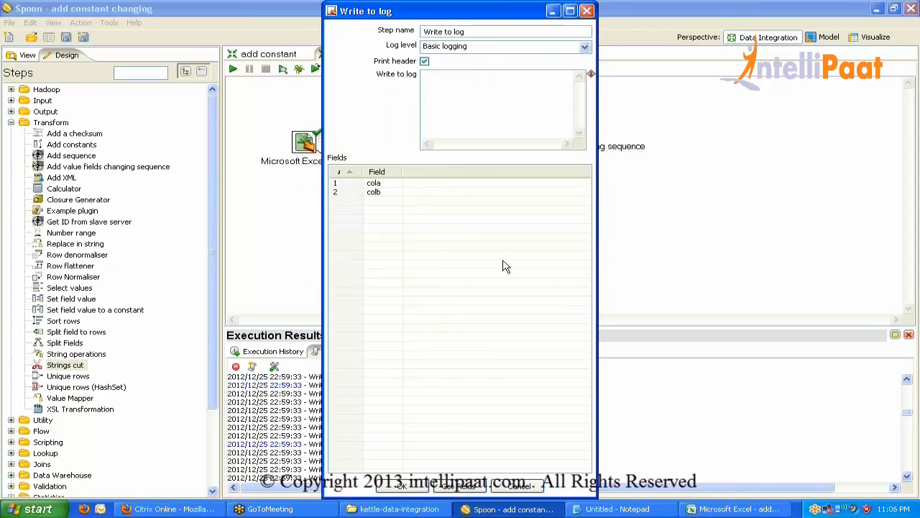
pyautogui.click(404, 486)
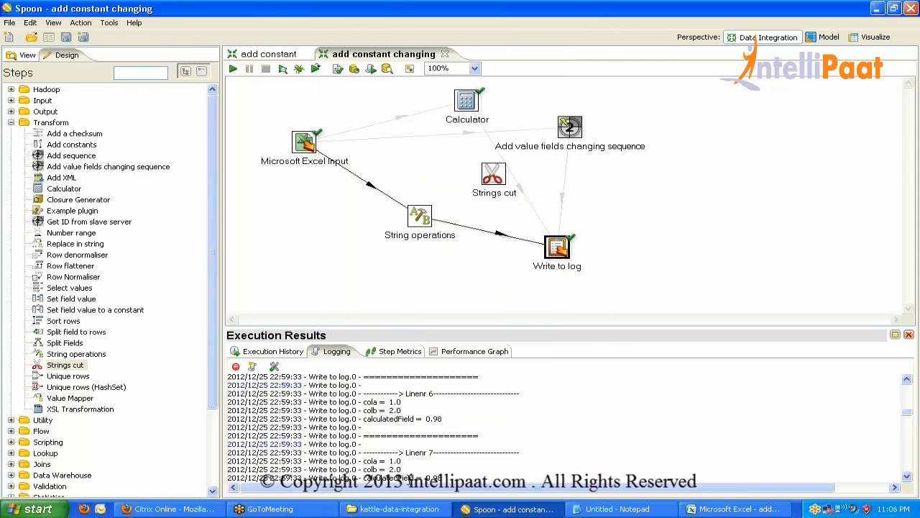
# Run the transformation, confirm the log shows cola Abc and colb Def, and compare with the Excel sheet.
pyautogui.click(233, 72)
pyautogui.press('Return')
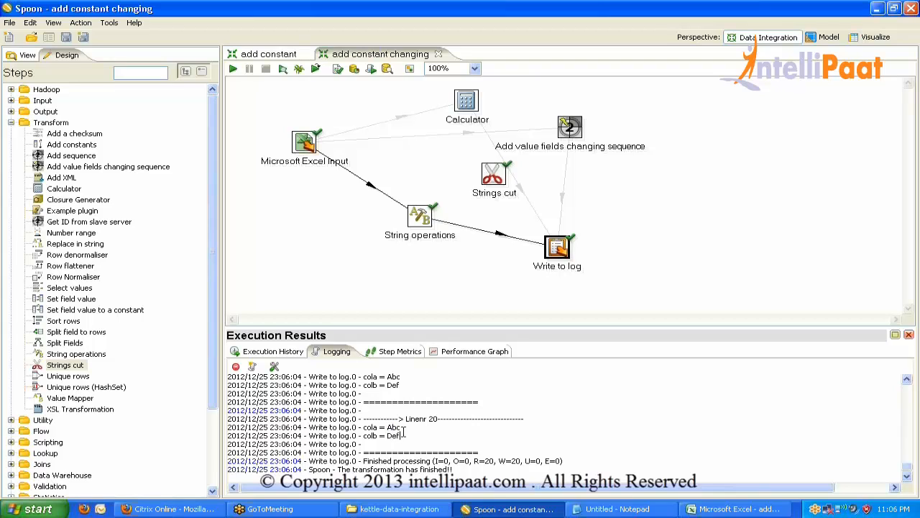
pyautogui.click(733, 509)
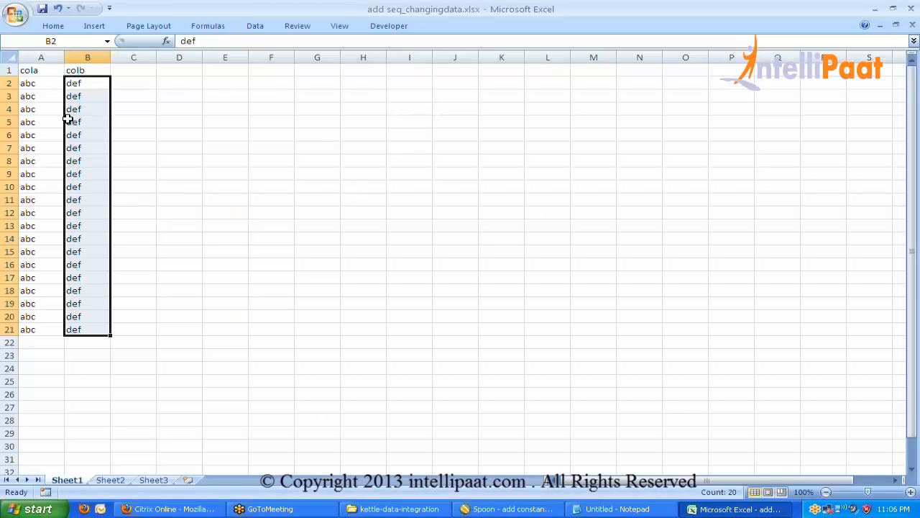
pyautogui.hotkey('alt', 'Tab')
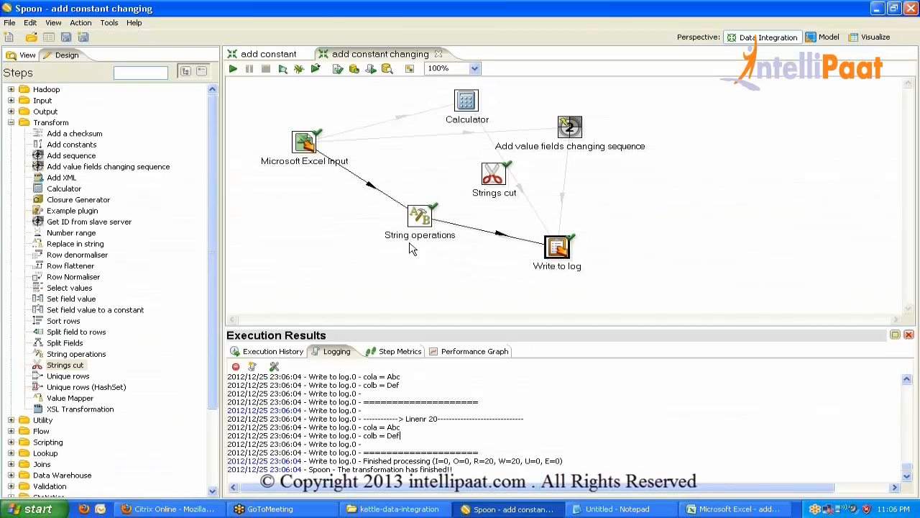
# Set cola's padding to right in String operations, then bring the Excel sheet forward.
pyautogui.doubleClick(421, 218)
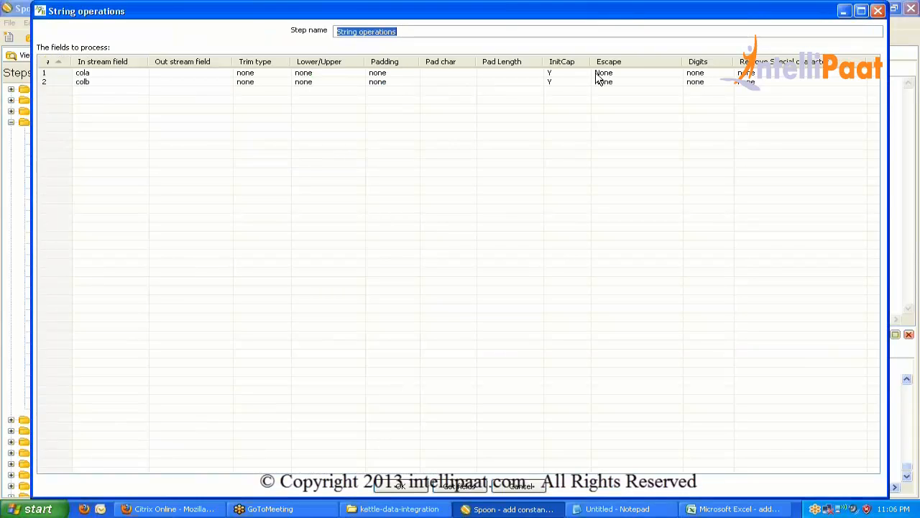
pyautogui.click(410, 74)
pyautogui.click(414, 73)
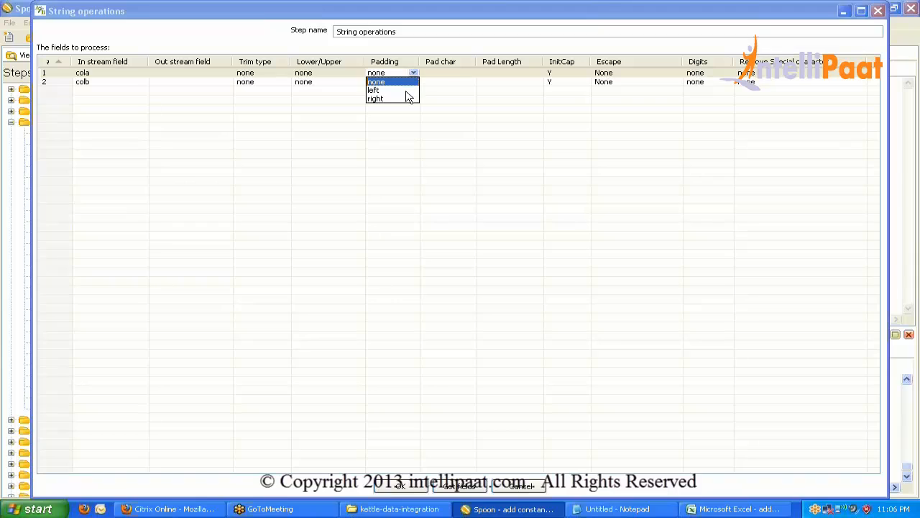
pyautogui.click(407, 99)
pyautogui.click(448, 73)
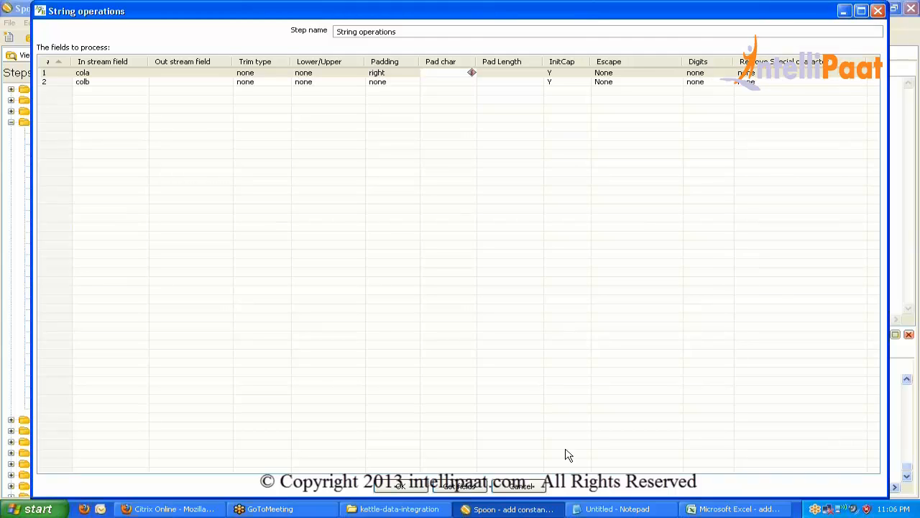
pyautogui.click(520, 487)
pyautogui.click(737, 508)
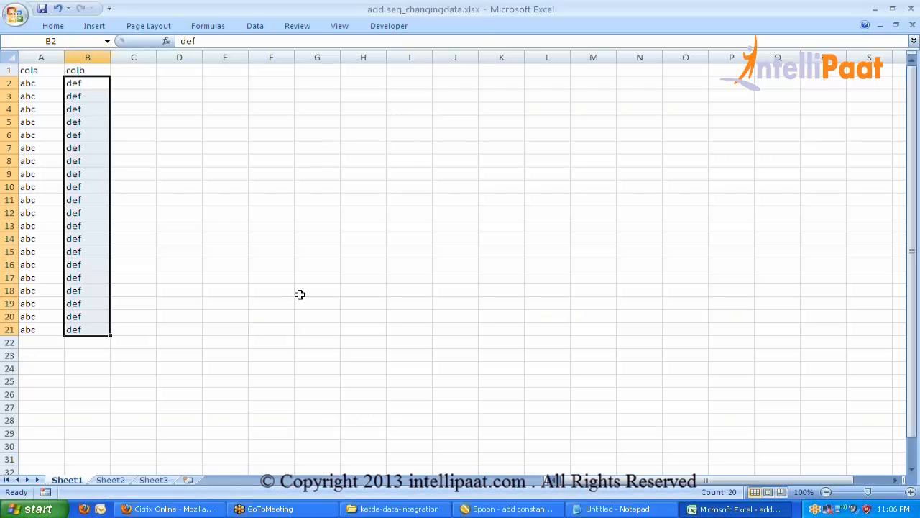
# Inspect the def value in B2 and the abc value in A2 without changing them.
pyautogui.doubleClick(96, 83)
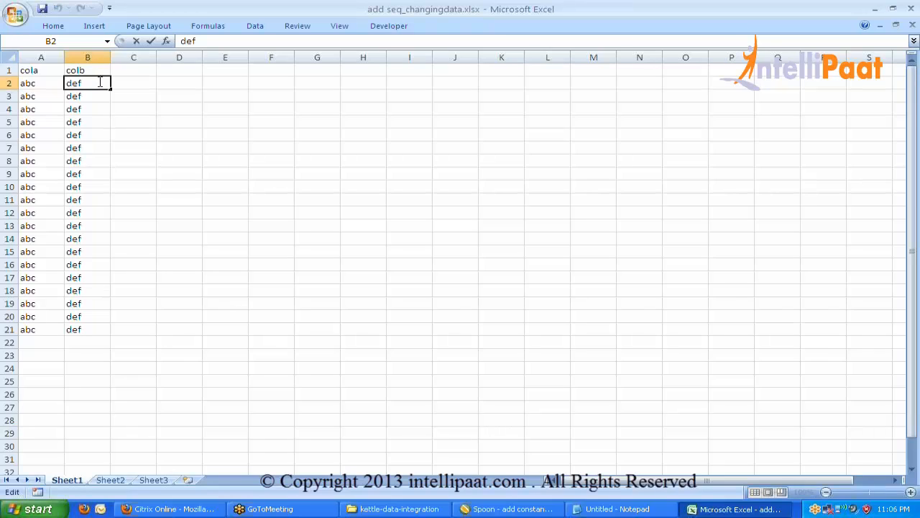
pyautogui.write('sd')
pyautogui.press('Escape')
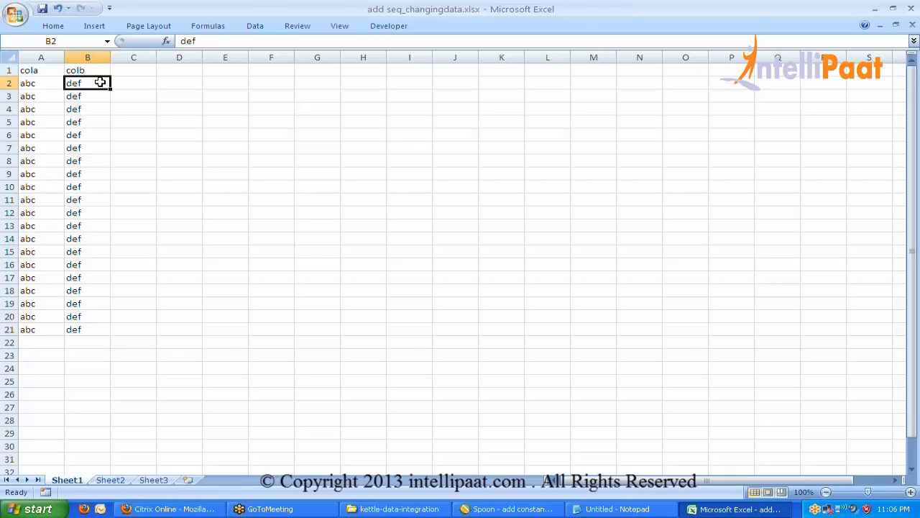
pyautogui.click(103, 95)
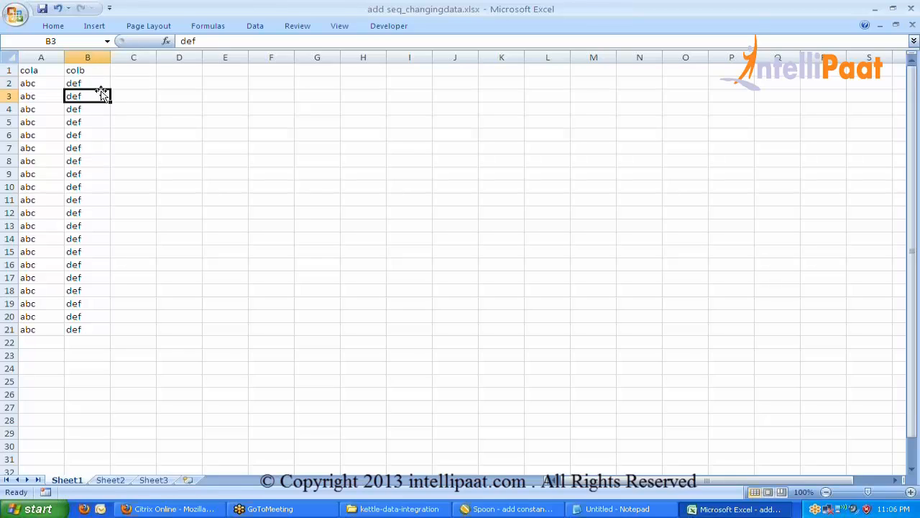
pyautogui.click(93, 83)
pyautogui.moveTo(220, 41); pyautogui.dragTo(181, 41)
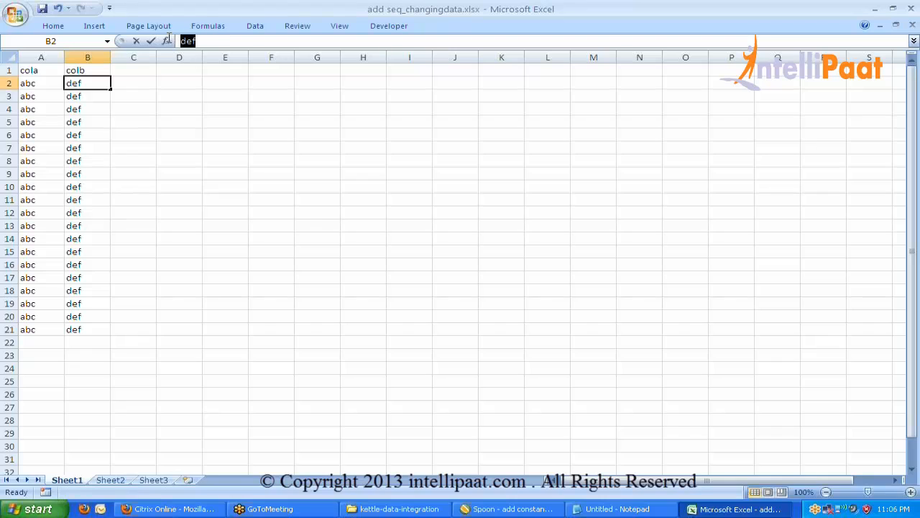
pyautogui.press('Escape')
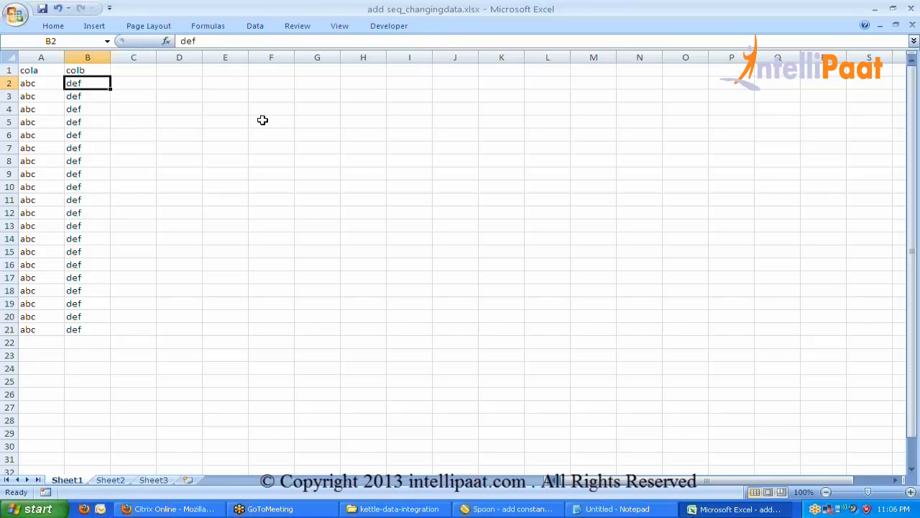
pyautogui.click(51, 83)
pyautogui.doubleClick(51, 83)
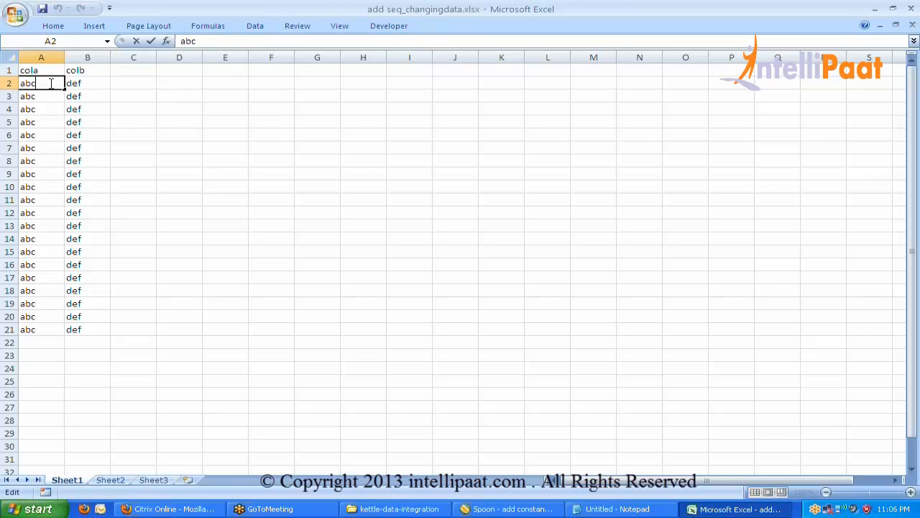
pyautogui.press('Escape')
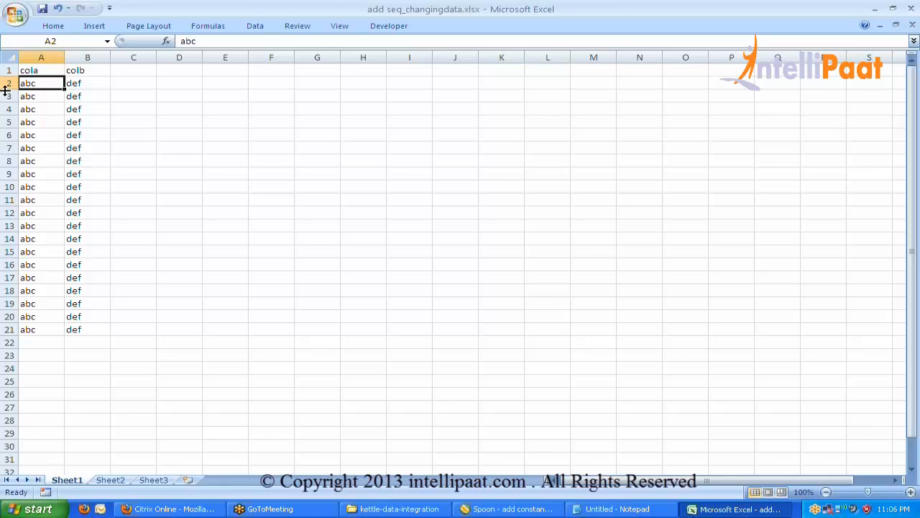
# Make row 2 much taller, check cell A2 again, and return to Spoon.
pyautogui.moveTo(9, 90); pyautogui.dragTo(9, 156)
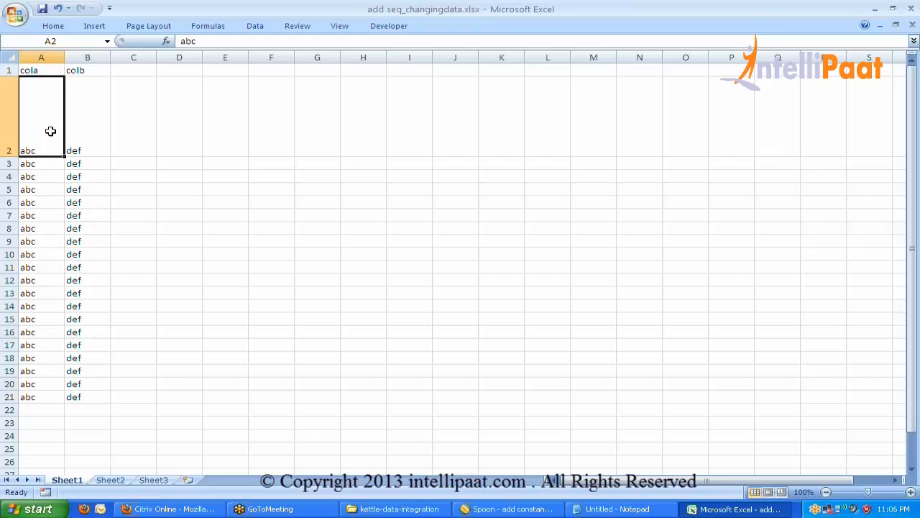
pyautogui.doubleClick(50, 130)
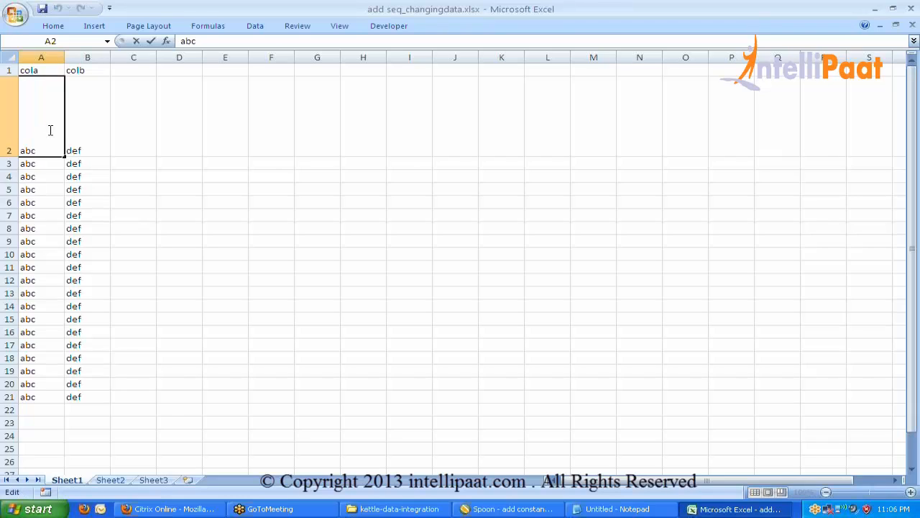
pyautogui.press('Escape')
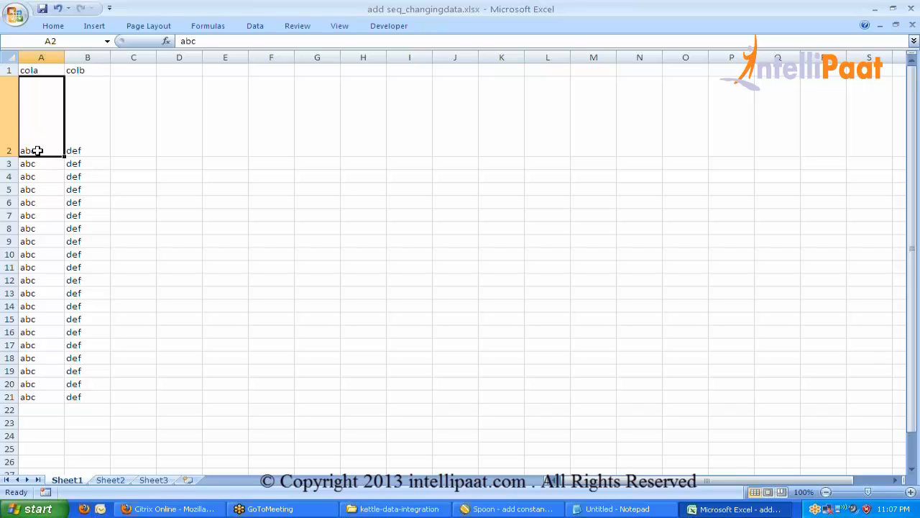
pyautogui.doubleClick(38, 151)
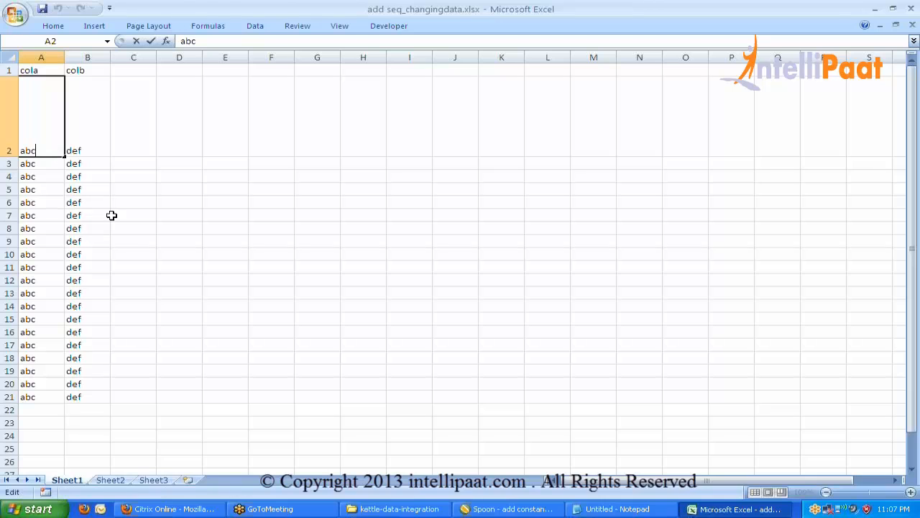
pyautogui.click(496, 511)
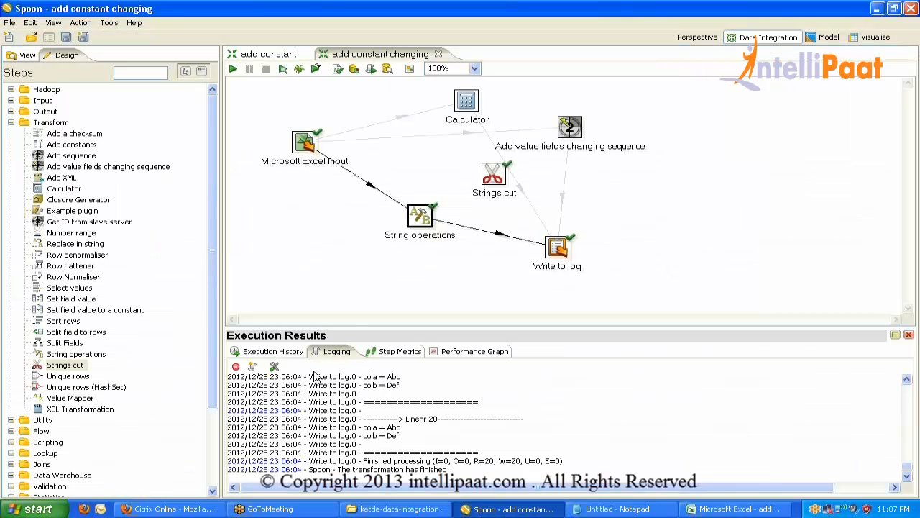
# Rerun the transformation so the log shows cola = Abc and colb = Def for 20 rows.
pyautogui.click(233, 68)
pyautogui.press('Return')
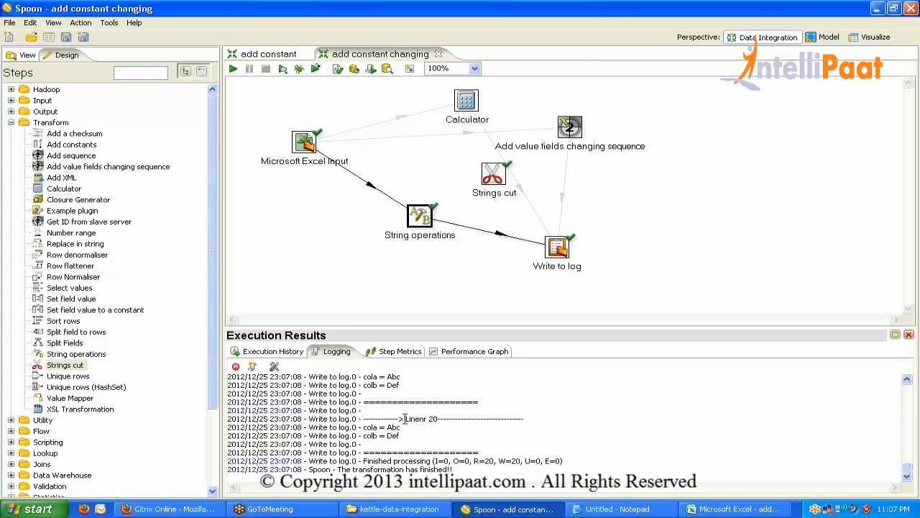
# Change String operations' Remove Special characters for cola from carriage return/line feed to space.
pyautogui.doubleClick(424, 214)
pyautogui.click(841, 73)
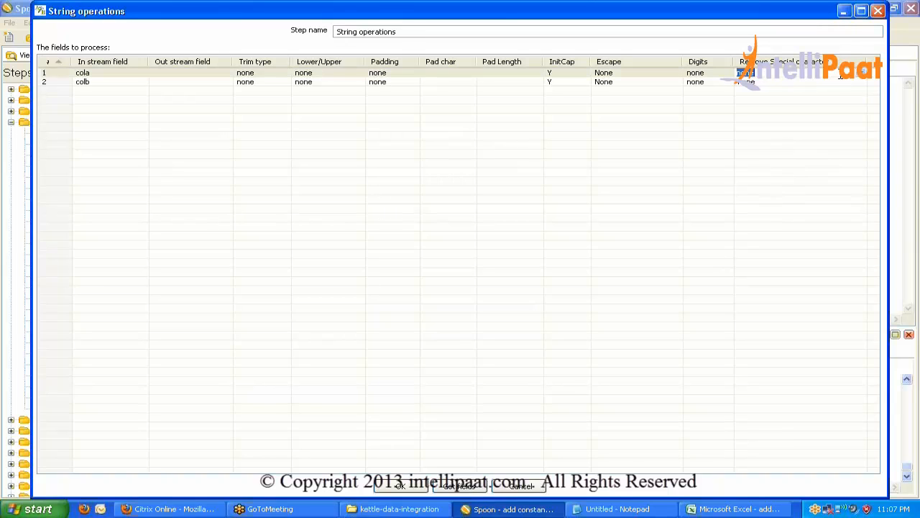
pyautogui.click(862, 78)
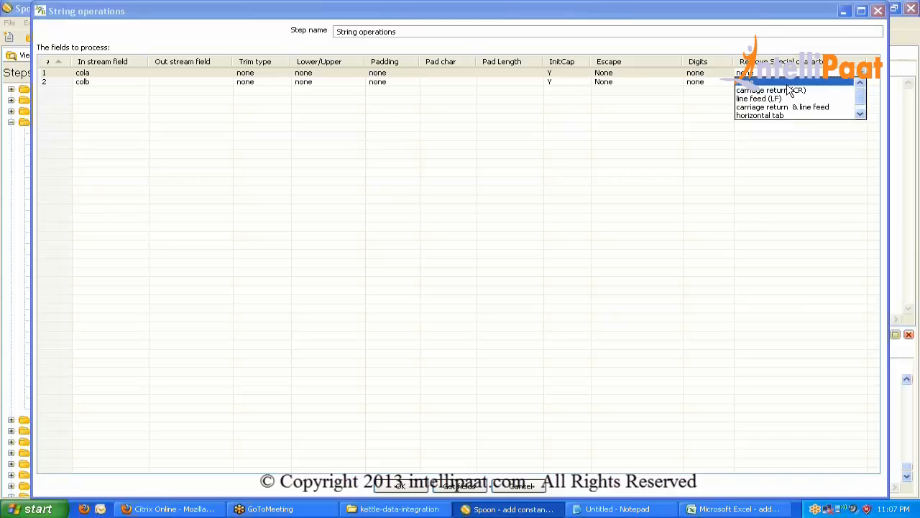
pyautogui.click(852, 107)
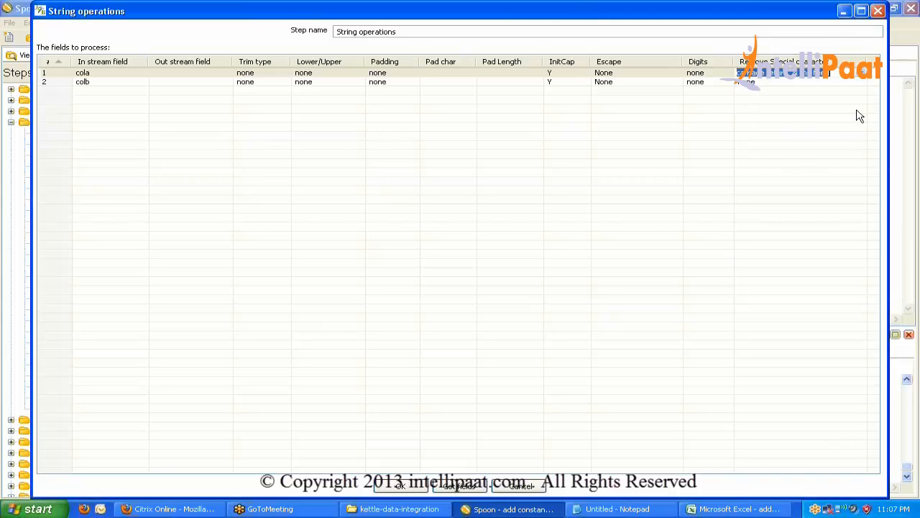
pyautogui.click(865, 74)
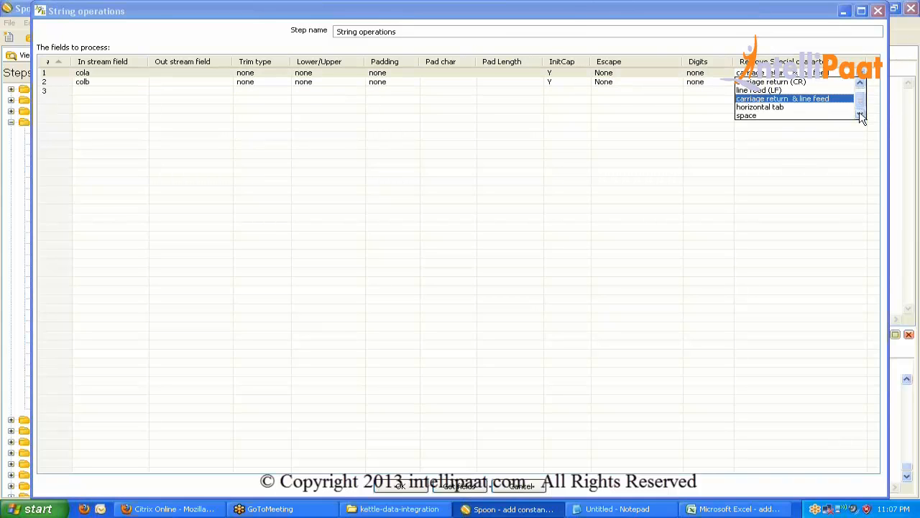
pyautogui.click(800, 119)
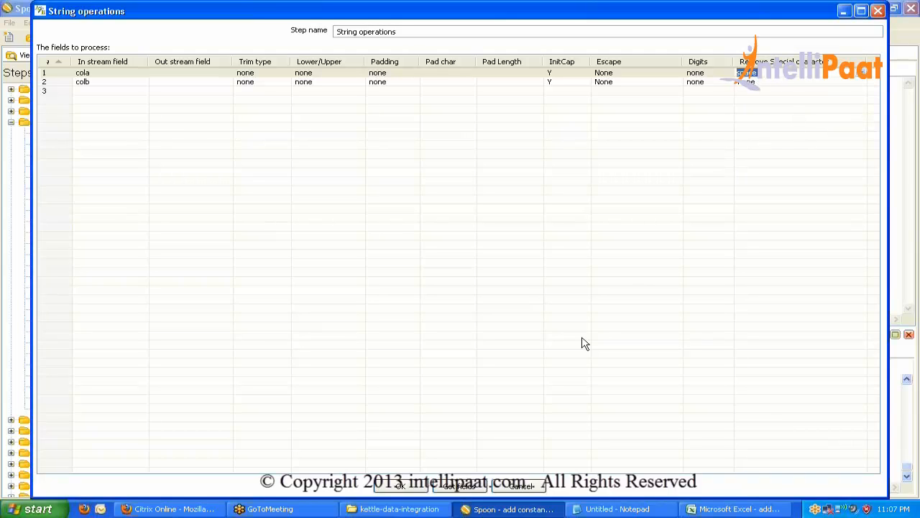
pyautogui.click(401, 487)
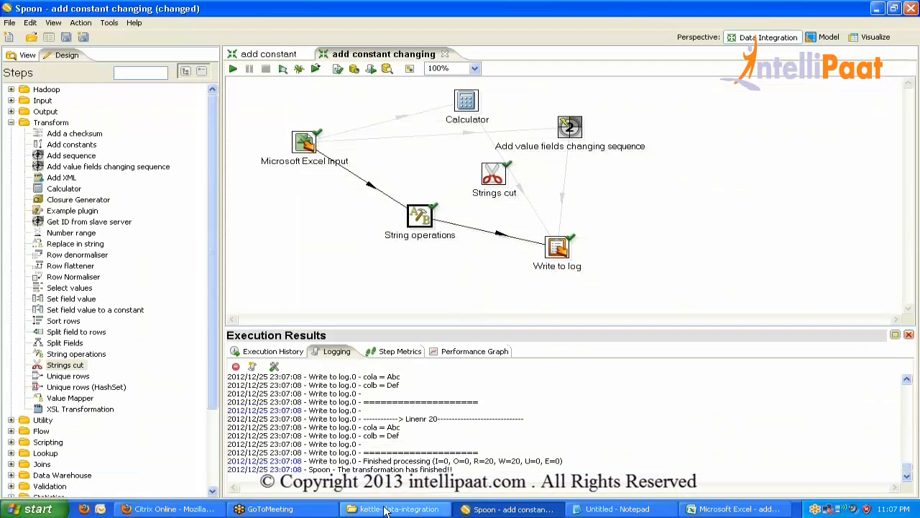
# In the Excel workbook, fill A2's value abc down through A21.
pyautogui.click(735, 509)
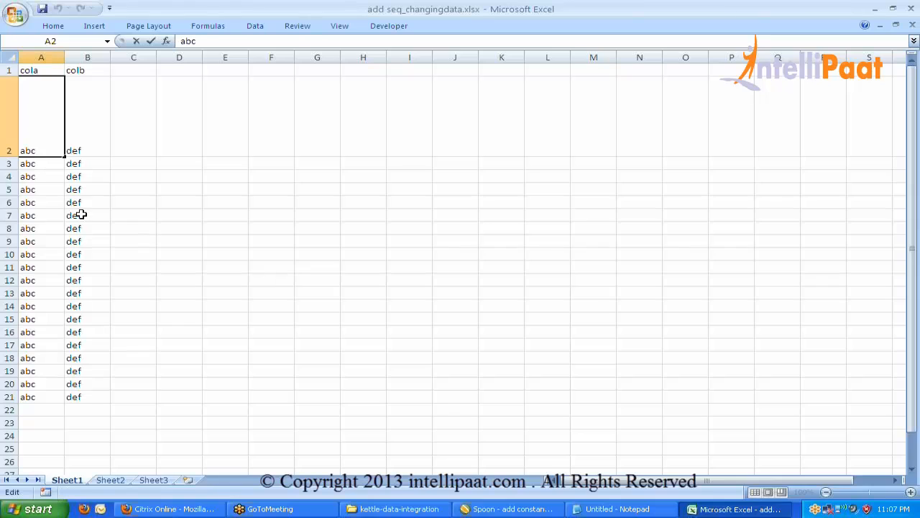
pyautogui.click(54, 165)
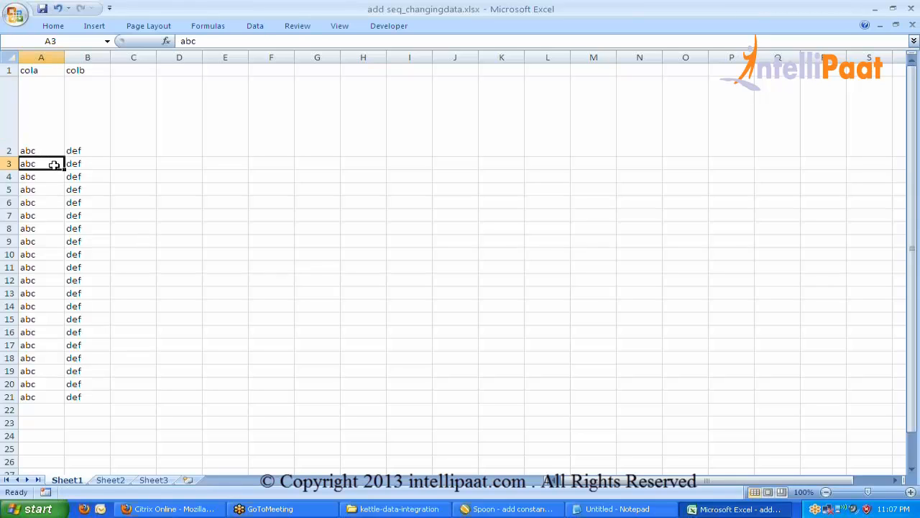
pyautogui.click(53, 150)
pyautogui.doubleClick(63, 155)
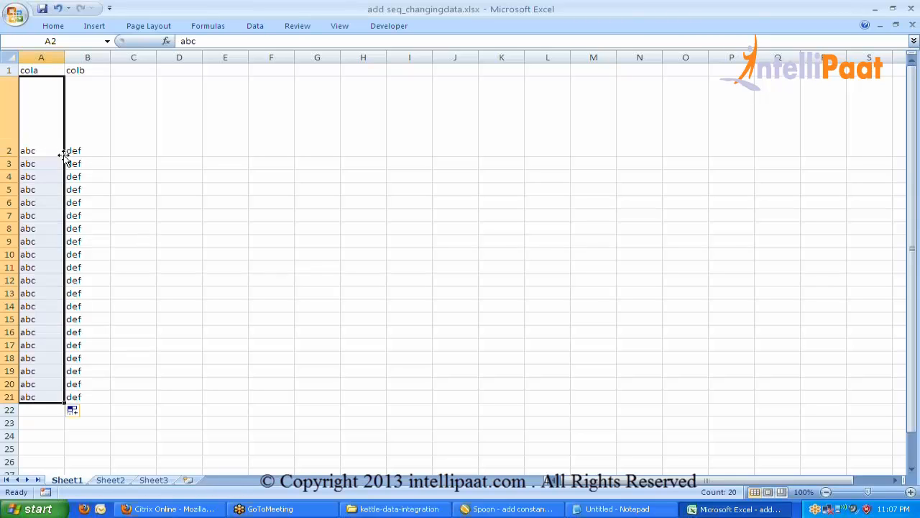
pyautogui.click(162, 240)
# Re-edit cell A2 and save add seq_changingdata.xlsx.
pyautogui.doubleClick(51, 150)
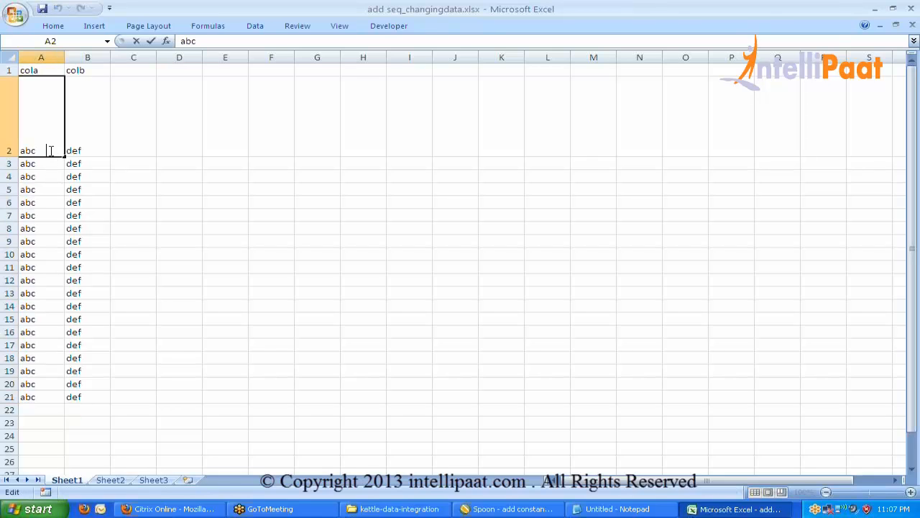
pyautogui.click(112, 202)
pyautogui.hotkey('ctrl', 's')
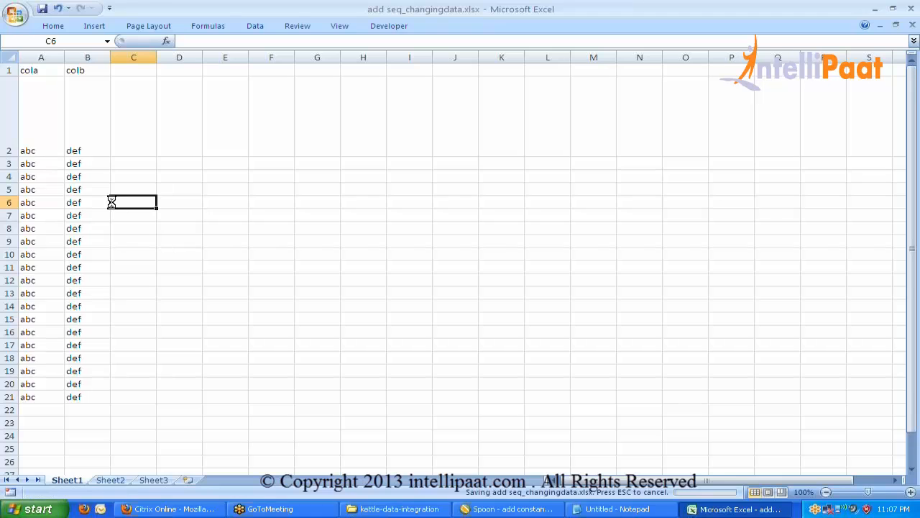
pyautogui.click(507, 508)
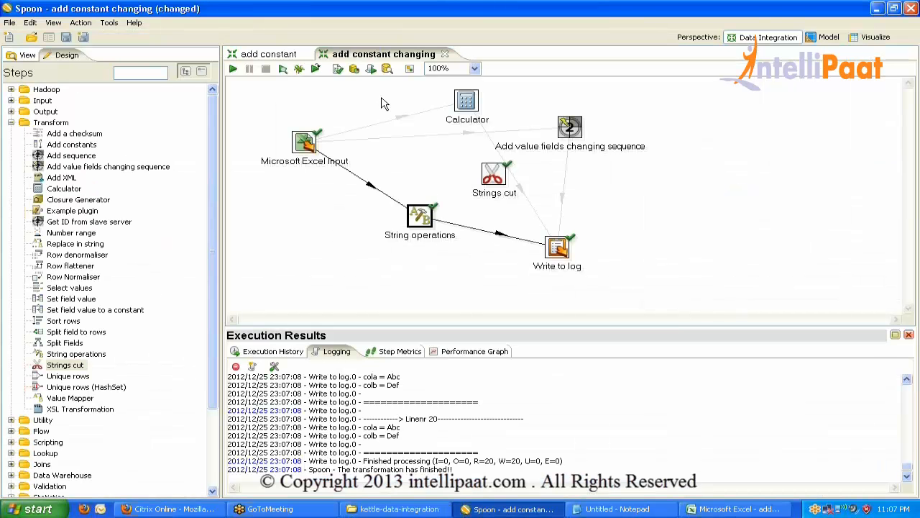
# Save and rerun the transformation, check cola = Abc in the log, then close the results pane.
pyautogui.doubleClick(426, 217)
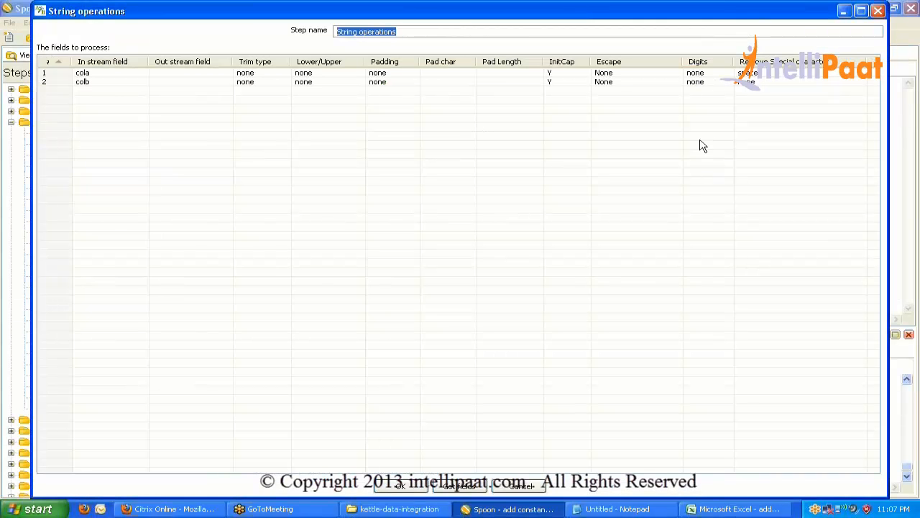
pyautogui.click(399, 486)
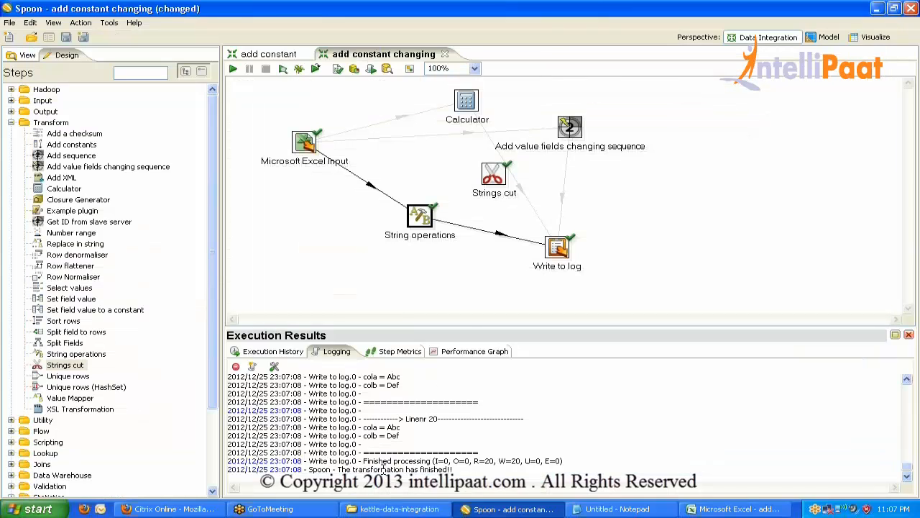
pyautogui.click(233, 68)
pyautogui.press('Return')
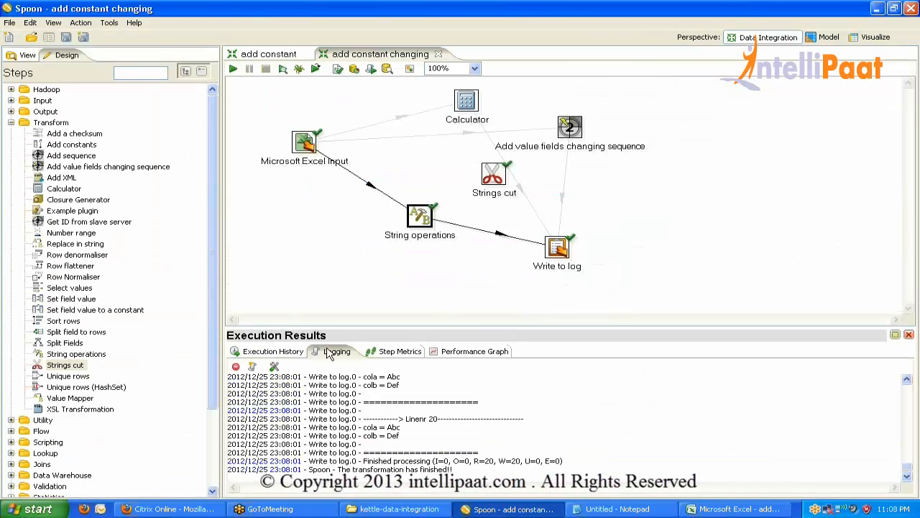
pyautogui.moveTo(388, 427); pyautogui.dragTo(413, 429)
pyautogui.click(909, 335)
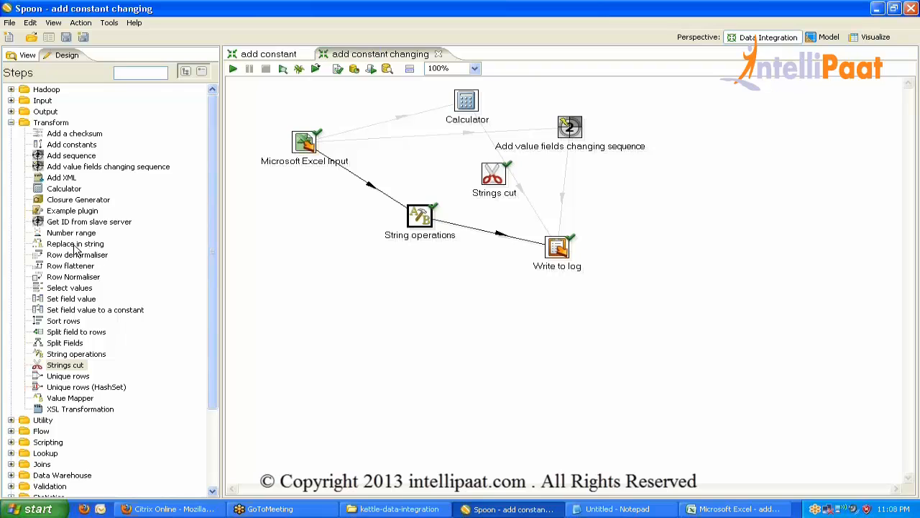
# Add a Replace in string step left of String operations and start its first rule's search and replace values.
pyautogui.moveTo(76, 246); pyautogui.dragTo(348, 235)
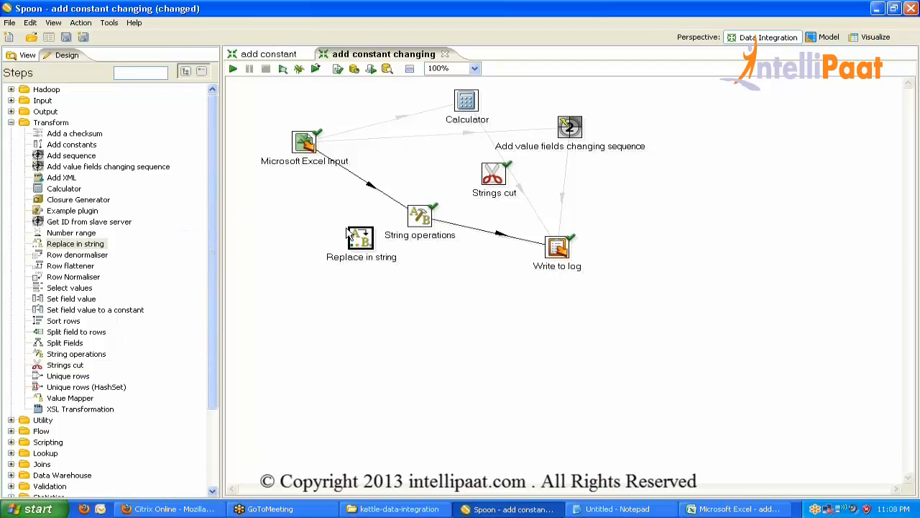
pyautogui.doubleClick(357, 235)
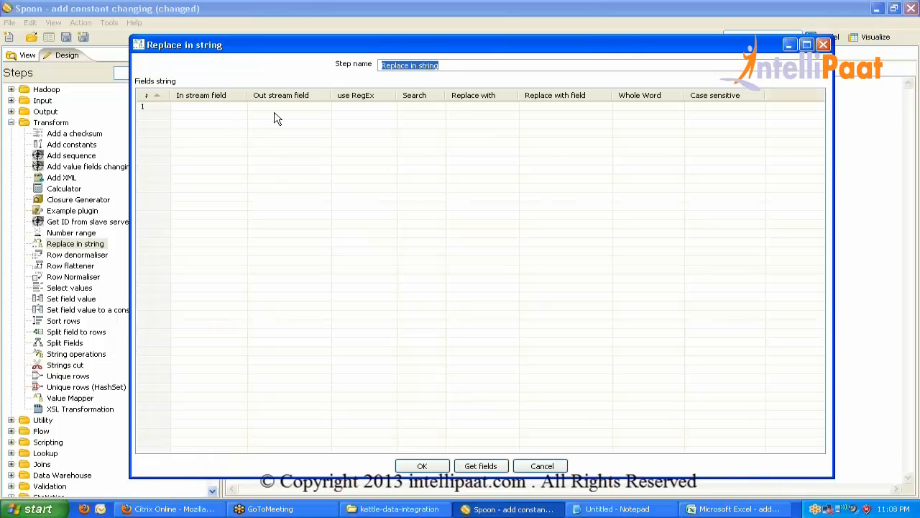
pyautogui.click(372, 108)
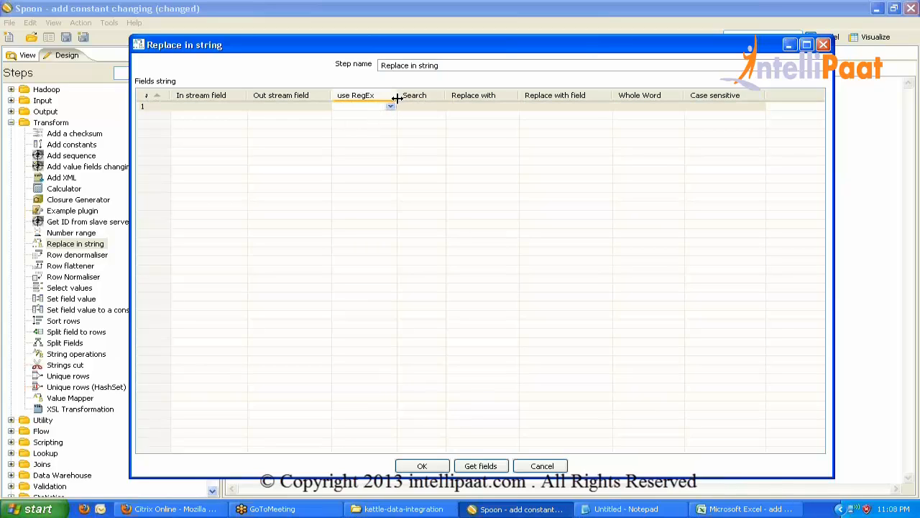
pyautogui.moveTo(397, 98); pyautogui.dragTo(414, 98)
pyautogui.click(435, 107)
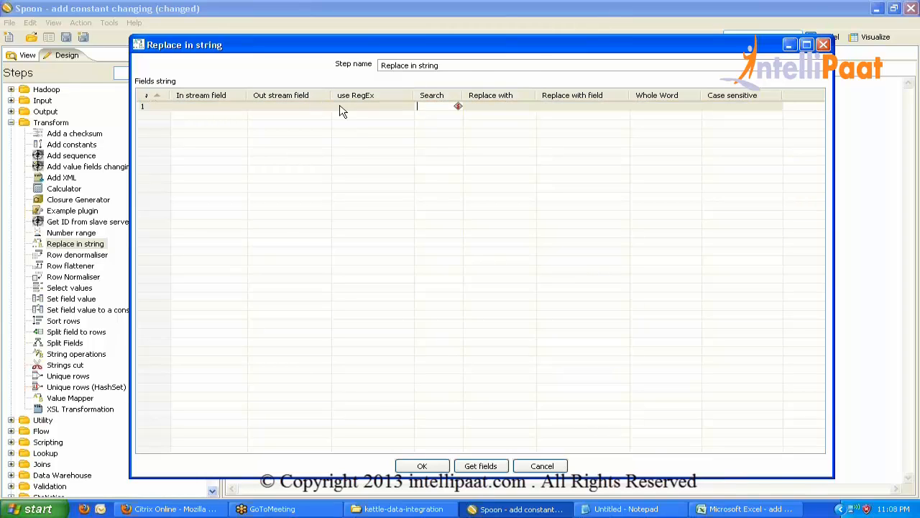
pyautogui.click(501, 106)
# Set rule 1's input field, whole-word option and case sensitivity N, then delete that grid row.
pyautogui.click(581, 113)
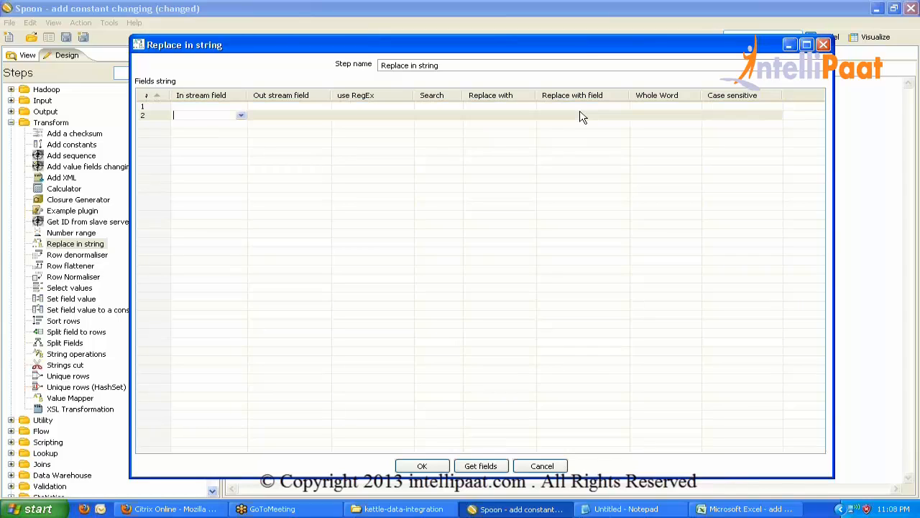
pyautogui.click(579, 107)
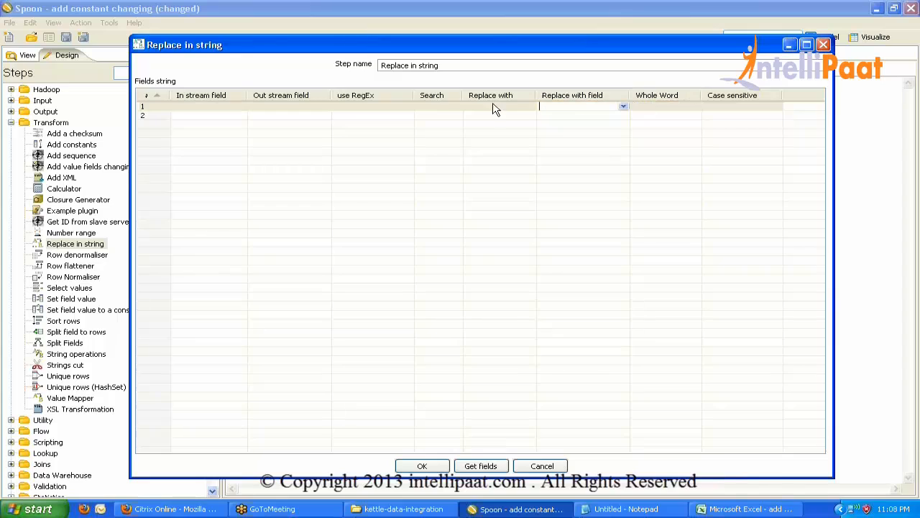
pyautogui.click(207, 105)
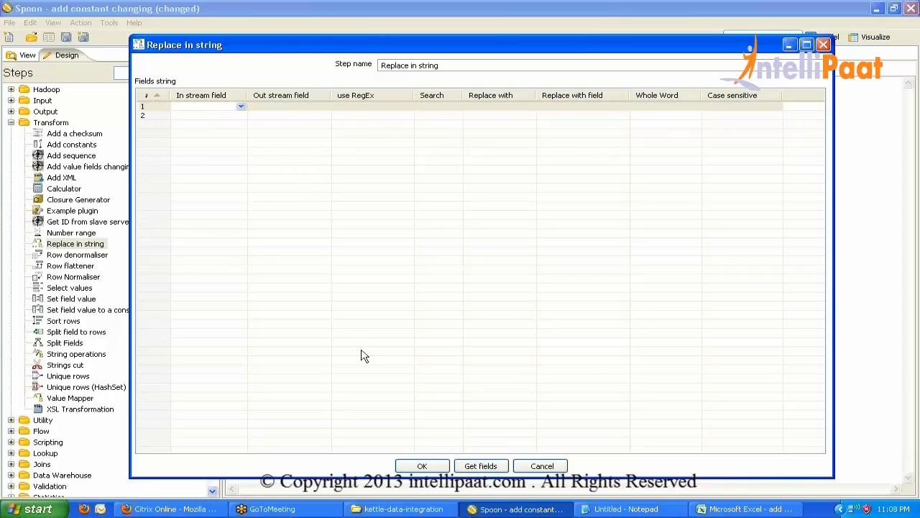
pyautogui.click(579, 107)
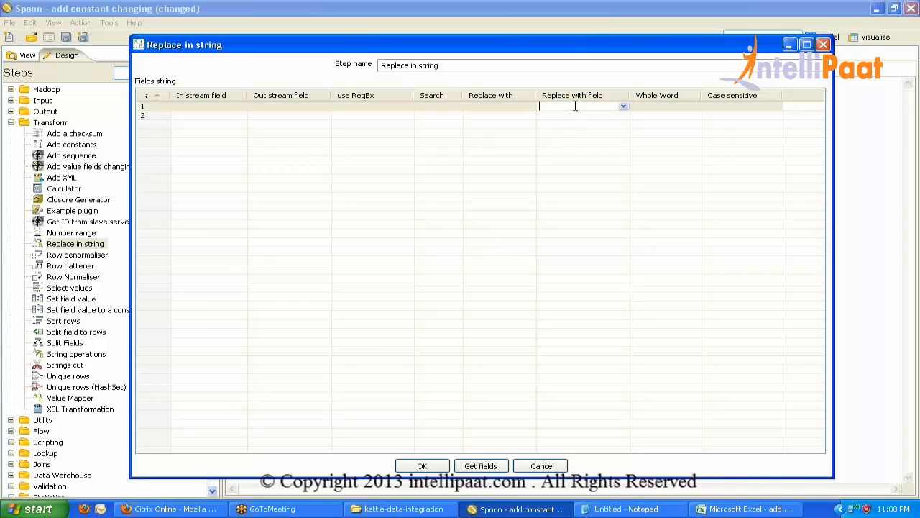
pyautogui.click(669, 106)
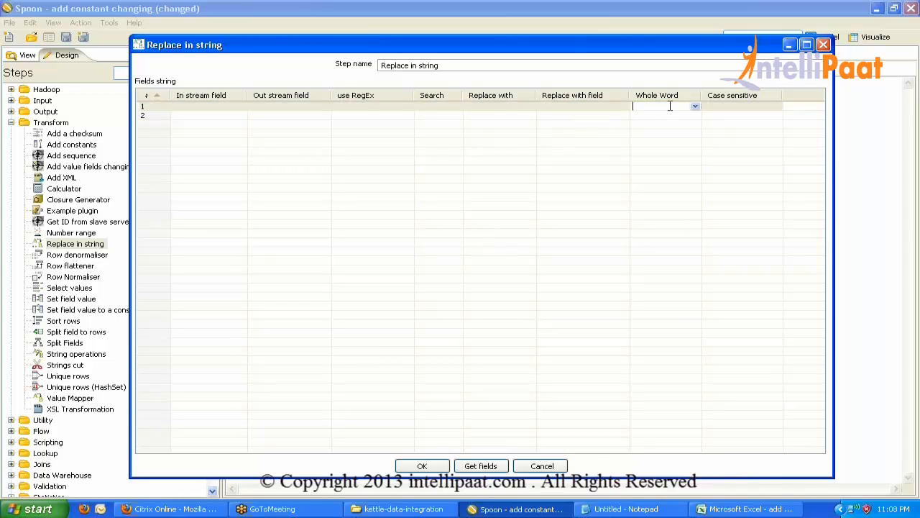
pyautogui.click(738, 107)
pyautogui.click(777, 108)
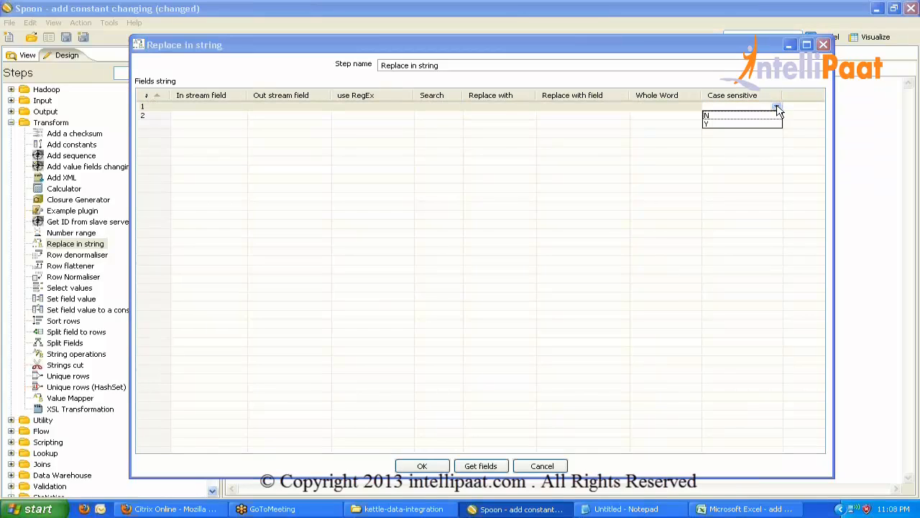
pyautogui.click(725, 115)
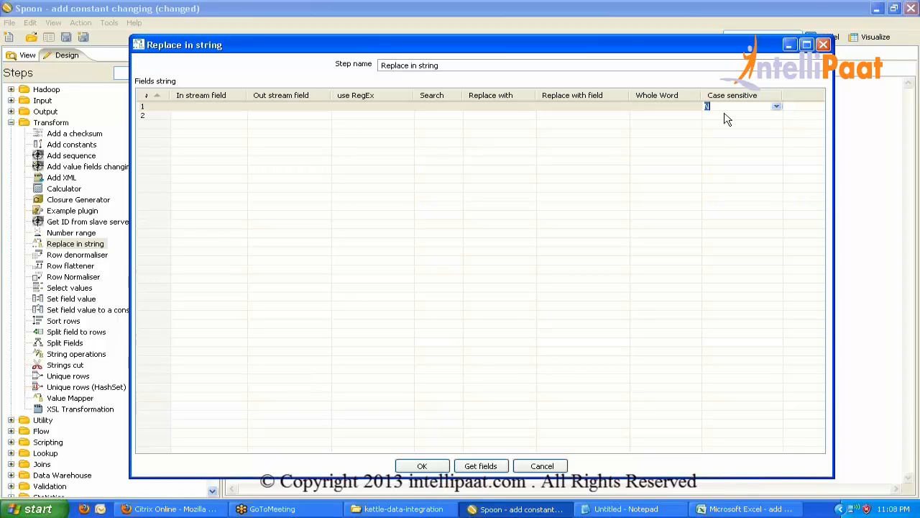
pyautogui.click(145, 107)
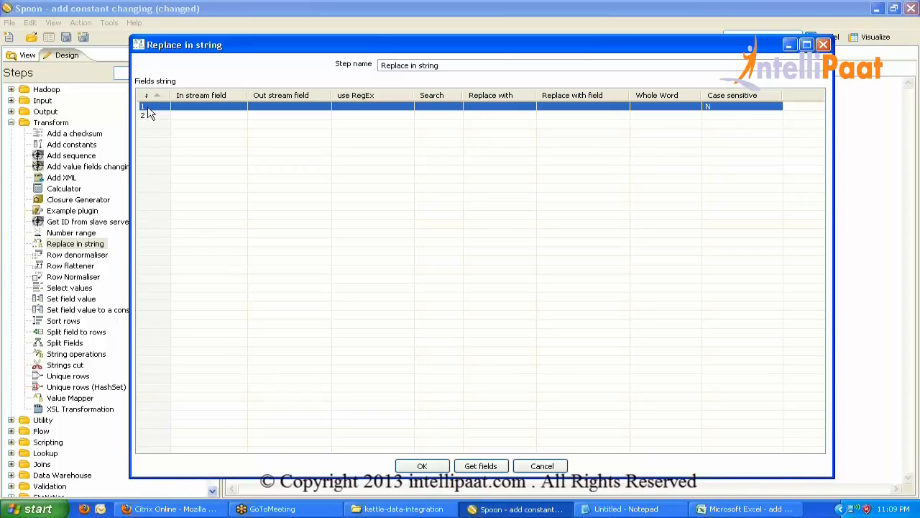
pyautogui.press('Delete')
pyautogui.click(430, 468)
pyautogui.click(744, 509)
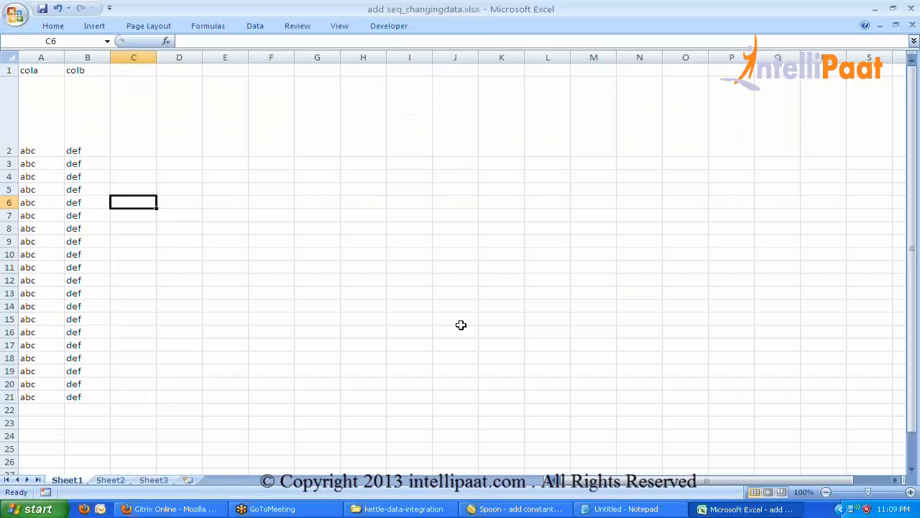
pyautogui.click(27, 151)
pyautogui.click(503, 509)
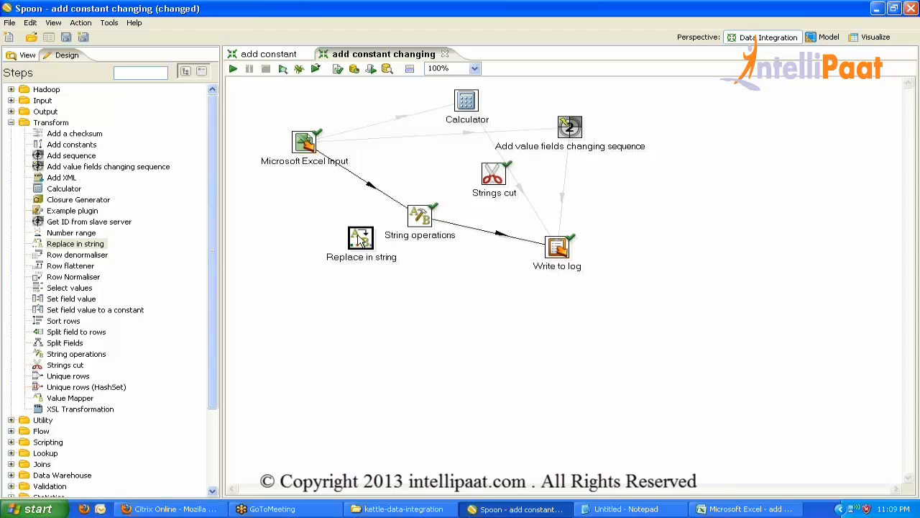
# Splice Replace in string into the Excel Input–String operations hop, try search value abc, then cancel.
pyautogui.moveTo(360, 239); pyautogui.dragTo(370, 181)
pyautogui.click(514, 269)
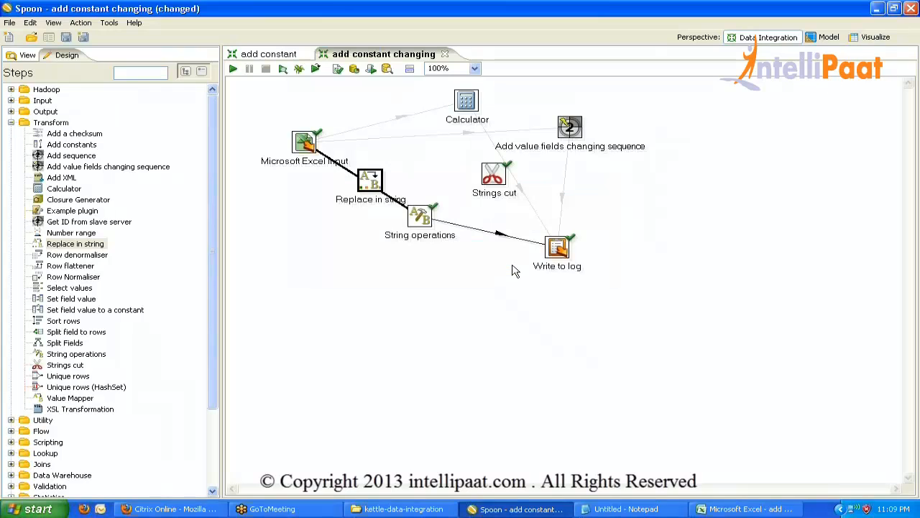
pyautogui.doubleClick(371, 181)
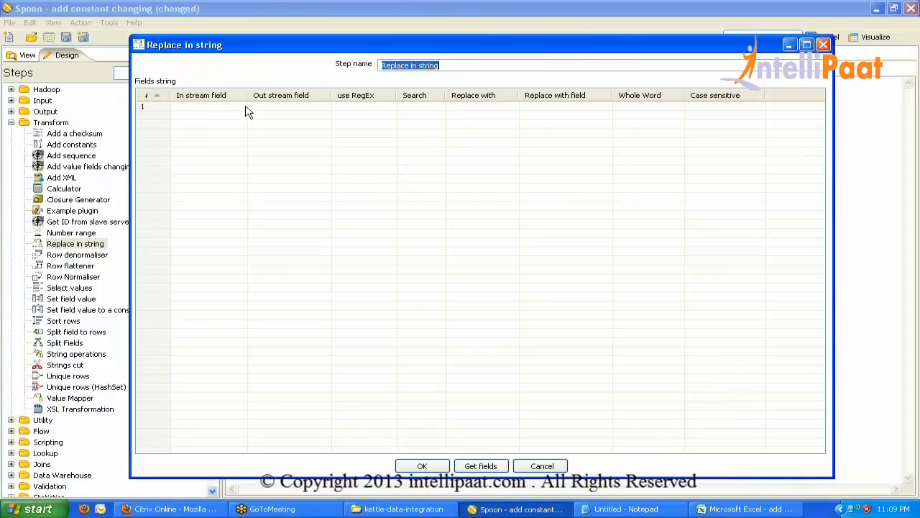
pyautogui.click(223, 106)
pyautogui.click(414, 105)
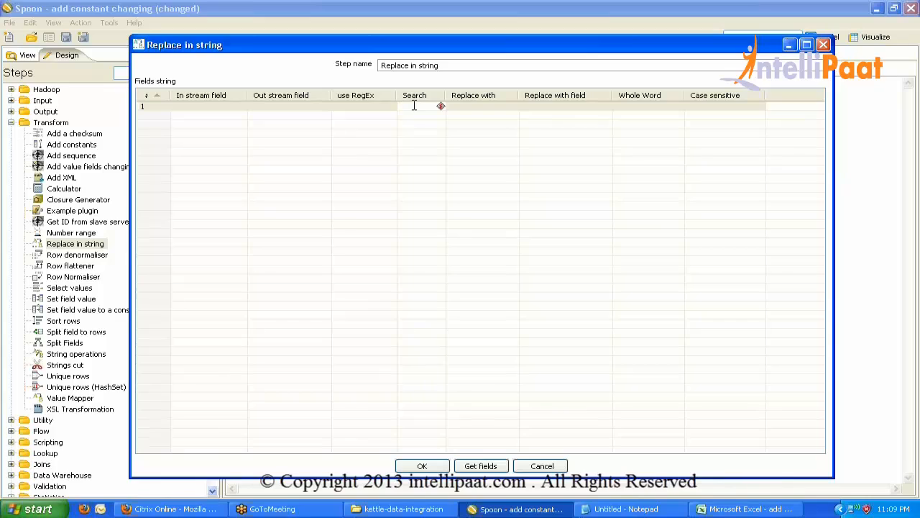
pyautogui.write('abc')
pyautogui.click(483, 106)
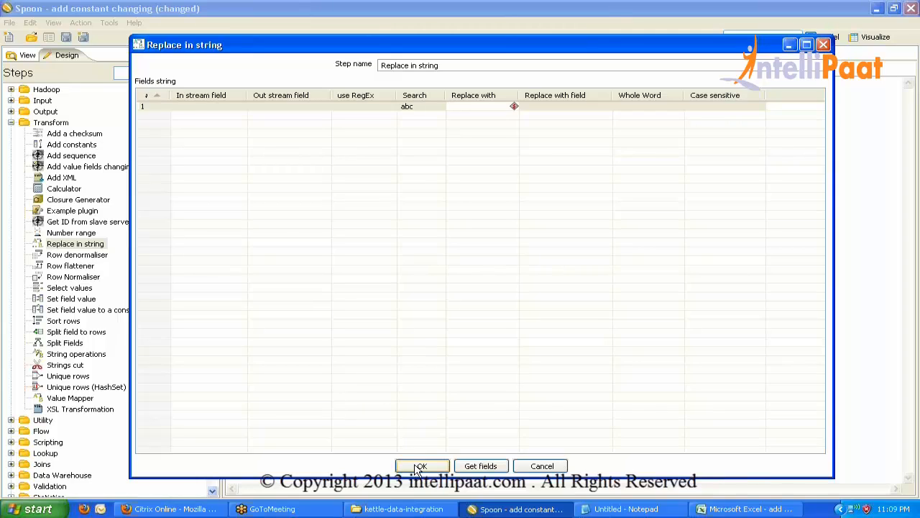
pyautogui.click(542, 466)
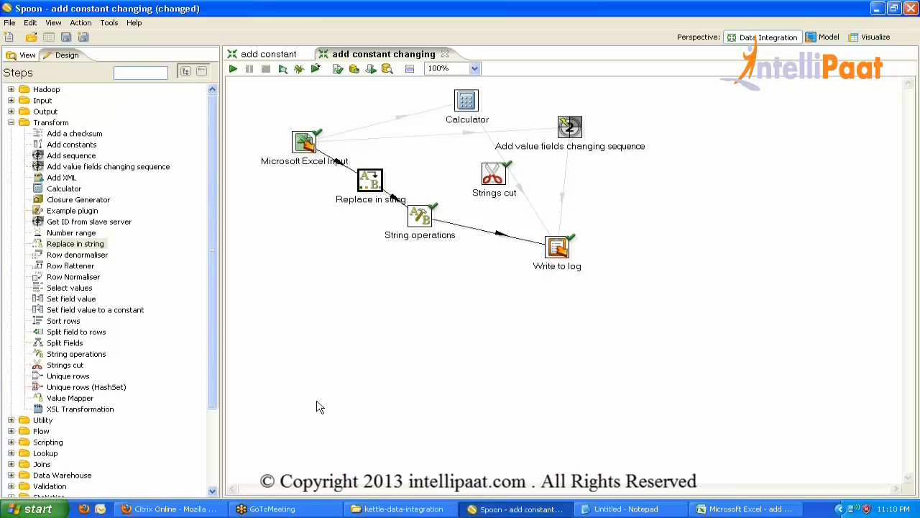
# Place Row denormaliser, Row flattener, Row Normaliser and Add XML steps along the bottom of the canvas.
pyautogui.click(77, 257)
pyautogui.moveTo(77, 259); pyautogui.dragTo(272, 426)
pyautogui.moveTo(70, 266); pyautogui.dragTo(343, 424)
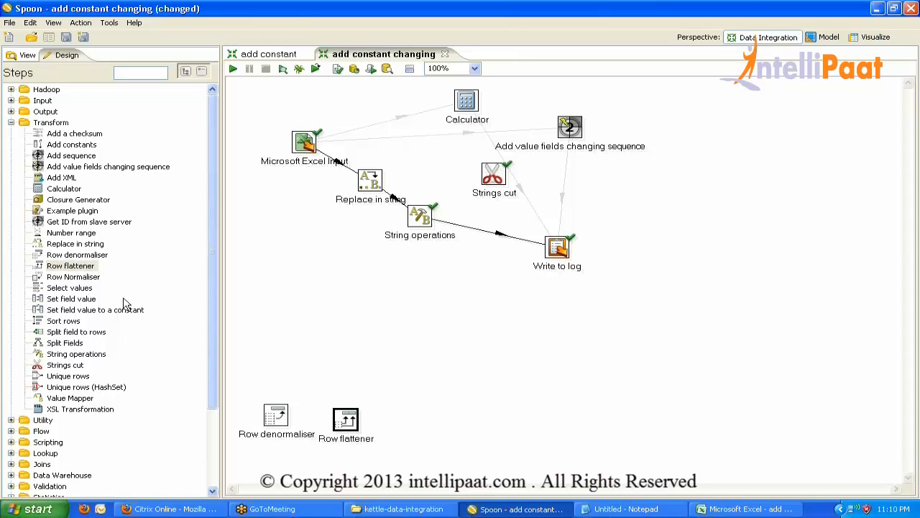
pyautogui.click(89, 279)
pyautogui.moveTo(88, 281); pyautogui.dragTo(407, 422)
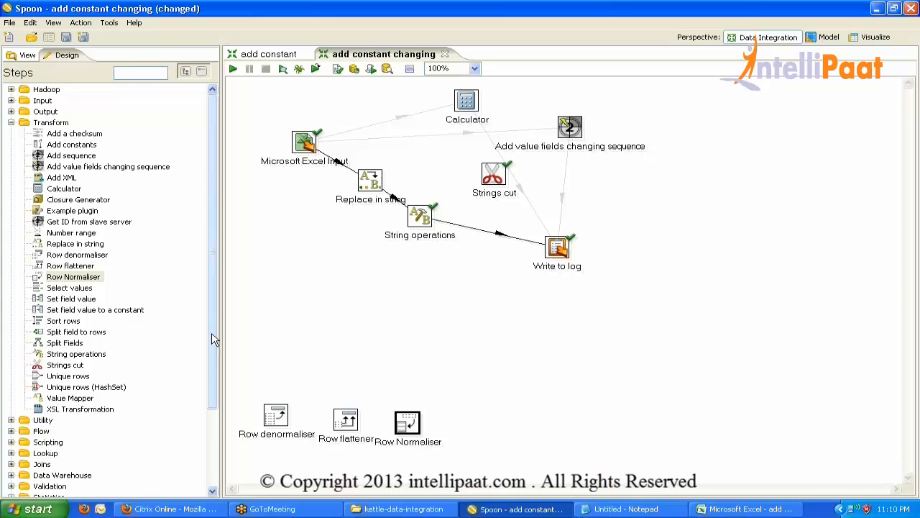
pyautogui.click(70, 179)
pyautogui.moveTo(69, 178); pyautogui.dragTo(467, 428)
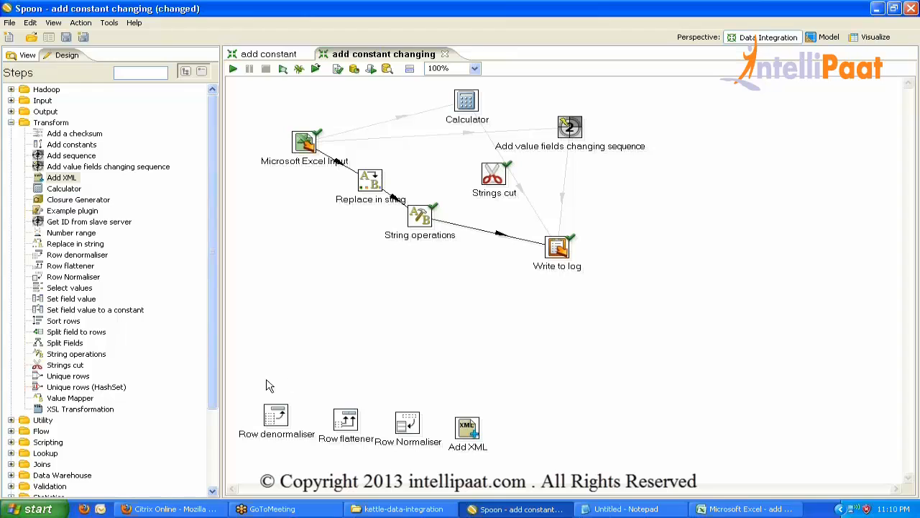
pyautogui.moveTo(260, 386); pyautogui.dragTo(532, 483)
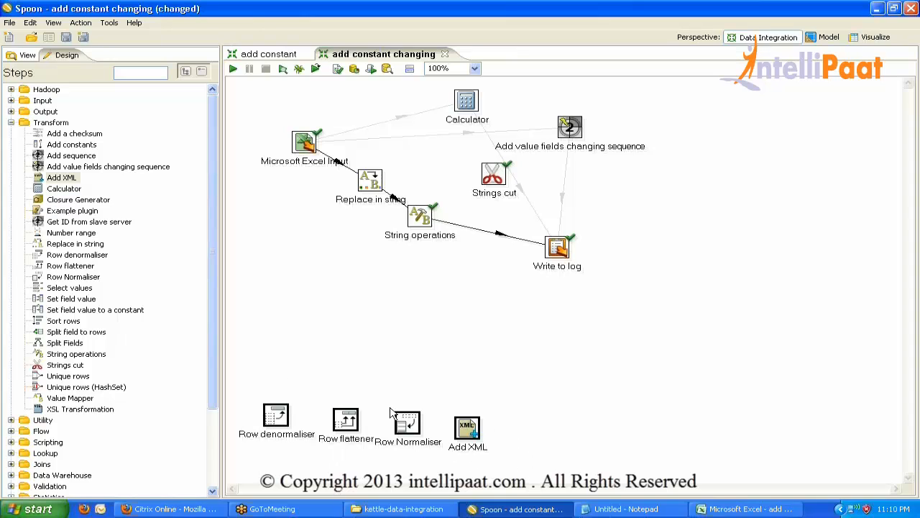
pyautogui.click(364, 366)
# Splice a Select values step between String operations and Write to log and open its settings.
pyautogui.moveTo(70, 288); pyautogui.dragTo(475, 235)
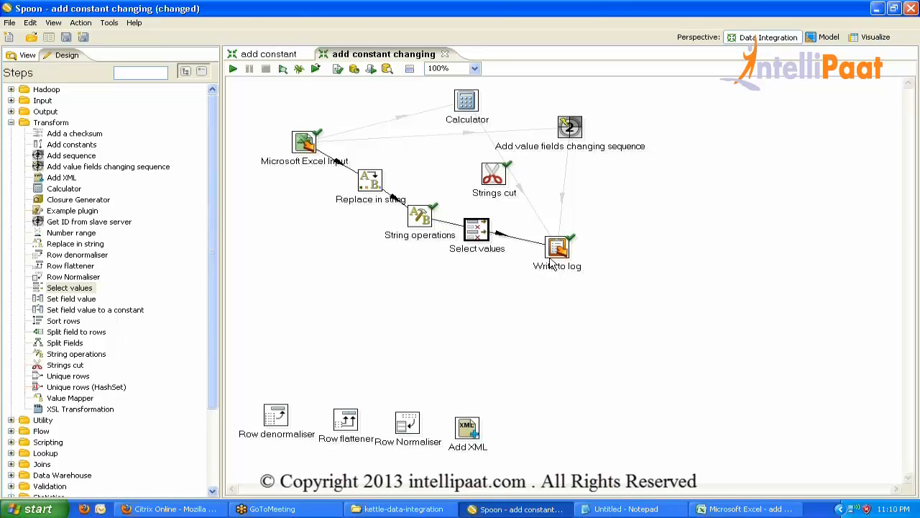
pyautogui.moveTo(558, 261); pyautogui.dragTo(658, 267)
pyautogui.moveTo(484, 237); pyautogui.dragTo(503, 239)
pyautogui.click(522, 267)
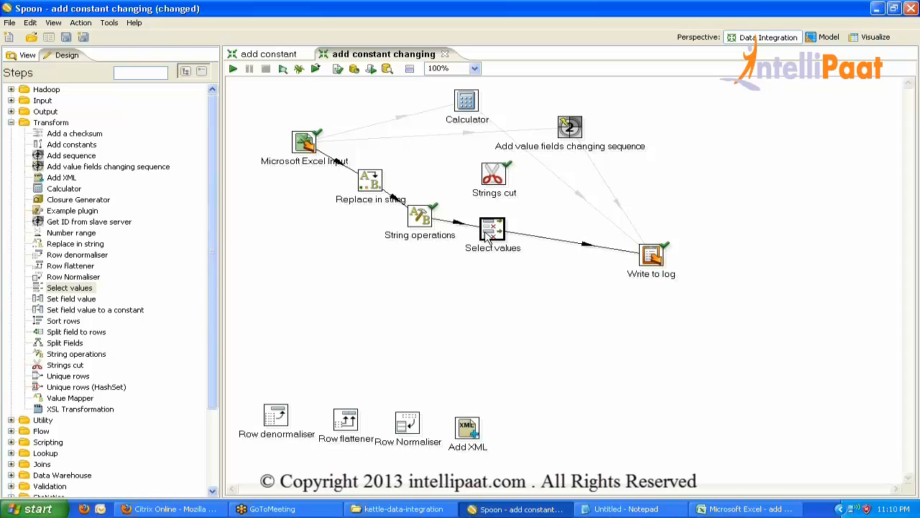
pyautogui.doubleClick(488, 236)
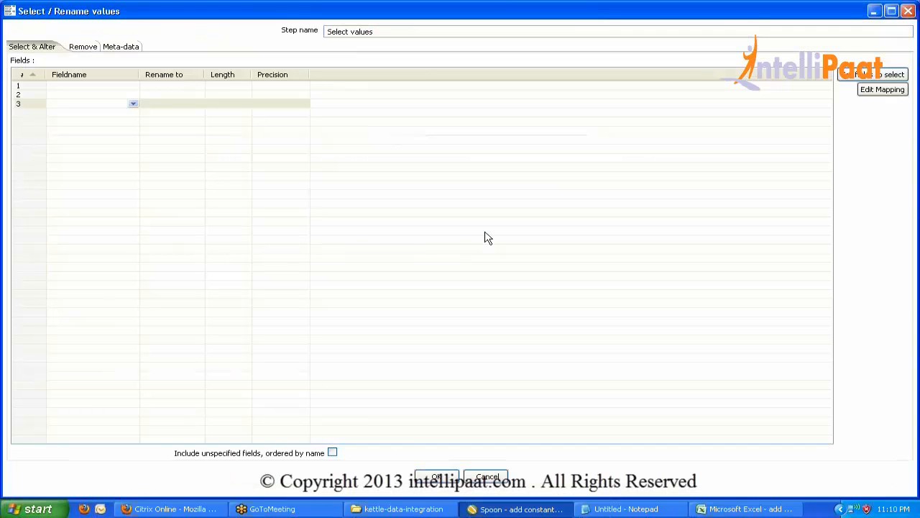
# Load cola and colb into Select values with Get fields, then enter cola's new name CountryName.
pyautogui.click(866, 77)
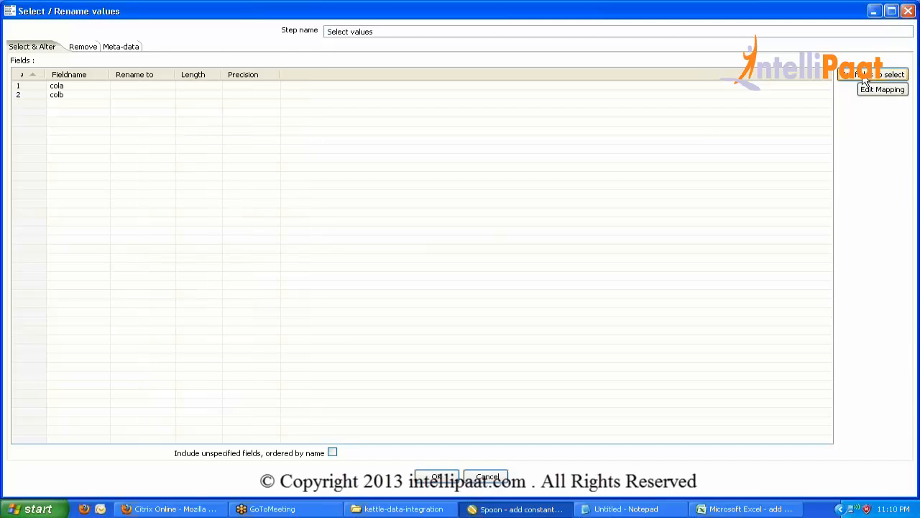
pyautogui.click(437, 477)
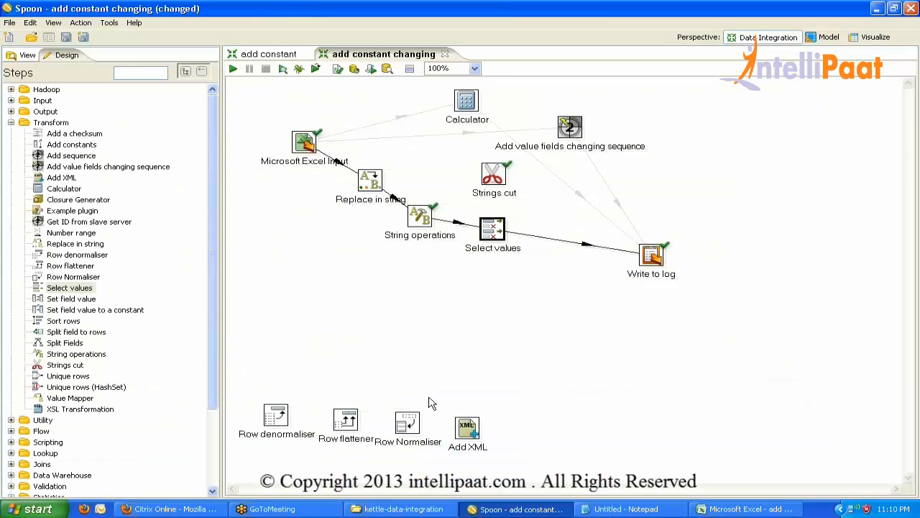
pyautogui.doubleClick(496, 229)
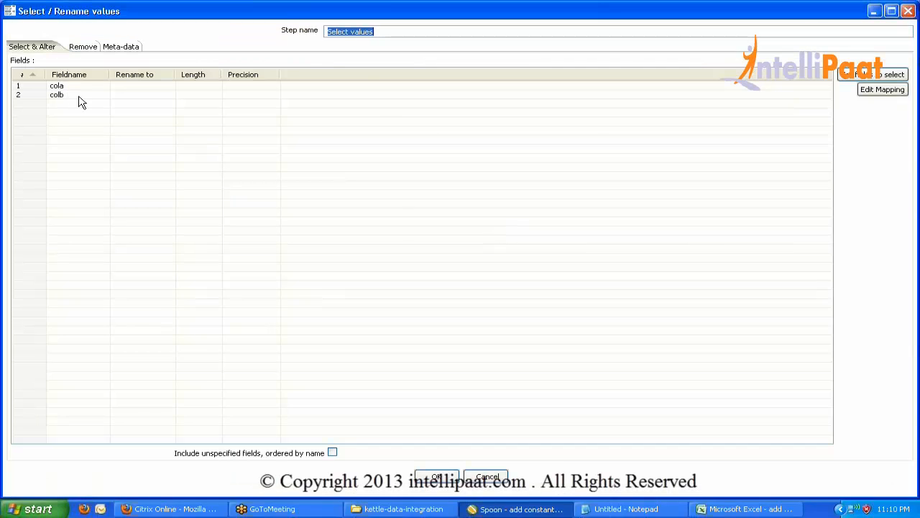
pyautogui.click(128, 84)
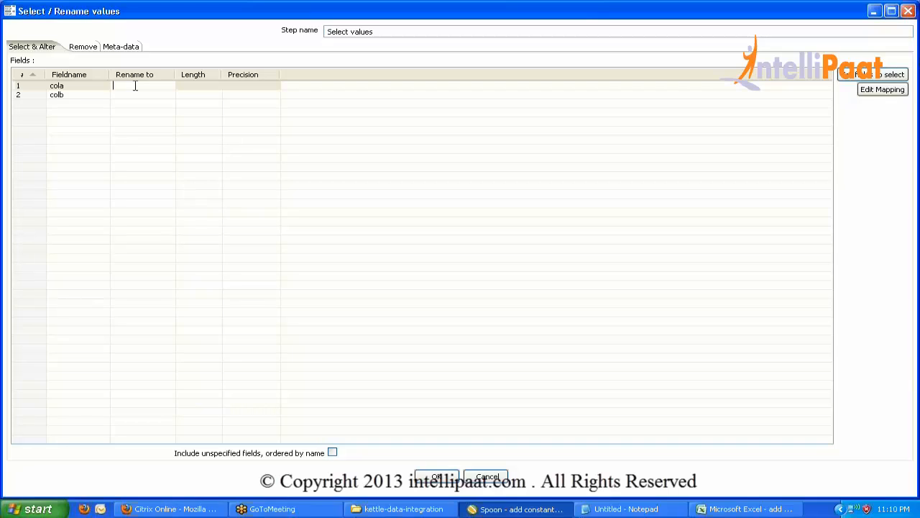
pyautogui.write('Na')
pyautogui.write('Name')
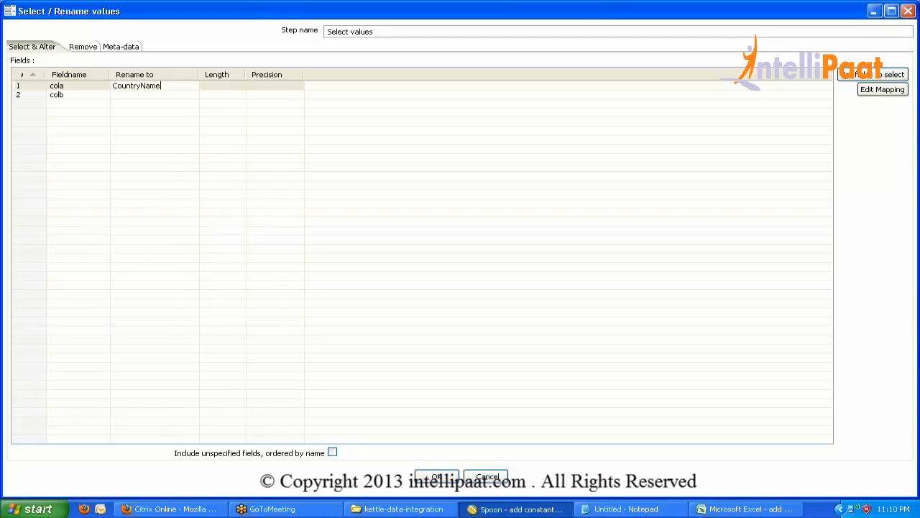
pyautogui.click(140, 94)
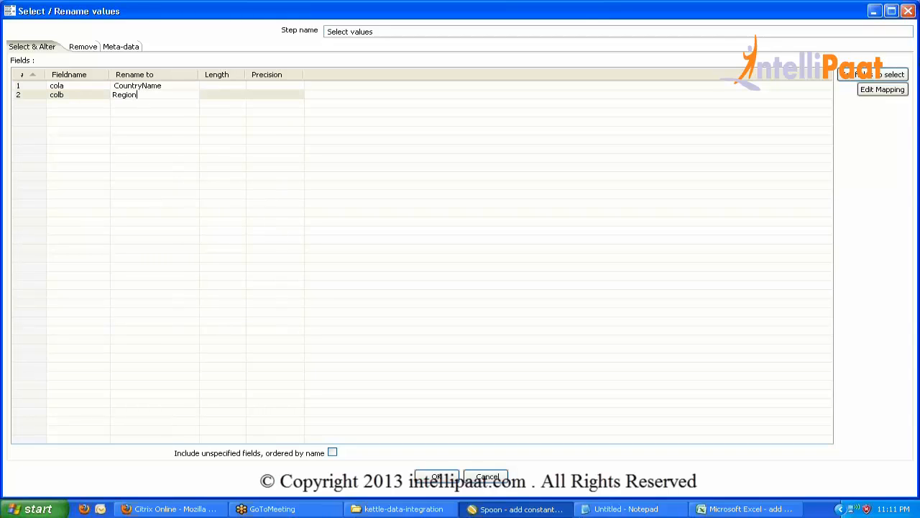
# Rename colb to Region and leave only cola in the Remove fields list.
pyautogui.write('Region')
pyautogui.click(83, 48)
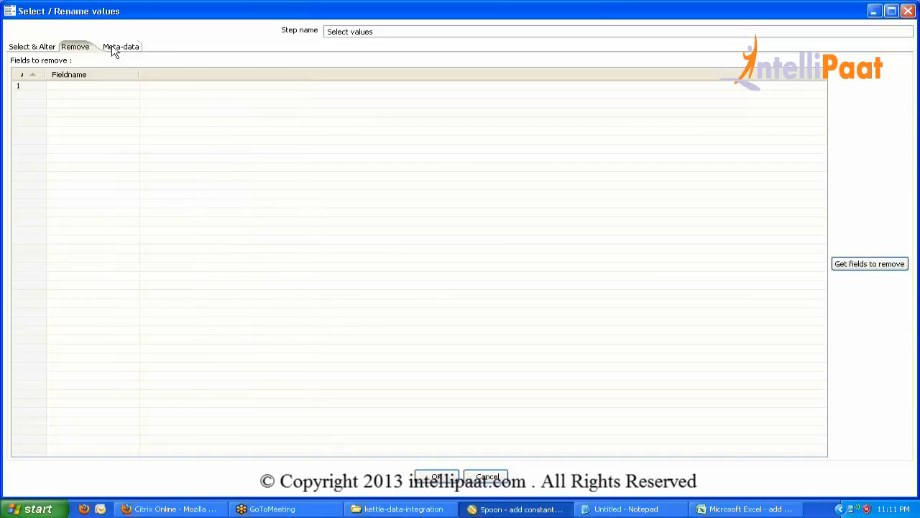
pyautogui.click(49, 46)
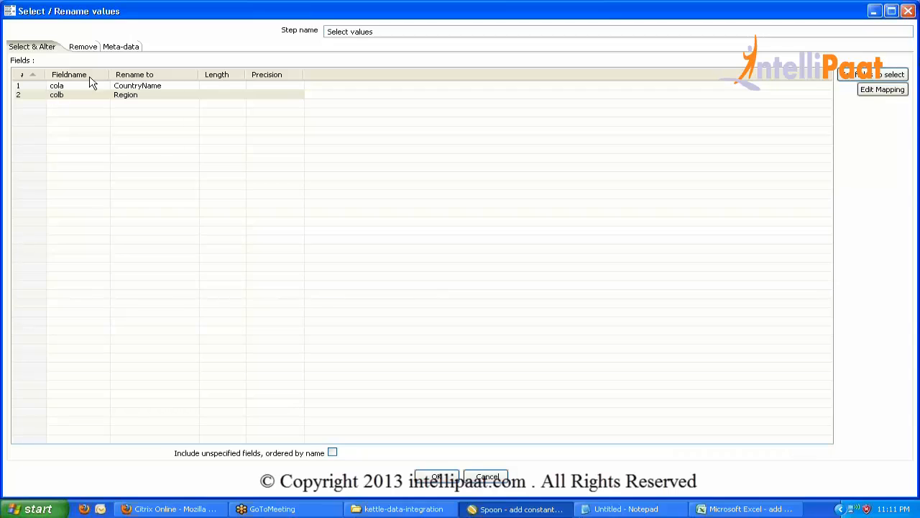
pyautogui.click(89, 51)
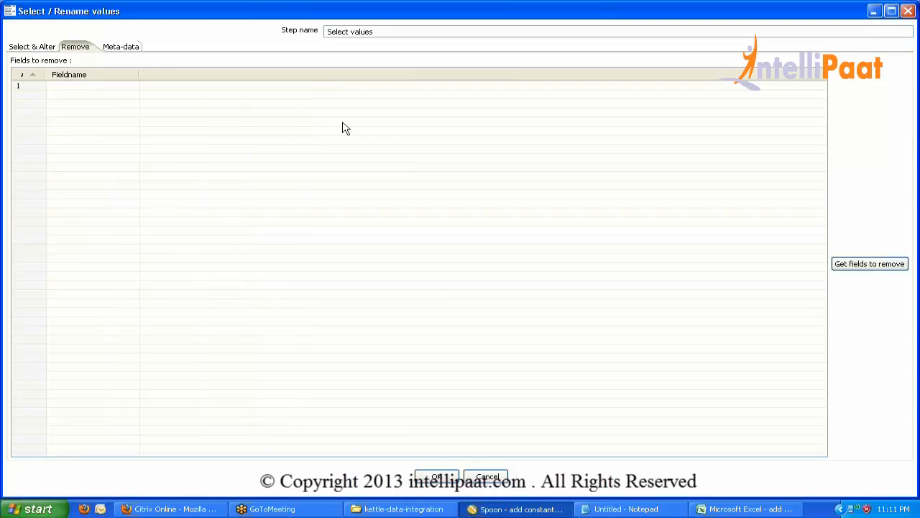
pyautogui.click(849, 264)
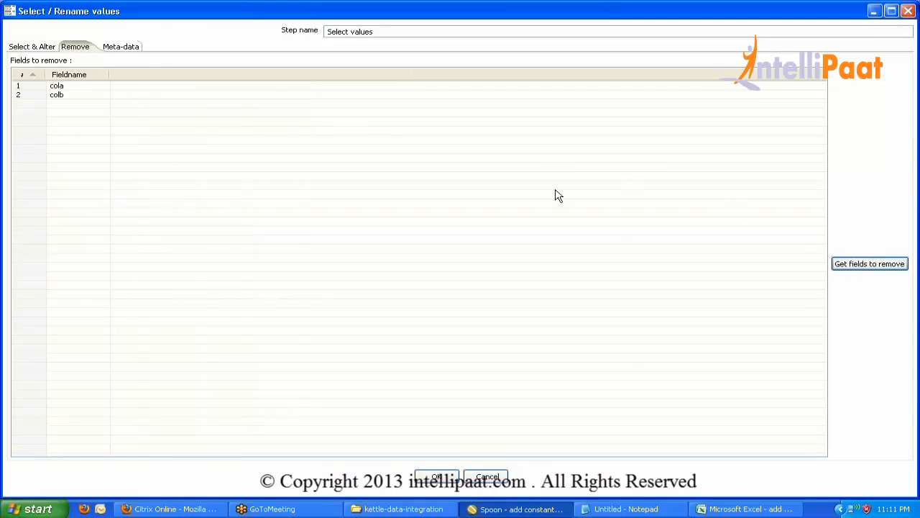
pyautogui.click(29, 94)
pyautogui.press('Delete')
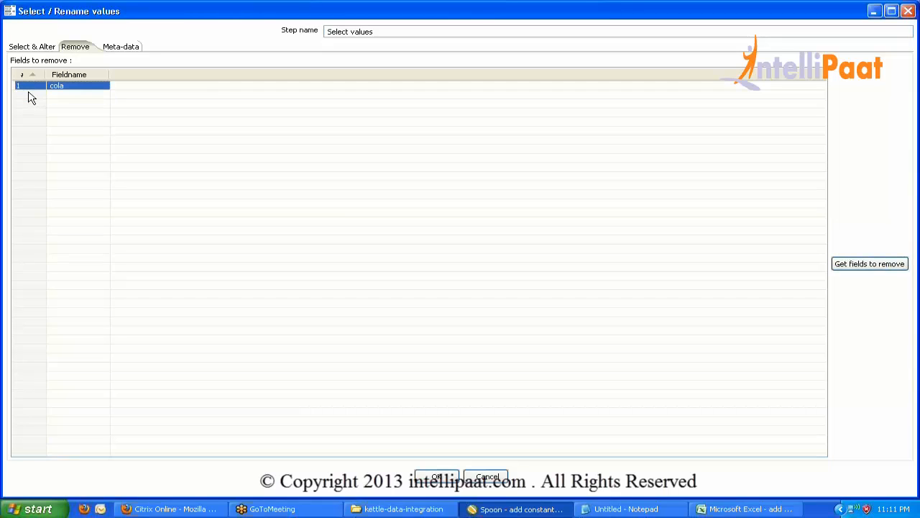
# In the Meta-data tab, load cola and colb and change cola's type to Integer.
pyautogui.click(121, 48)
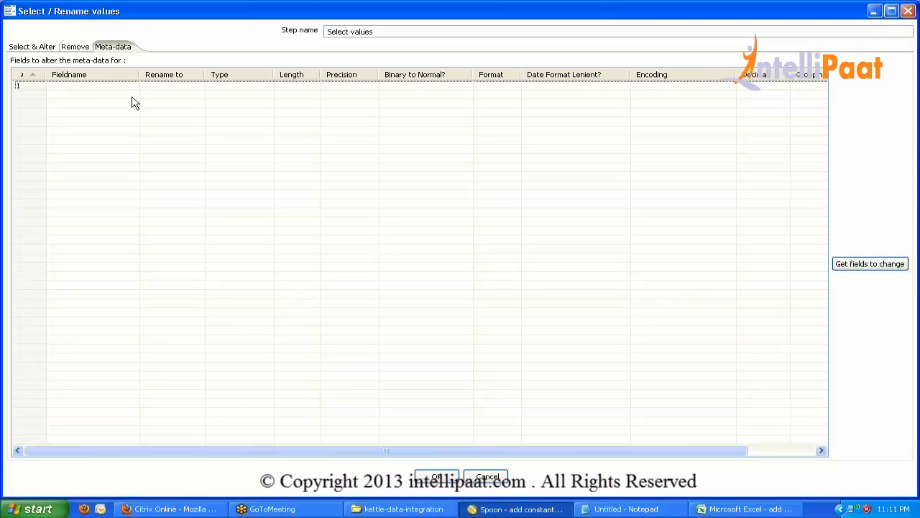
pyautogui.click(853, 264)
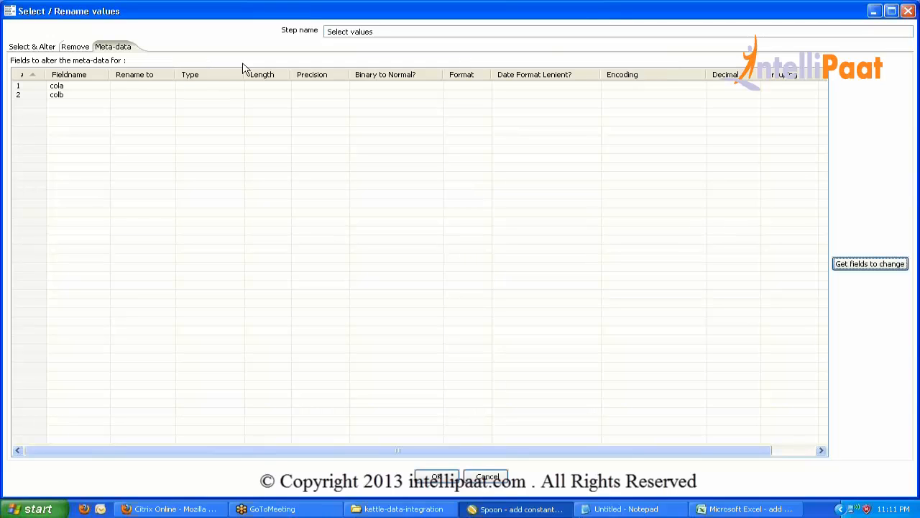
pyautogui.click(242, 87)
pyautogui.click(239, 88)
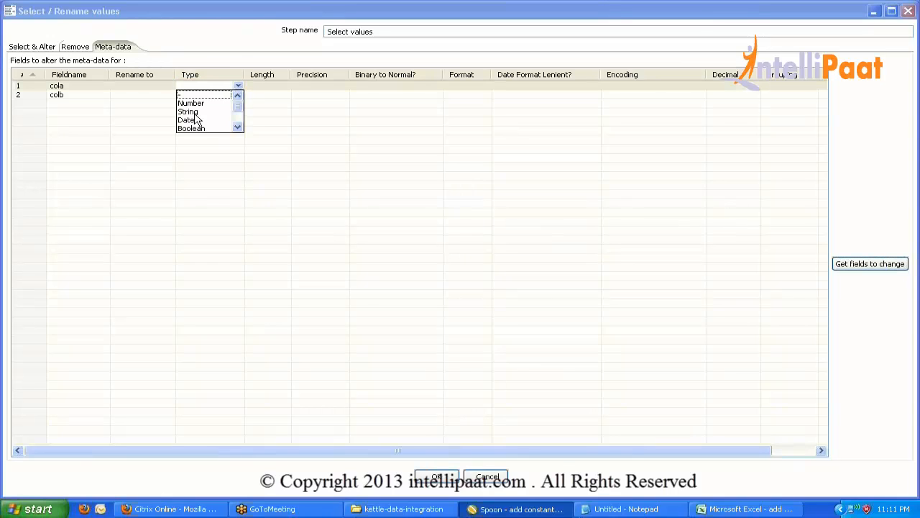
pyautogui.click(239, 130)
pyautogui.click(239, 129)
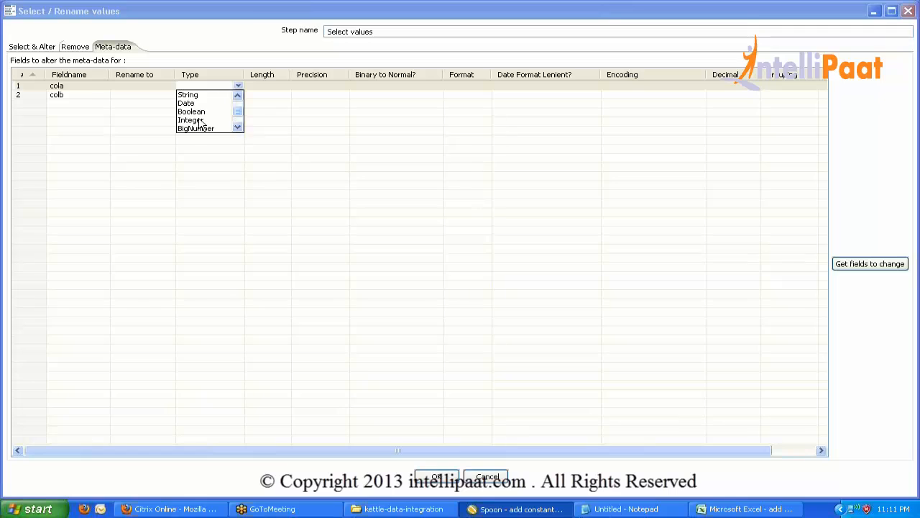
pyautogui.click(197, 120)
pyautogui.click(35, 88)
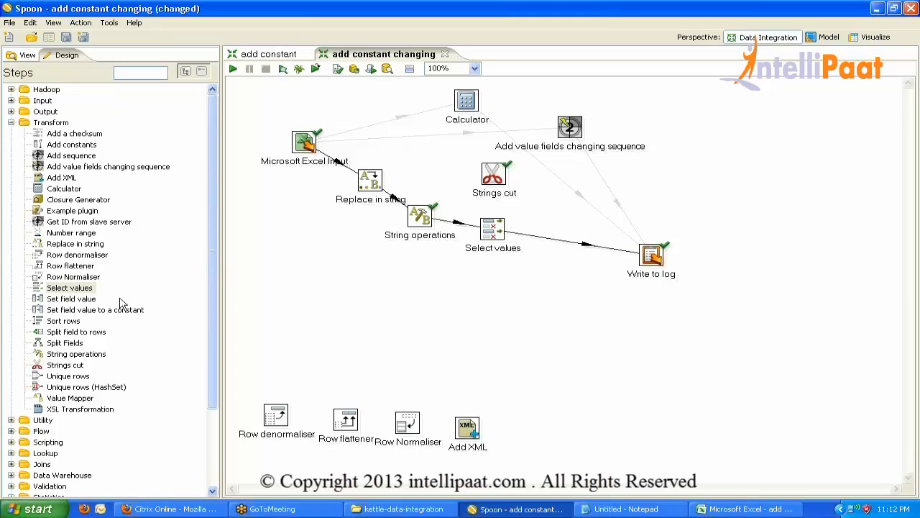
# Add a Set field value step and splice it into the Select values–Write to log hop.
pyautogui.moveTo(79, 301); pyautogui.dragTo(308, 263)
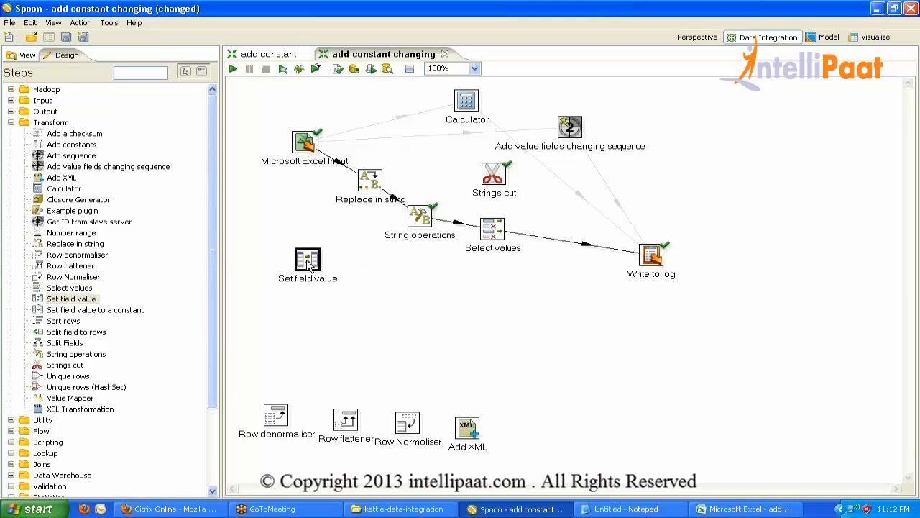
pyautogui.doubleClick(307, 261)
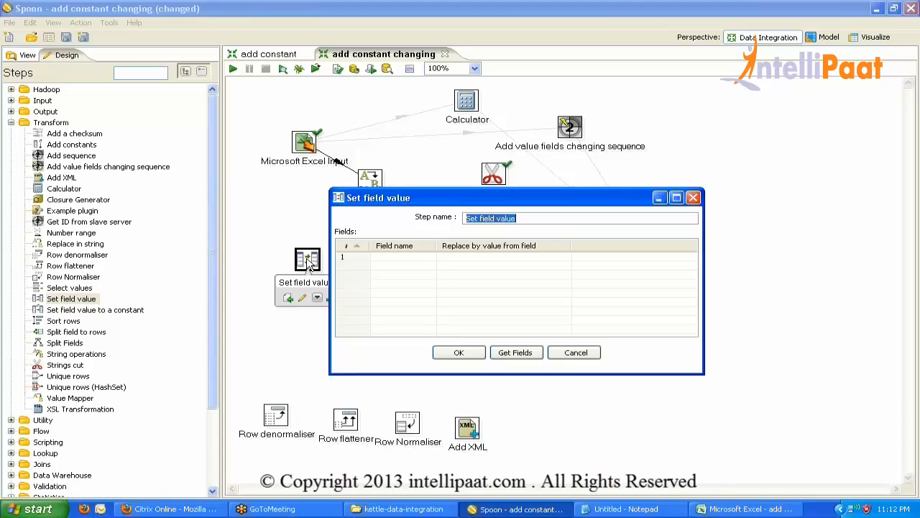
pyautogui.click(405, 257)
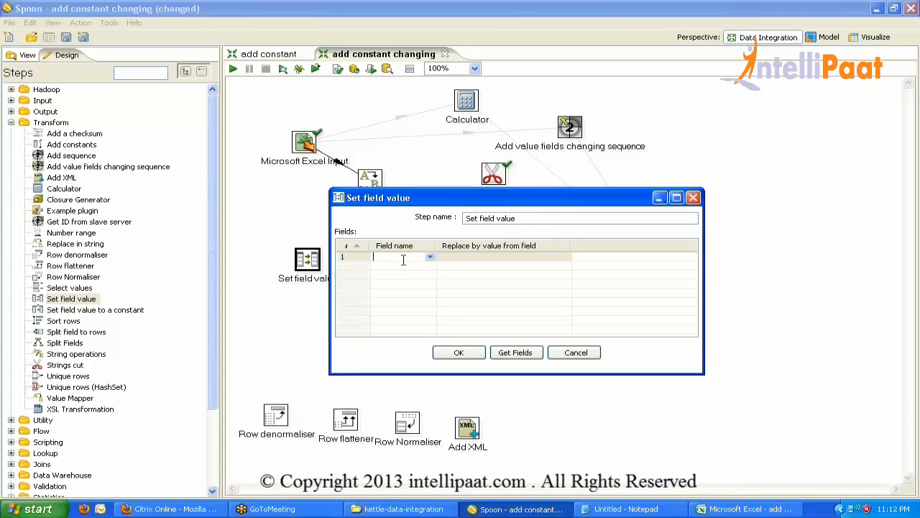
pyautogui.click(576, 352)
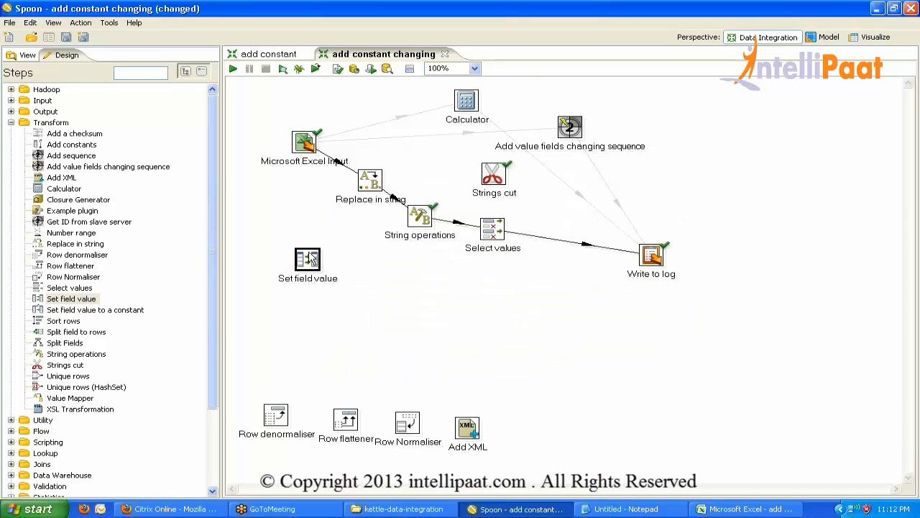
pyautogui.moveTo(307, 261); pyautogui.dragTo(561, 239)
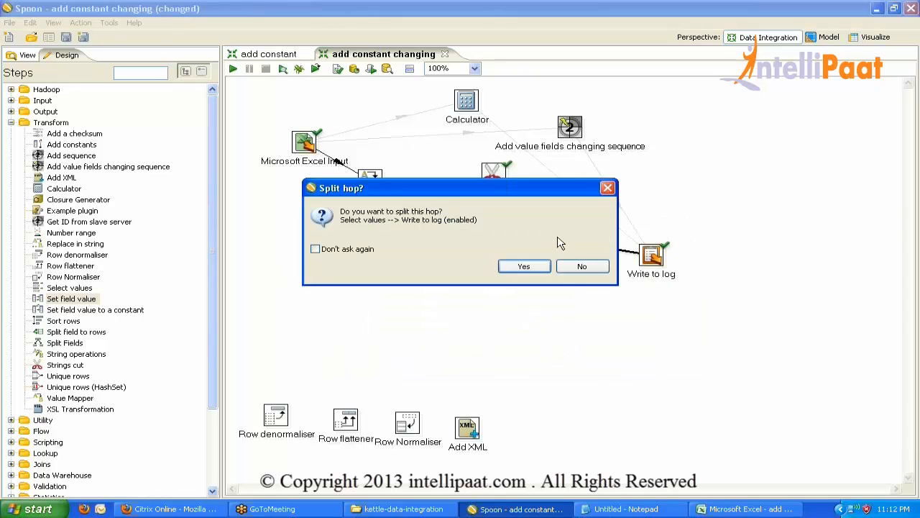
pyautogui.click(534, 270)
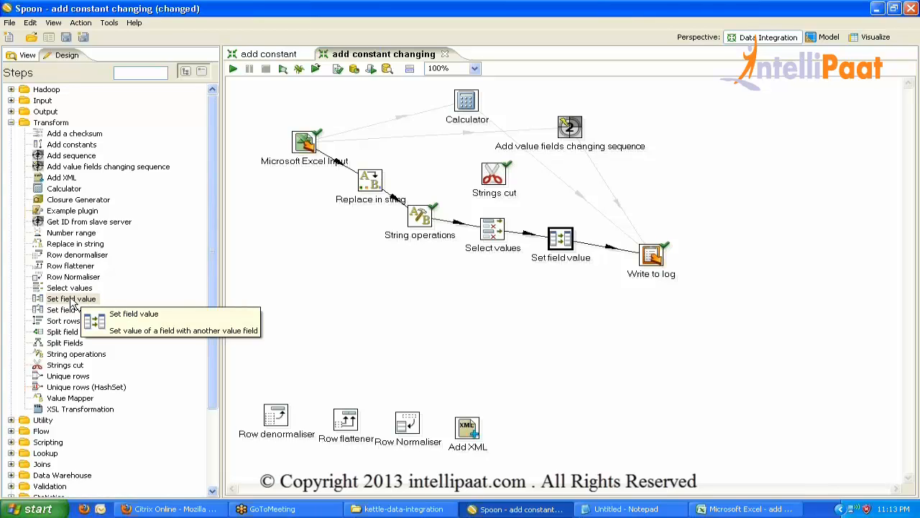
# Inspect the Set field value step's field list and close it without changes.
pyautogui.doubleClick(559, 242)
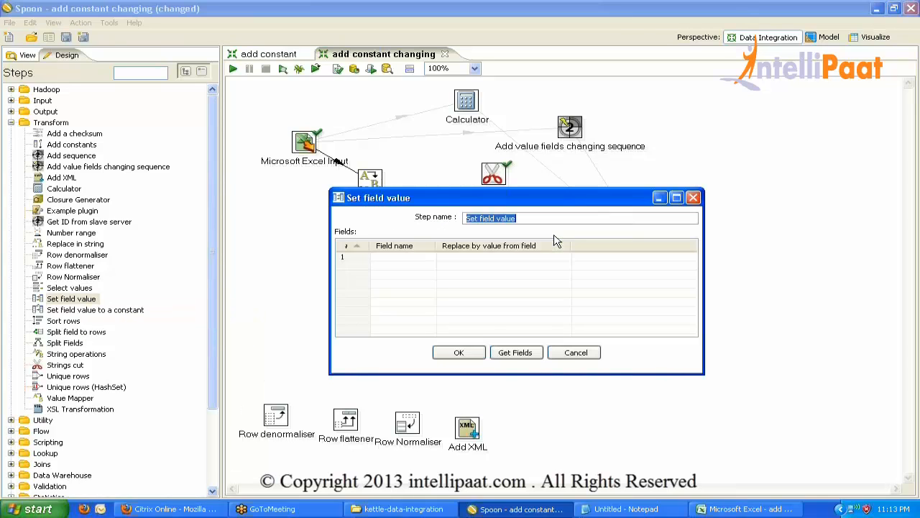
pyautogui.click(420, 259)
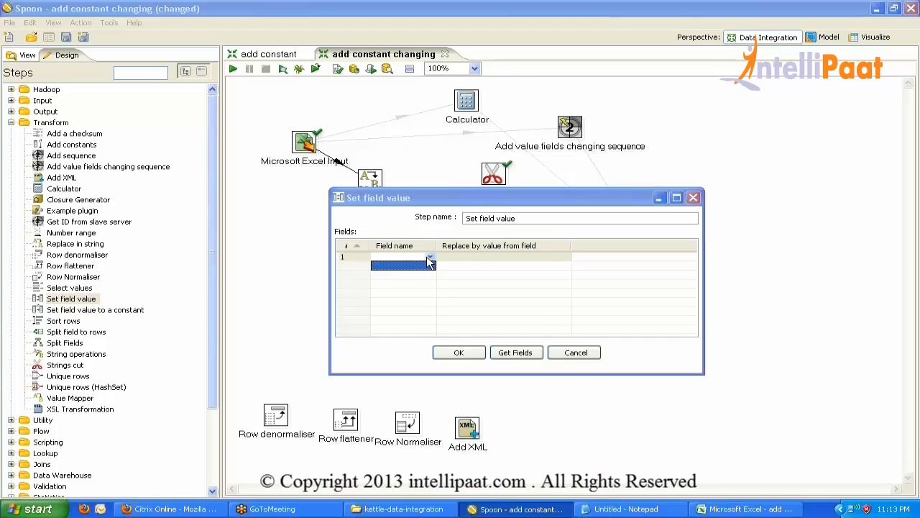
pyautogui.click(471, 354)
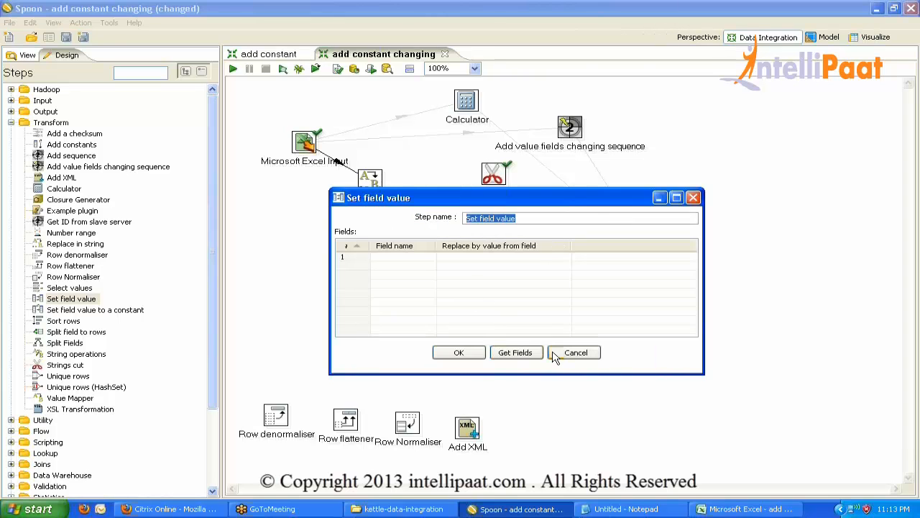
pyautogui.click(574, 352)
# Delete the cola and colb rows from the Select values Meta-data tab.
pyautogui.doubleClick(493, 231)
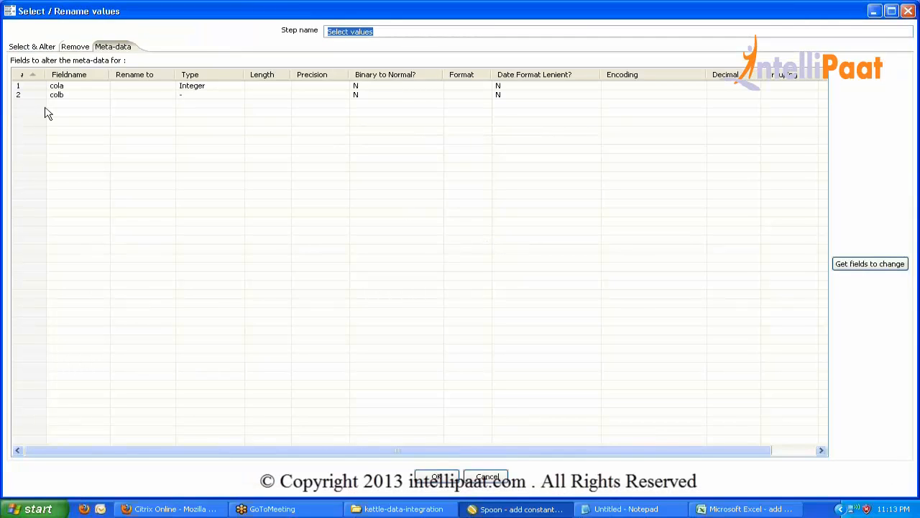
pyautogui.click(32, 92)
pyautogui.hotkey('ctrl', 'a')
pyautogui.press('Delete')
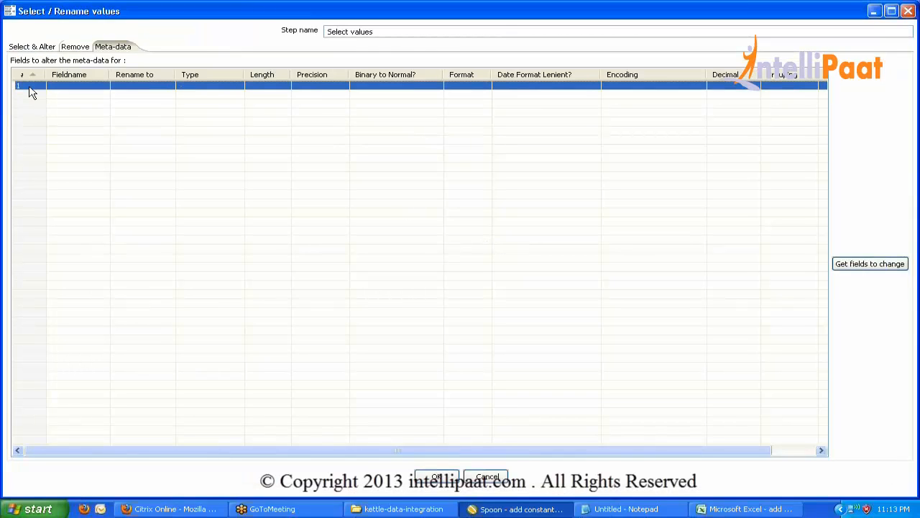
# Remove the colb → Region rename row, leaving only cola → CountryName, and confirm.
pyautogui.click(34, 48)
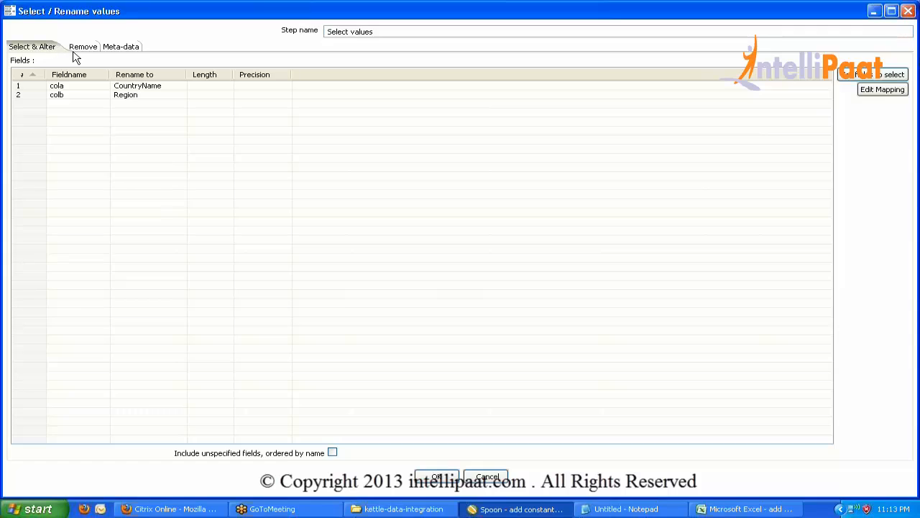
pyautogui.click(82, 46)
pyautogui.click(35, 87)
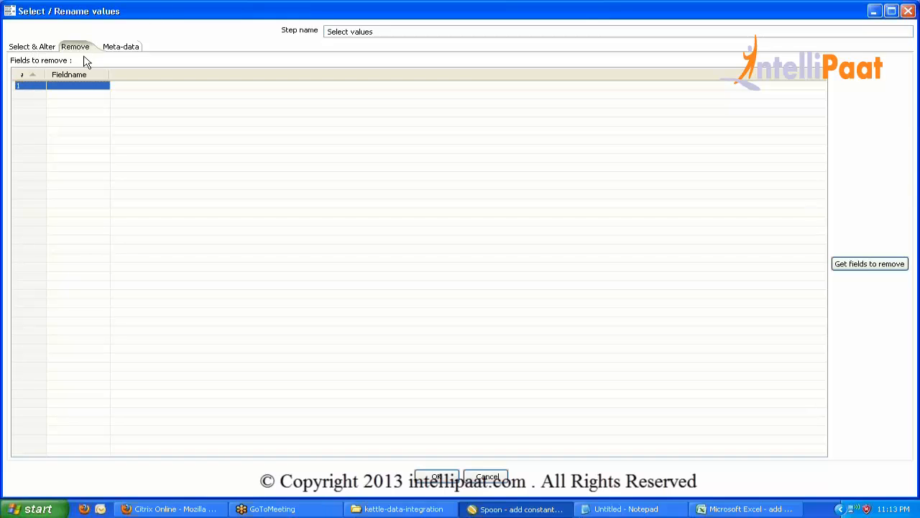
pyautogui.click(33, 47)
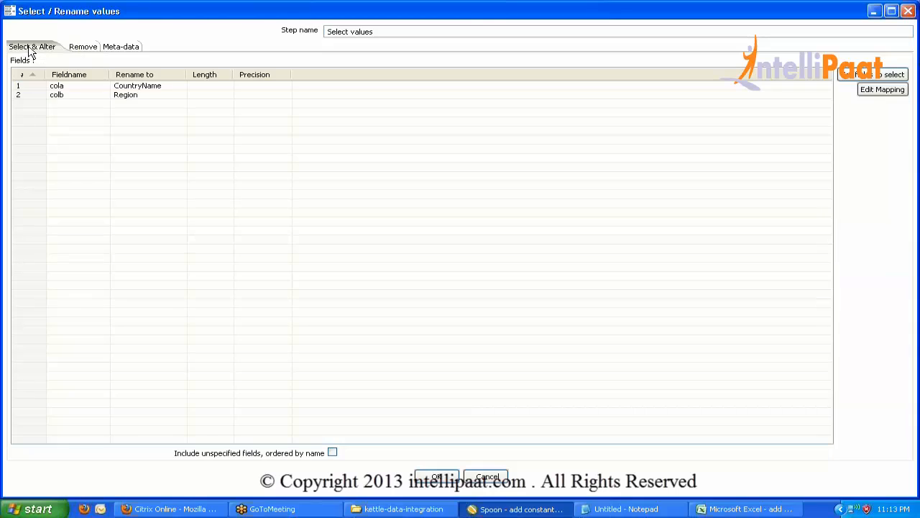
pyautogui.click(25, 100)
pyautogui.press('Delete')
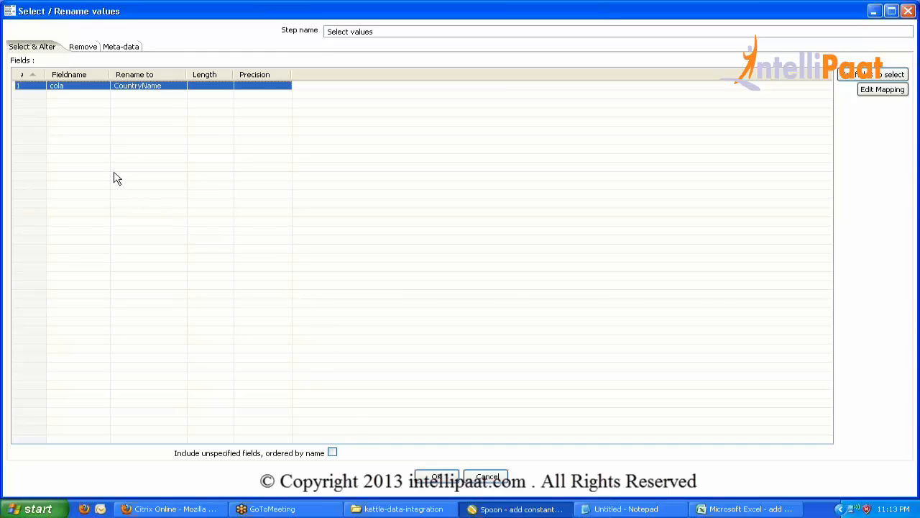
pyautogui.click(87, 47)
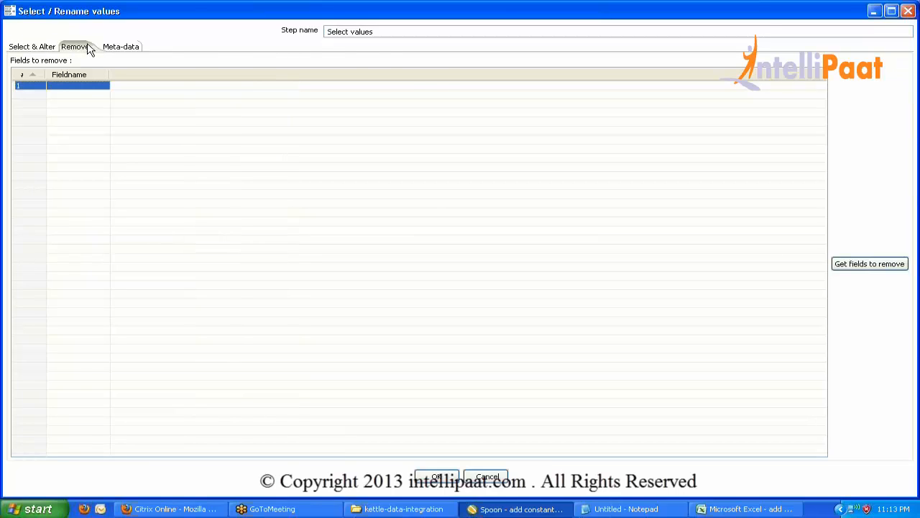
pyautogui.click(444, 473)
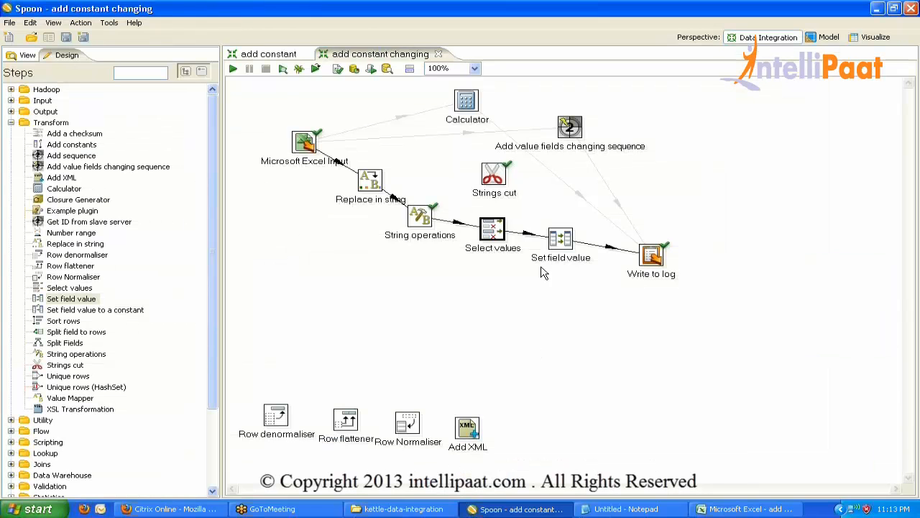
# Fetch the incoming fields into Set field value and confirm.
pyautogui.doubleClick(561, 239)
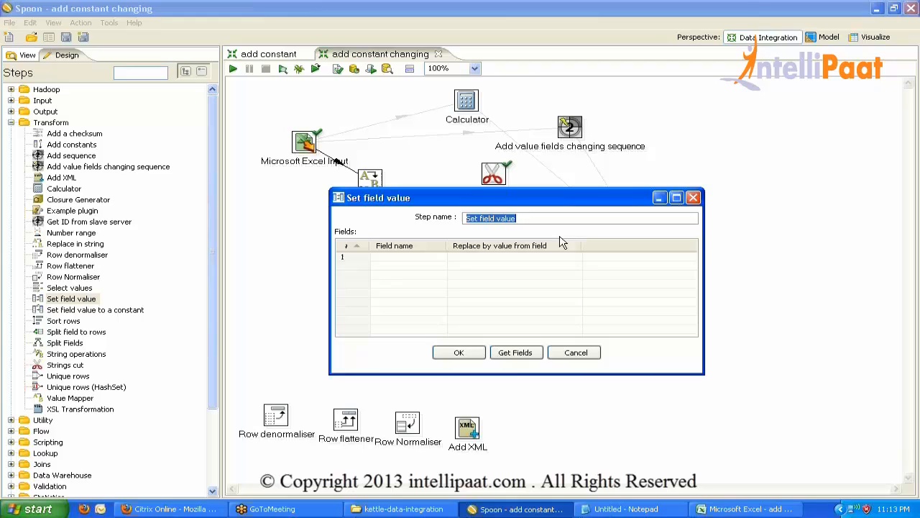
pyautogui.click(515, 353)
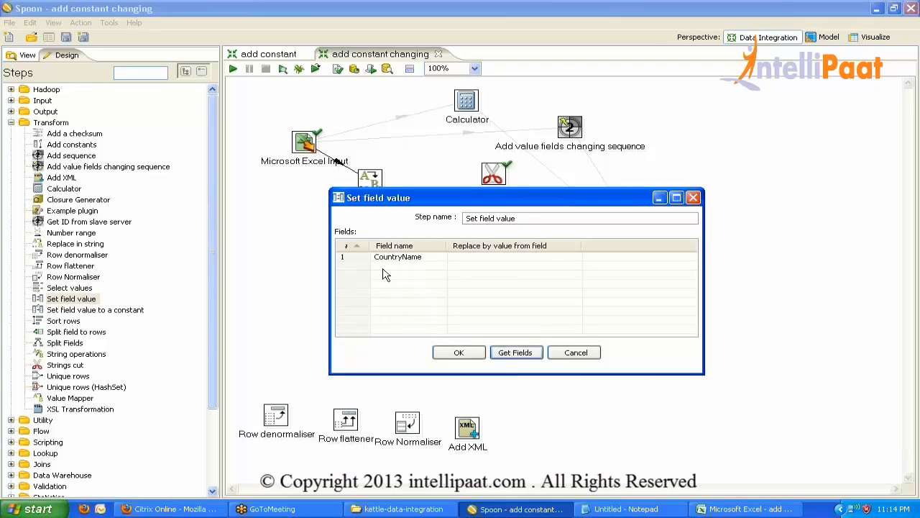
pyautogui.click(460, 353)
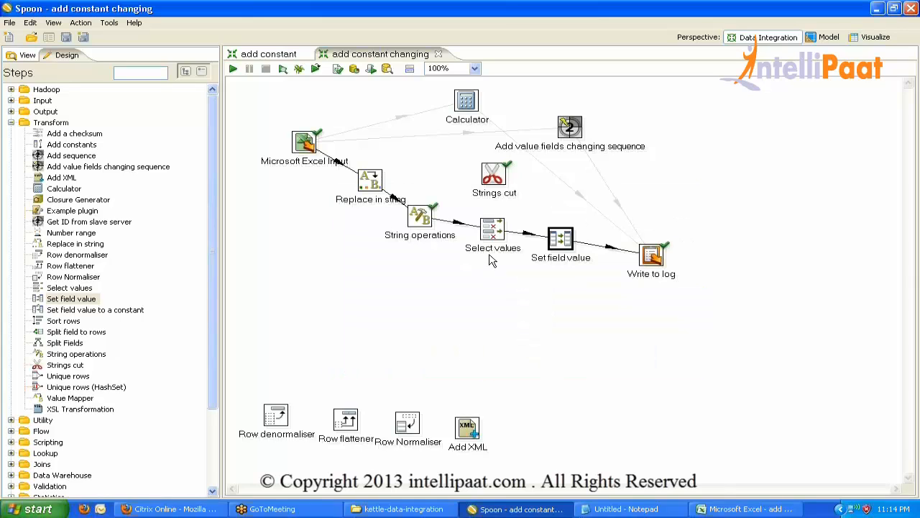
# Refetch the Select values fields, adding colb back to the list, and confirm.
pyautogui.doubleClick(494, 228)
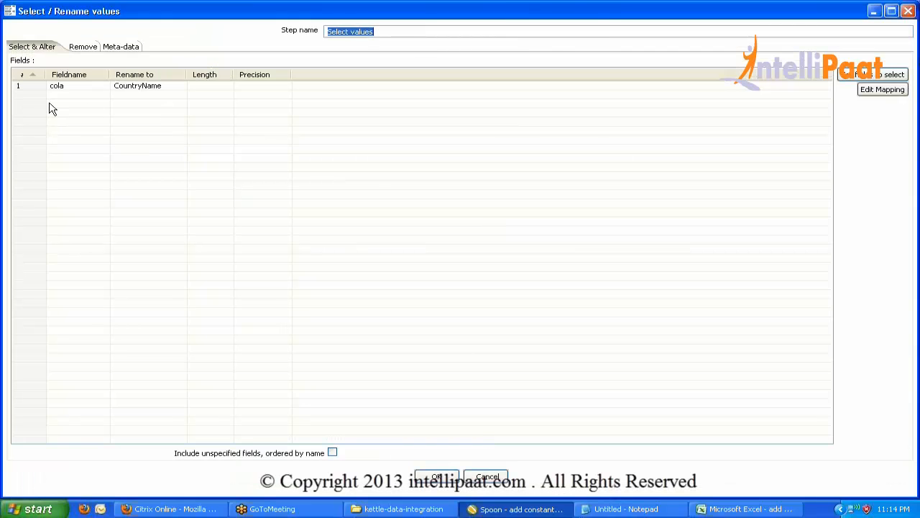
pyautogui.click(866, 75)
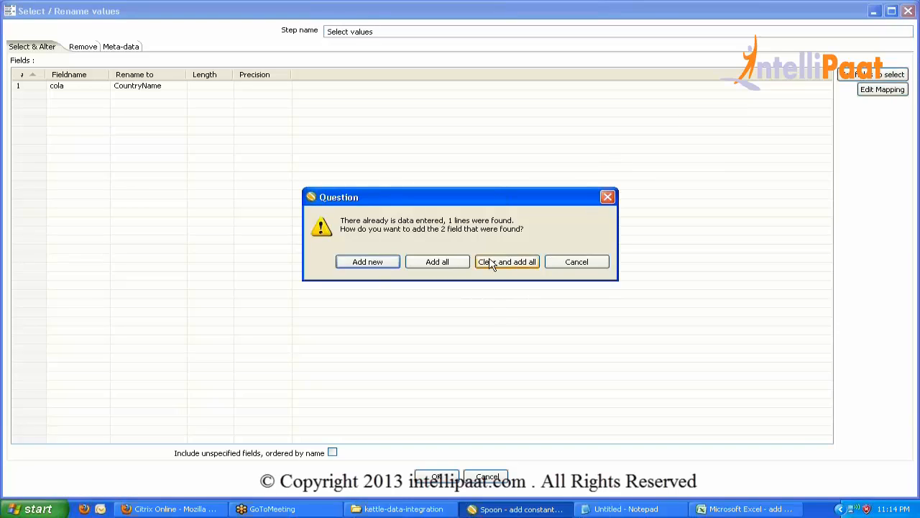
pyautogui.click(363, 264)
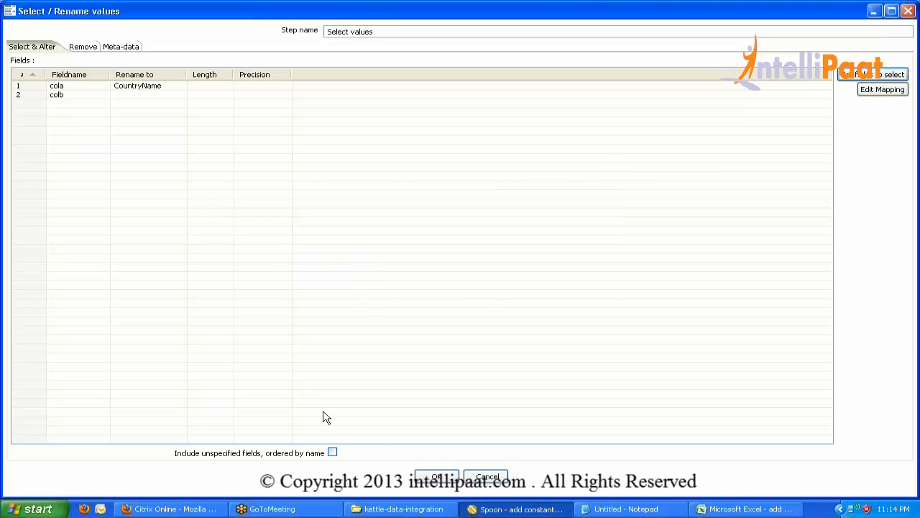
pyautogui.click(440, 476)
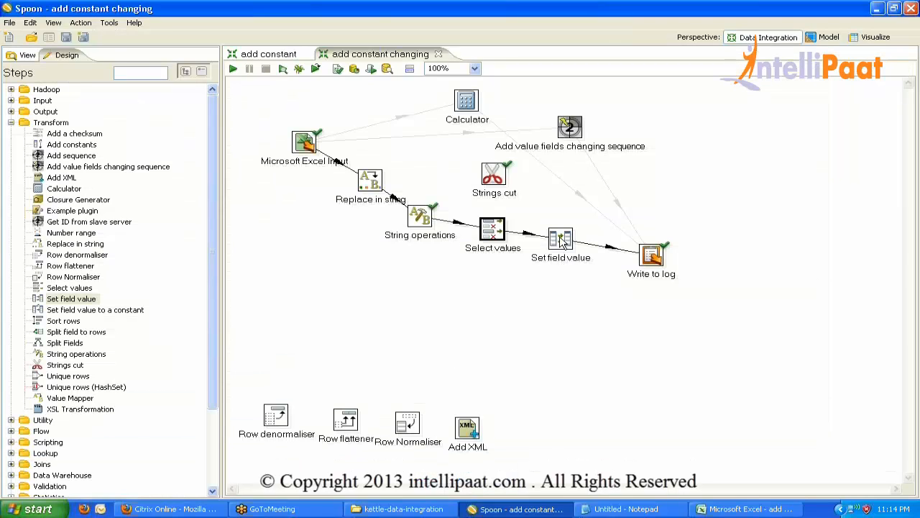
# Reload Set field value's fields, delete the colb row, and confirm.
pyautogui.doubleClick(561, 239)
pyautogui.click(514, 352)
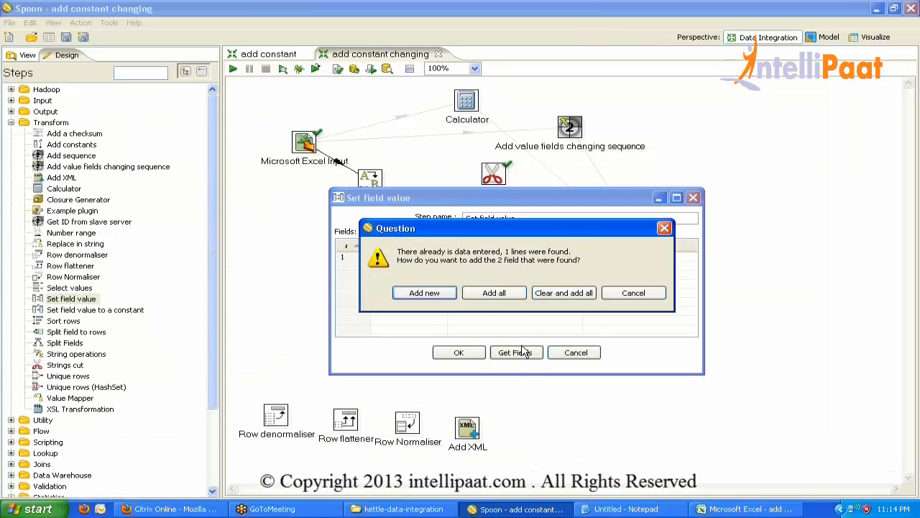
pyautogui.click(564, 293)
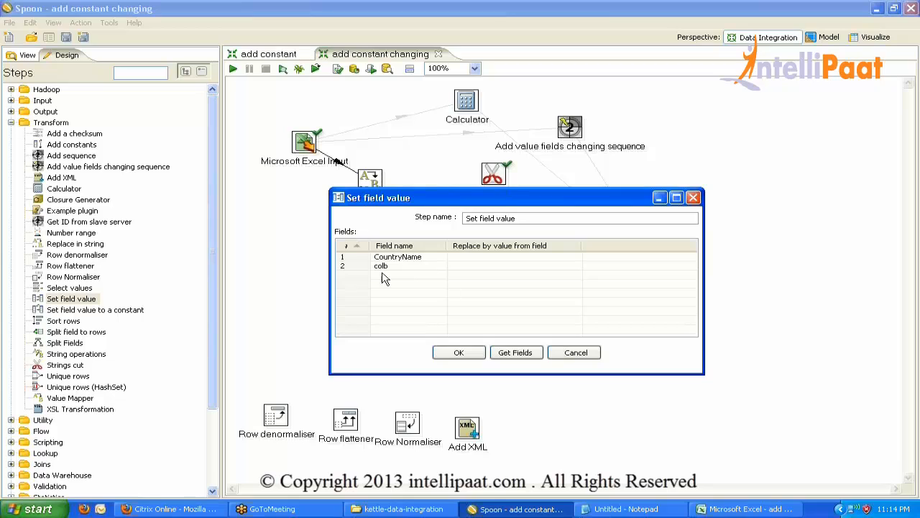
pyautogui.click(352, 267)
pyautogui.press('Delete')
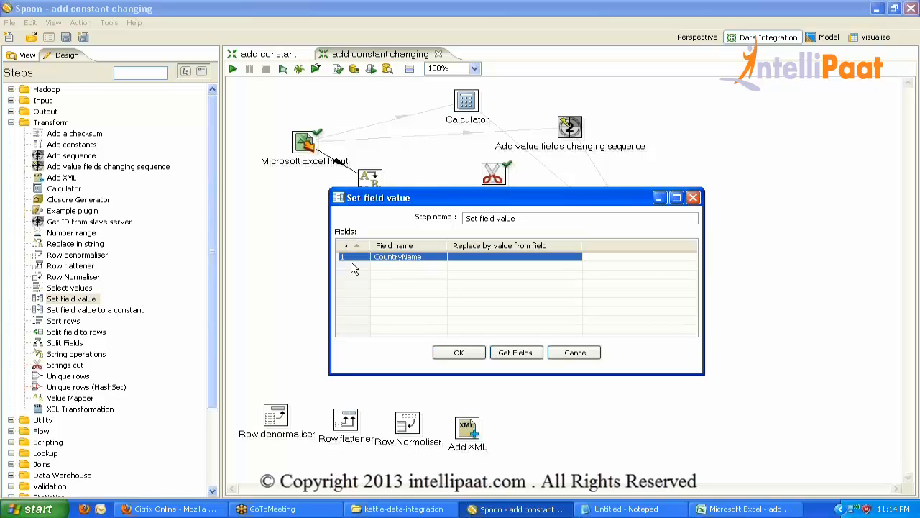
pyautogui.click(452, 353)
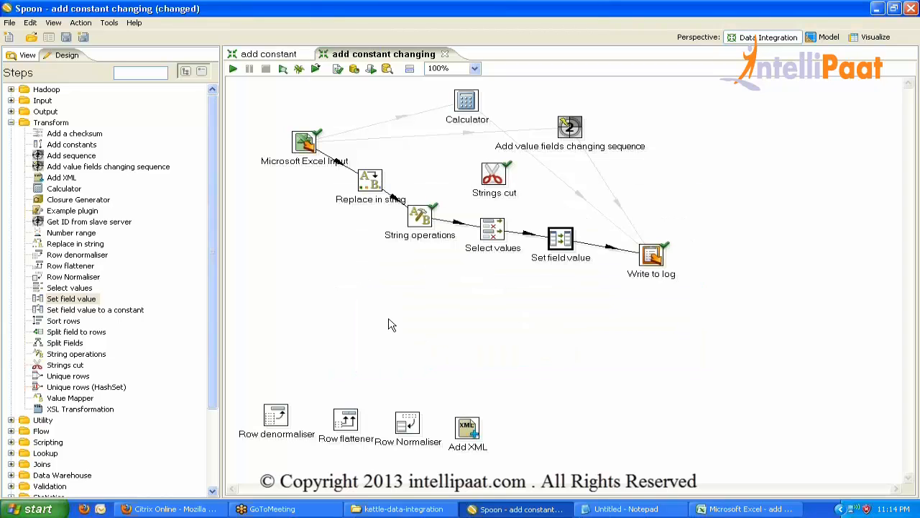
# Save the transformation, then recheck the CountryName row in Set field value.
pyautogui.hotkey('ctrl', 's')
pyautogui.doubleClick(561, 243)
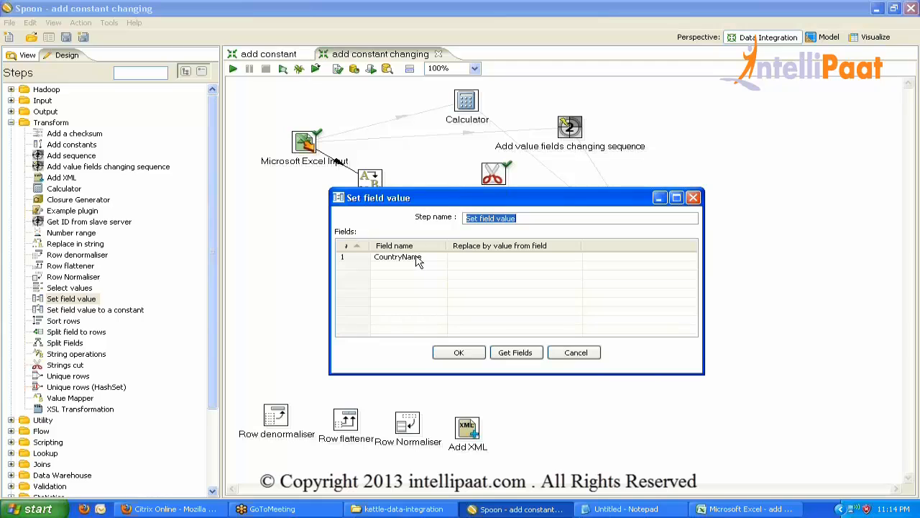
pyautogui.click(514, 257)
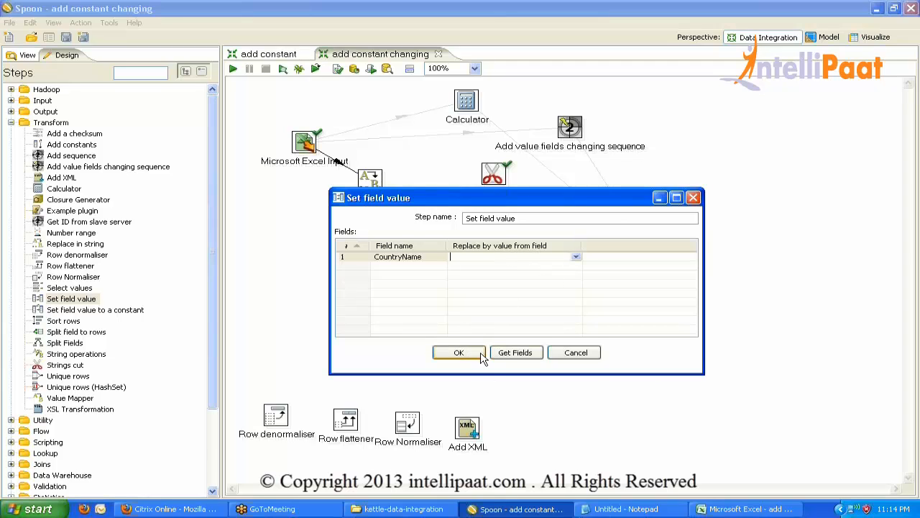
pyautogui.click(459, 352)
pyautogui.moveTo(557, 245)
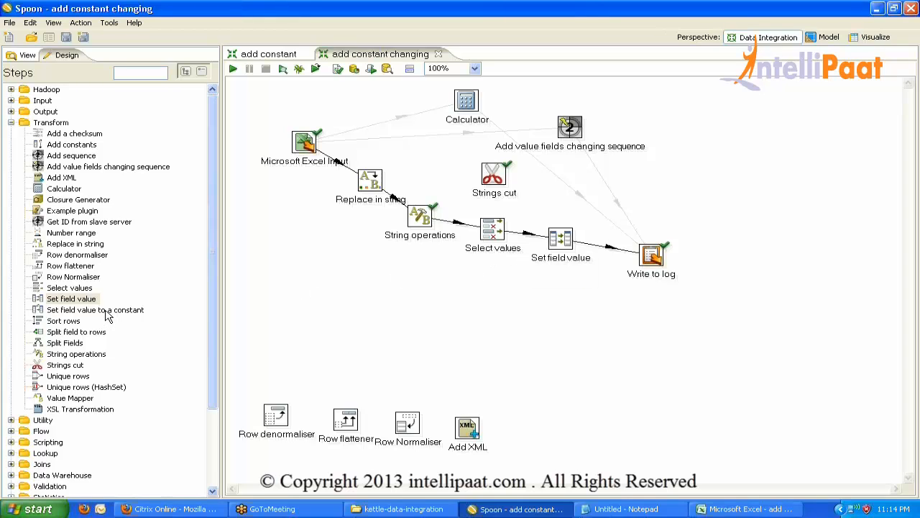
# Insert a Set field value to a constant step into the hop before Write to log.
pyautogui.moveTo(106, 315); pyautogui.dragTo(607, 256)
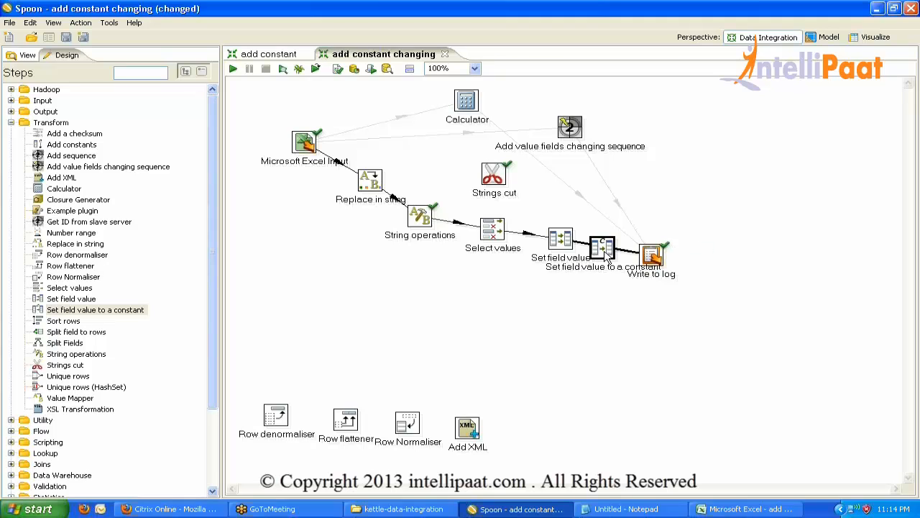
pyautogui.click(524, 265)
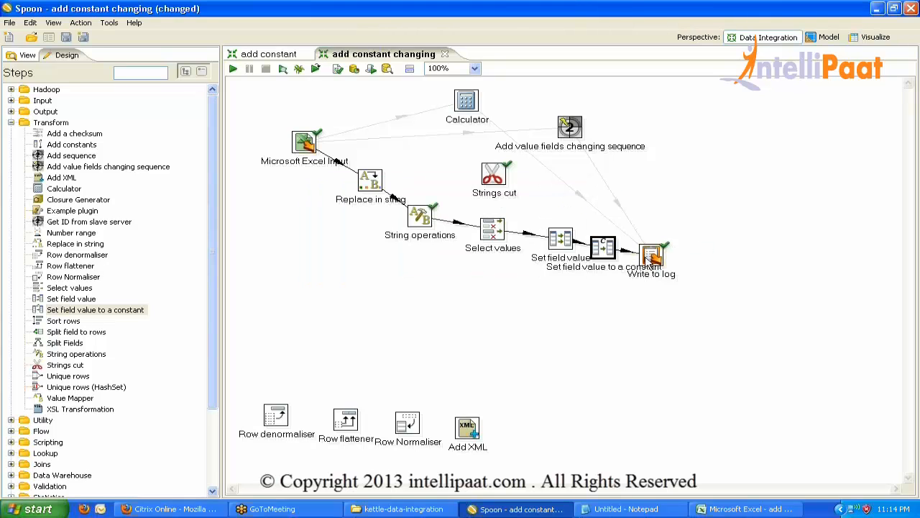
pyautogui.moveTo(650, 260); pyautogui.dragTo(777, 203)
pyautogui.moveTo(601, 254); pyautogui.dragTo(687, 248)
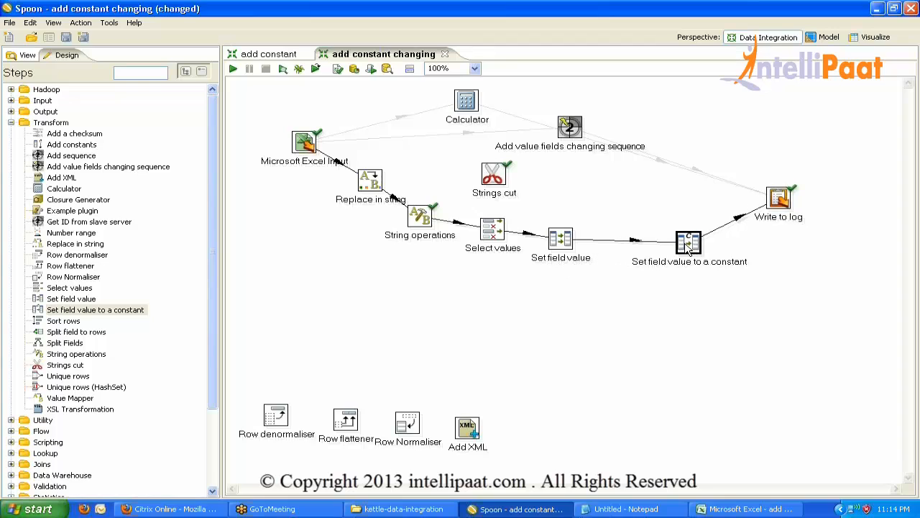
# Set field colb to the constant value 1, then place a loose Sort rows step.
pyautogui.doubleClick(688, 246)
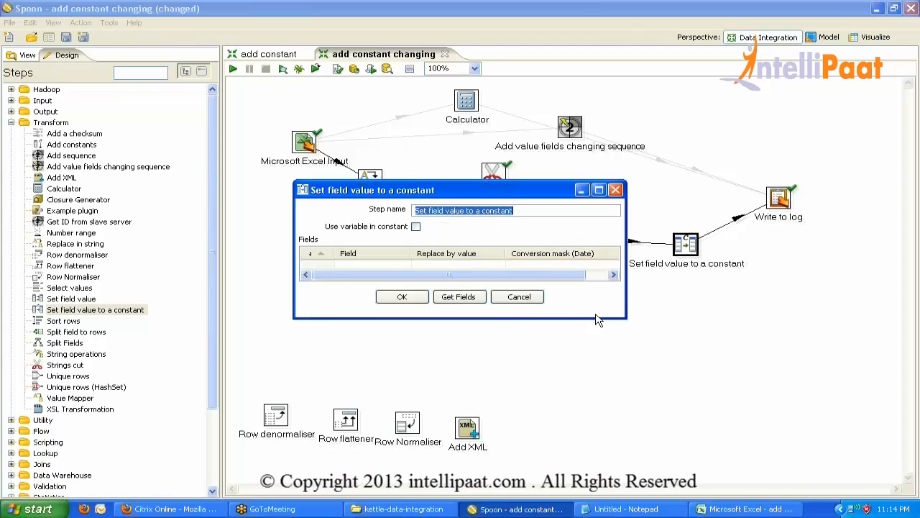
pyautogui.moveTo(595, 317); pyautogui.dragTo(597, 385)
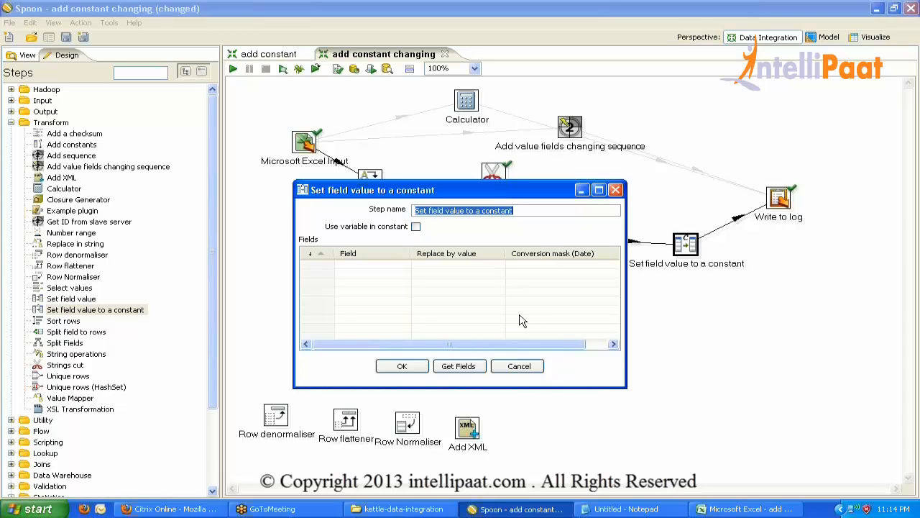
pyautogui.click(403, 269)
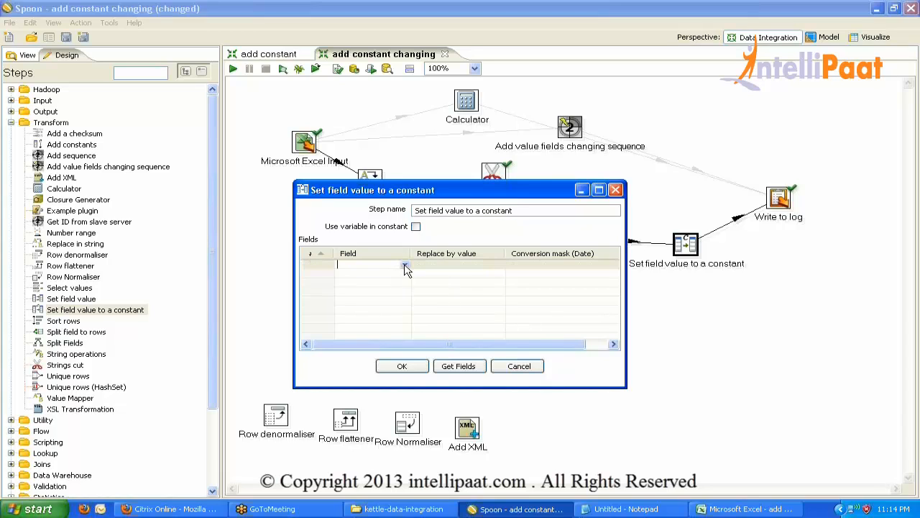
pyautogui.click(405, 264)
pyautogui.click(369, 283)
pyautogui.press('Return')
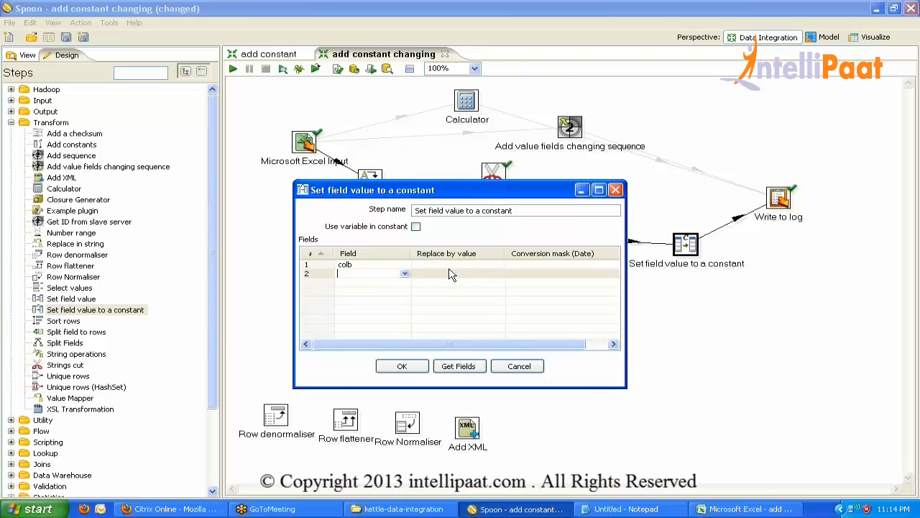
pyautogui.click(443, 264)
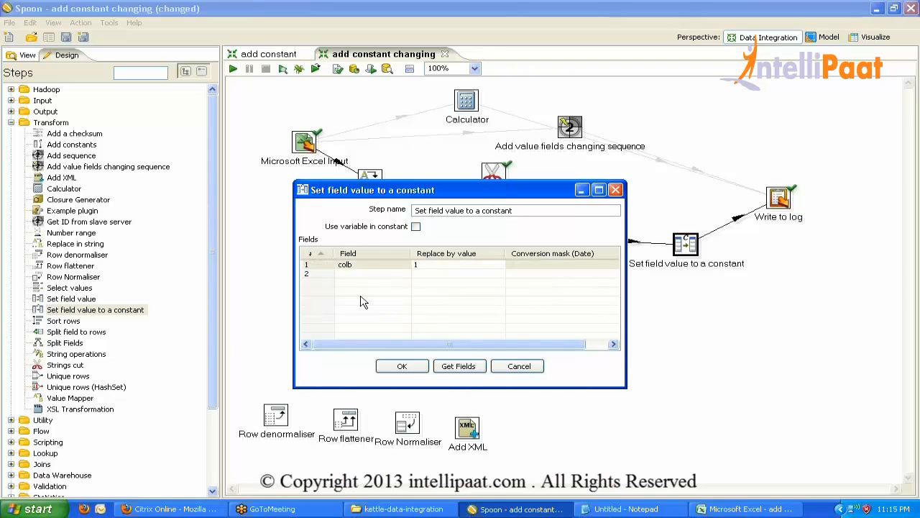
pyautogui.click(316, 275)
pyautogui.press('Up')
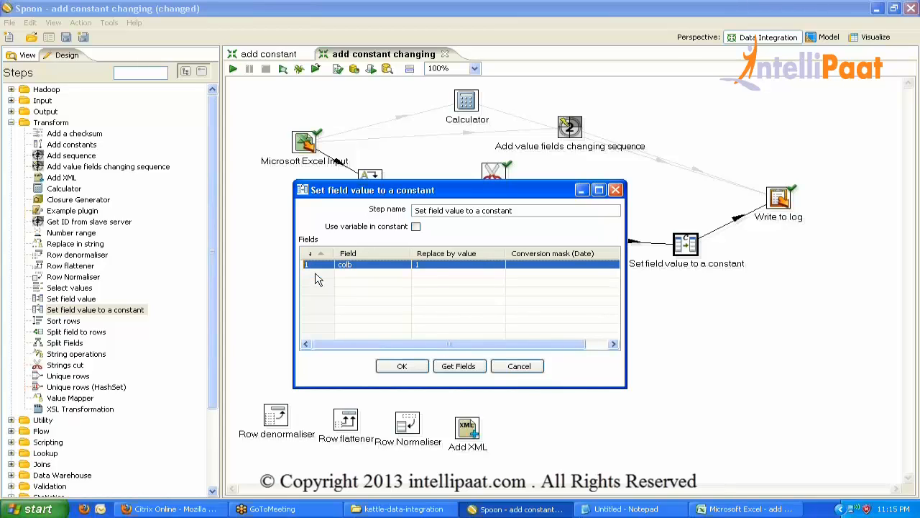
pyautogui.click(432, 265)
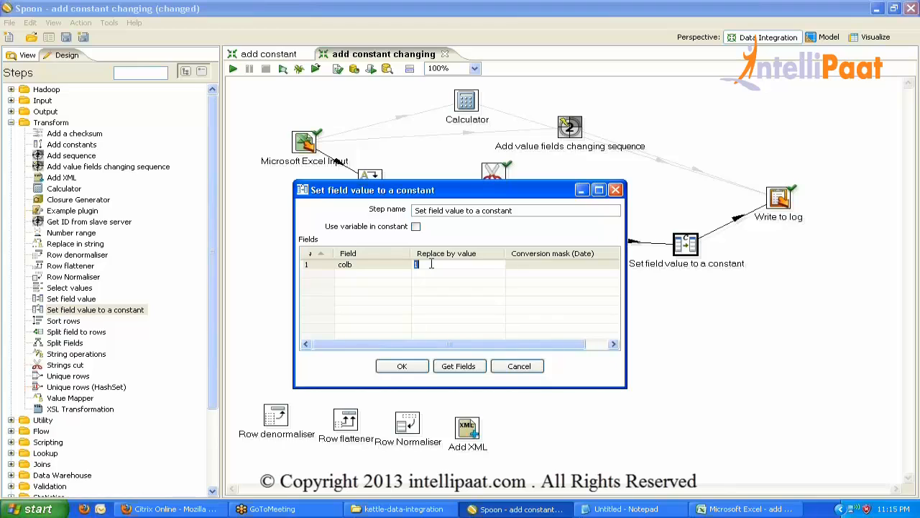
pyautogui.click(401, 366)
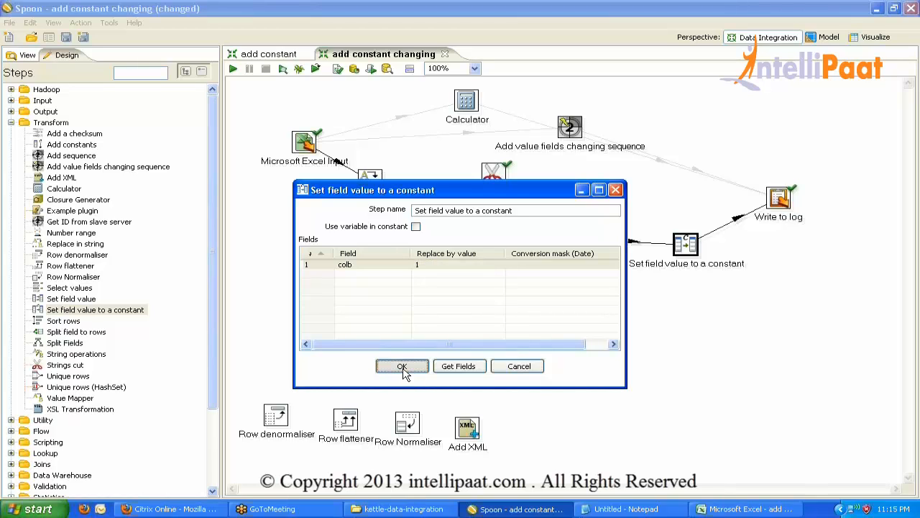
pyautogui.moveTo(63, 320); pyautogui.dragTo(397, 274)
# Insert Sort rows into the hop between Set field value to a constant and Write to log.
pyautogui.moveTo(401, 276)
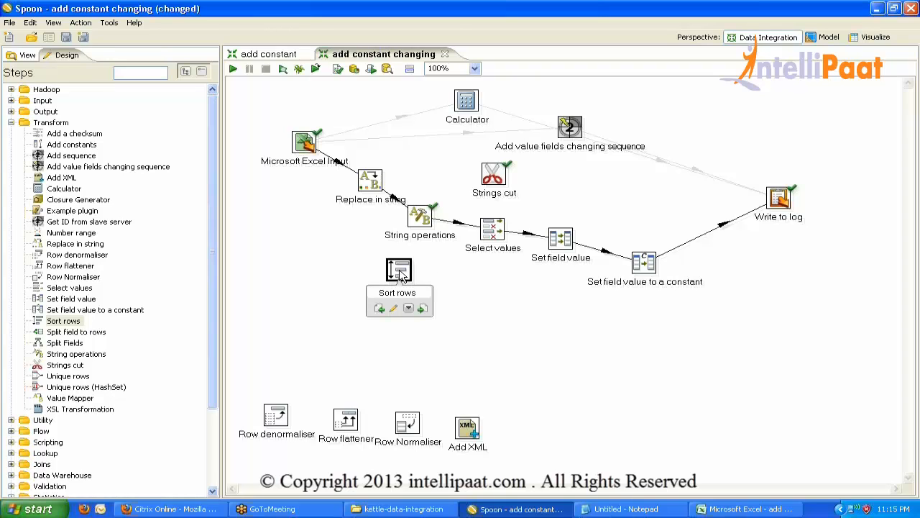
pyautogui.moveTo(401, 276); pyautogui.dragTo(717, 245)
pyautogui.click(523, 266)
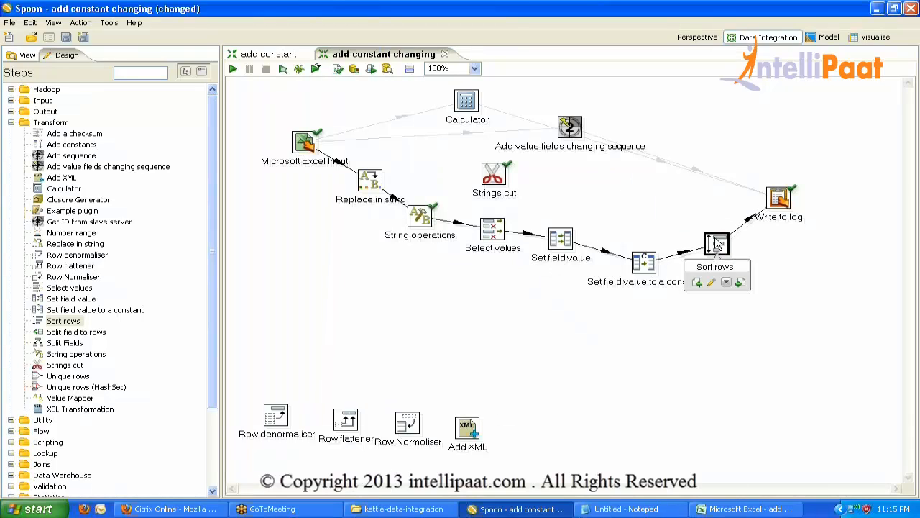
# Review the Sort rows and constant step settings, then reopen Sort rows.
pyautogui.doubleClick(716, 245)
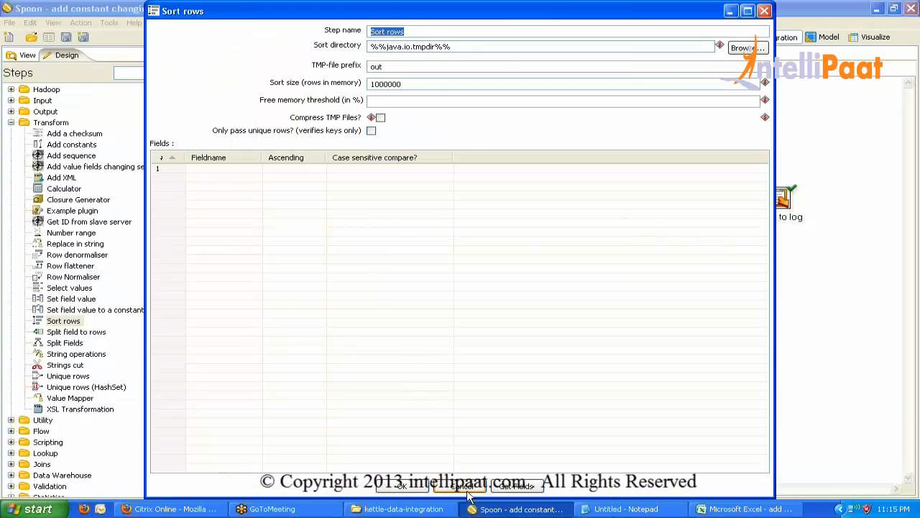
pyautogui.click(515, 489)
pyautogui.click(404, 488)
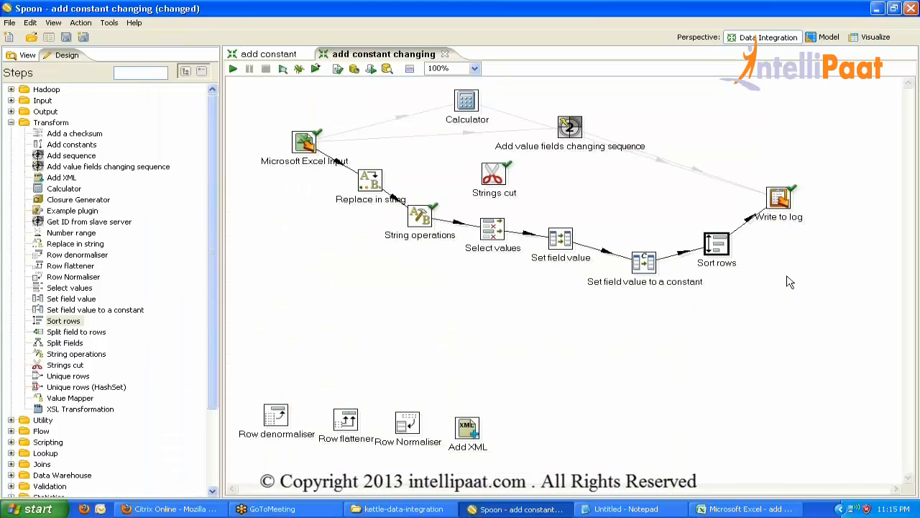
pyautogui.doubleClick(645, 263)
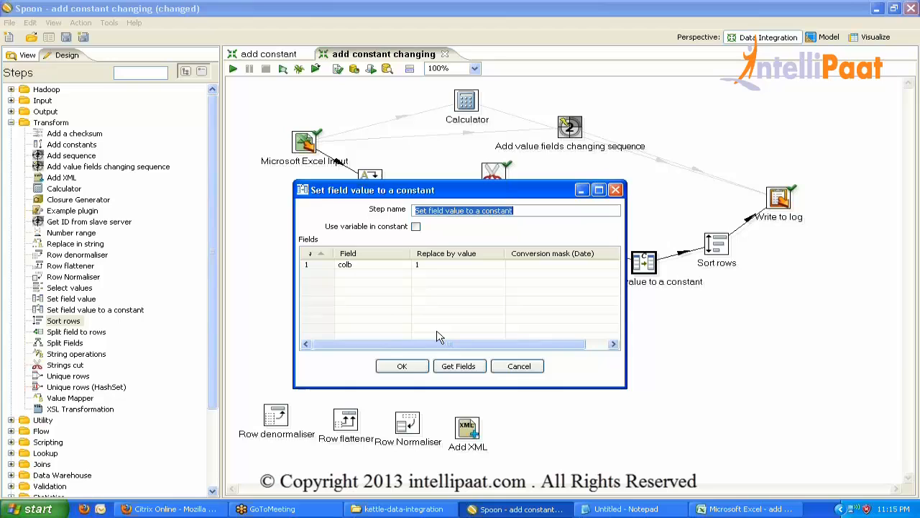
pyautogui.click(402, 366)
pyautogui.doubleClick(723, 248)
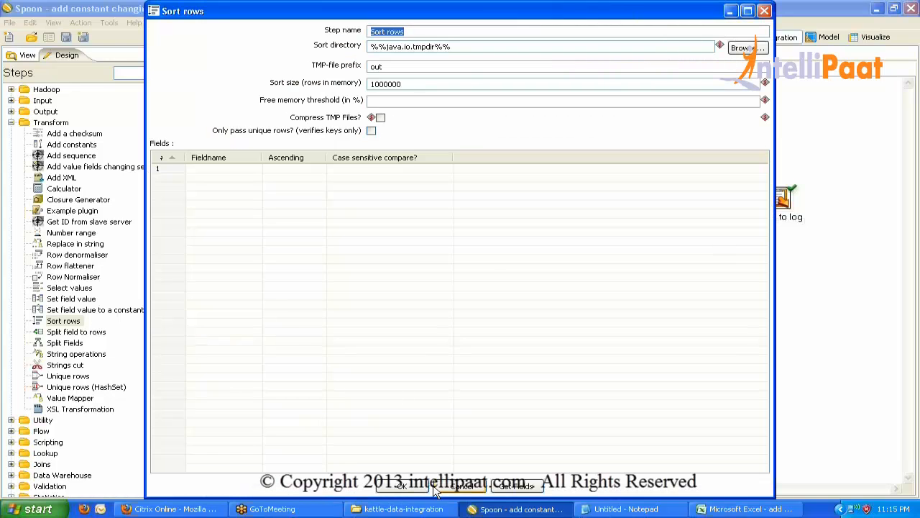
# Load the sort fields, remove colb, and set CountryName's Ascending to N.
pyautogui.click(514, 488)
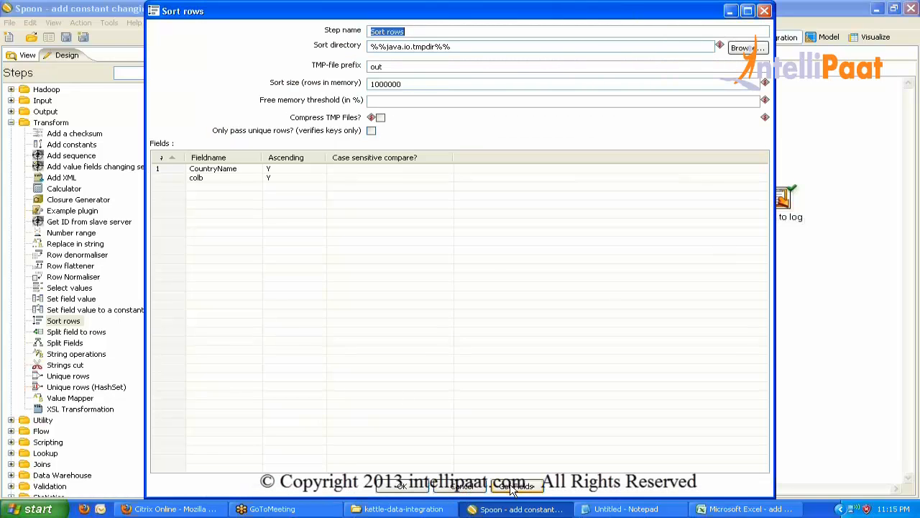
pyautogui.click(174, 183)
pyautogui.press('Delete')
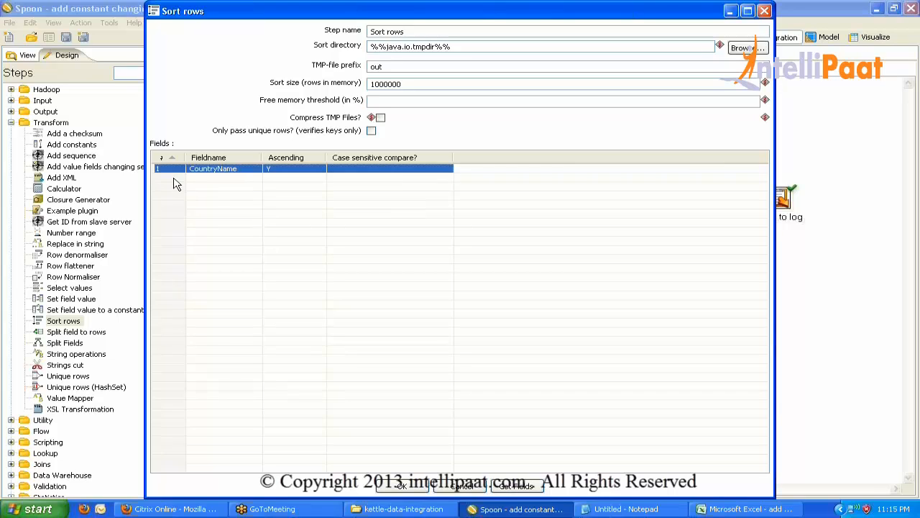
pyautogui.click(277, 169)
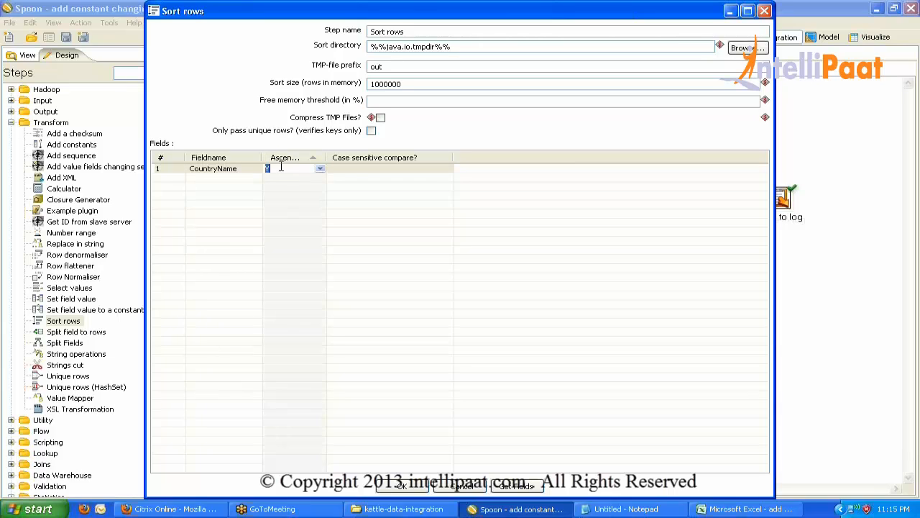
pyautogui.click(319, 169)
pyautogui.click(299, 188)
pyautogui.moveTo(325, 156); pyautogui.dragTo(341, 158)
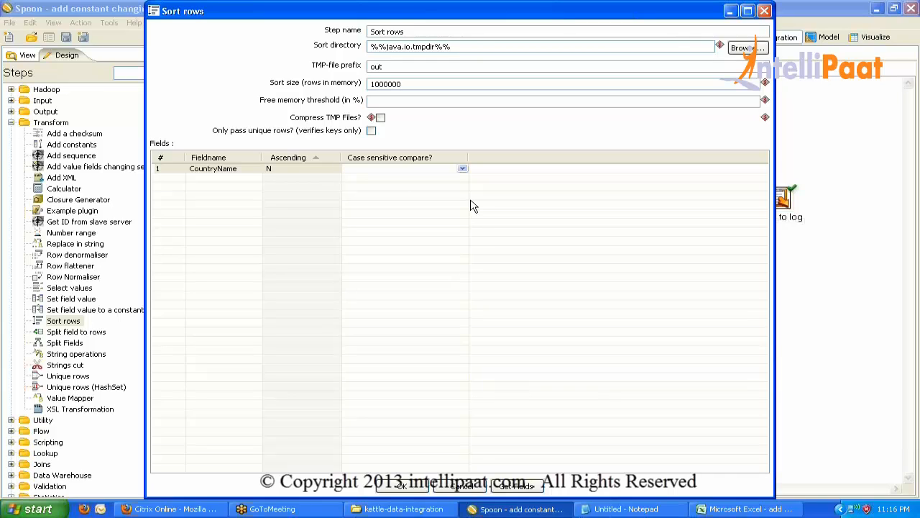
# Enter test values 'India' and 'india' in the sort grid, then clear them.
pyautogui.write('India')
pyautogui.press('Tab')
pyautogui.click(428, 176)
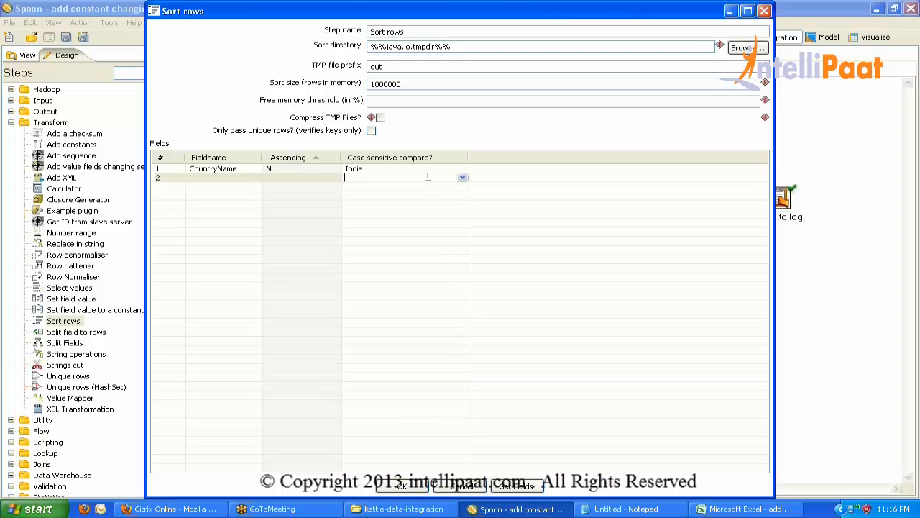
pyautogui.write('india')
pyautogui.click(374, 168)
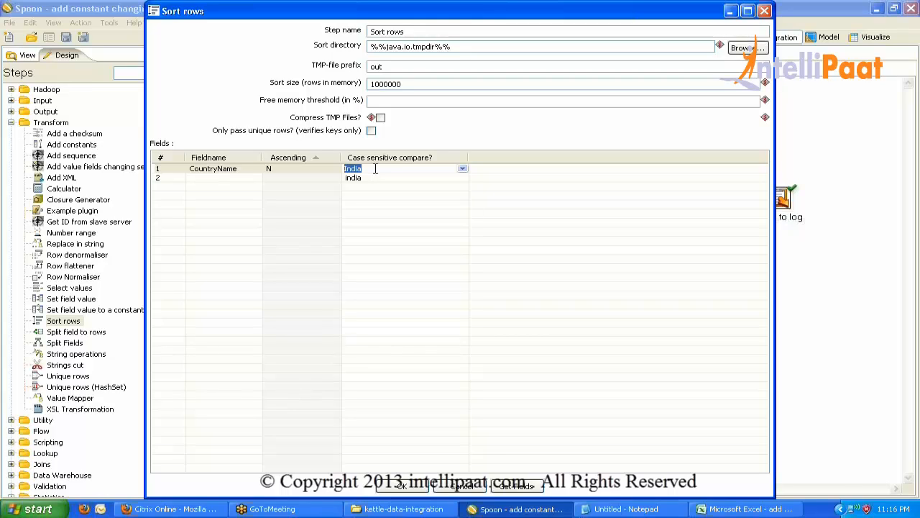
pyautogui.press('BackSpace')
pyautogui.click(374, 177)
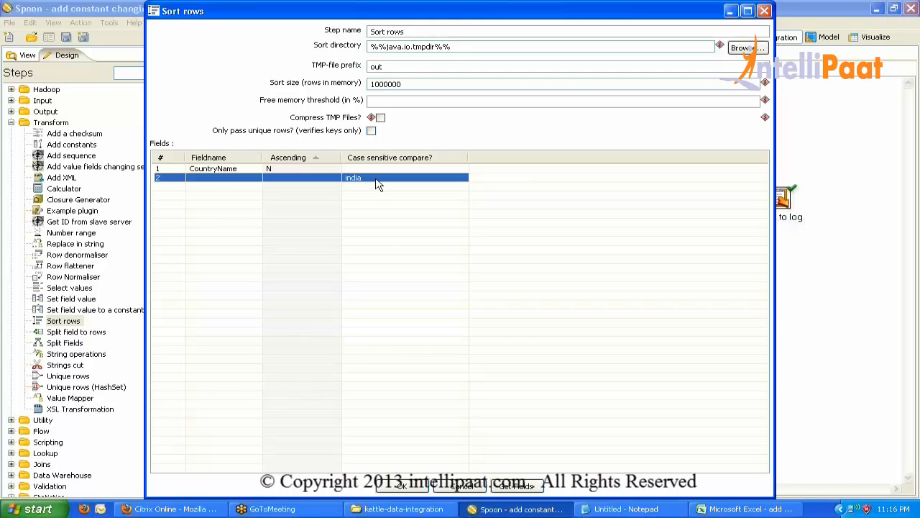
pyautogui.press('BackSpace')
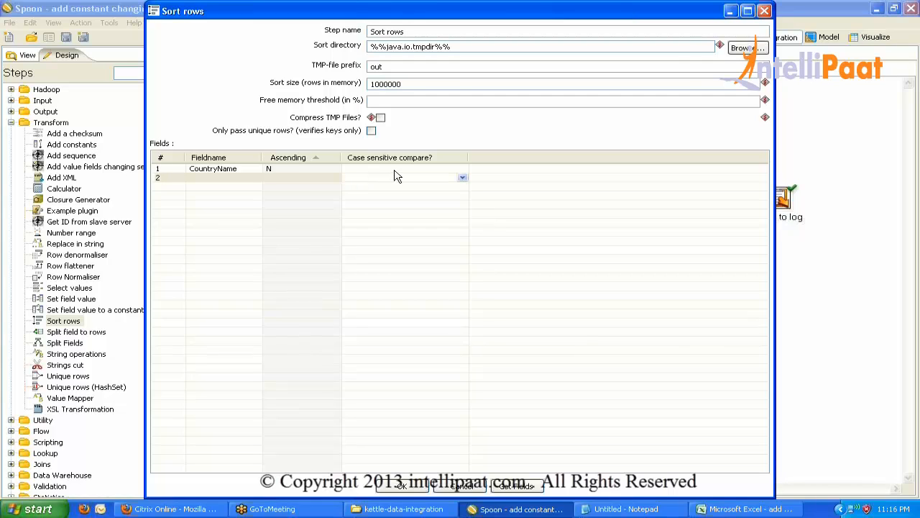
# Set case-sensitive compare to N for CountryName and delete the empty second row.
pyautogui.click(394, 168)
pyautogui.click(462, 168)
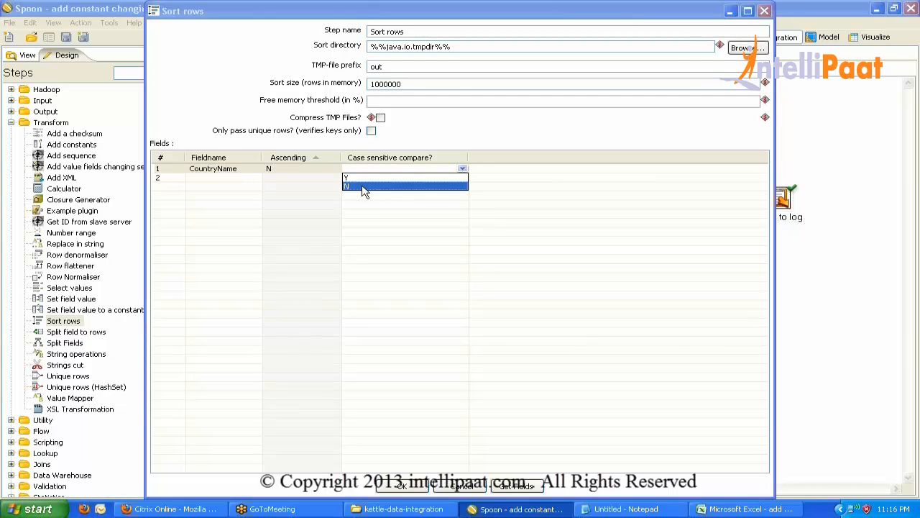
pyautogui.click(364, 186)
pyautogui.click(295, 169)
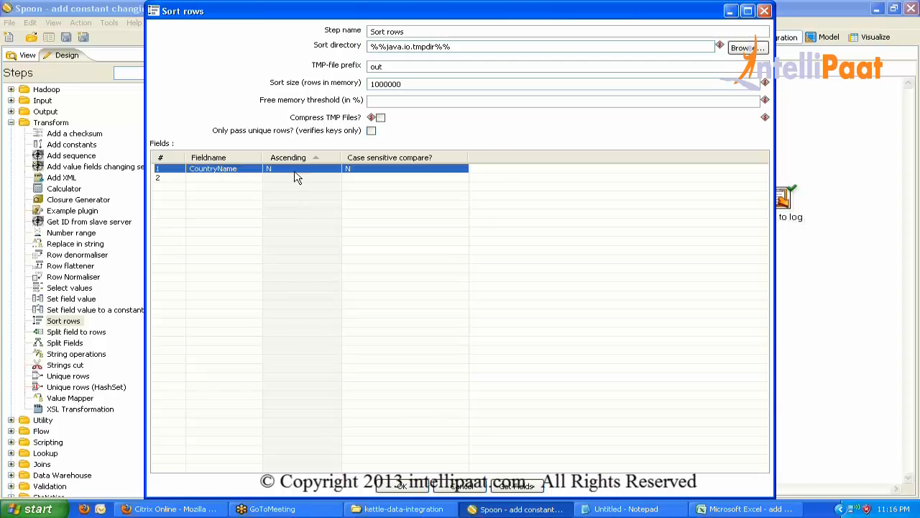
pyautogui.click(173, 179)
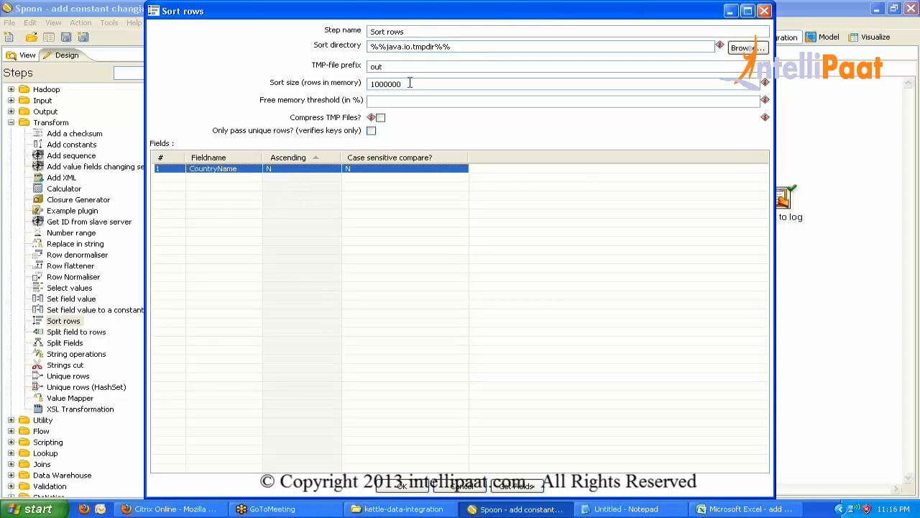
# Change the Sort rows sort size to 10000000 rows and confirm the settings.
pyautogui.moveTo(409, 84); pyautogui.dragTo(320, 84)
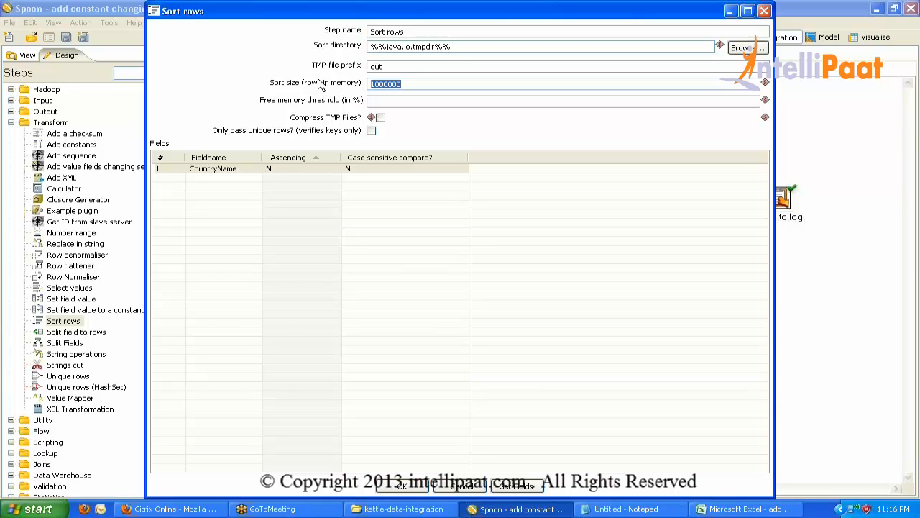
pyautogui.click(398, 84)
pyautogui.write('0000')
pyautogui.press('BackSpace')
pyautogui.press('BackSpace')
pyautogui.press('BackSpace')
pyautogui.press('BackSpace')
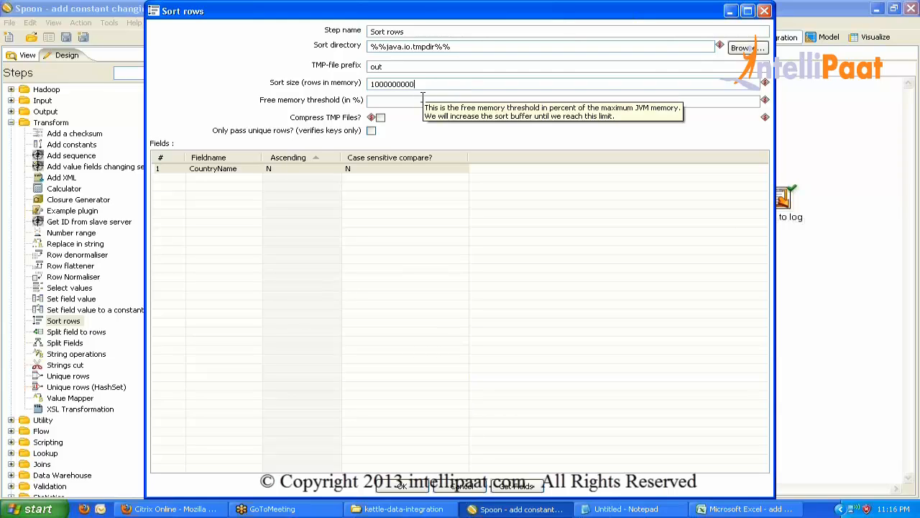
pyautogui.press('BackSpace')
pyautogui.press('BackSpace')
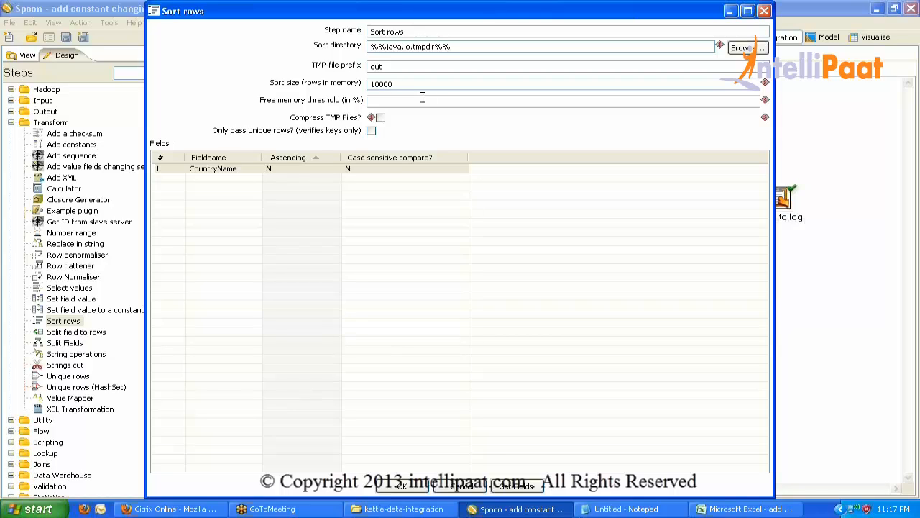
pyautogui.write('000')
pyautogui.click(163, 169)
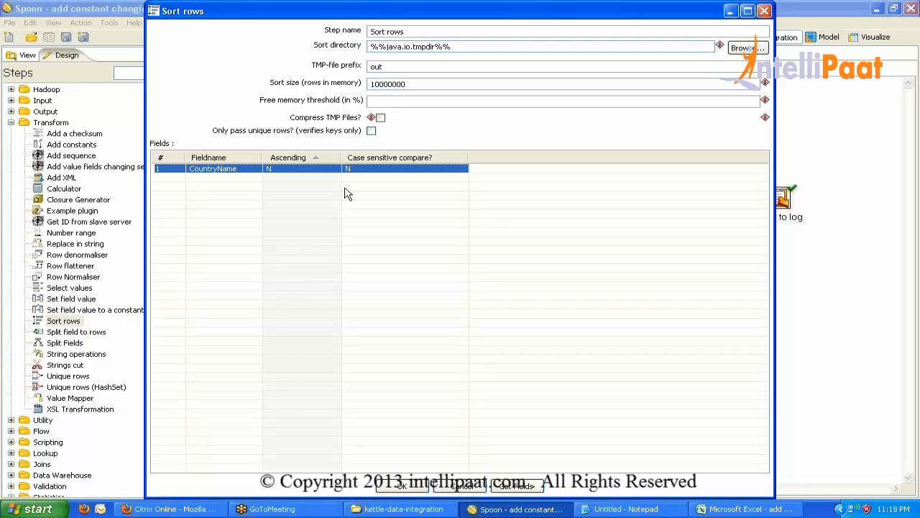
pyautogui.click(402, 488)
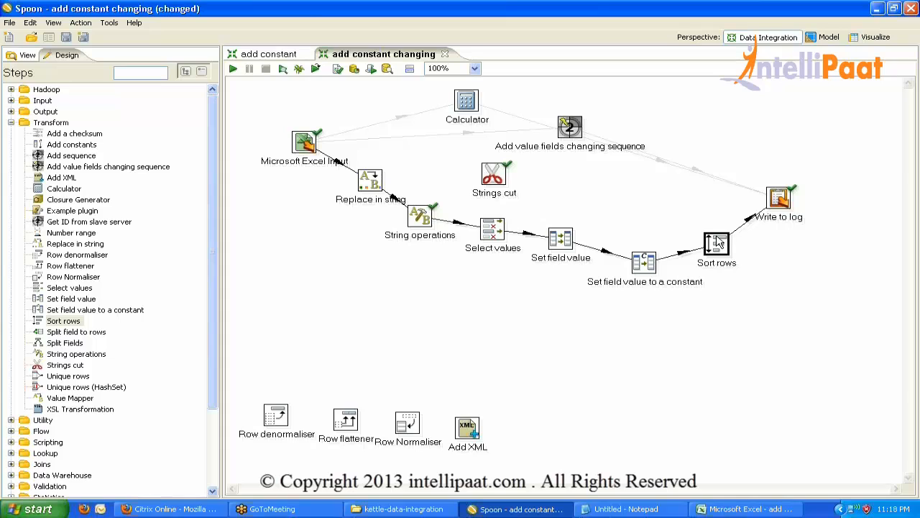
# Verify Sort rows' 10000000 sort size, then add a Split field to rows step below the flow.
pyautogui.moveTo(719, 242)
pyautogui.doubleClick(719, 241)
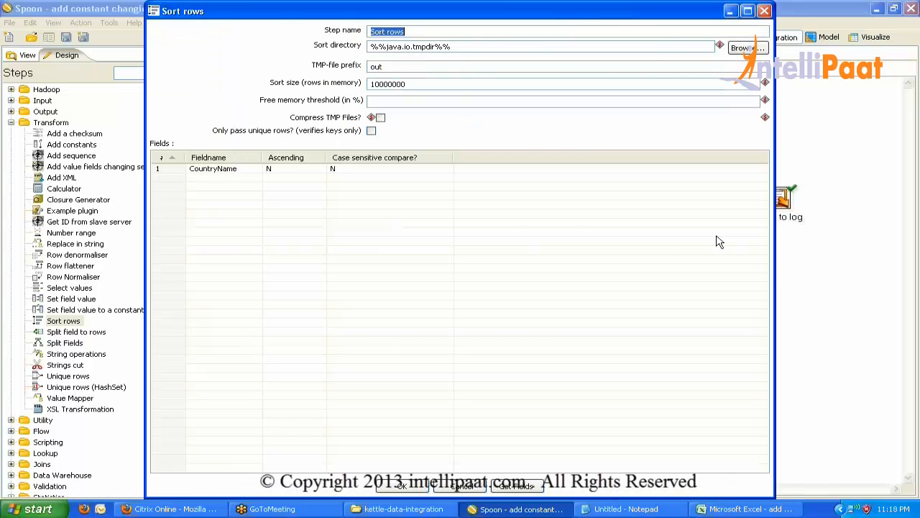
pyautogui.click(479, 80)
pyautogui.doubleClick(479, 80)
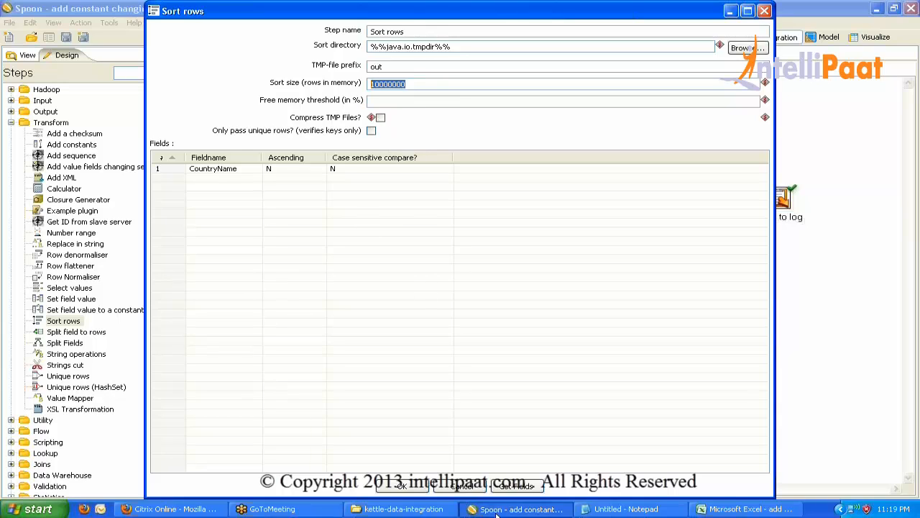
pyautogui.click(476, 485)
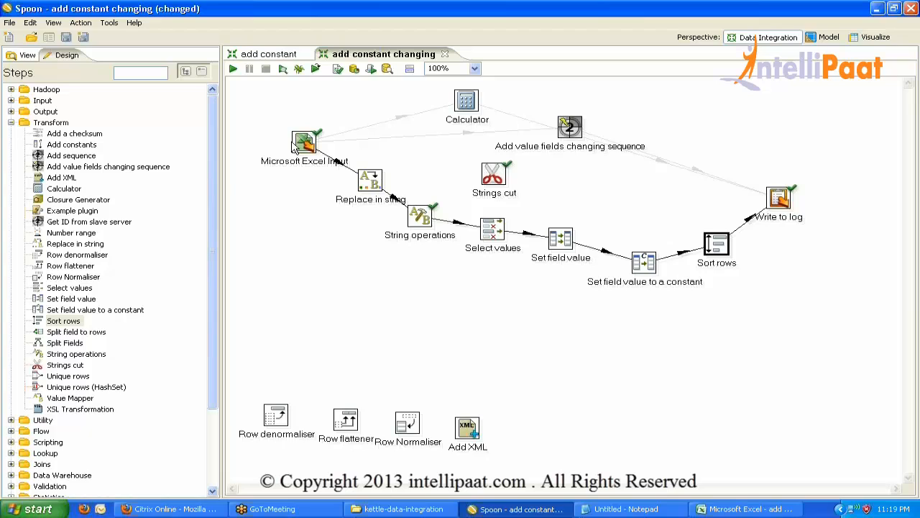
pyautogui.moveTo(76, 331); pyautogui.dragTo(505, 324)
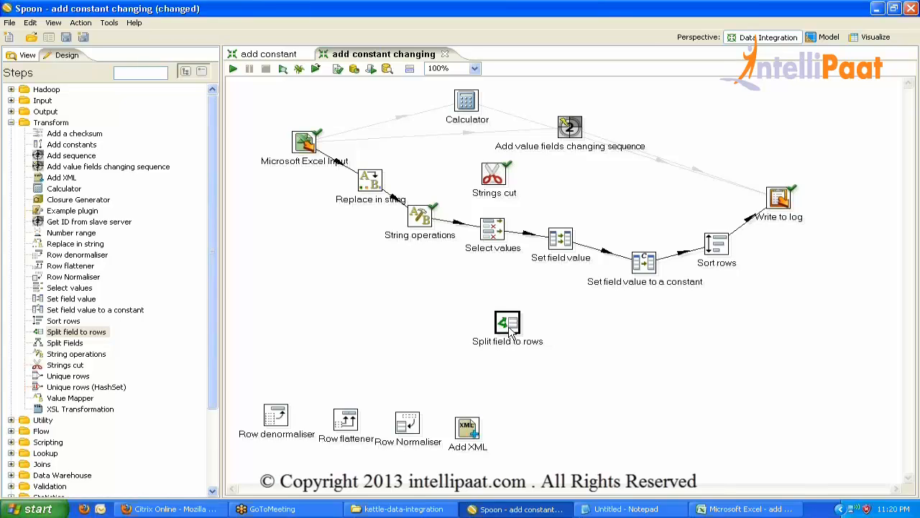
# Move Split field to rows left, open its settings, and switch to the Excel workbook.
pyautogui.moveTo(511, 328)
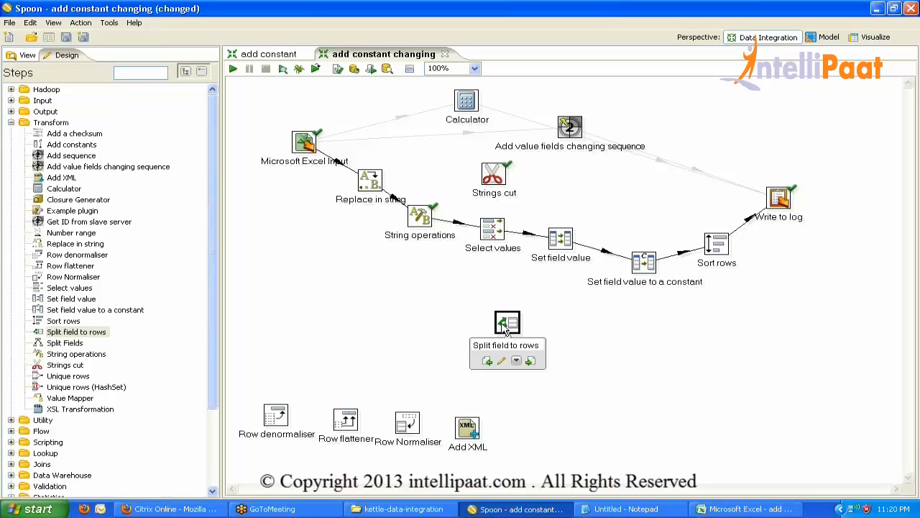
pyautogui.moveTo(512, 328); pyautogui.dragTo(327, 288)
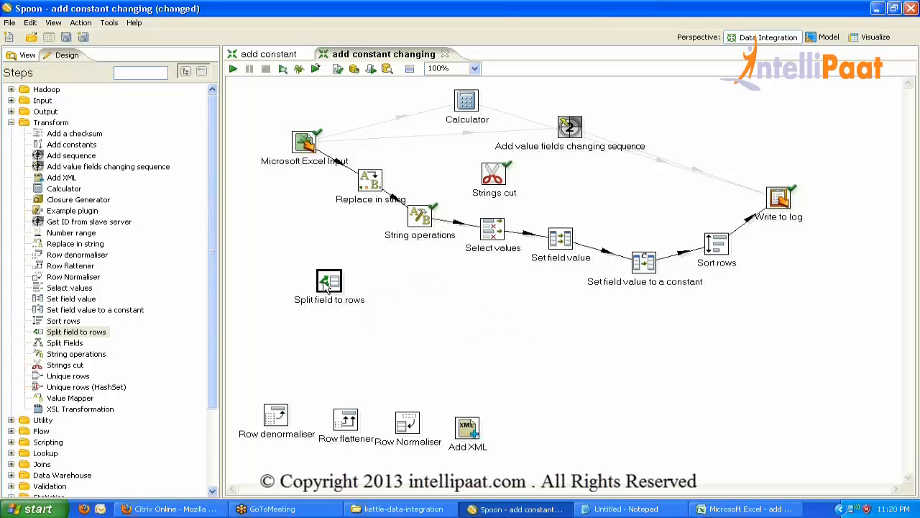
pyautogui.doubleClick(327, 287)
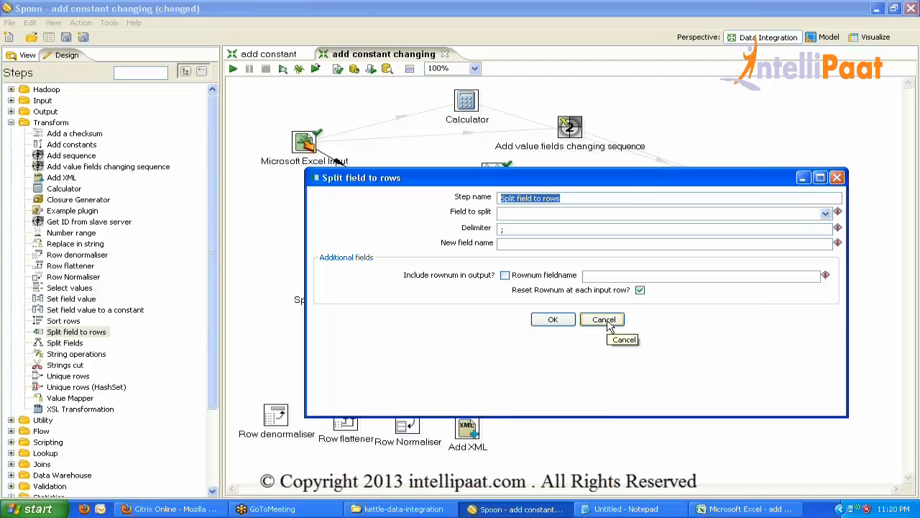
pyautogui.click(726, 508)
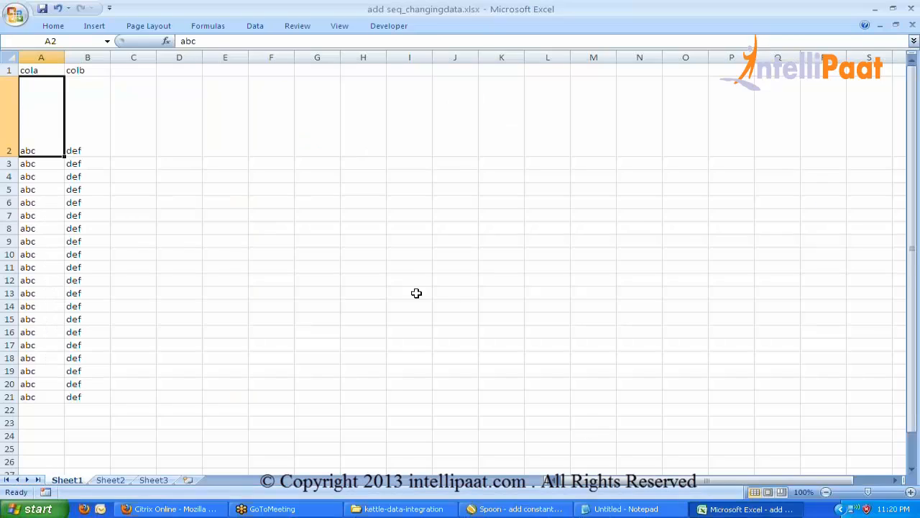
# Change A2 to 'abc ;def' and fill it down column A to row 21.
pyautogui.doubleClick(55, 151)
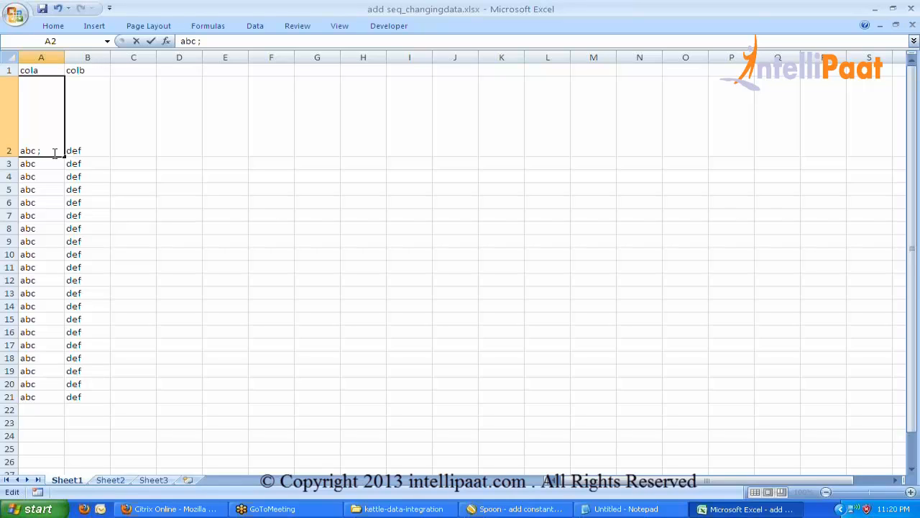
pyautogui.write(';def')
pyautogui.press('Return')
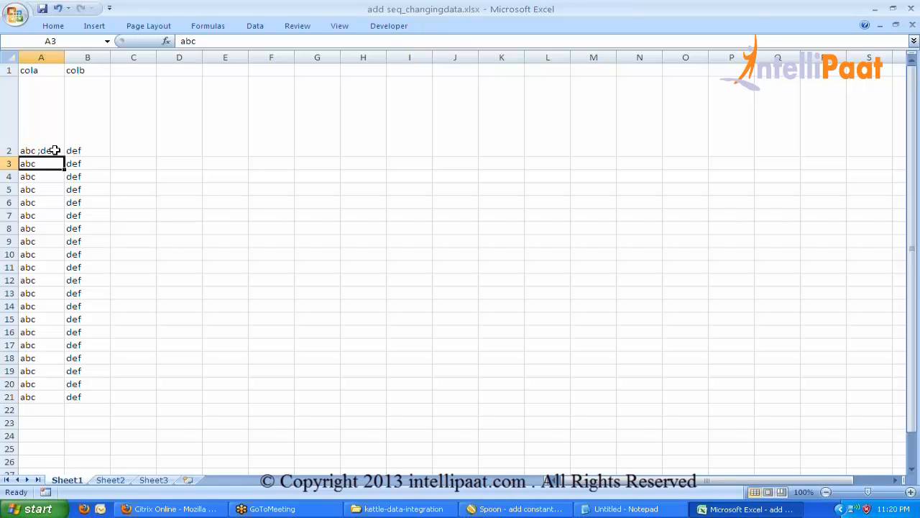
pyautogui.click(54, 152)
pyautogui.doubleClick(64, 156)
# Enter 1 in B2, fill it down to row 21, and save the workbook.
pyautogui.click(90, 140)
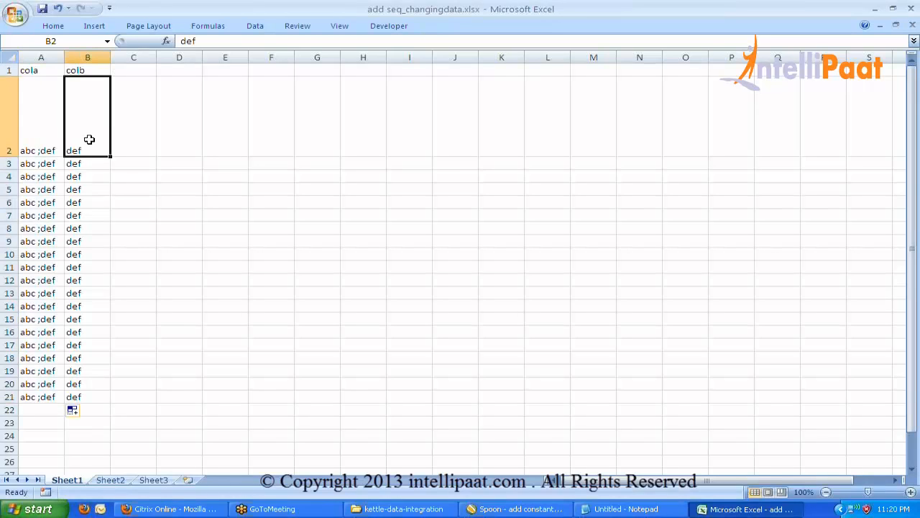
pyautogui.write('1')
pyautogui.press('Return')
pyautogui.click(89, 140)
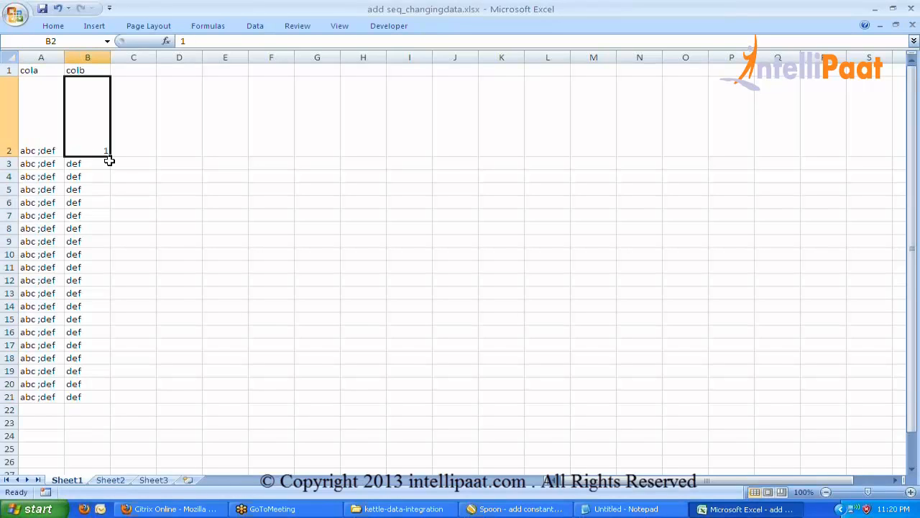
pyautogui.doubleClick(110, 156)
pyautogui.click(180, 161)
pyautogui.hotkey('ctrl', 's')
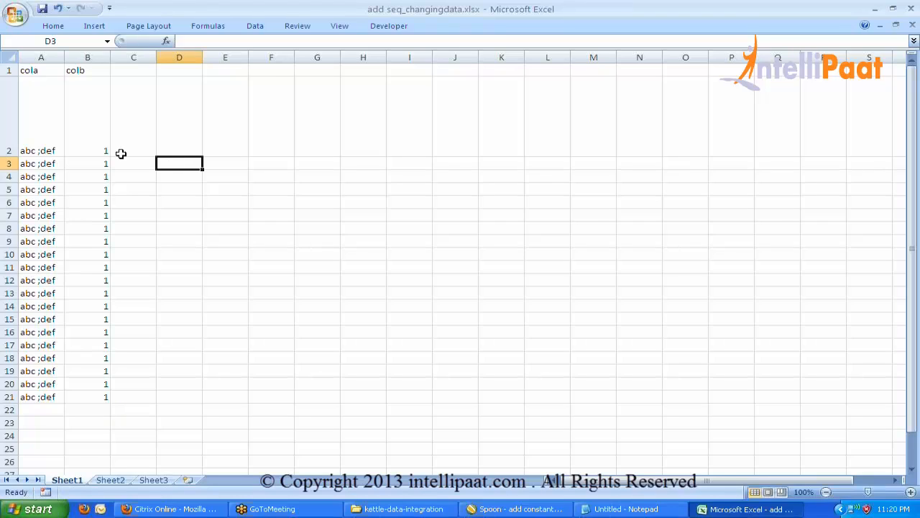
# Recheck the 'abc ;def' value in cell A2.
pyautogui.click(42, 139)
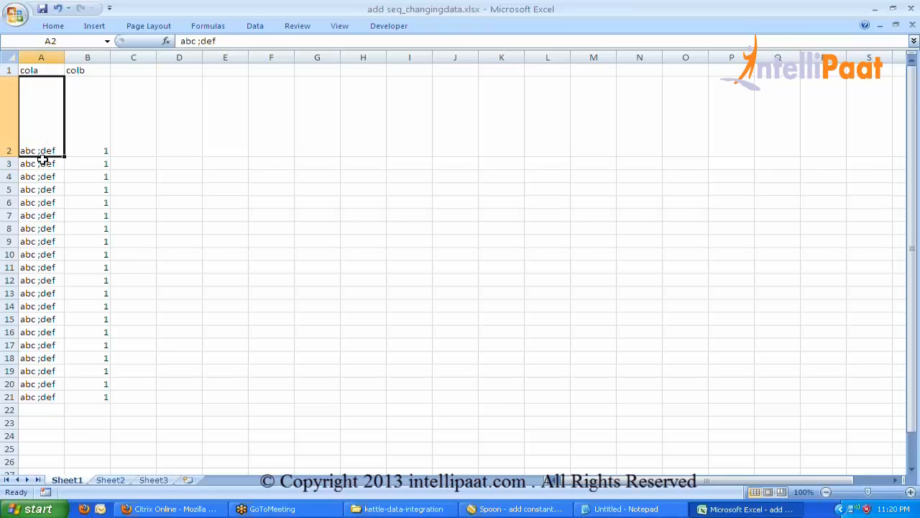
pyautogui.doubleClick(38, 151)
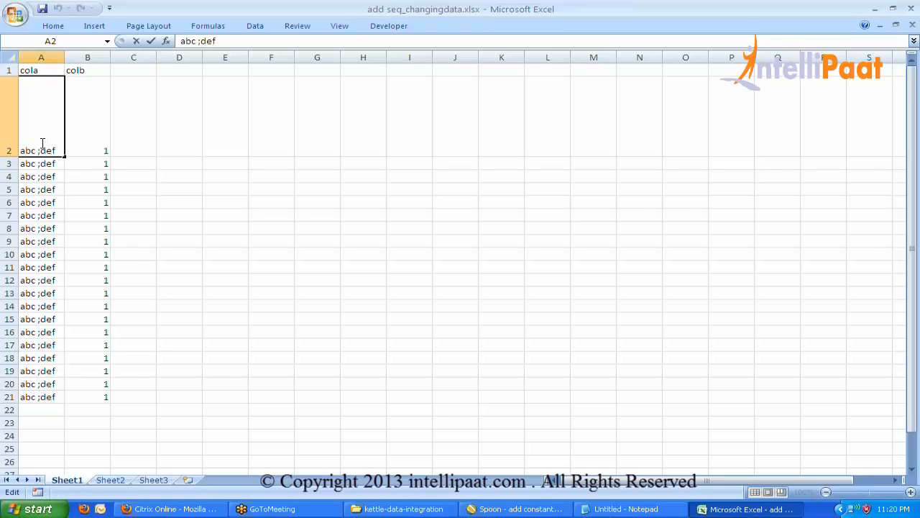
pyautogui.click(47, 162)
pyautogui.click(43, 144)
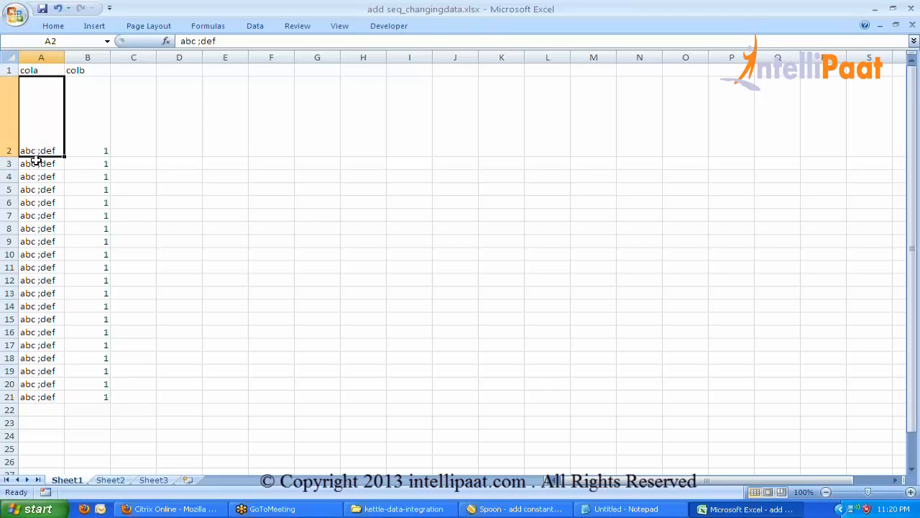
pyautogui.click(291, 131)
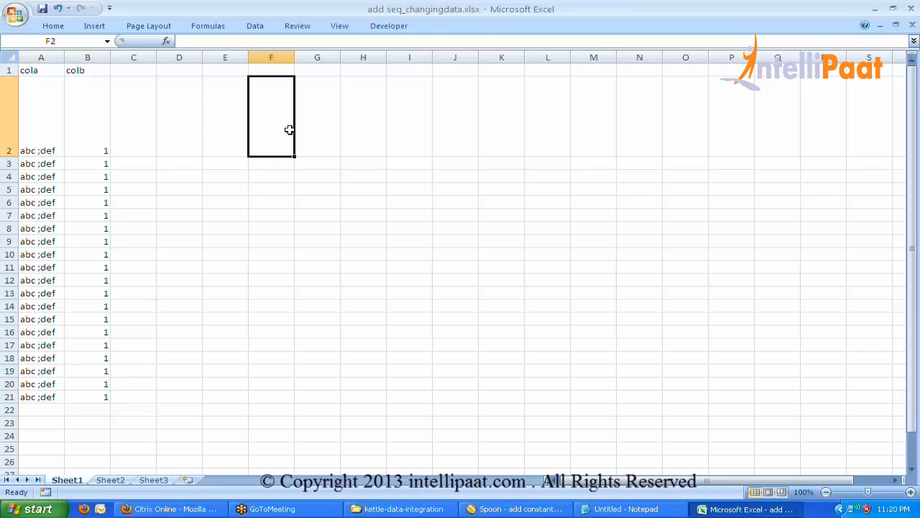
# Clear the leftover data in rows 3 to 26 of the sheet.
pyautogui.moveTo(8, 163); pyautogui.dragTo(8, 242)
pyautogui.moveTo(82, 292); pyautogui.dragTo(78, 468)
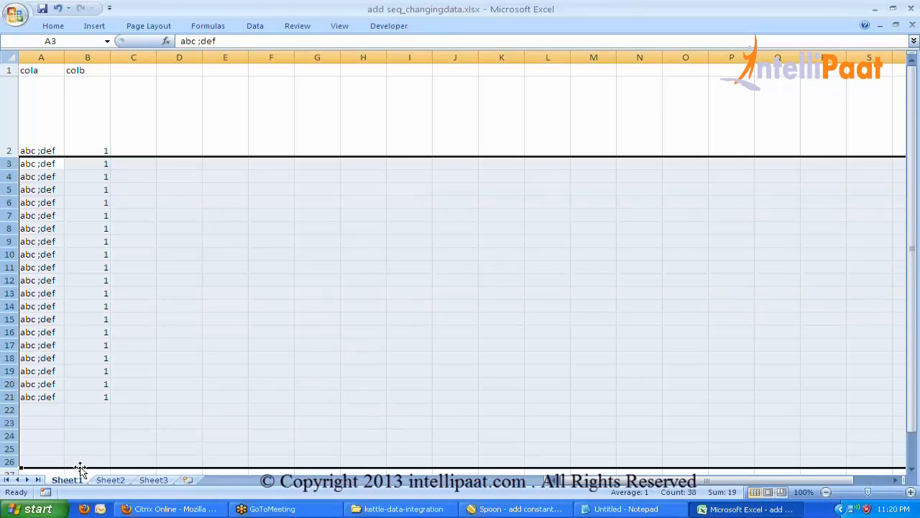
pyautogui.press('Delete')
# Enter example values abc and def in E4:E5, with 1 beside each in column F.
pyautogui.press('Up')
pyautogui.press('Right')
pyautogui.press('Right')
pyautogui.press('Right')
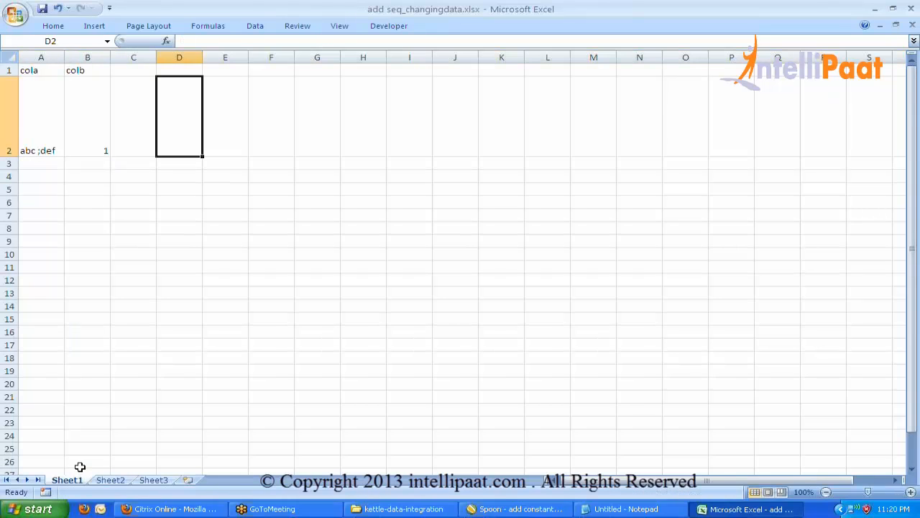
pyautogui.press('Right')
pyautogui.press('Down')
pyautogui.press('Down')
pyautogui.write('abc')
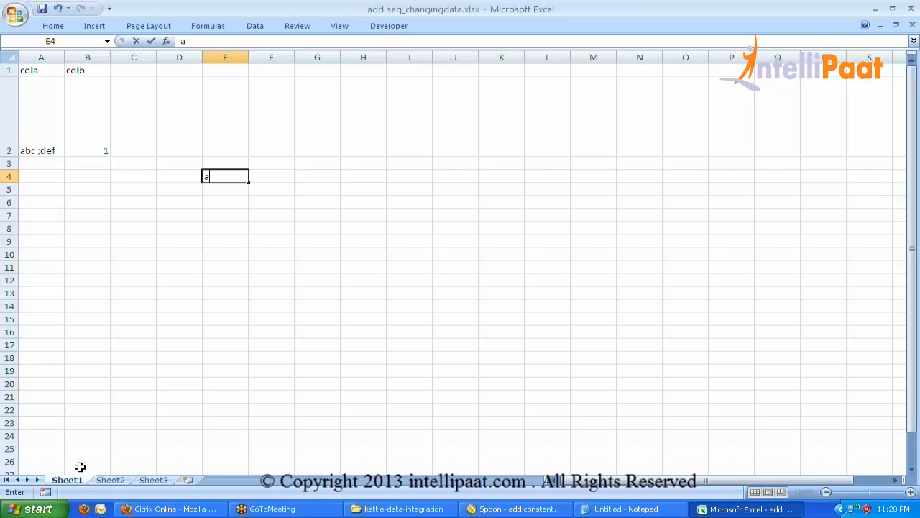
pyautogui.press('Return')
pyautogui.write('def')
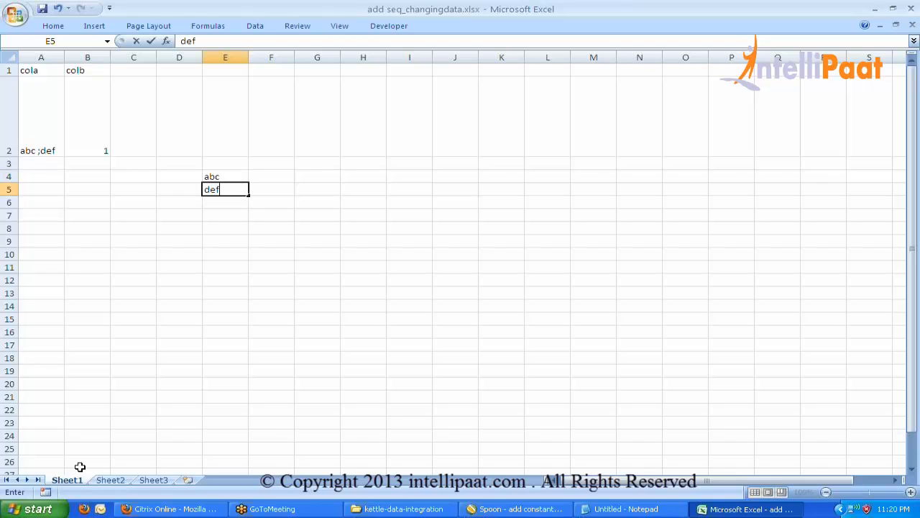
pyautogui.press('Return')
pyautogui.press('Up')
pyautogui.press('Up')
pyautogui.press('Right')
pyautogui.write('1')
pyautogui.press('Return')
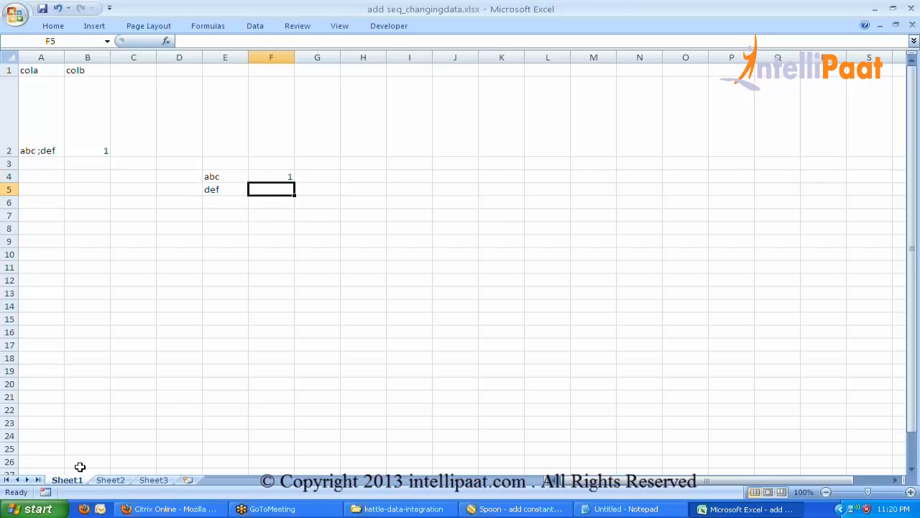
pyautogui.write('1')
pyautogui.press('Return')
# Compare the examples with the original A2:B2 row, highlighting the ';def' part of 'abc ;def'.
pyautogui.press('Up')
pyautogui.press('Up')
pyautogui.press('Left')
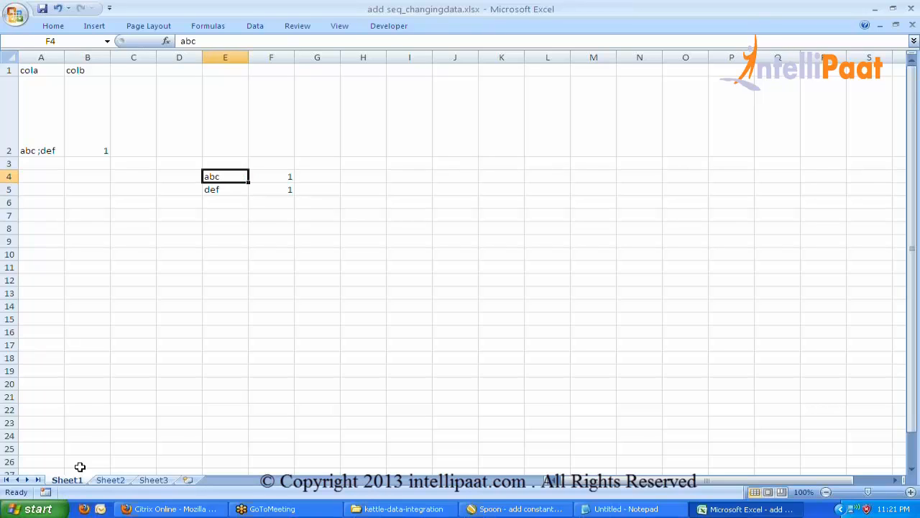
pyautogui.press('Left')
pyautogui.press('Up')
pyautogui.press('Up')
pyautogui.press('Up')
pyautogui.press('Left')
pyautogui.press('Left')
pyautogui.press('Left')
pyautogui.press('Down')
pyautogui.press('Down')
pyautogui.press('Right')
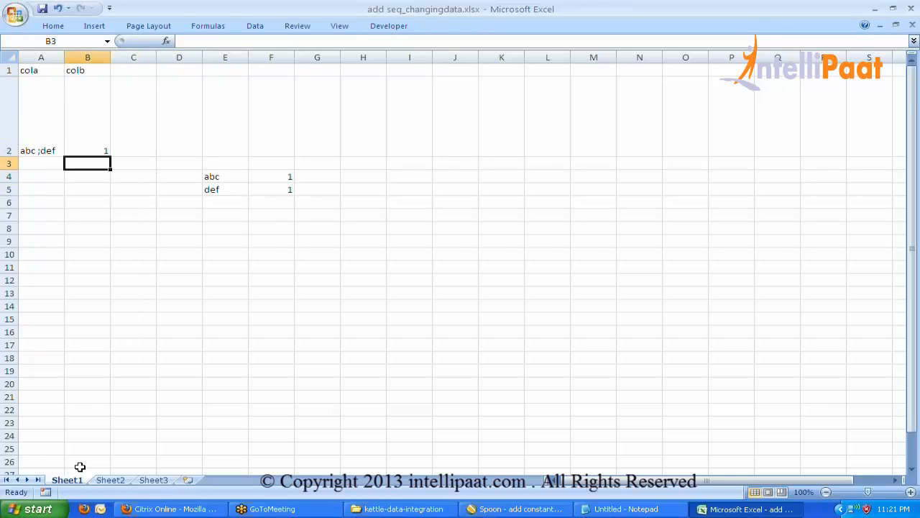
pyautogui.press('Up')
pyautogui.press('Left')
pyautogui.hotkey('shift', 'Right')
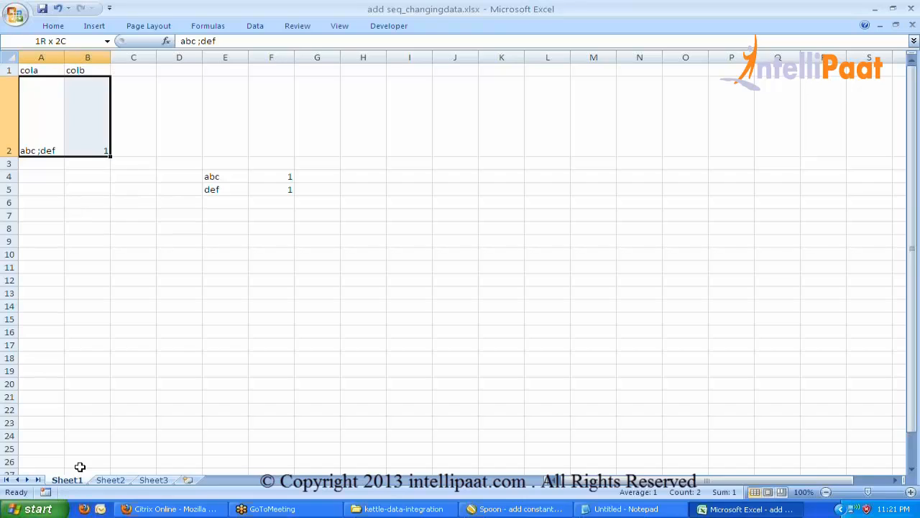
pyautogui.press('Down')
pyautogui.press('Down')
pyautogui.press('Right')
pyautogui.press('Right')
pyautogui.press('Right')
pyautogui.press('Right')
pyautogui.hotkey('shift', 'Right')
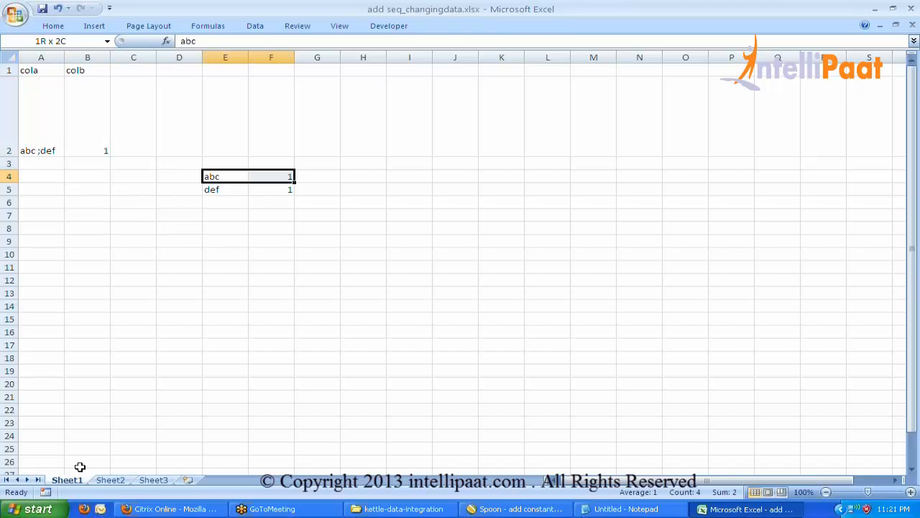
pyautogui.hotkey('shift', 'Down')
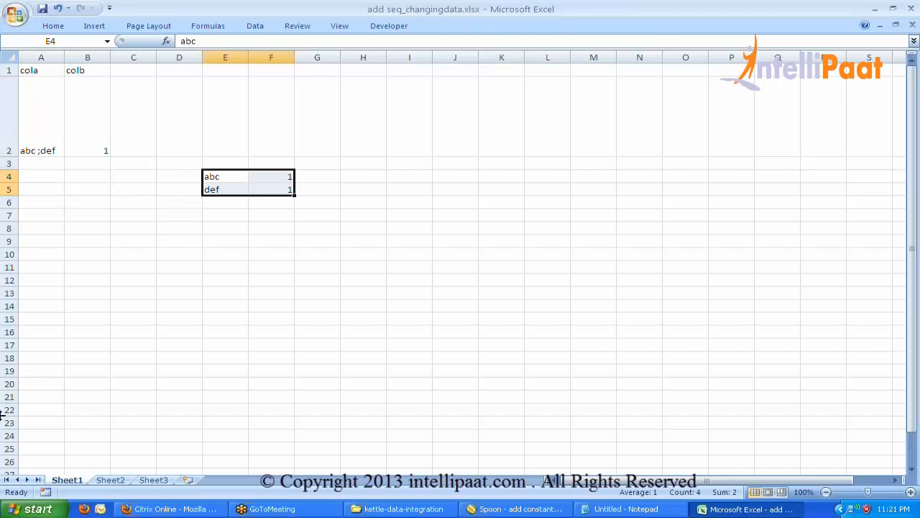
pyautogui.click(43, 149)
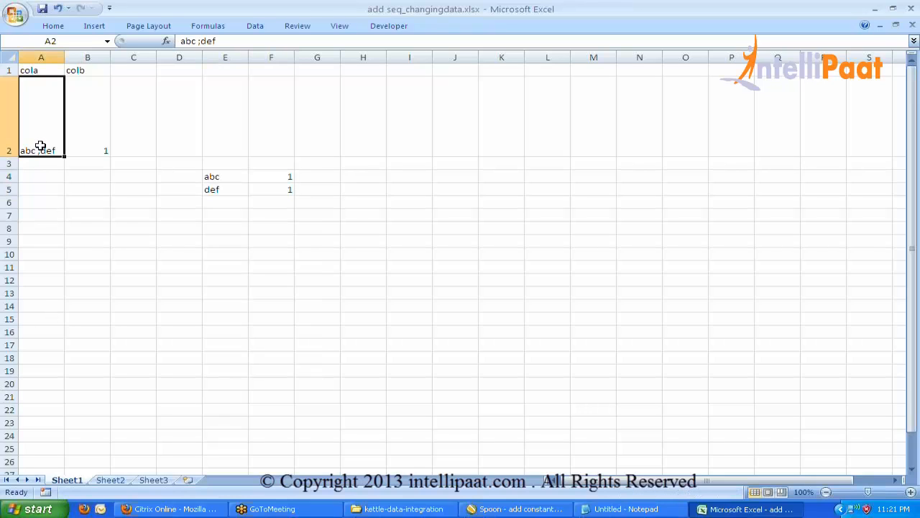
pyautogui.doubleClick(37, 147)
pyautogui.moveTo(36, 150); pyautogui.dragTo(57, 154)
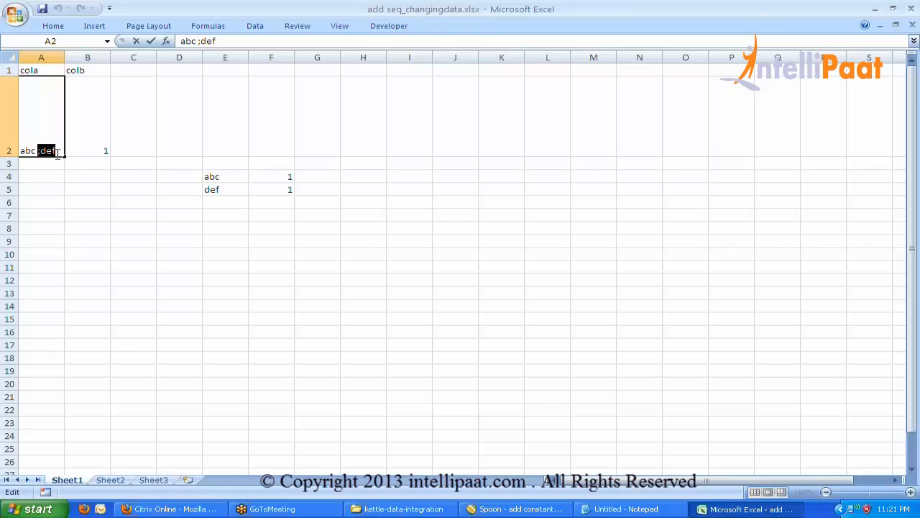
# Delete the abc/def example rows and return to the Spoon window.
pyautogui.moveTo(210, 177); pyautogui.dragTo(300, 197)
pyautogui.press('Delete')
pyautogui.click(150, 99)
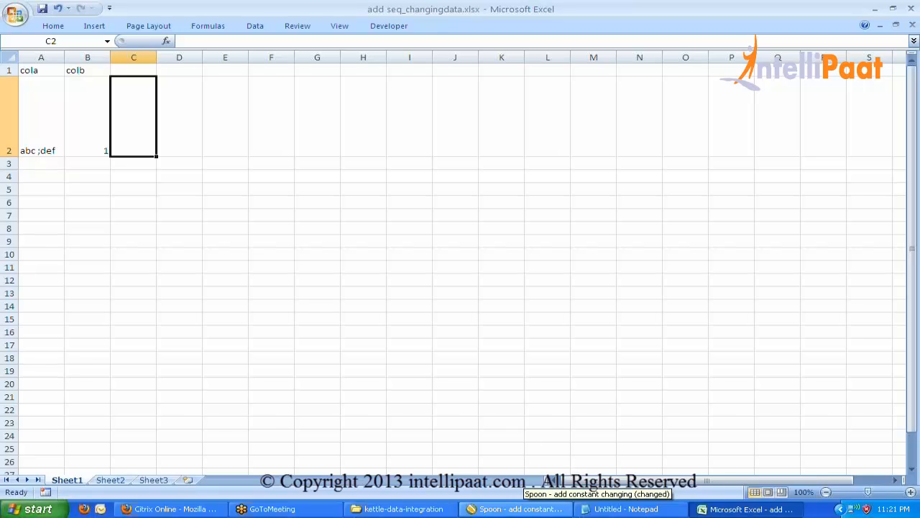
pyautogui.click(516, 508)
# Disable the old hops, rearrange the steps, and connect Microsoft Excel Input to Split field to rows.
pyautogui.click(604, 319)
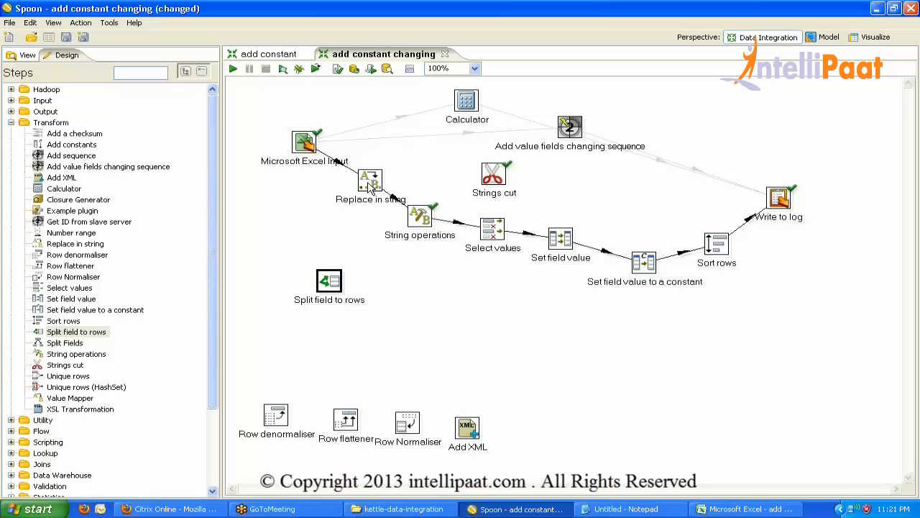
pyautogui.moveTo(369, 183); pyautogui.dragTo(377, 187)
pyautogui.moveTo(407, 160); pyautogui.dragTo(433, 162)
pyautogui.click(405, 158)
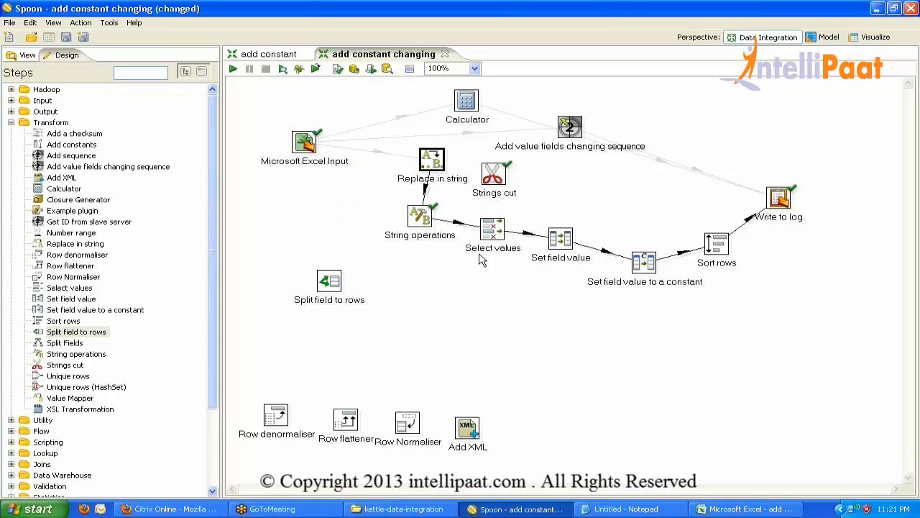
pyautogui.click(741, 226)
pyautogui.click(775, 203)
pyautogui.moveTo(778, 199); pyautogui.dragTo(468, 349)
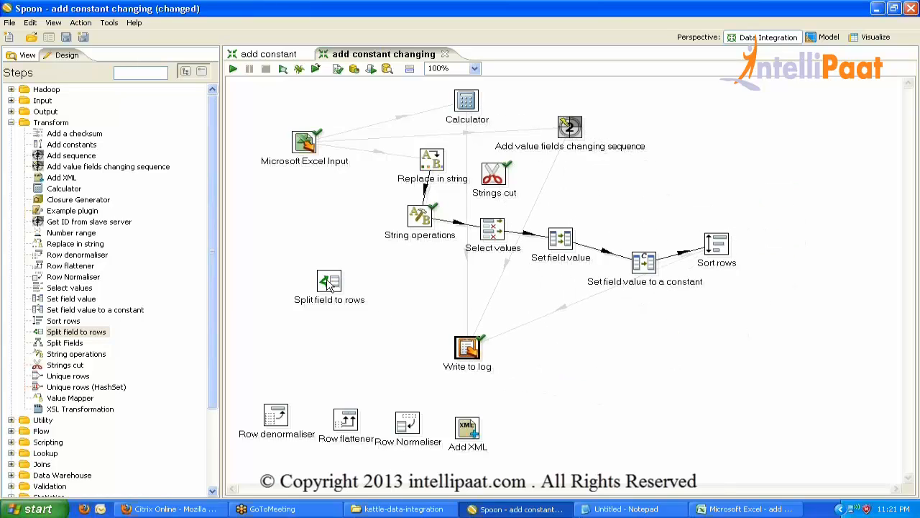
pyautogui.moveTo(329, 282); pyautogui.dragTo(332, 247)
pyautogui.moveTo(305, 143); pyautogui.dragTo(467, 350)
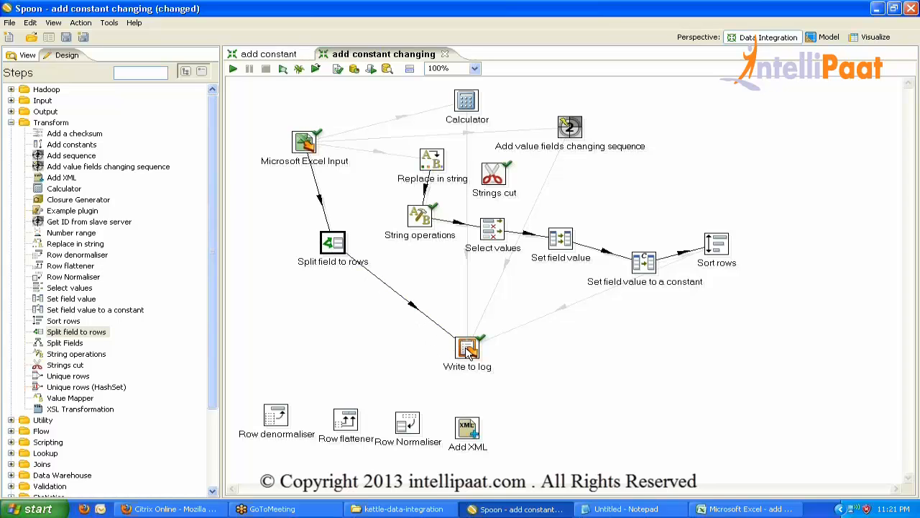
# Reload the Microsoft Excel Input fields from the header row so colb reads as Number.
pyautogui.doubleClick(305, 142)
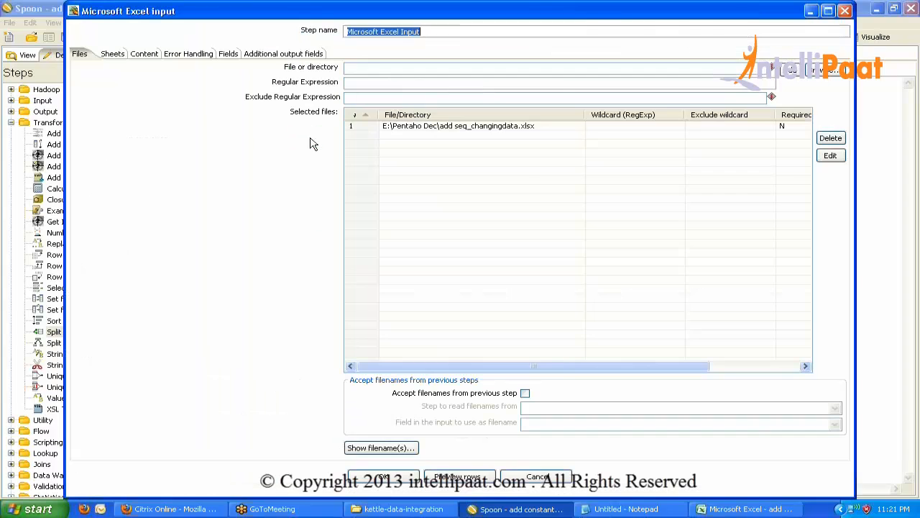
pyautogui.click(228, 55)
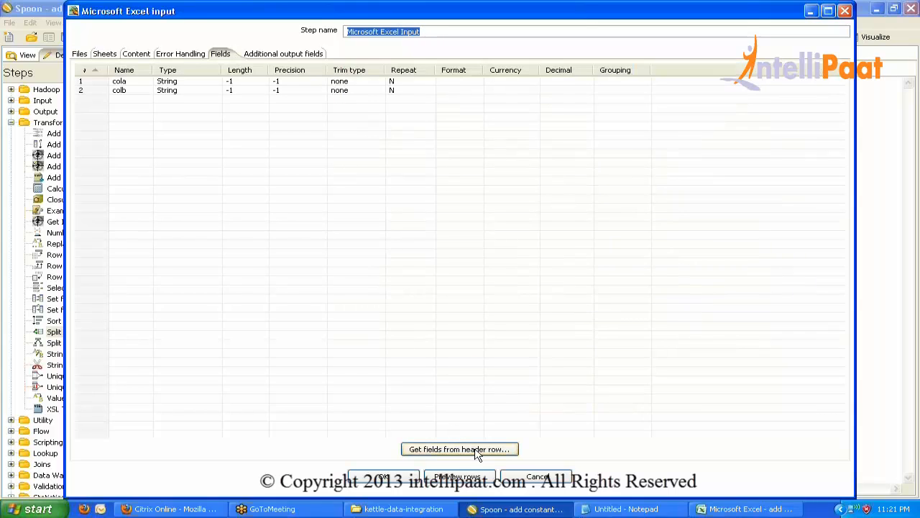
pyautogui.click(475, 450)
pyautogui.click(421, 295)
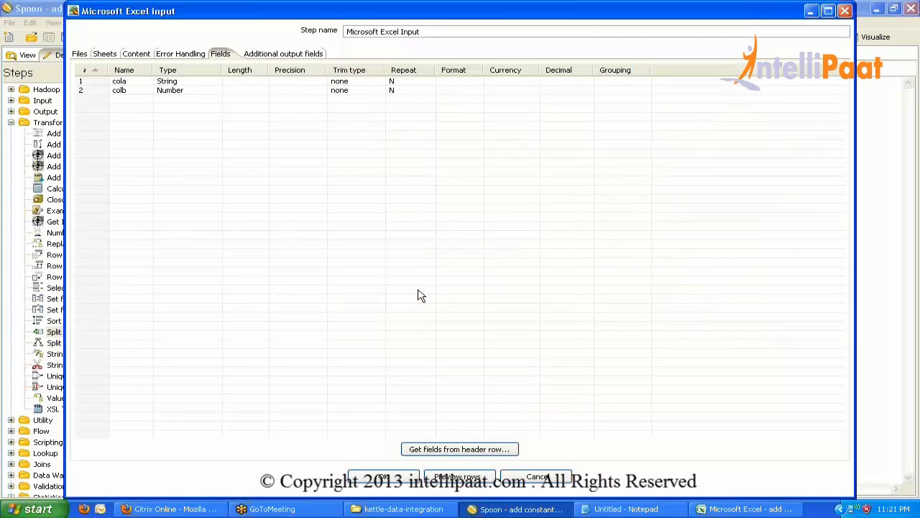
pyautogui.click(410, 479)
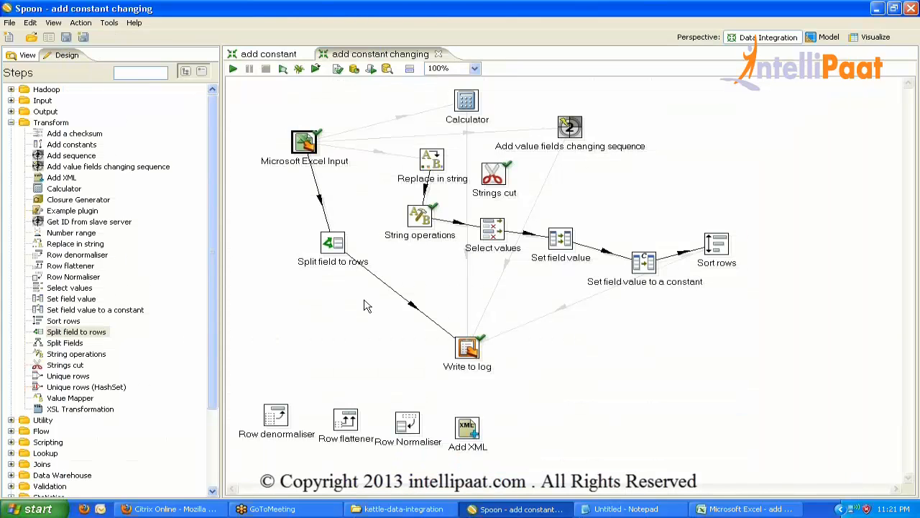
# Set Split field to rows to split cola on ';' into cola_new, and save the transformation.
pyautogui.doubleClick(330, 244)
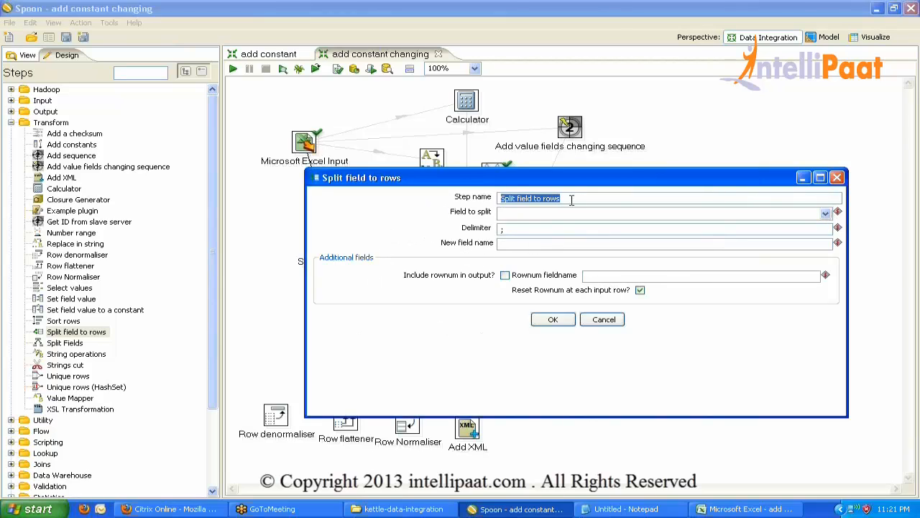
pyautogui.click(826, 213)
pyautogui.click(513, 225)
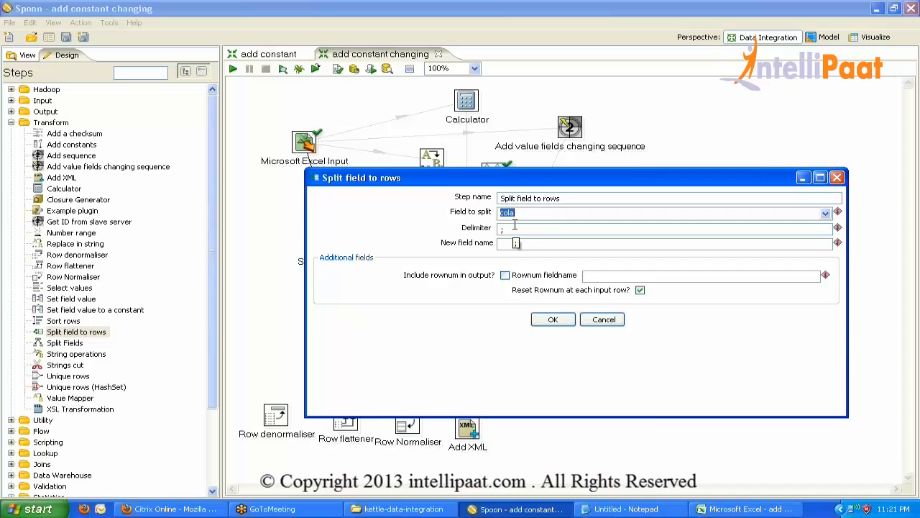
pyautogui.click(521, 244)
pyautogui.write('cal')
pyautogui.click(553, 319)
pyautogui.hotkey('ctrl', 's')
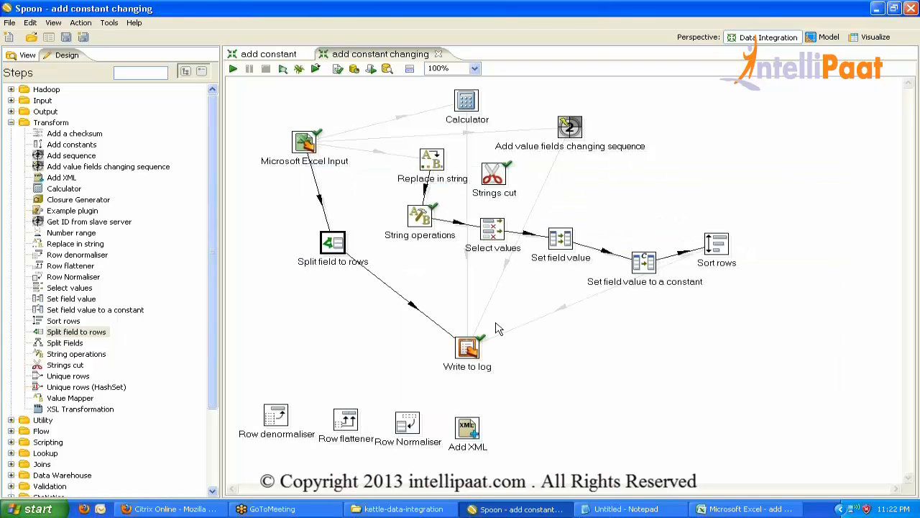
# Make Write to log output all fields: cola, colb and cola_new.
pyautogui.doubleClick(467, 348)
pyautogui.click(458, 486)
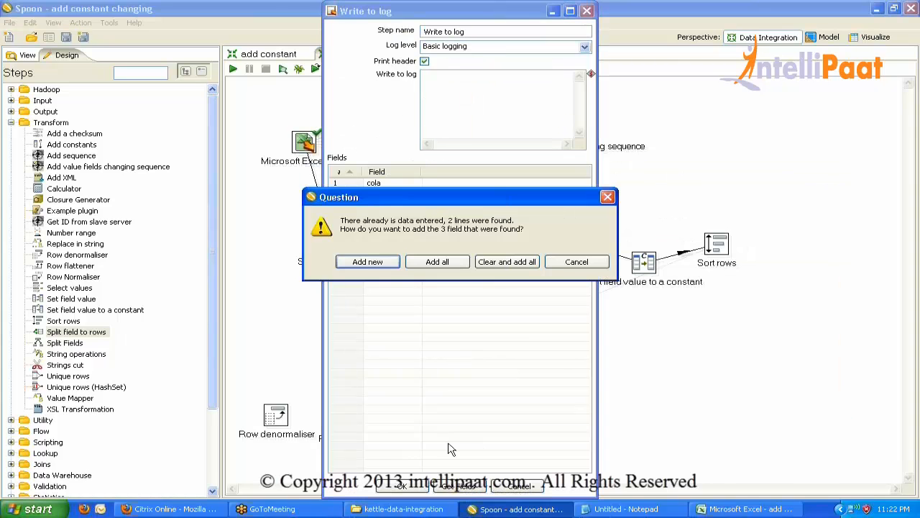
pyautogui.click(489, 265)
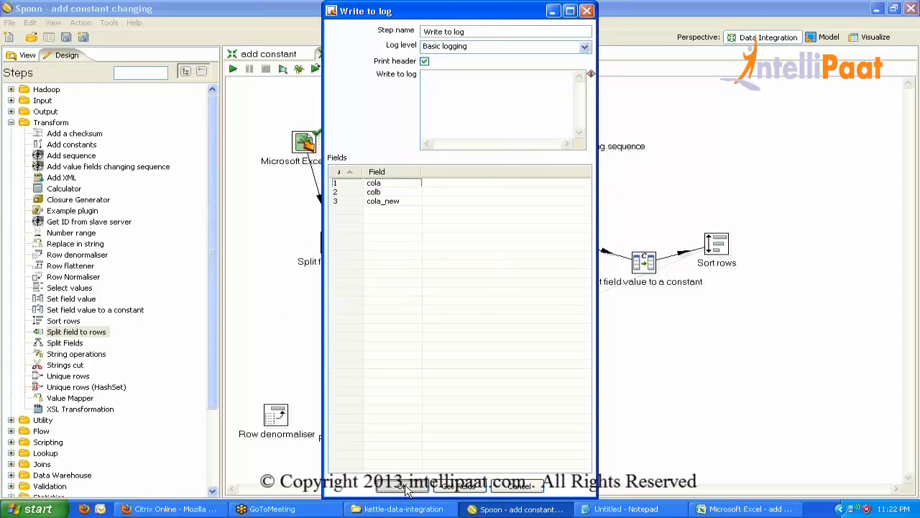
pyautogui.click(404, 487)
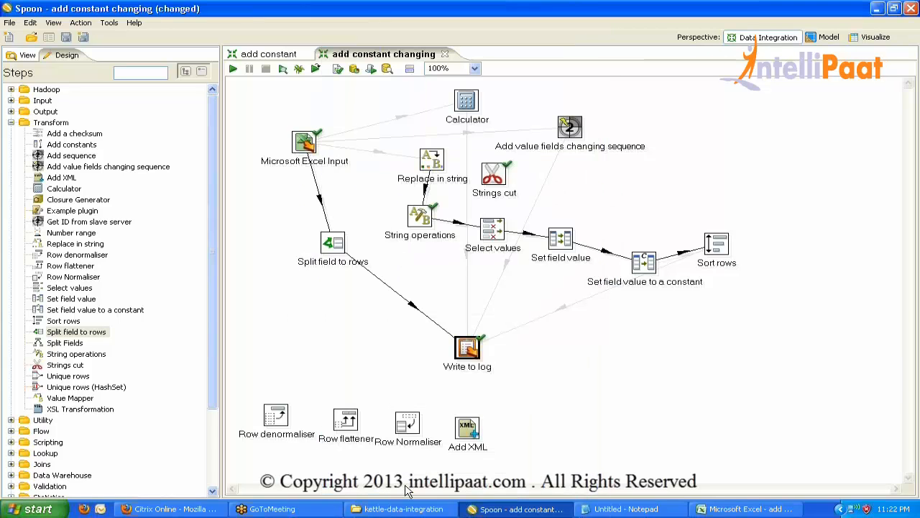
pyautogui.click(233, 69)
# Run the transformation and check the log's two rows: cola_new = abc and cola_new = def.
pyautogui.press('Return')
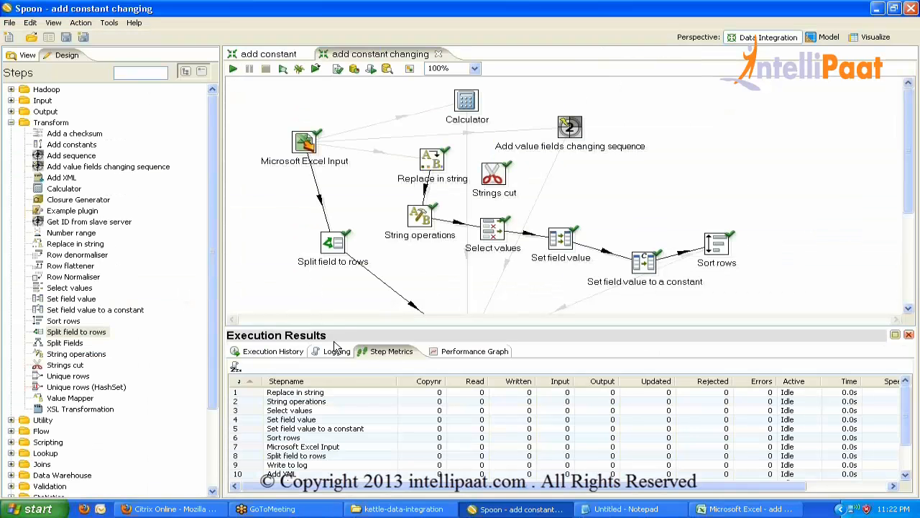
pyautogui.doubleClick(337, 351)
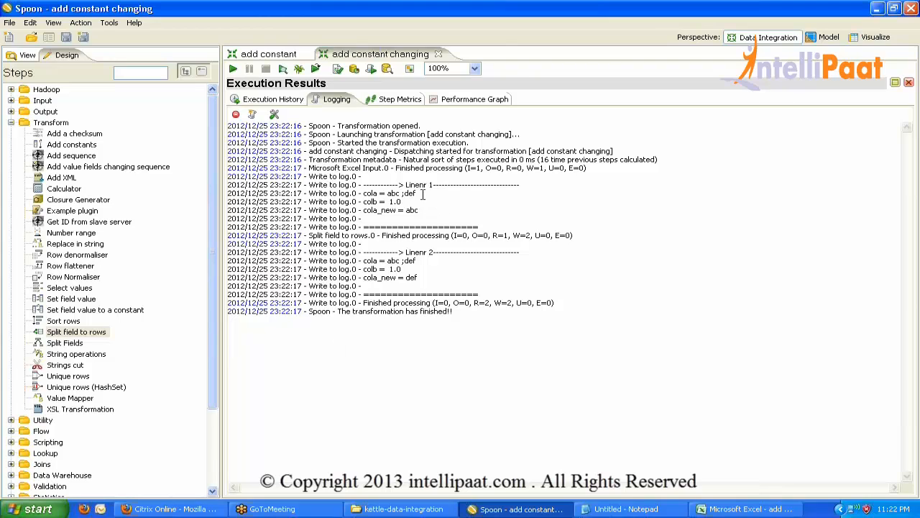
pyautogui.doubleClick(389, 210)
pyautogui.doubleClick(412, 210)
pyautogui.doubleClick(410, 278)
pyautogui.moveTo(388, 261); pyautogui.dragTo(416, 262)
pyautogui.click(390, 265)
pyautogui.moveTo(414, 278); pyautogui.dragTo(383, 264)
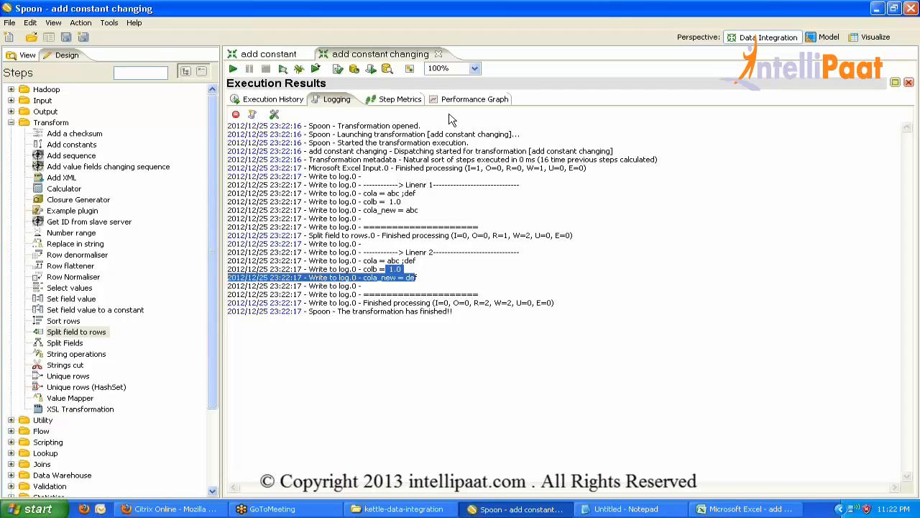
pyautogui.click(914, 31)
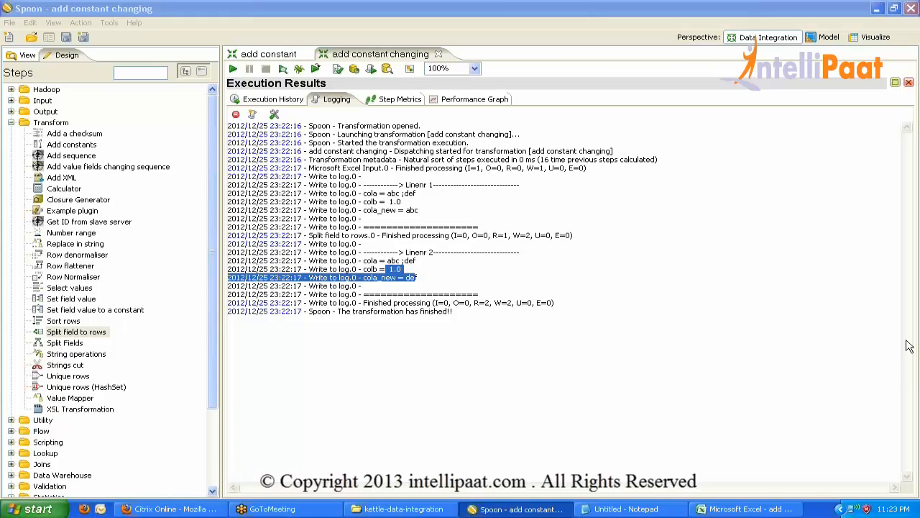
# Switch to the Excel workbook add seq_changingdata.xlsx that holds the cola and colb data.
pyautogui.click(748, 508)
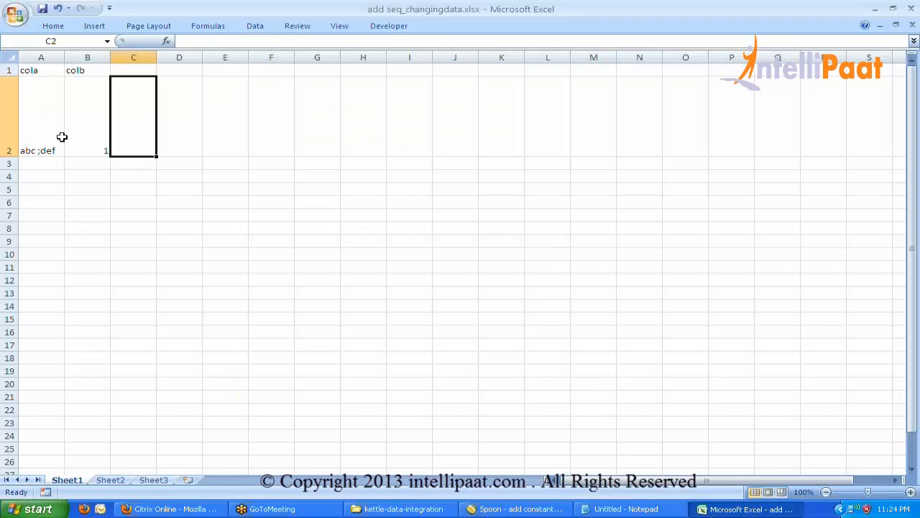
# Paste three semicolon-separated text rows into cola (A2:A4) and auto-fit column A.
pyautogui.click(39, 125)
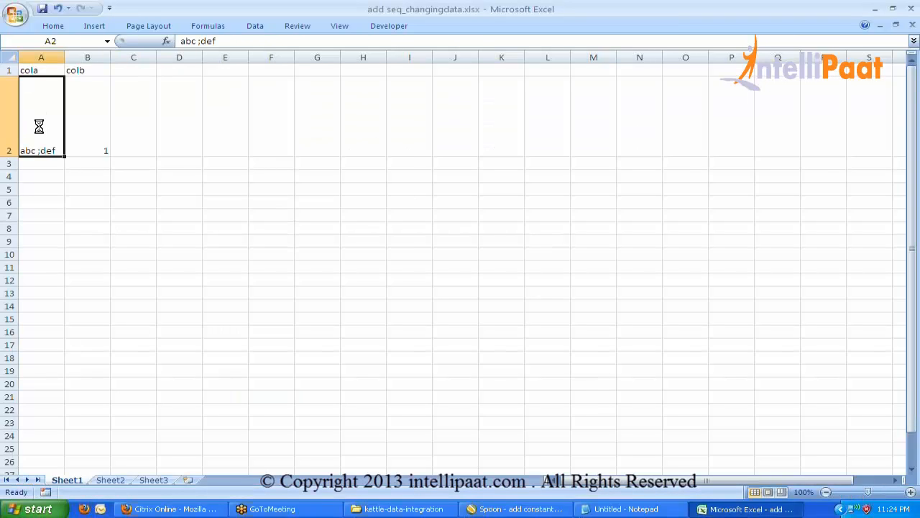
pyautogui.write('abc;676;hcgdgdh;hdhhd abc;47;yuidfddf;hdhdh abc;6763;yhdhiuy;hdhdh')
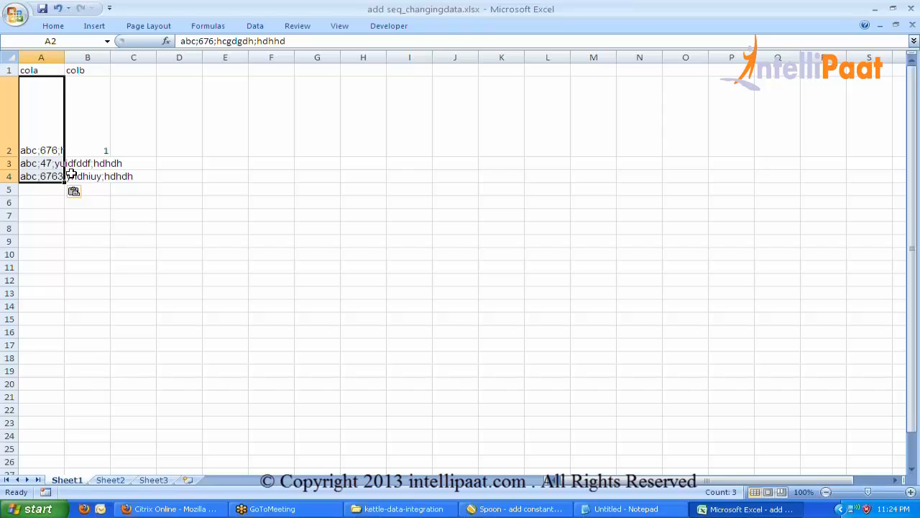
pyautogui.doubleClick(64, 57)
pyautogui.click(93, 209)
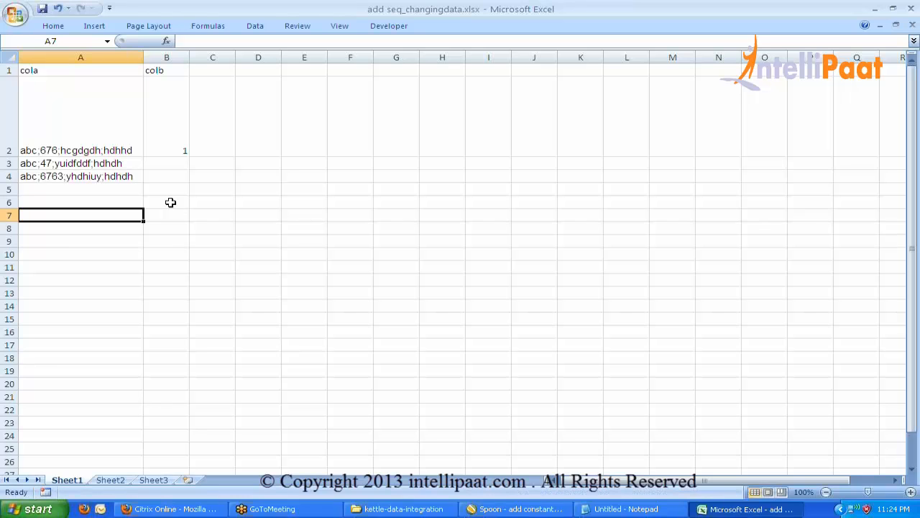
# Fill colb's value 1 down to B4, then return to Spoon's transformation canvas.
pyautogui.click(170, 148)
pyautogui.moveTo(184, 153); pyautogui.dragTo(192, 184)
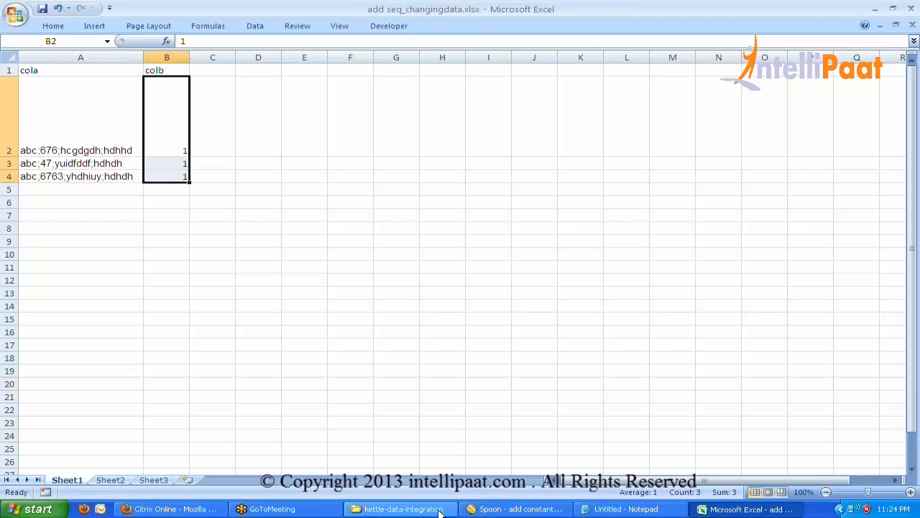
pyautogui.click(514, 509)
pyautogui.doubleClick(341, 100)
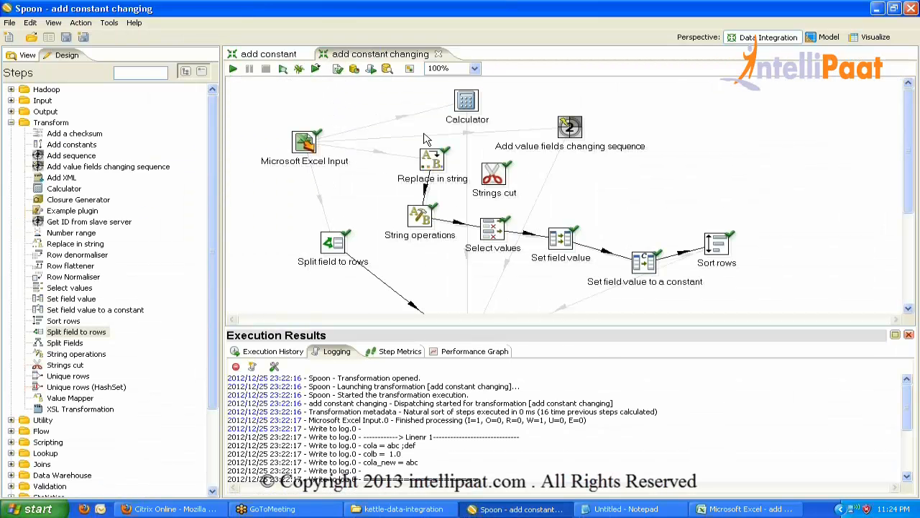
# In the Calculator, clear colb as Field B and make calculatedField a String.
pyautogui.doubleClick(467, 103)
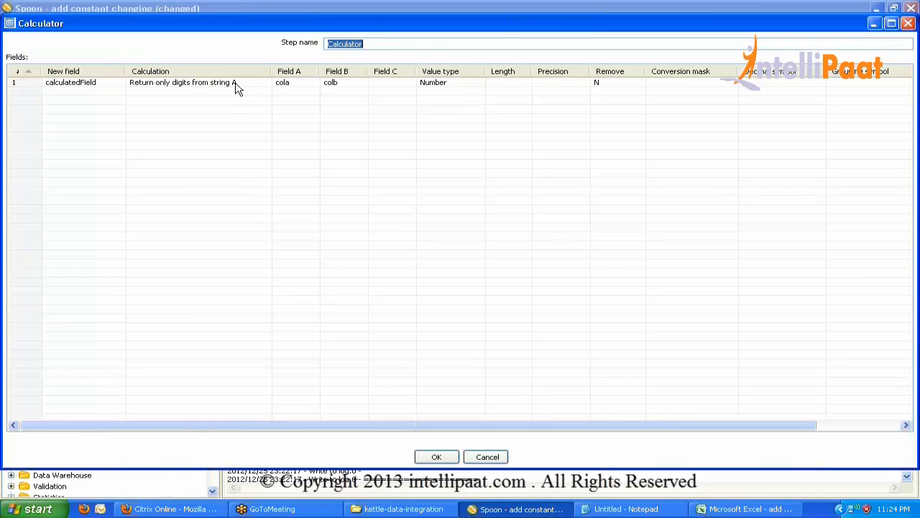
pyautogui.click(343, 83)
pyautogui.click(343, 82)
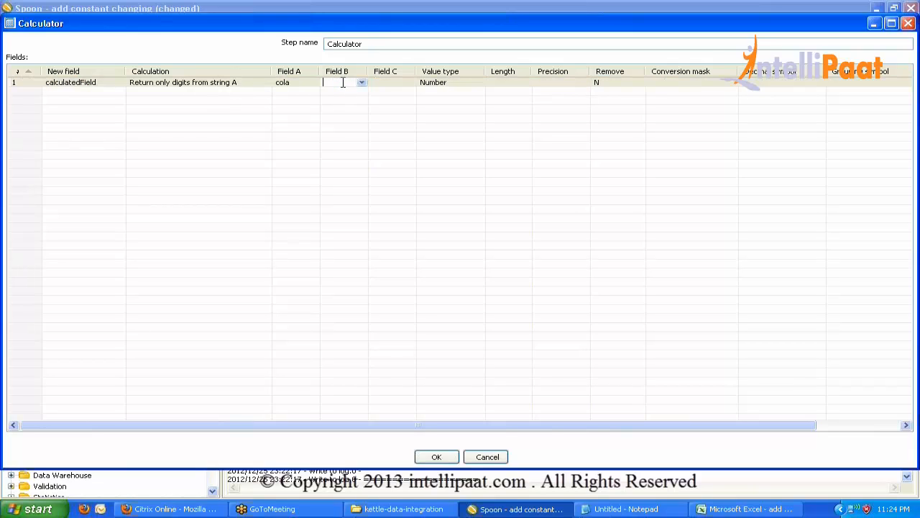
pyautogui.click(458, 83)
pyautogui.click(460, 84)
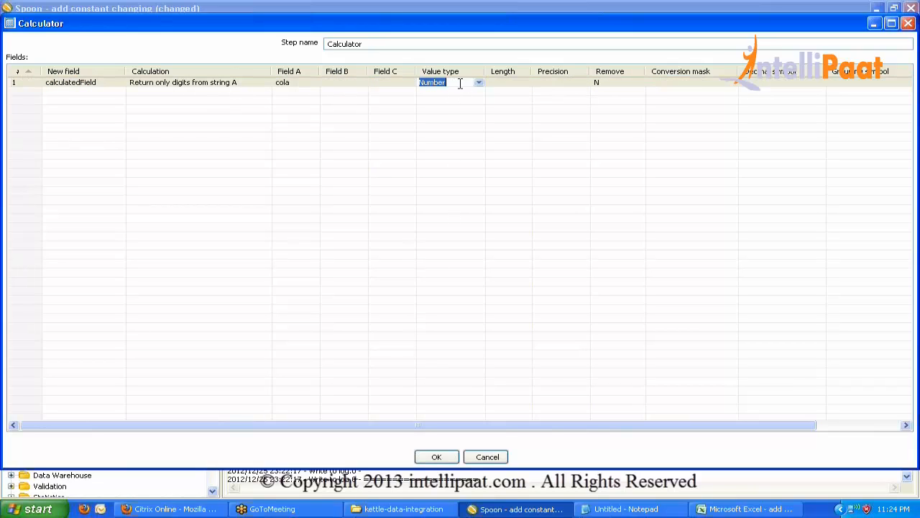
pyautogui.click(478, 83)
pyautogui.click(448, 101)
pyautogui.click(437, 456)
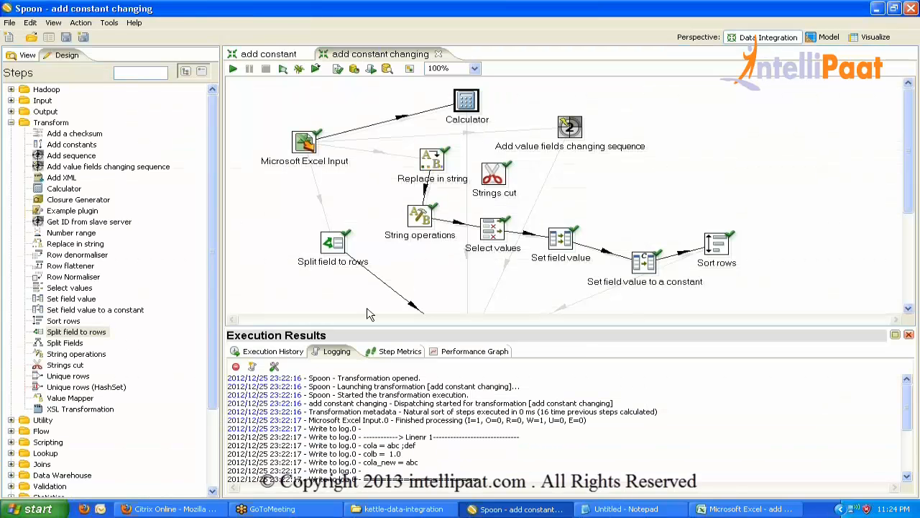
# Recheck the Calculator settings and review the fields Excel Input reads from the workbook.
pyautogui.doubleClick(472, 100)
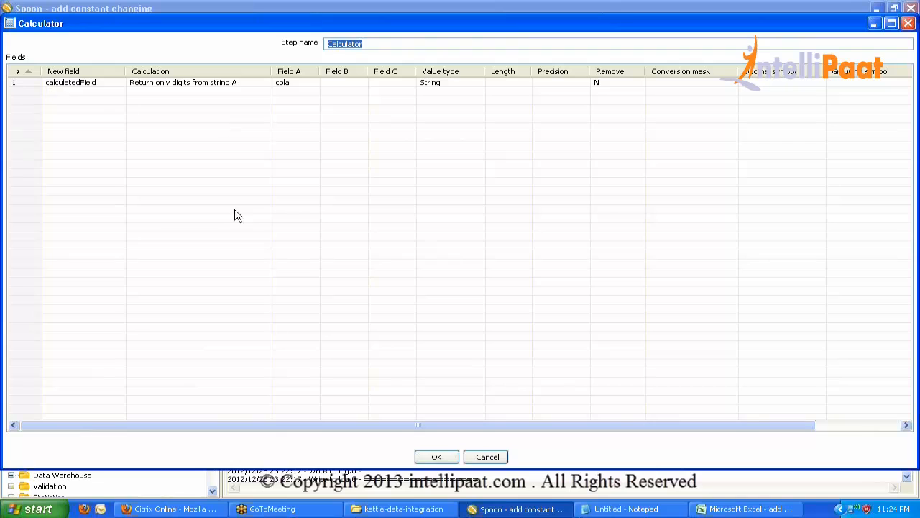
pyautogui.click(438, 459)
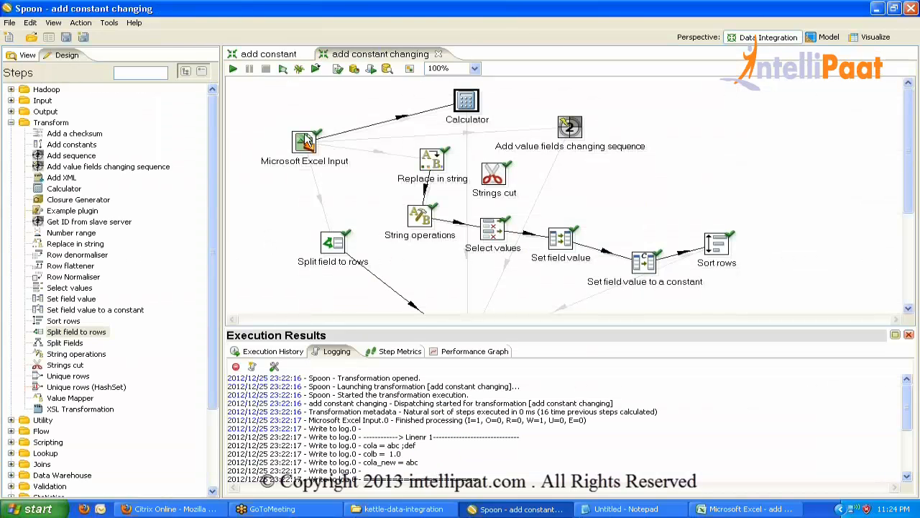
pyautogui.doubleClick(305, 140)
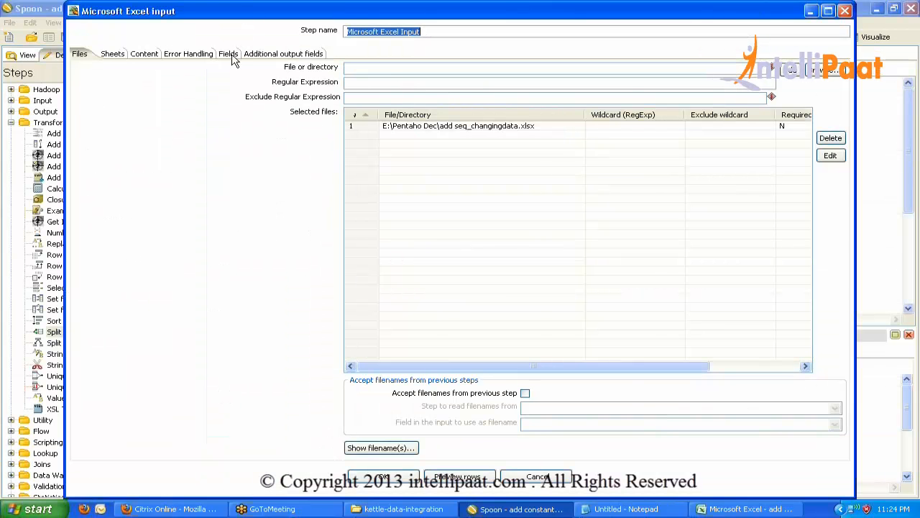
pyautogui.click(229, 55)
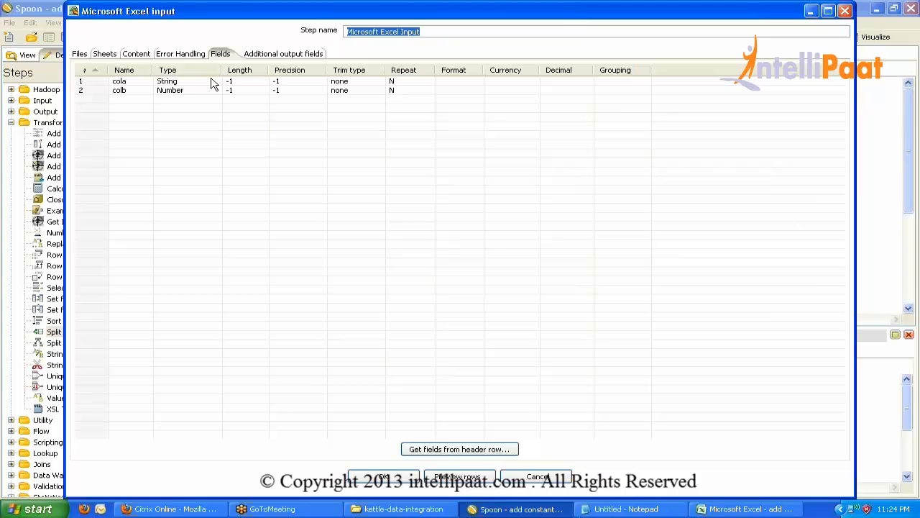
pyautogui.click(395, 474)
# Compare against the Excel workbook, then close Spoon's execution results panel.
pyautogui.click(719, 510)
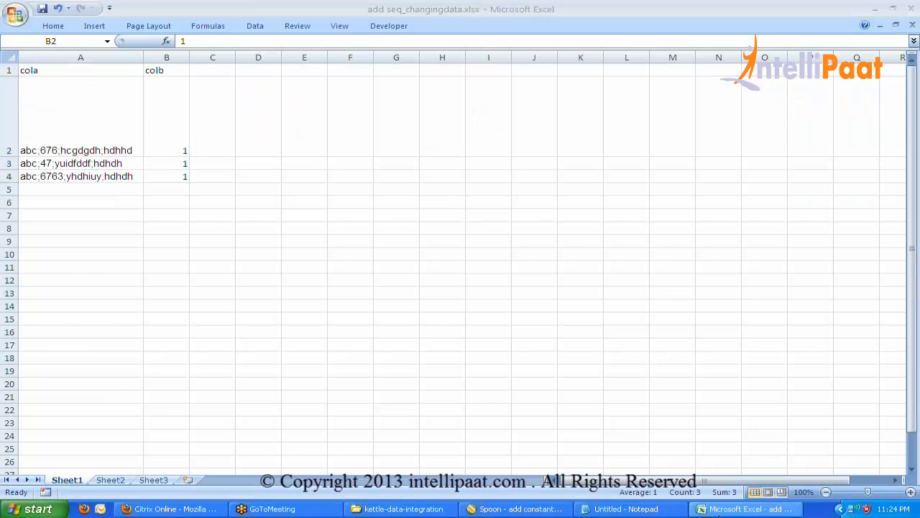
pyautogui.click(720, 511)
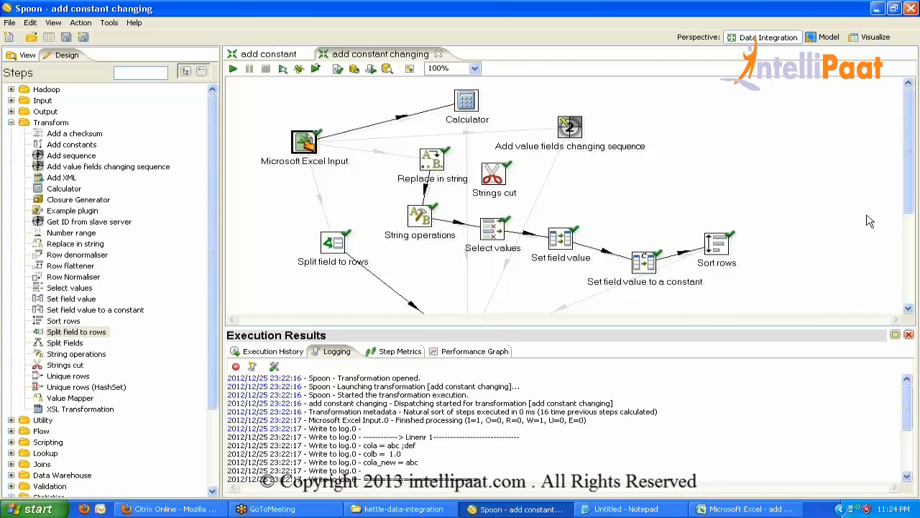
pyautogui.click(721, 30)
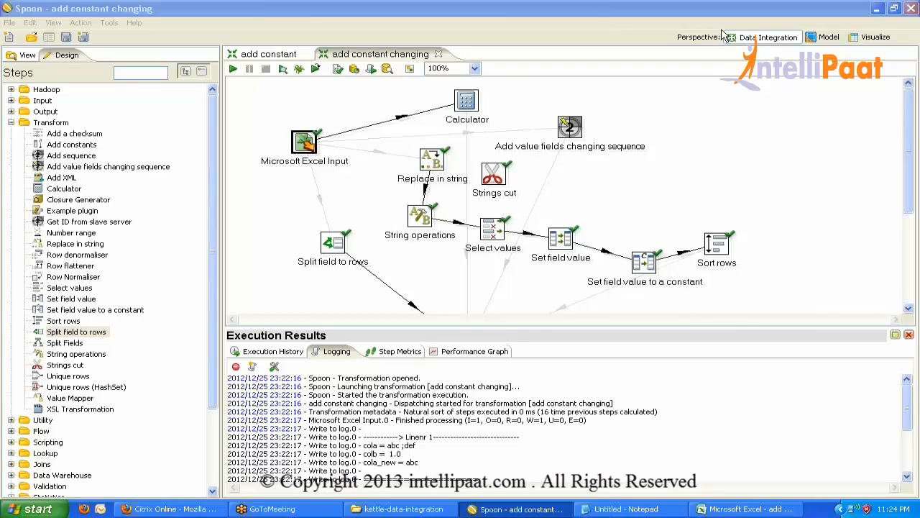
pyautogui.click(909, 334)
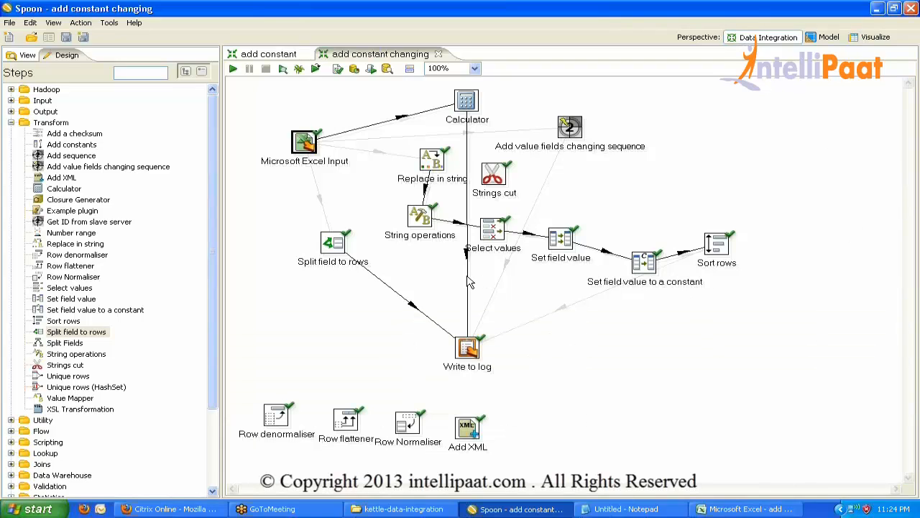
# Make Write to log list cola, colb and calculatedField without cola_new, disable the Split field to rows hop, and save.
pyautogui.doubleClick(467, 349)
pyautogui.click(475, 487)
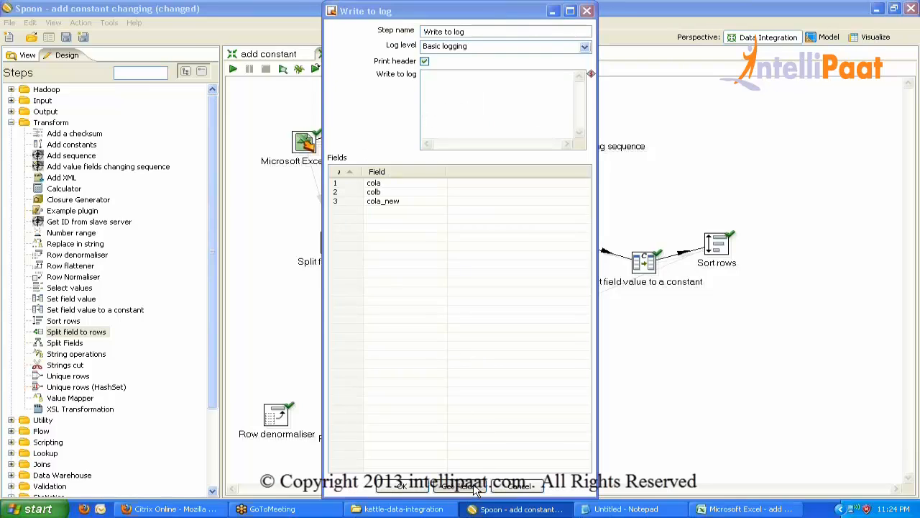
pyautogui.click(509, 263)
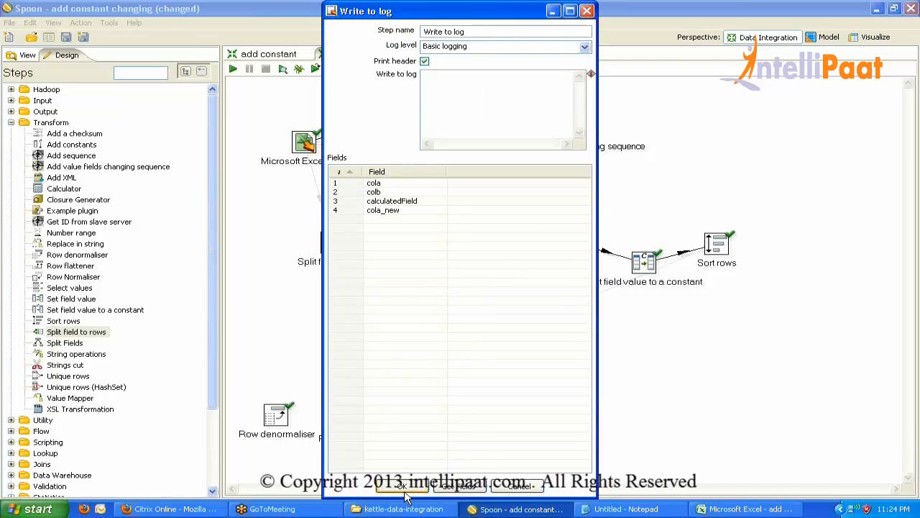
pyautogui.click(362, 207)
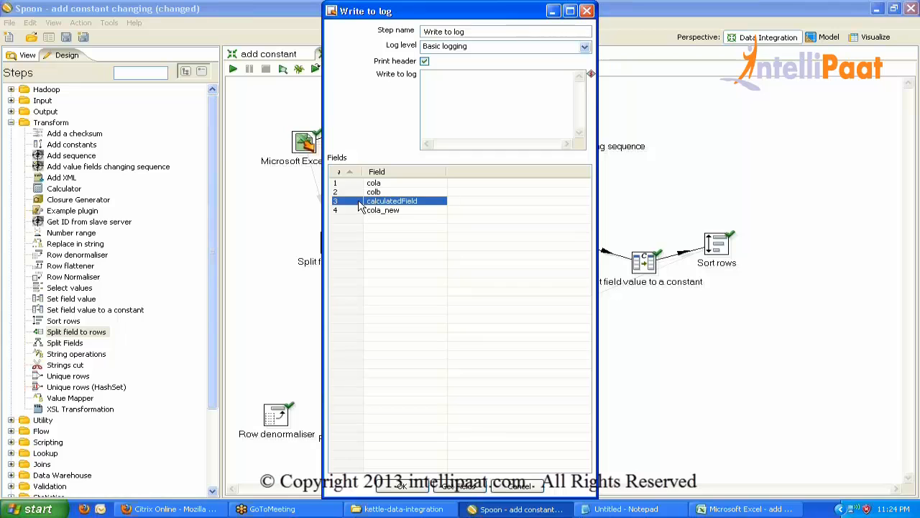
pyautogui.click(352, 213)
pyautogui.click(402, 486)
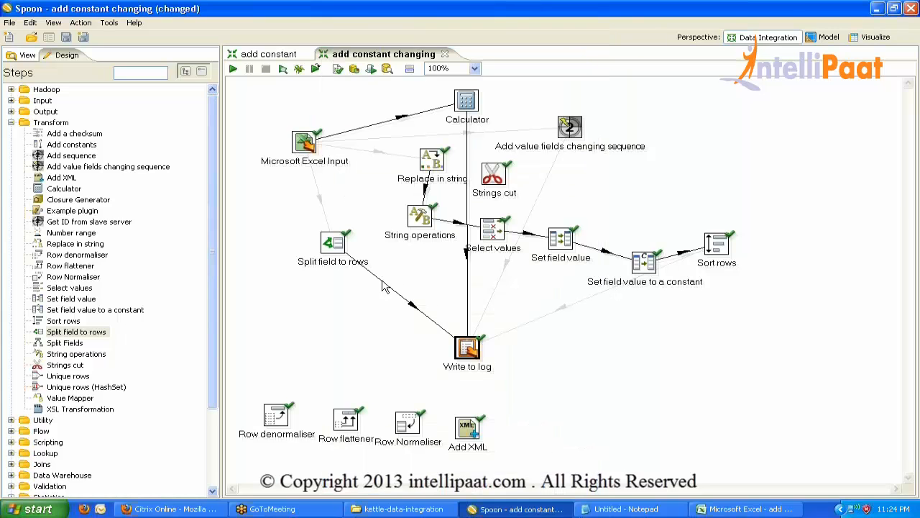
pyautogui.click(384, 281)
pyautogui.hotkey('ctrl', 's')
# Reload Write to log's incoming fields once more and save the transformation.
pyautogui.doubleClick(474, 367)
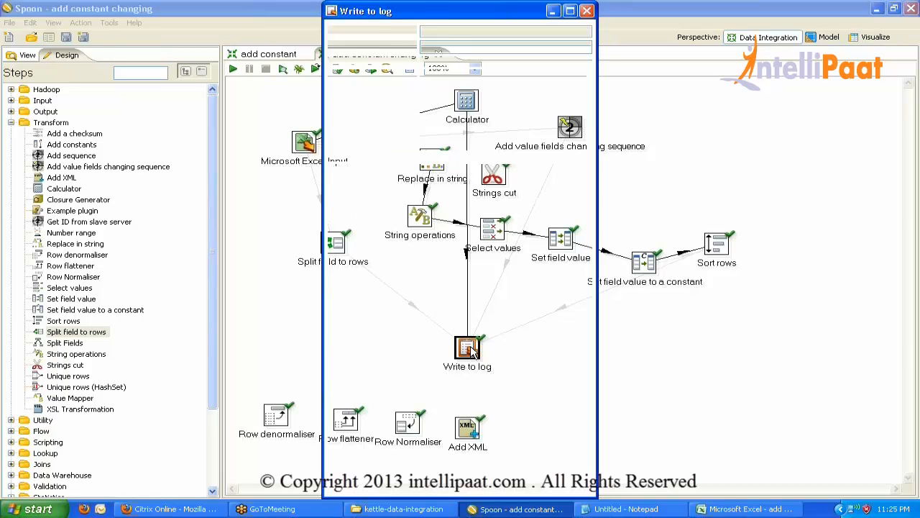
pyautogui.click(464, 487)
pyautogui.click(509, 266)
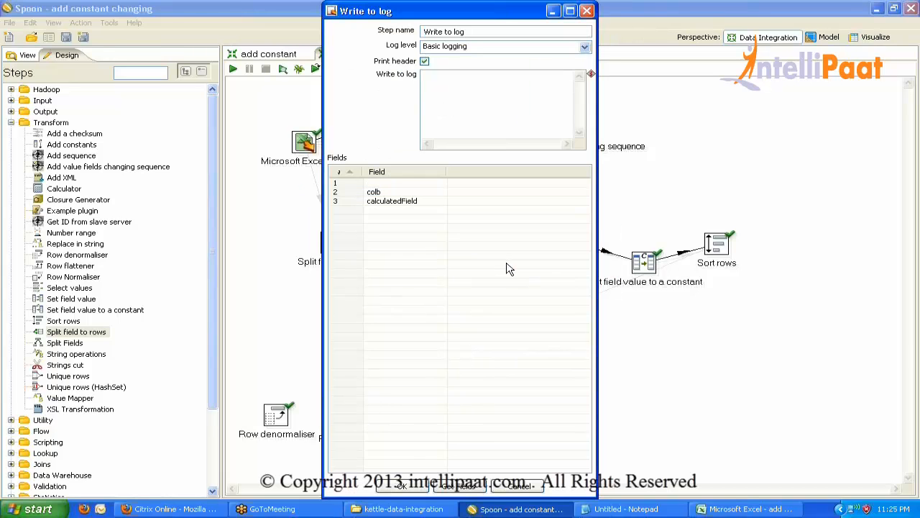
pyautogui.click(414, 483)
pyautogui.hotkey('ctrl', 's')
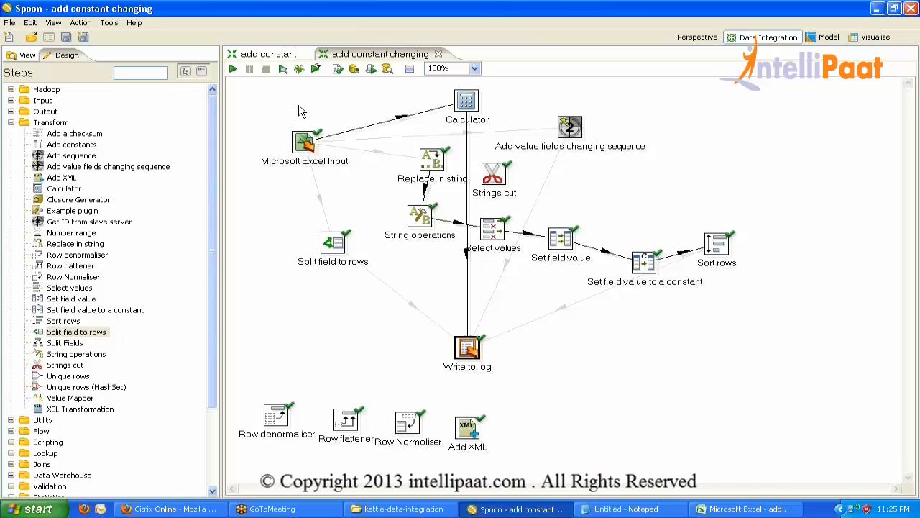
# Run the transformation and read the log, where calculatedField comes out as 6763.
pyautogui.click(236, 69)
pyautogui.press('Return')
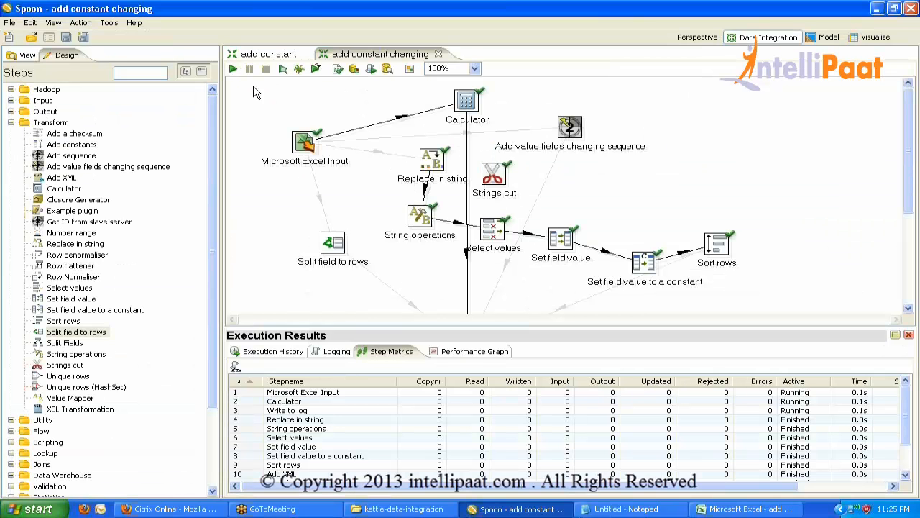
pyautogui.click(337, 352)
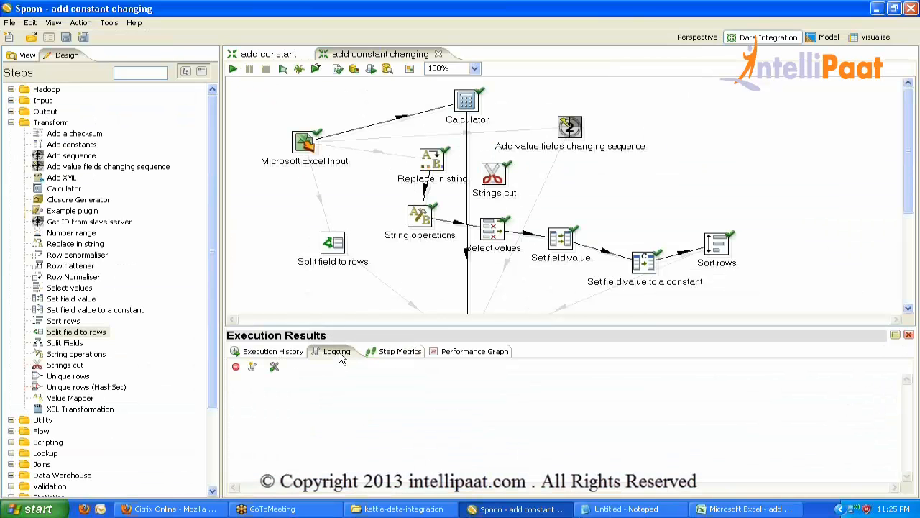
pyautogui.doubleClick(341, 357)
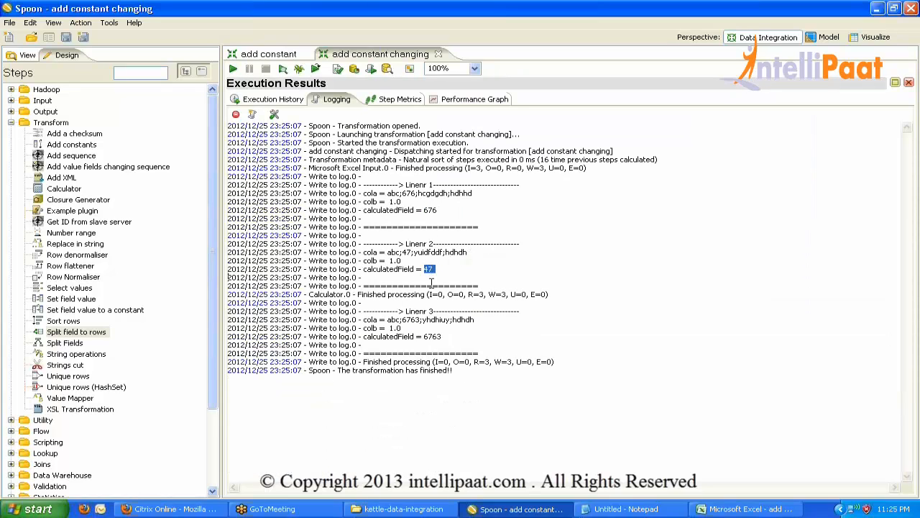
pyautogui.doubleClick(433, 336)
pyautogui.doubleClick(329, 101)
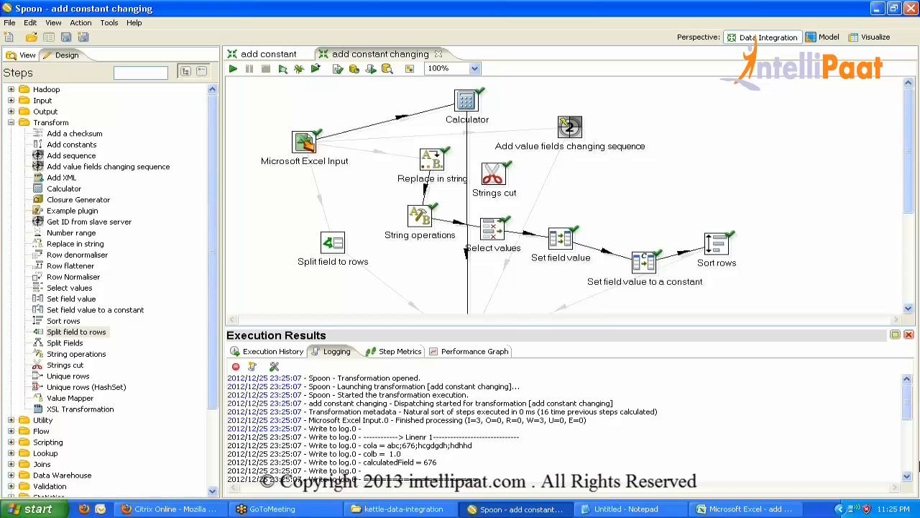
pyautogui.click(909, 335)
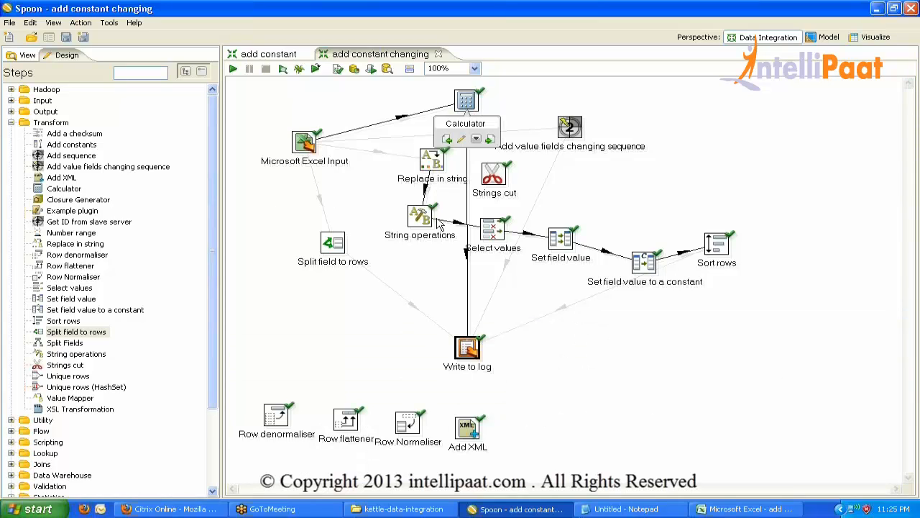
pyautogui.click(409, 69)
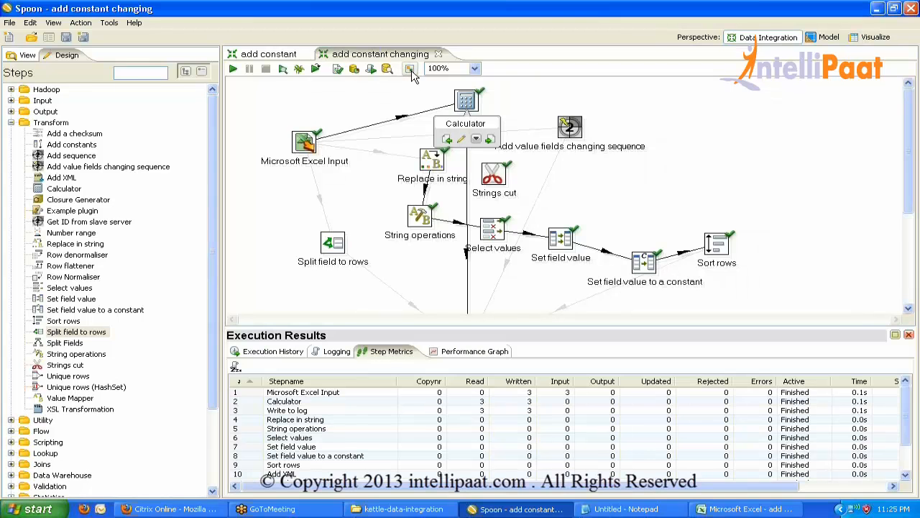
pyautogui.click(328, 355)
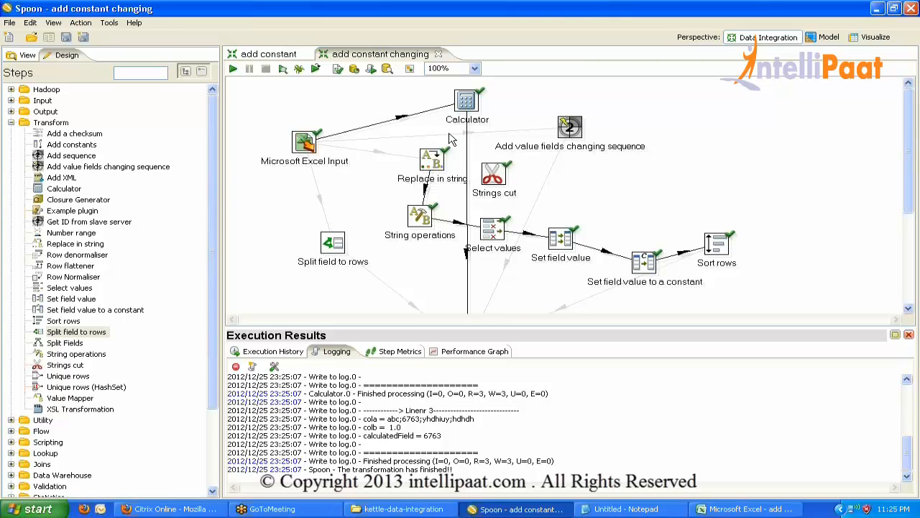
# Review the Calculator's digits-only setup, then go to cell A2 in the Excel workbook.
pyautogui.doubleClick(469, 102)
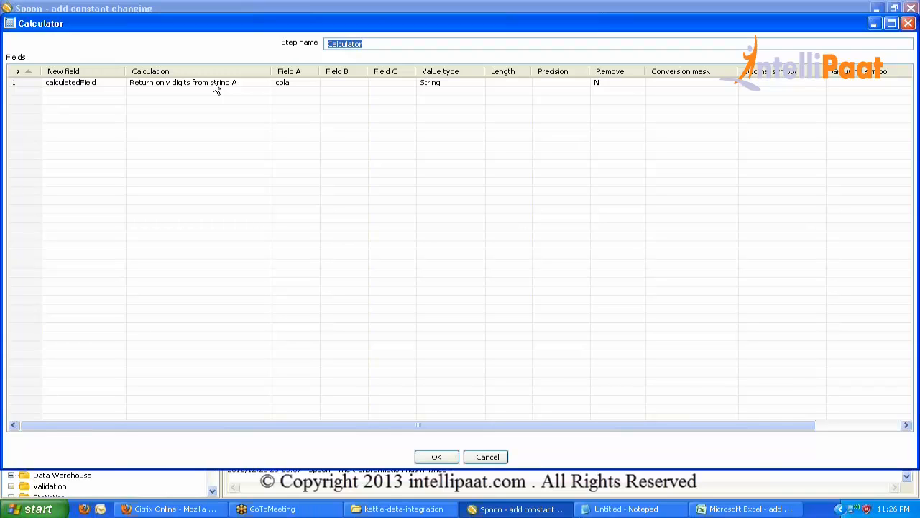
pyautogui.click(436, 457)
pyautogui.click(745, 509)
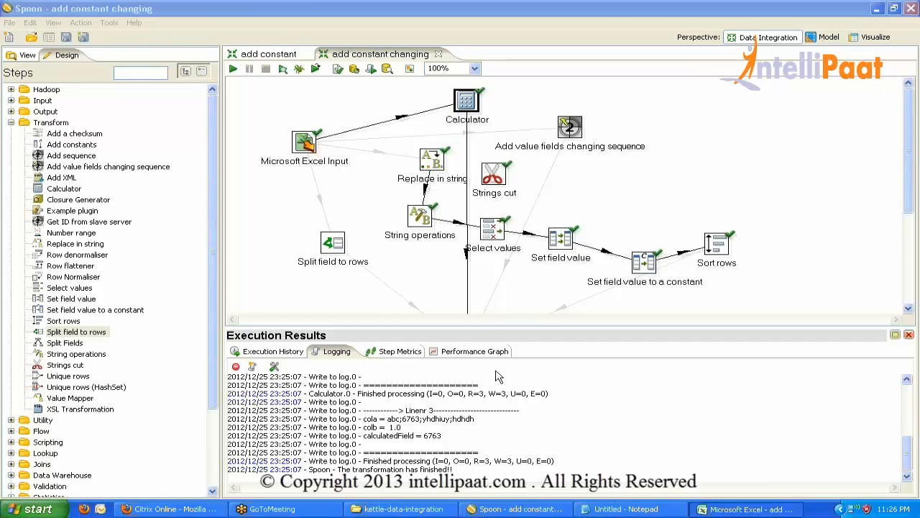
pyautogui.click(62, 137)
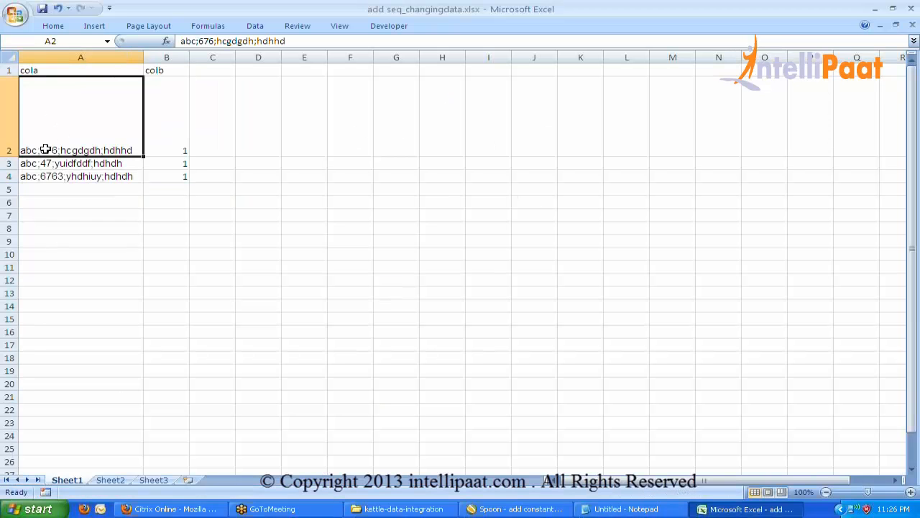
# Insert the letter A into the cola numbers in A2–A4 (6A76, 4A7, 67A63) and return to Spoon.
pyautogui.doubleClick(44, 149)
pyautogui.write('A')
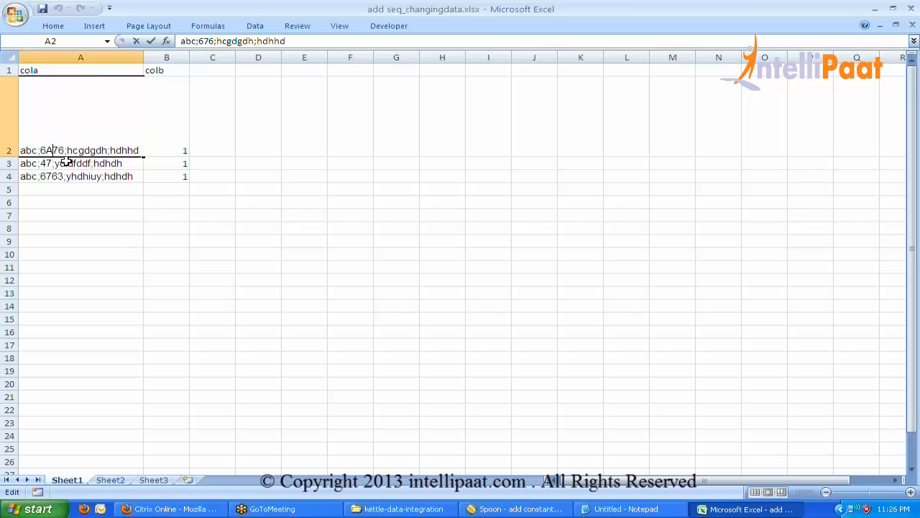
pyautogui.doubleClick(47, 162)
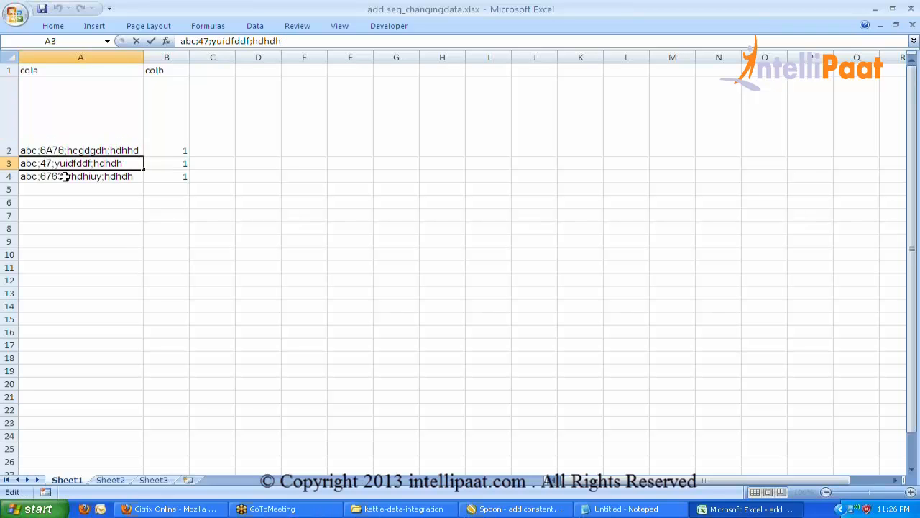
pyautogui.write('A')
pyautogui.doubleClick(52, 176)
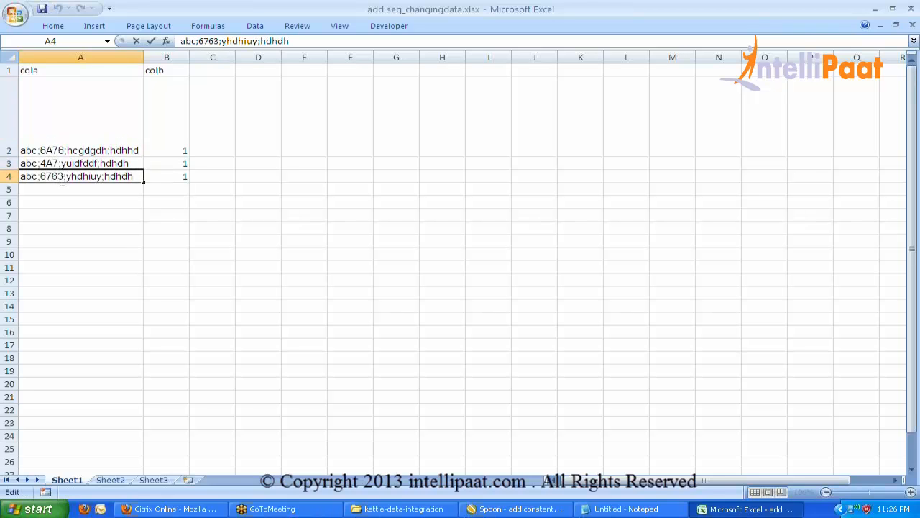
pyautogui.write('A')
pyautogui.click(112, 213)
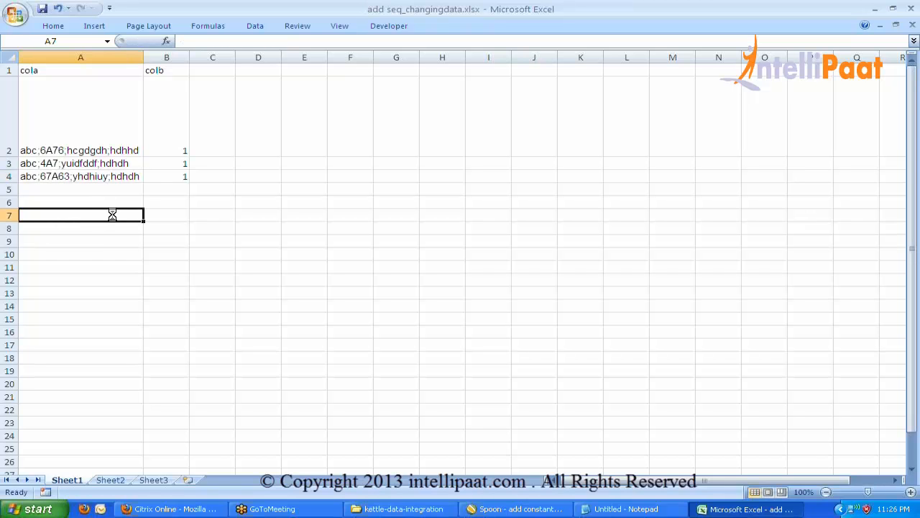
pyautogui.hotkey('alt', 'Tab')
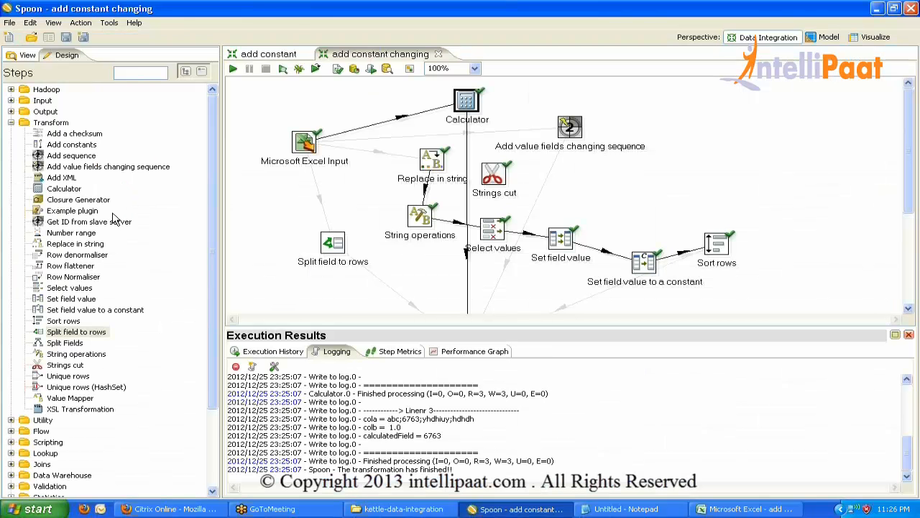
# Rerun the transformation and check the first log row, where cola 6A76 yields calculatedField 676.
pyautogui.click(233, 68)
pyautogui.press('Return')
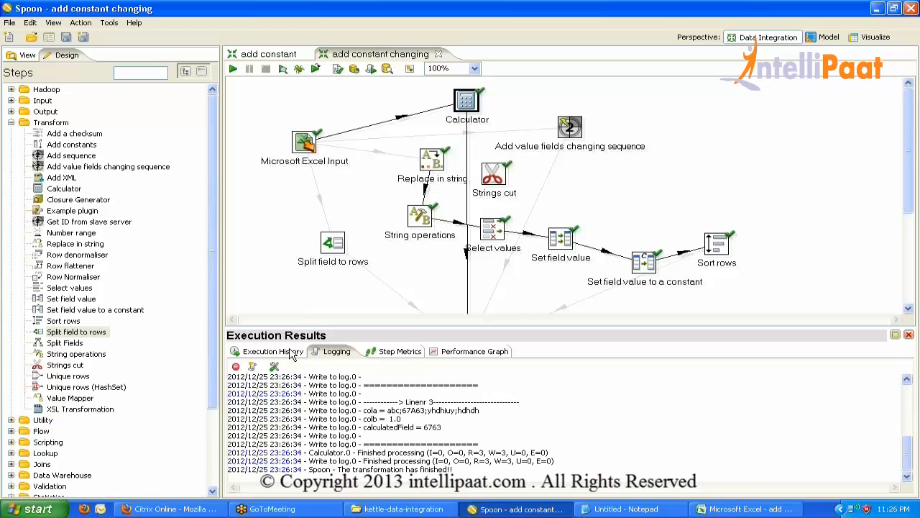
pyautogui.doubleClick(329, 352)
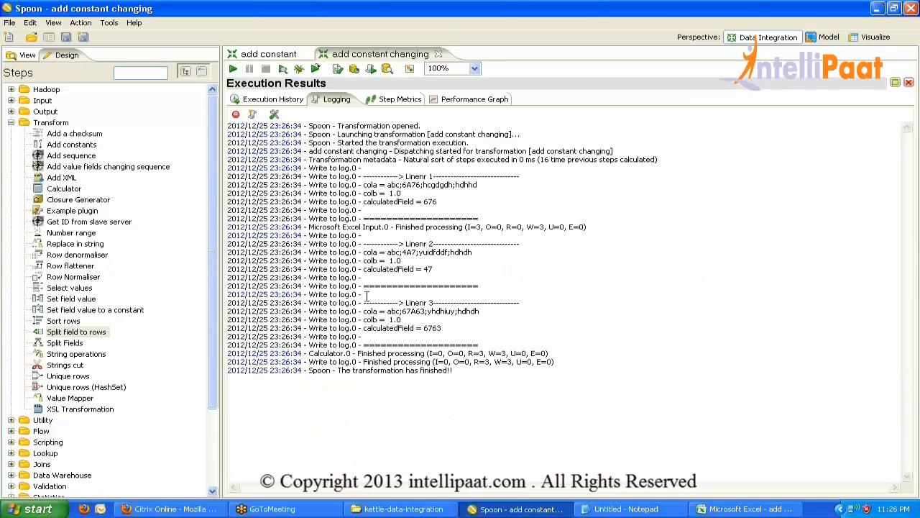
pyautogui.moveTo(403, 184); pyautogui.dragTo(438, 201)
pyautogui.click(424, 201)
pyautogui.click(405, 185)
pyautogui.moveTo(402, 185); pyautogui.dragTo(424, 185)
# Examine the second row's cola value, where the letter A is stripped to give calculatedField 47.
pyautogui.moveTo(407, 252); pyautogui.dragTo(412, 260)
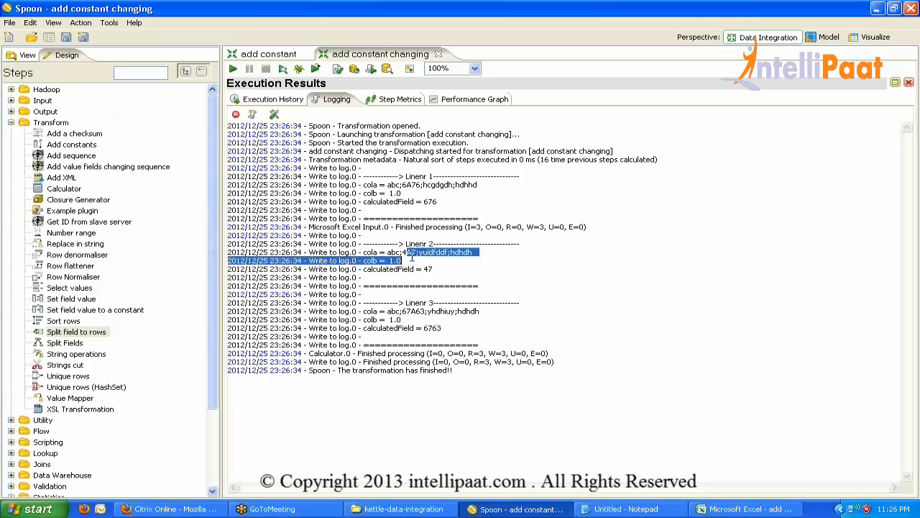
pyautogui.doubleClick(427, 269)
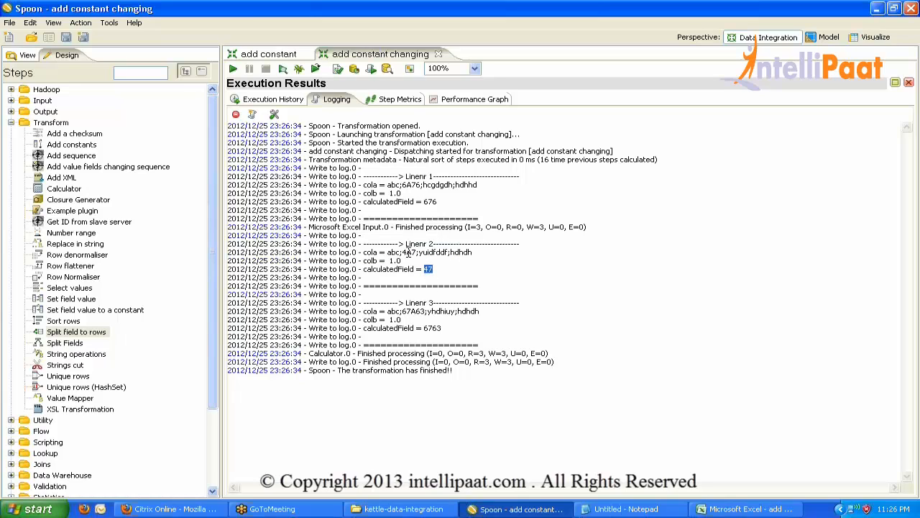
pyautogui.click(405, 252)
pyautogui.moveTo(411, 253); pyautogui.dragTo(408, 253)
pyautogui.click(399, 252)
pyautogui.moveTo(402, 252); pyautogui.dragTo(381, 252)
pyautogui.click(388, 252)
pyautogui.moveTo(405, 252); pyautogui.dragTo(416, 252)
pyautogui.moveTo(419, 252); pyautogui.dragTo(428, 252)
pyautogui.doubleClick(334, 101)
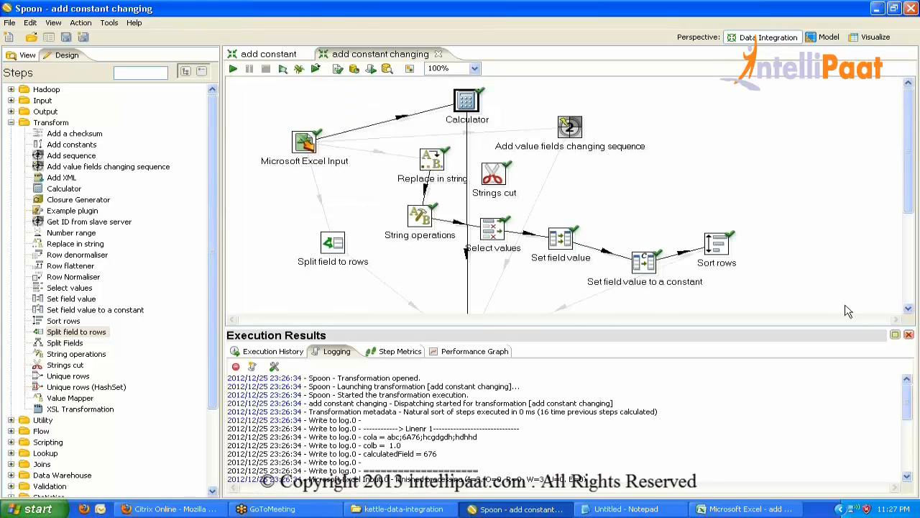
# Hide the execution results and confirm Split field to rows splits cola on ';' into cola_new.
pyautogui.click(910, 335)
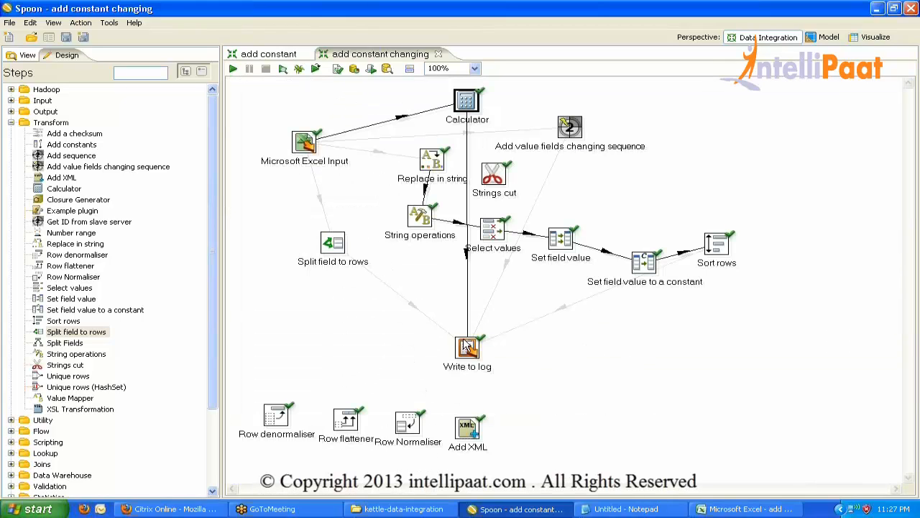
pyautogui.doubleClick(336, 243)
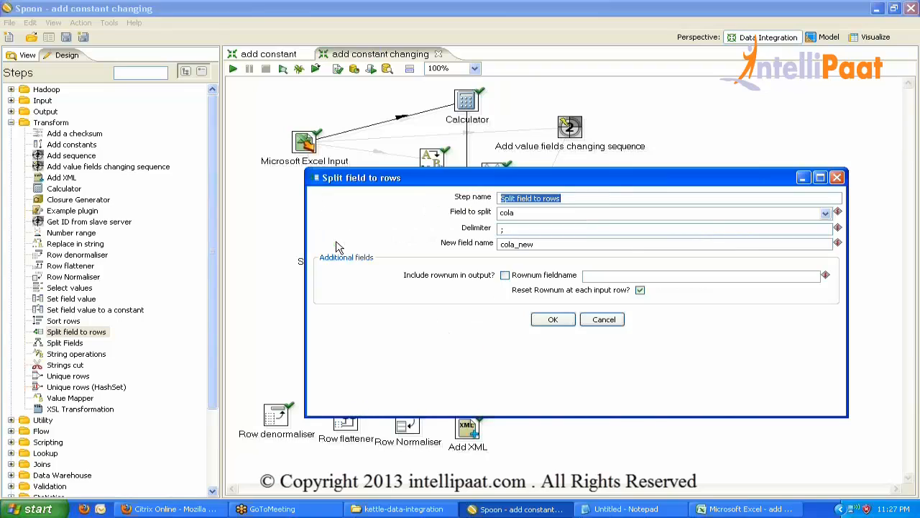
pyautogui.click(507, 230)
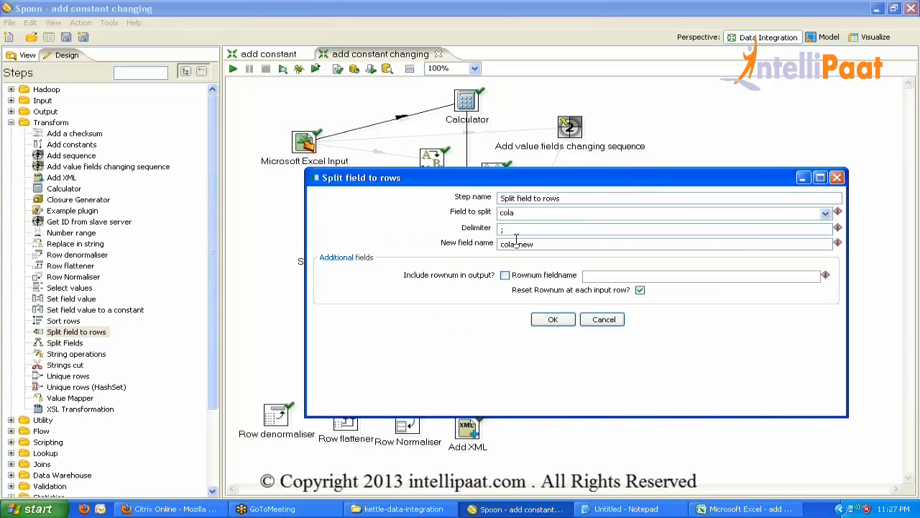
pyautogui.click(554, 319)
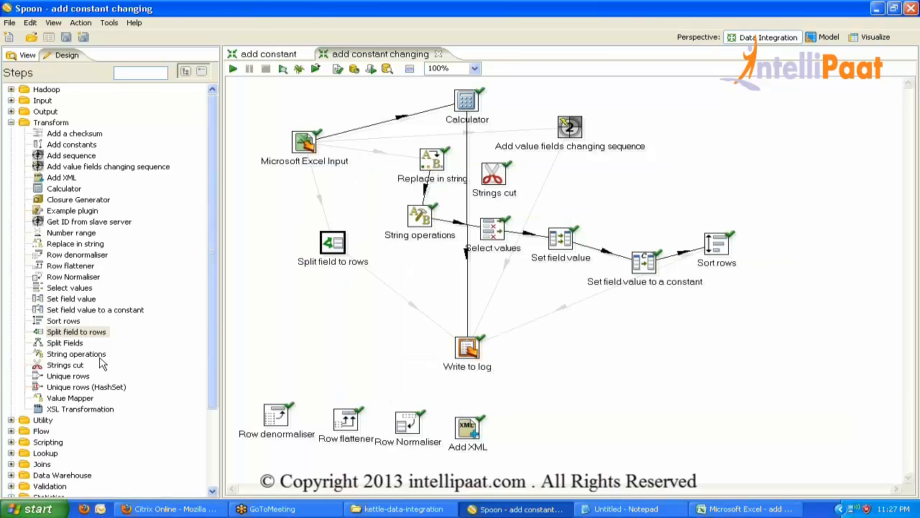
# Add a Split Fields step from the Transform category to the canvas.
pyautogui.click(76, 344)
pyautogui.moveTo(79, 346); pyautogui.dragTo(361, 299)
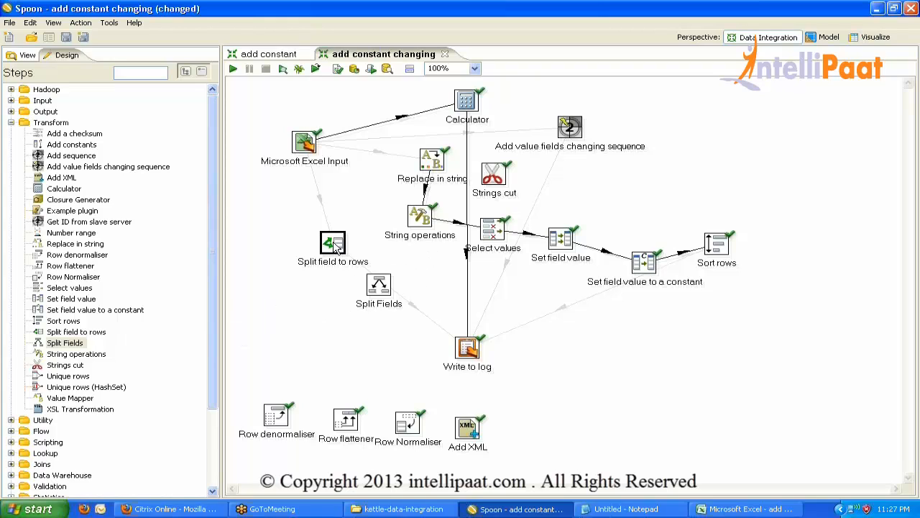
pyautogui.moveTo(337, 247)
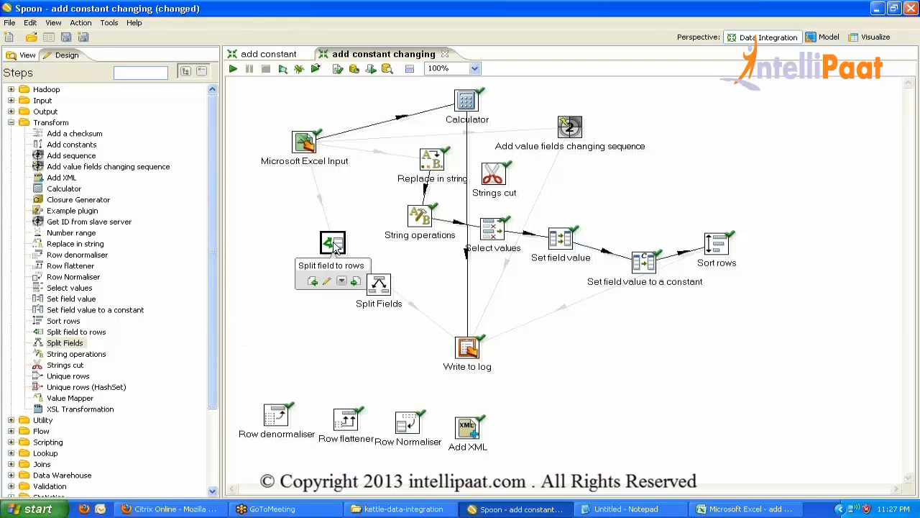
# Change the Split Fields delimiter to ';' and move Split field to rows lower left.
pyautogui.doubleClick(377, 285)
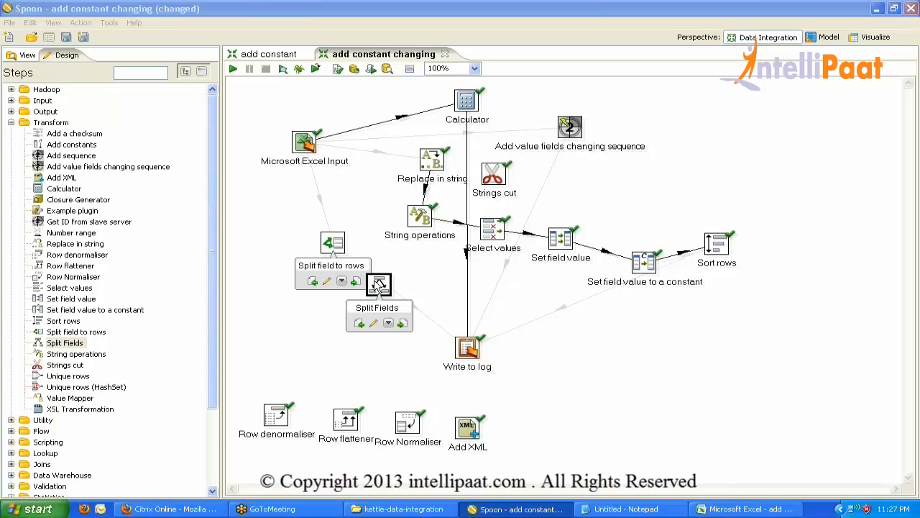
pyautogui.moveTo(416, 238); pyautogui.dragTo(393, 237)
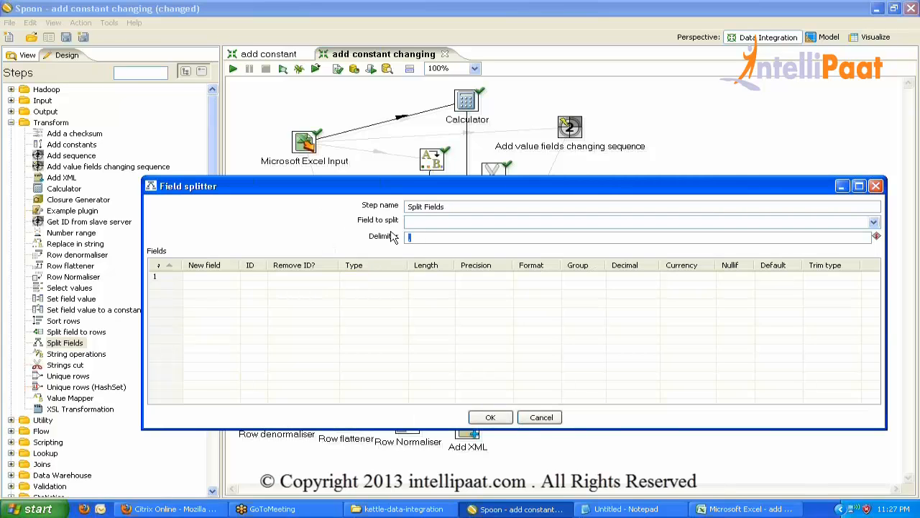
pyautogui.write(';')
pyautogui.click(422, 221)
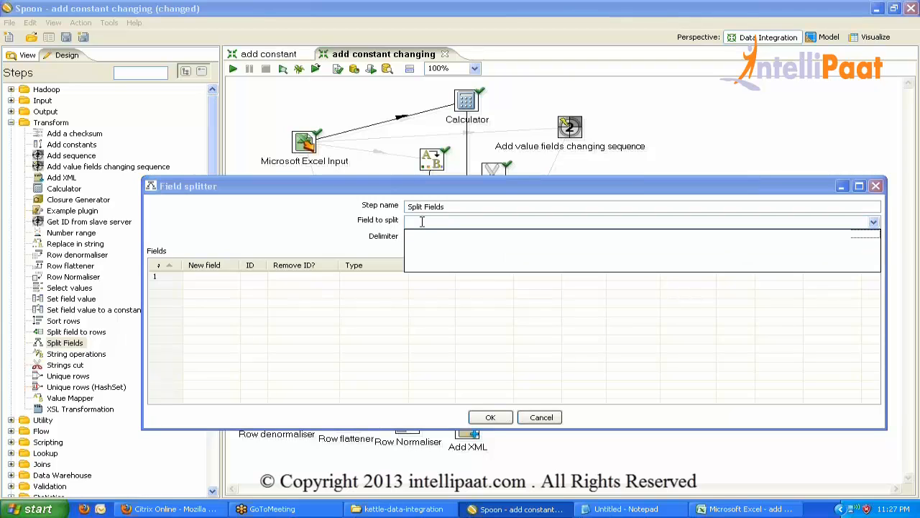
pyautogui.click(486, 419)
pyautogui.click(490, 418)
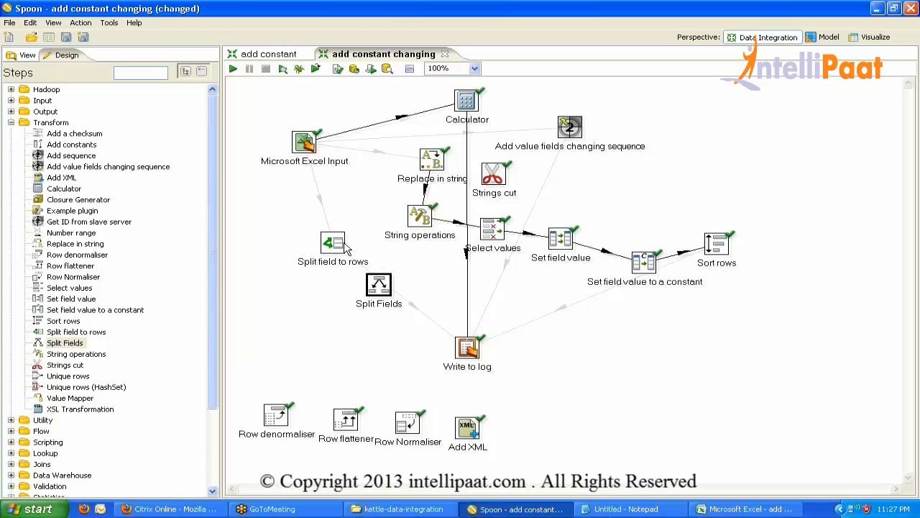
pyautogui.moveTo(340, 244); pyautogui.dragTo(317, 301)
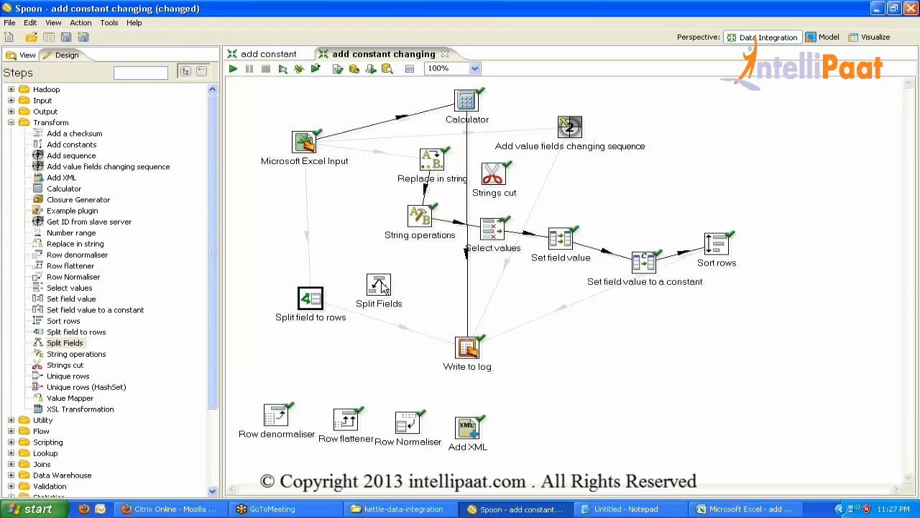
# Connect Microsoft Excel Input to Split Fields, disable its Calculator hop, and save.
pyautogui.moveTo(359, 227); pyautogui.dragTo(378, 286)
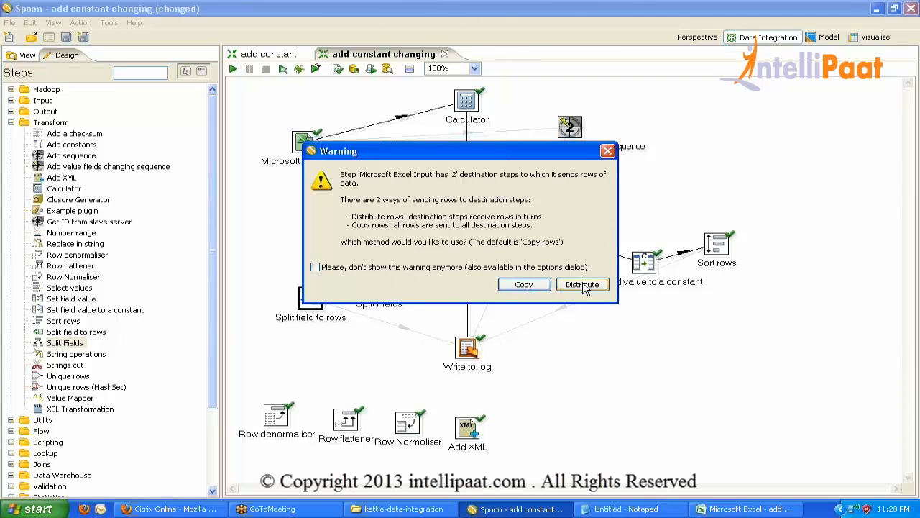
pyautogui.click(608, 150)
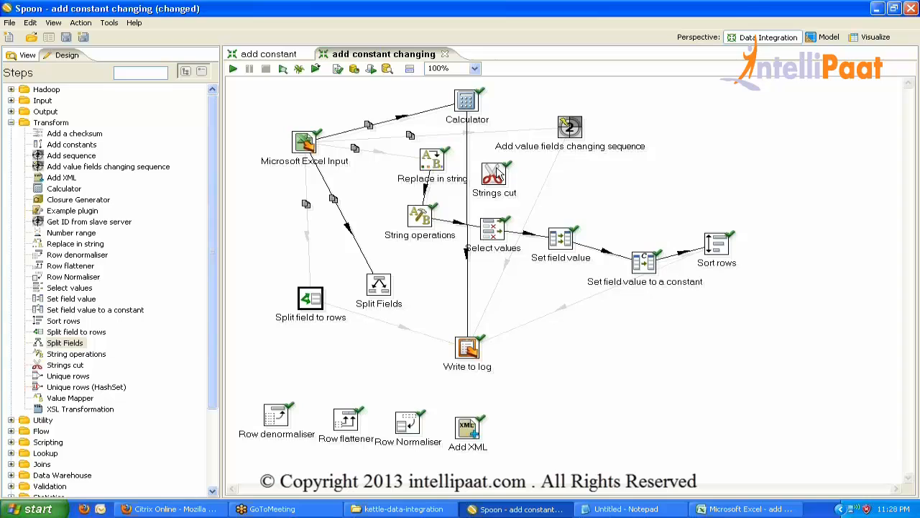
pyautogui.click(438, 109)
pyautogui.hotkey('ctrl', 's')
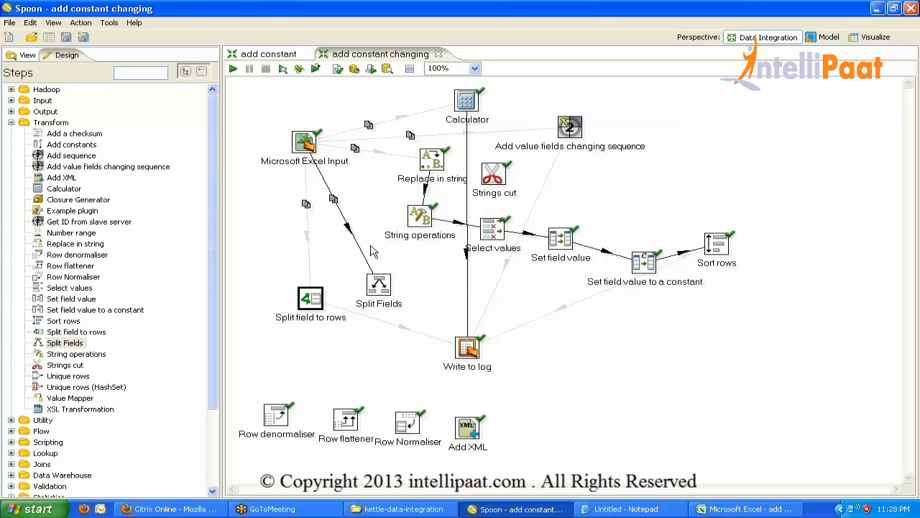
pyautogui.moveTo(376, 285); pyautogui.dragTo(363, 261)
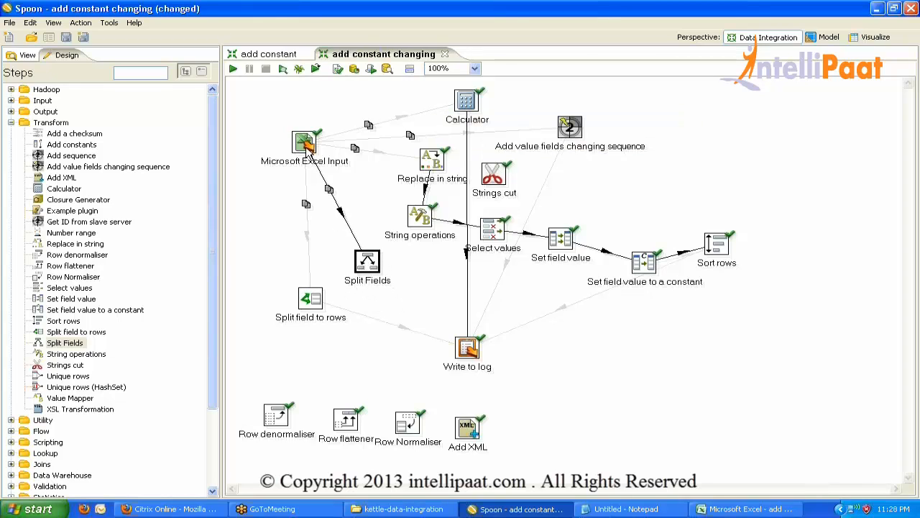
# Set Microsoft Excel Input to copy data to all next steps and save the transformation.
pyautogui.click(305, 144)
pyautogui.rightClick(305, 144)
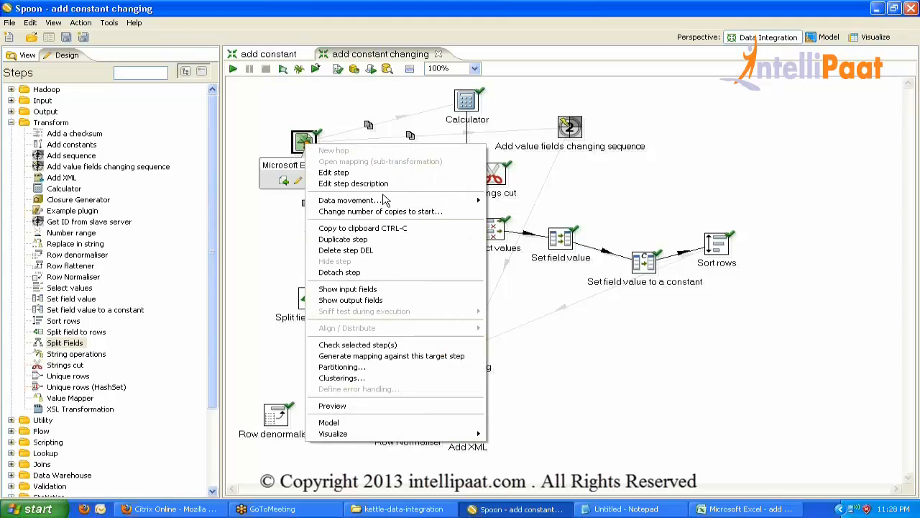
pyautogui.moveTo(391, 200)
pyautogui.click(524, 210)
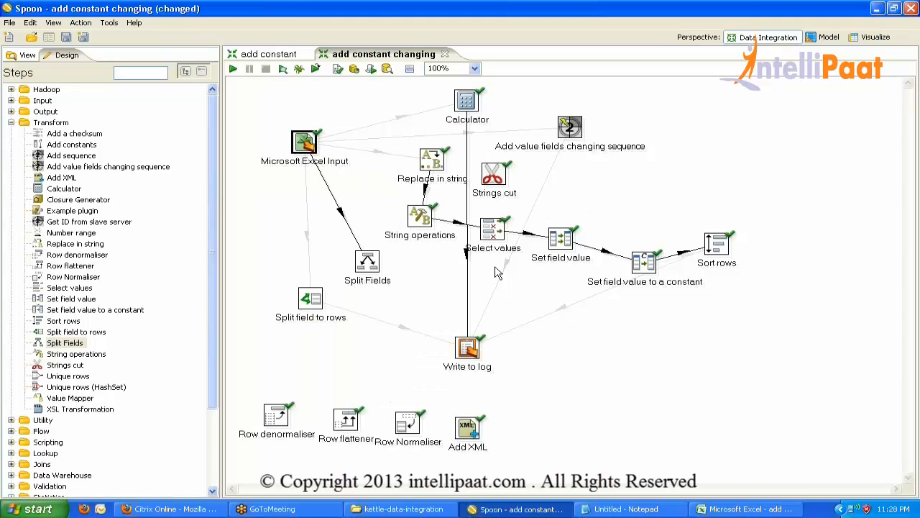
pyautogui.hotkey('ctrl', 's')
pyautogui.moveTo(367, 261)
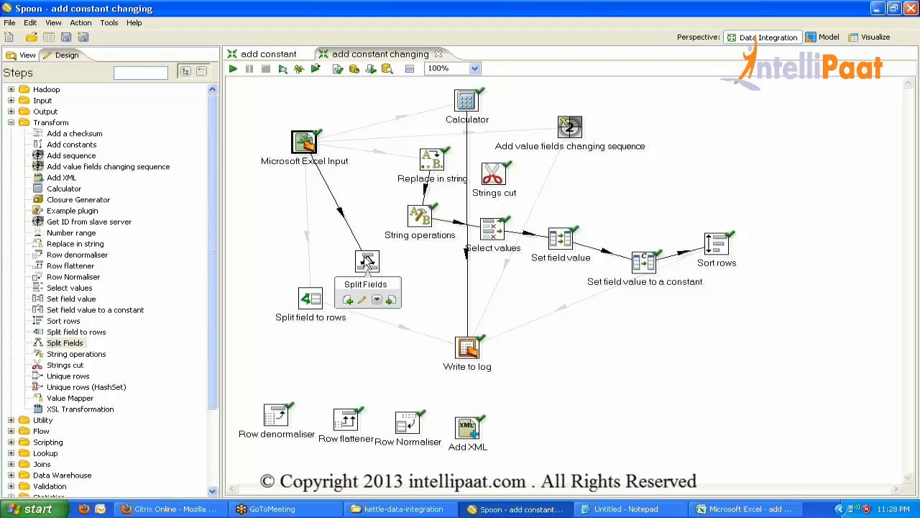
# Choose cola as the field for Split Fields to split, then bring up the source spreadsheet.
pyautogui.doubleClick(367, 261)
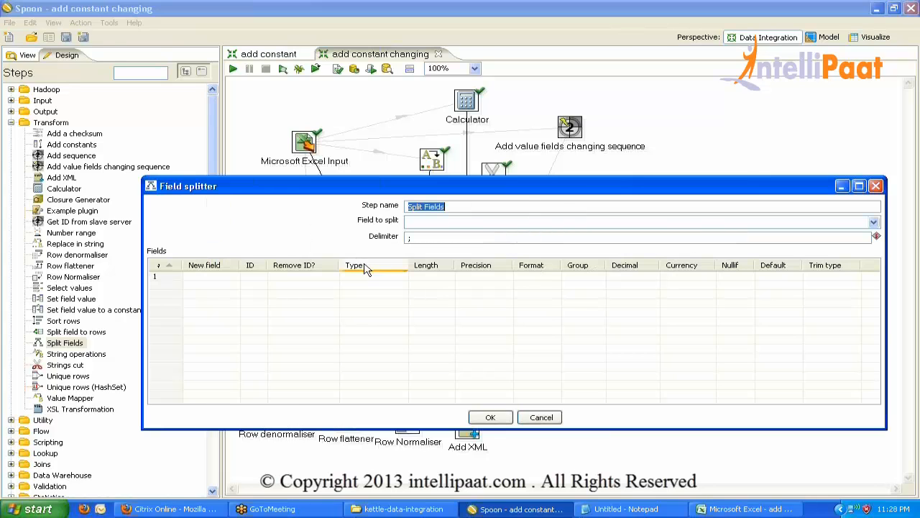
pyautogui.click(873, 222)
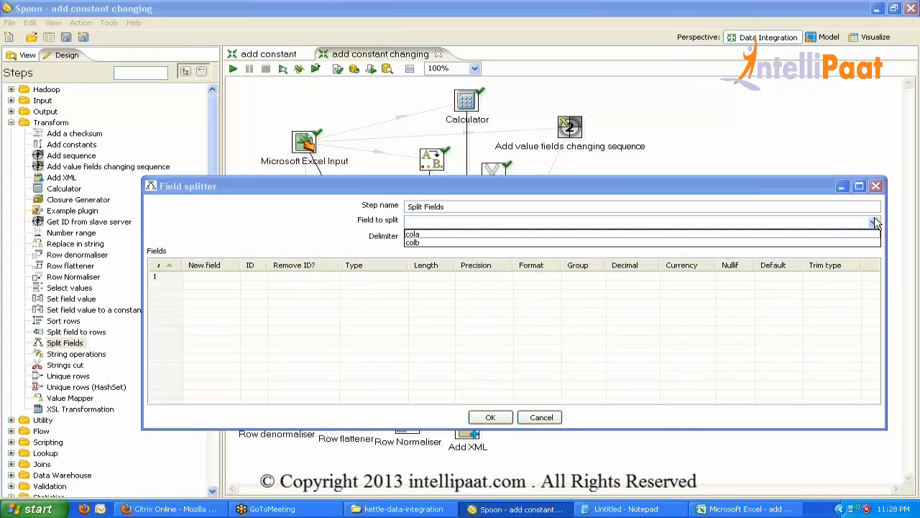
pyautogui.click(430, 234)
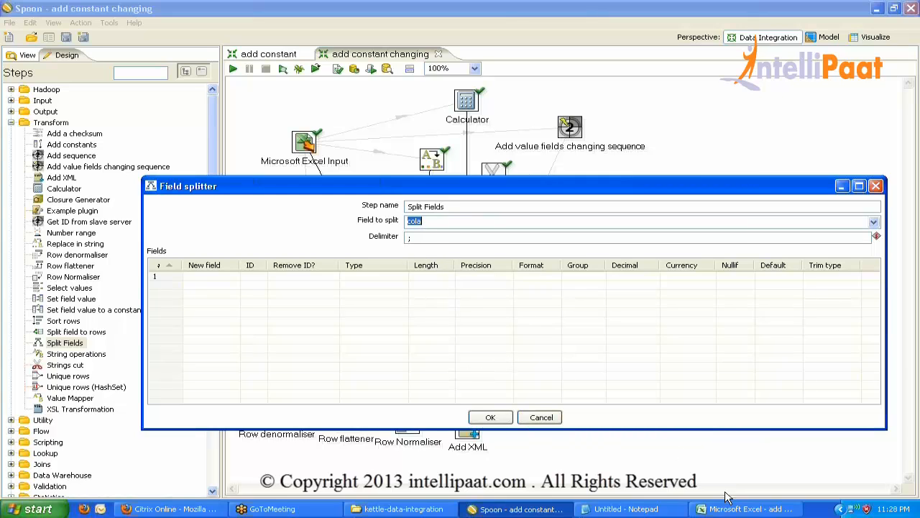
pyautogui.click(747, 508)
# Inspect the semicolon-separated parts of cell A2's cola value, then return to the Field splitter.
pyautogui.click(47, 147)
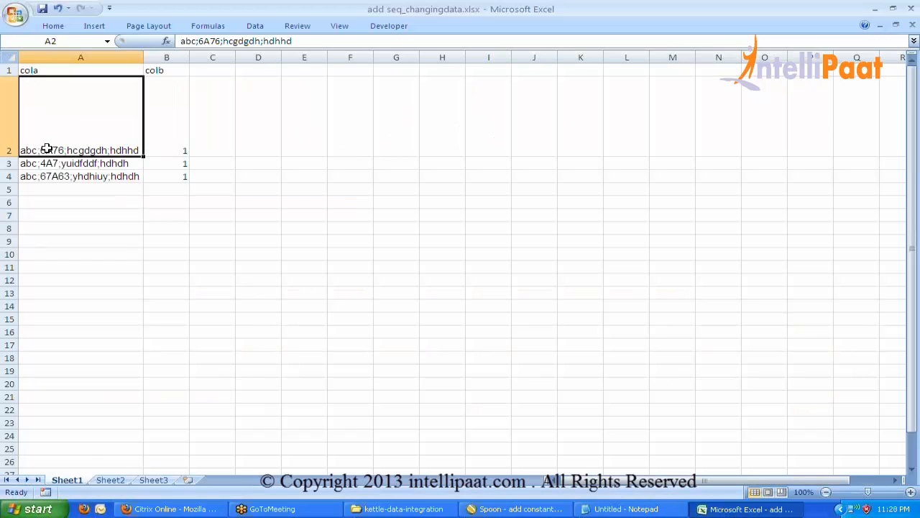
pyautogui.doubleClick(35, 147)
pyautogui.moveTo(38, 150); pyautogui.dragTo(148, 149)
pyautogui.click(112, 148)
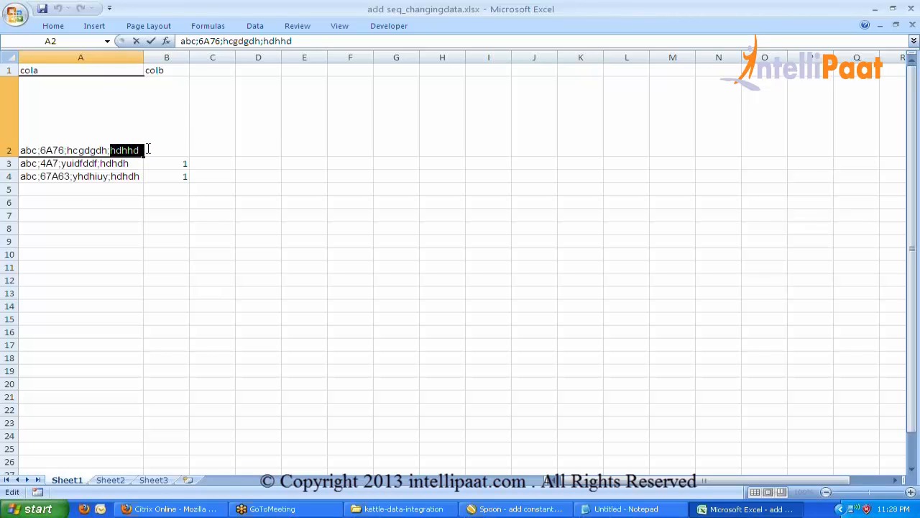
pyautogui.click(134, 189)
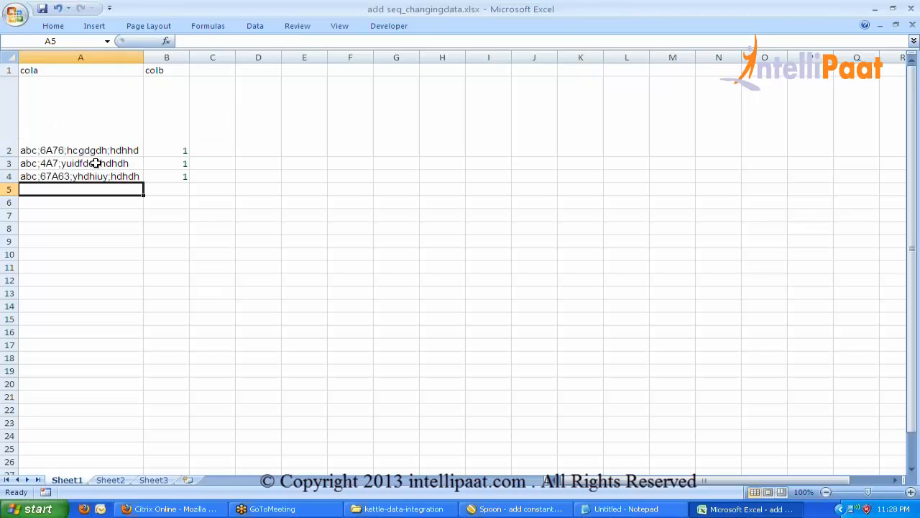
pyautogui.click(36, 150)
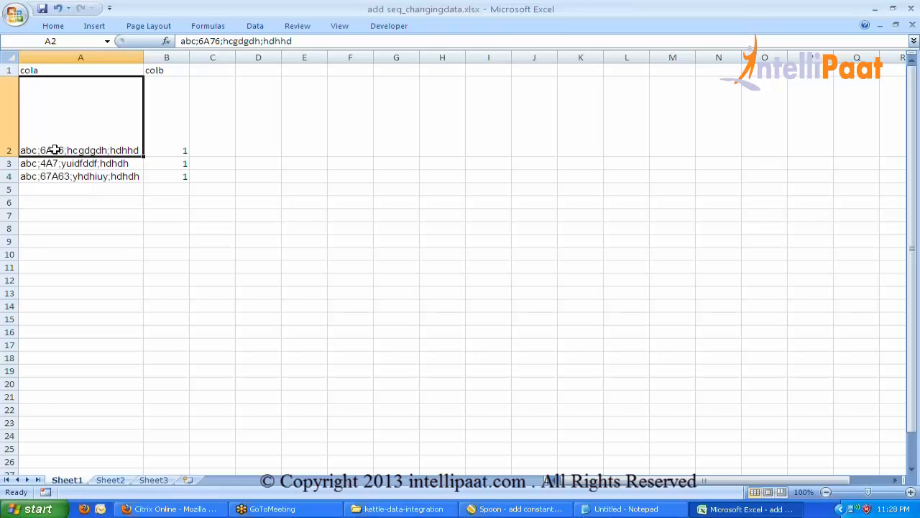
pyautogui.hotkey('alt', 'Tab')
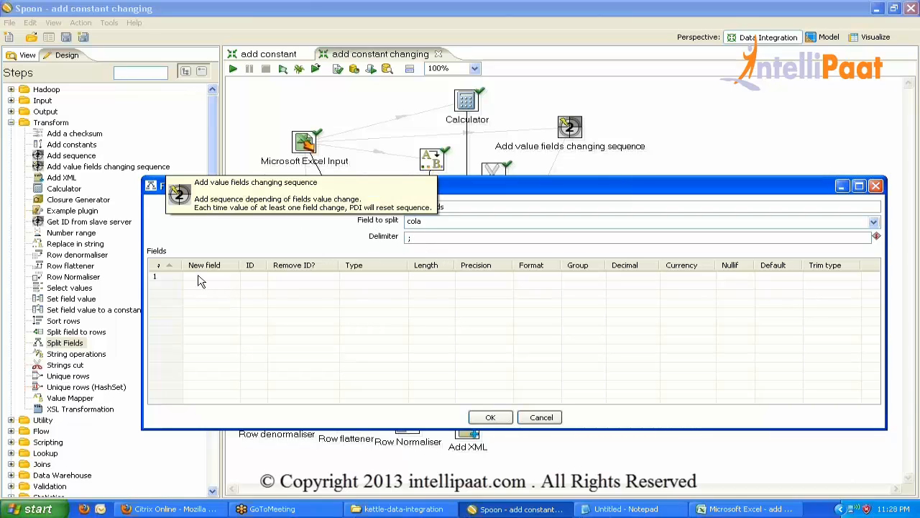
# Enter new field names col1 to col4 in the Split Fields grid.
pyautogui.moveTo(494, 189); pyautogui.dragTo(483, 133)
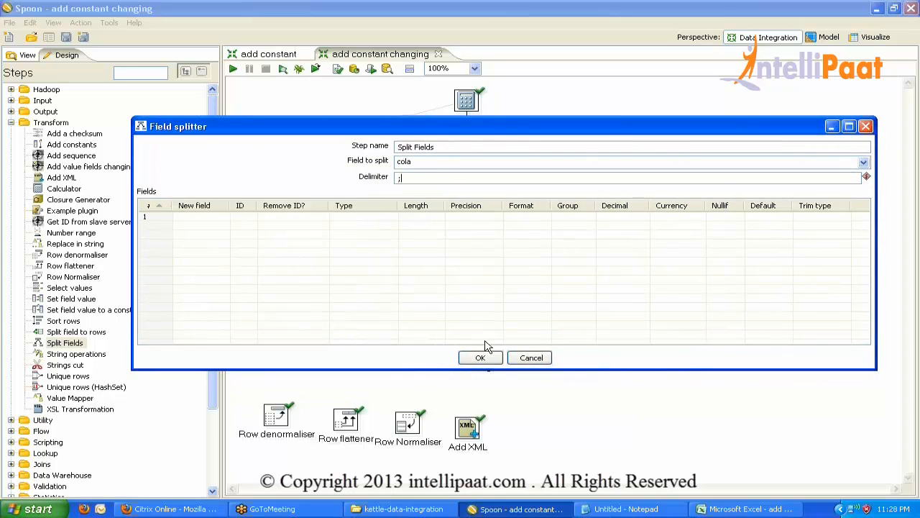
pyautogui.click(202, 218)
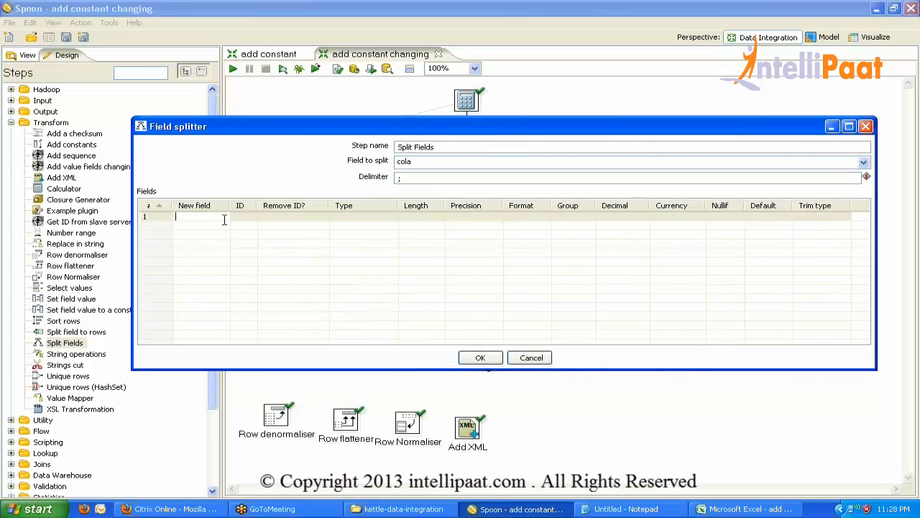
pyautogui.write('col1')
pyautogui.click(220, 226)
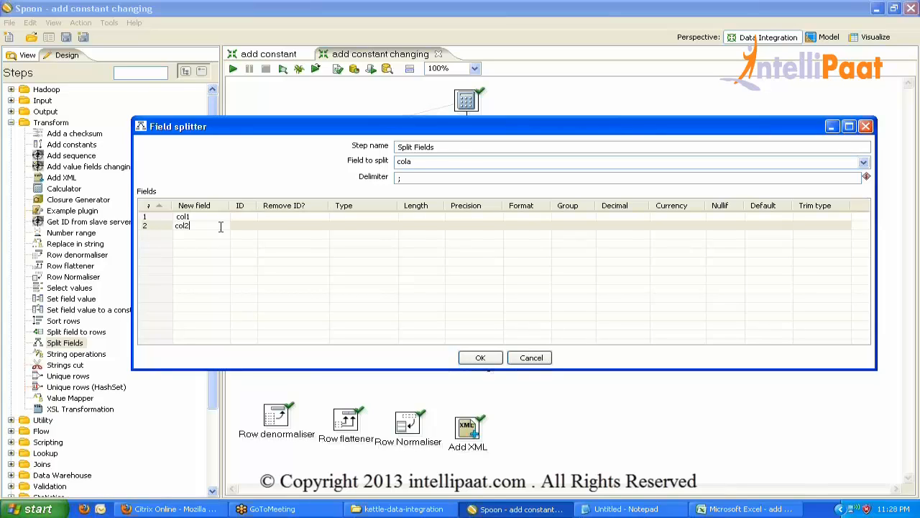
pyautogui.write('col2')
pyautogui.click(203, 234)
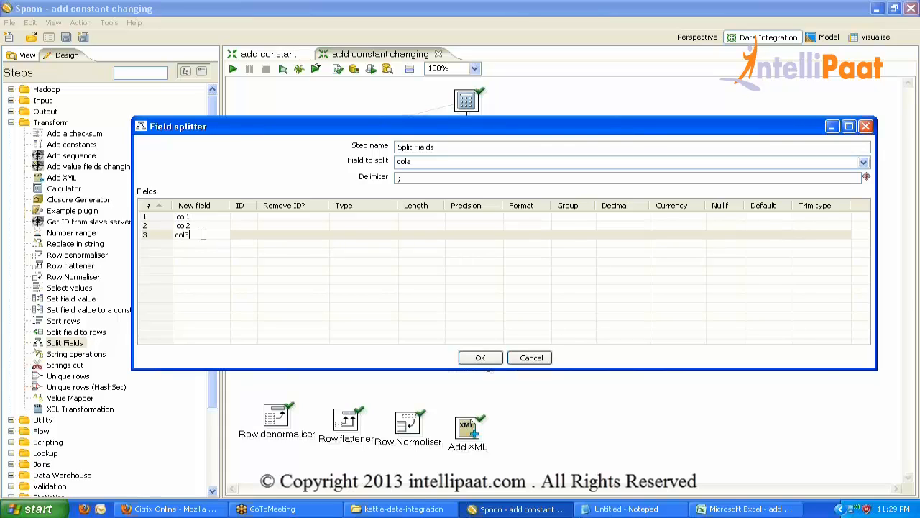
pyautogui.click(200, 242)
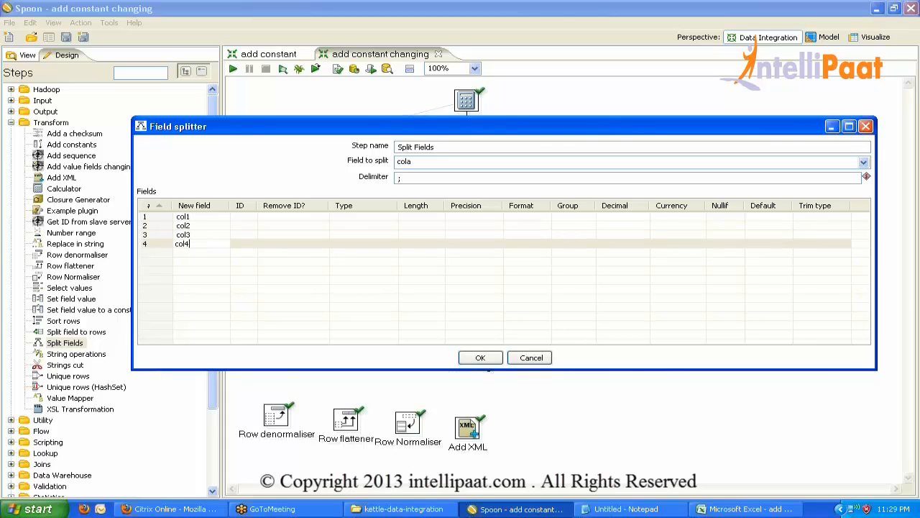
# Set the type of all four new fields to String and confirm the dialog.
pyautogui.click(360, 217)
pyautogui.click(392, 216)
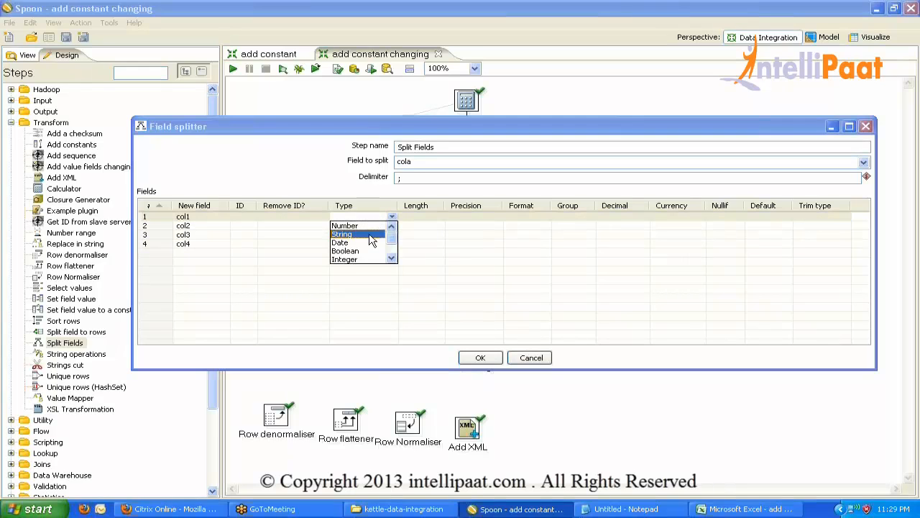
pyautogui.click(370, 235)
pyautogui.hotkey('ctrl', 'c')
pyautogui.click(367, 234)
pyautogui.hotkey('ctrl', 'v')
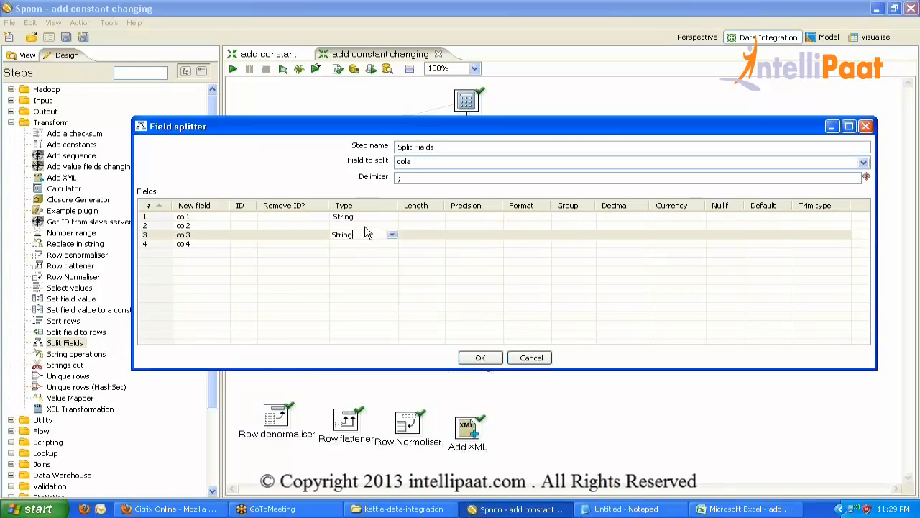
pyautogui.click(364, 226)
pyautogui.hotkey('ctrl', 'v')
pyautogui.click(363, 244)
pyautogui.hotkey('ctrl', 'v')
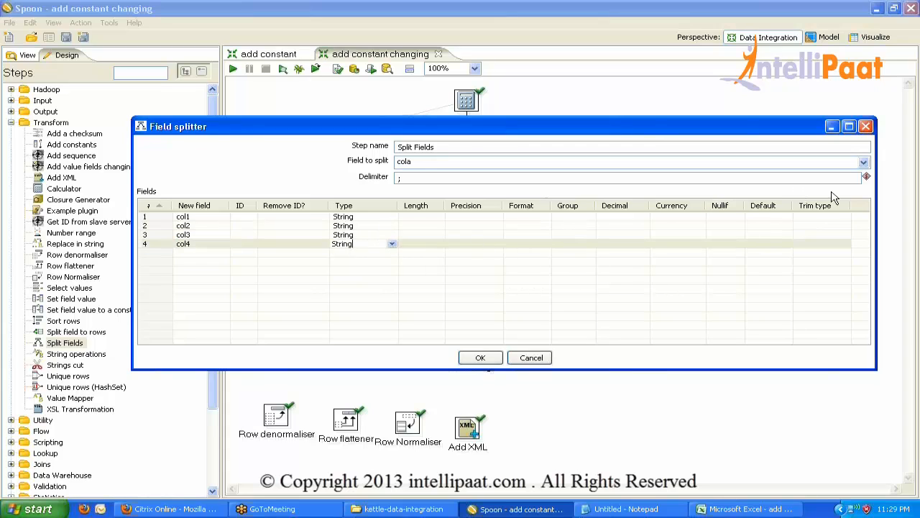
pyautogui.click(479, 362)
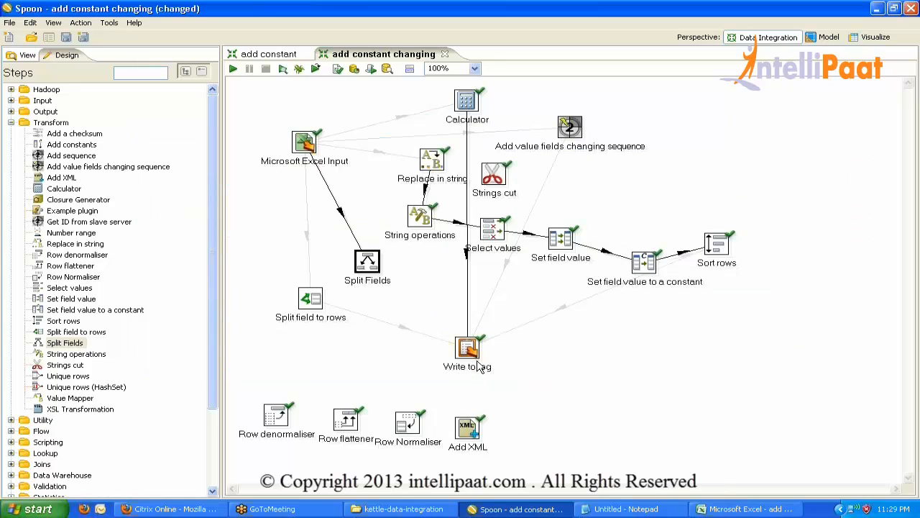
# Hop Split Fields into Write to log, load all incoming fields into Write to log, and run.
pyautogui.moveTo(374, 262); pyautogui.dragTo(467, 356)
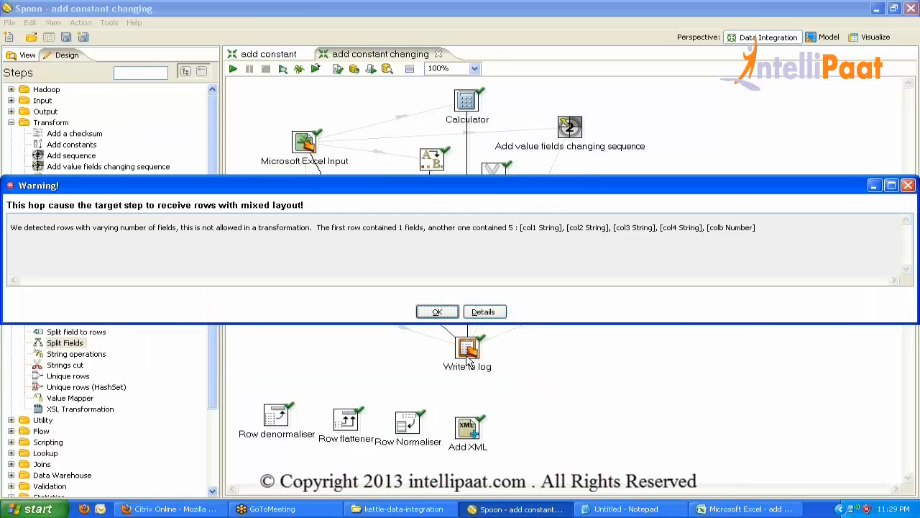
pyautogui.click(440, 311)
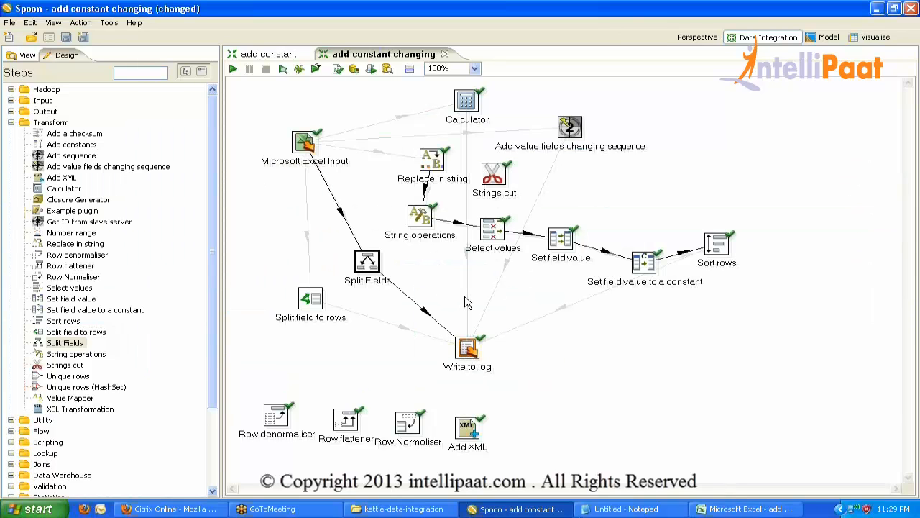
pyautogui.doubleClick(467, 350)
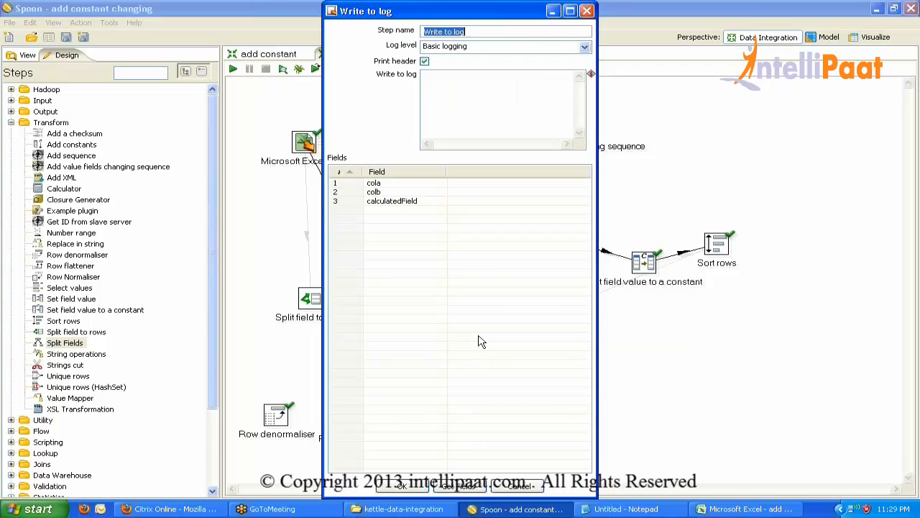
pyautogui.click(474, 487)
pyautogui.click(520, 263)
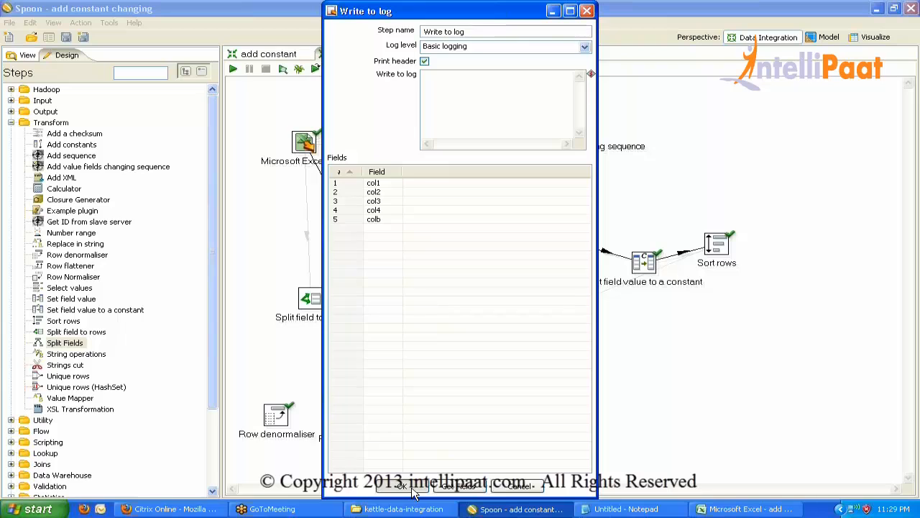
pyautogui.click(414, 490)
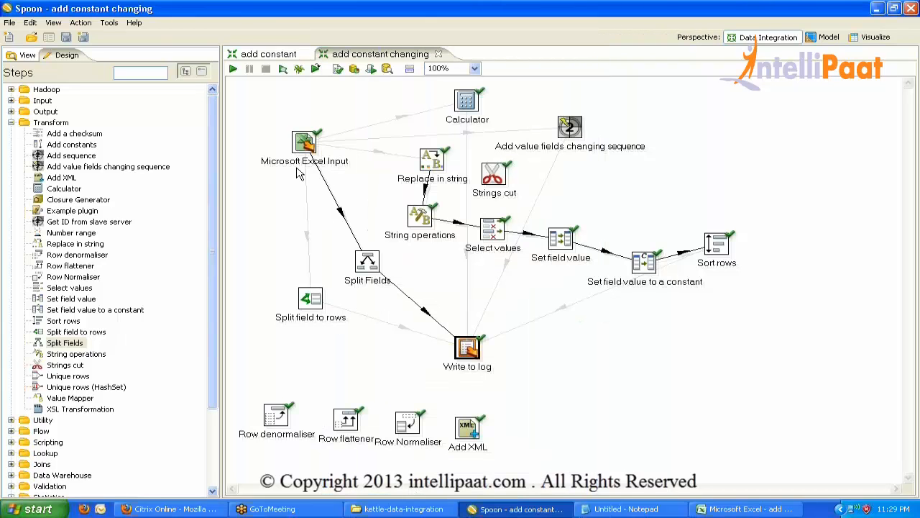
pyautogui.click(233, 67)
# Launch the run and read the log: col1 abc, col2 6A76, col3 hcgdgdh, col4 hdhhd.
pyautogui.press('Return')
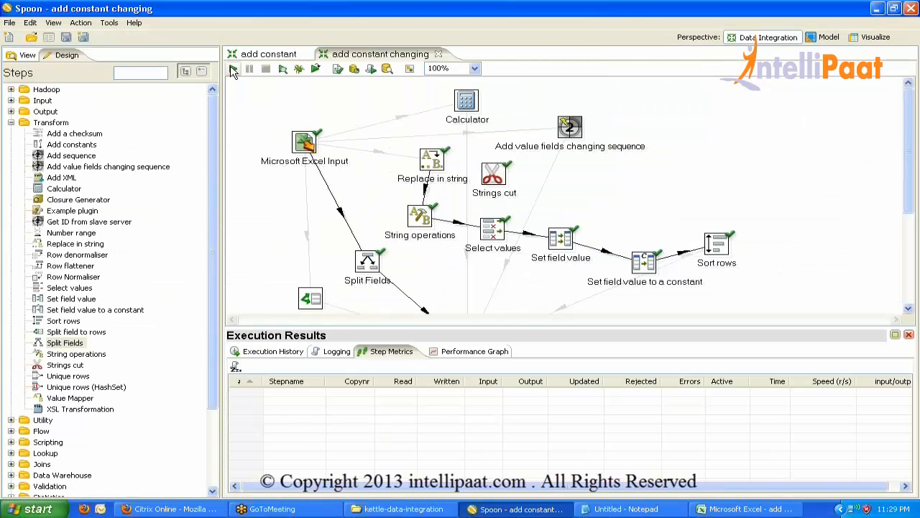
pyautogui.click(337, 351)
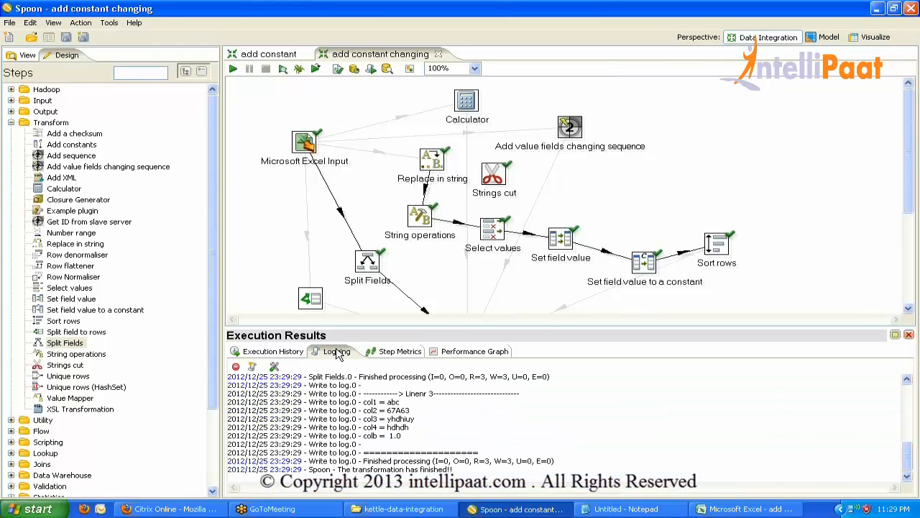
pyautogui.doubleClick(337, 351)
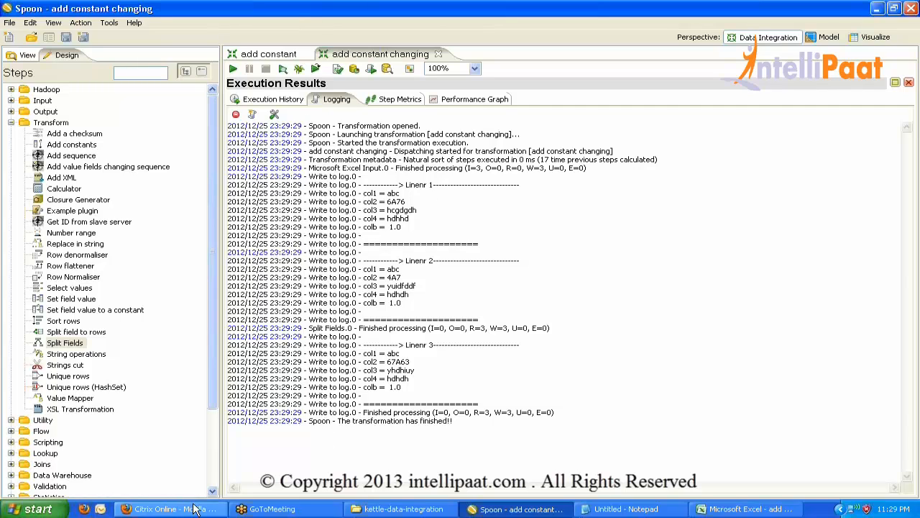
pyautogui.doubleClick(338, 100)
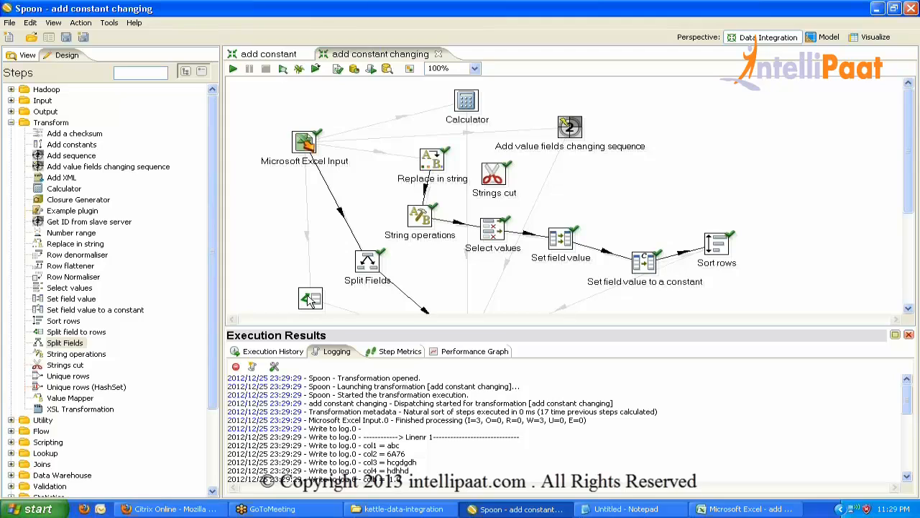
# Move Split field to rows below Microsoft Excel Input, nudge Split Fields, and review its settings.
pyautogui.moveTo(310, 299); pyautogui.dragTo(279, 197)
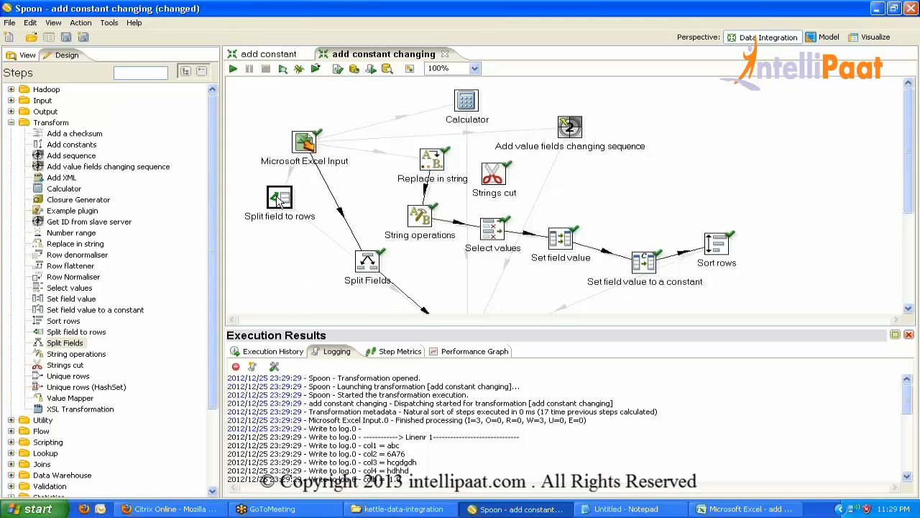
pyautogui.moveTo(371, 262); pyautogui.dragTo(378, 252)
pyautogui.moveTo(378, 250)
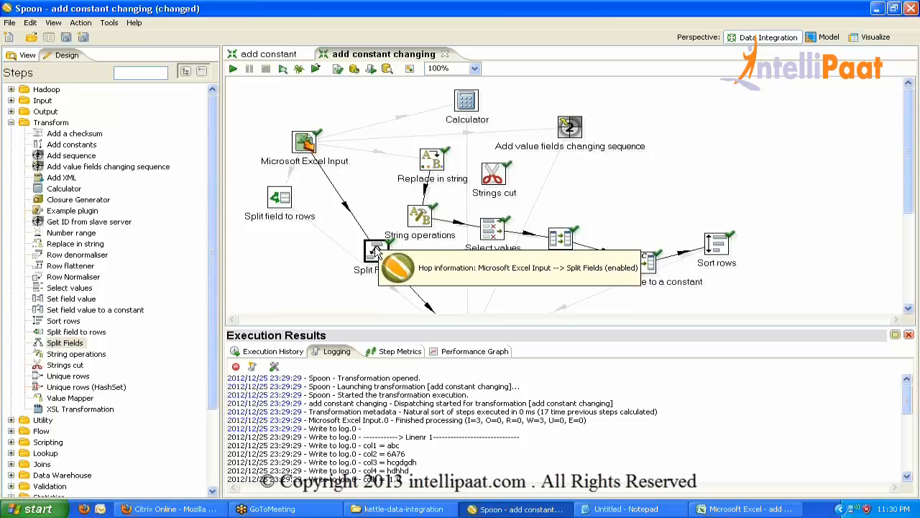
pyautogui.doubleClick(377, 250)
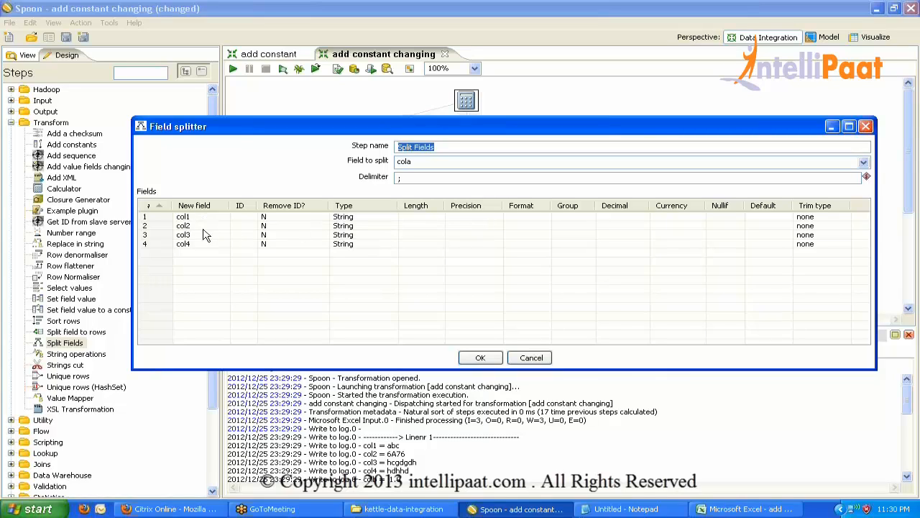
pyautogui.click(490, 361)
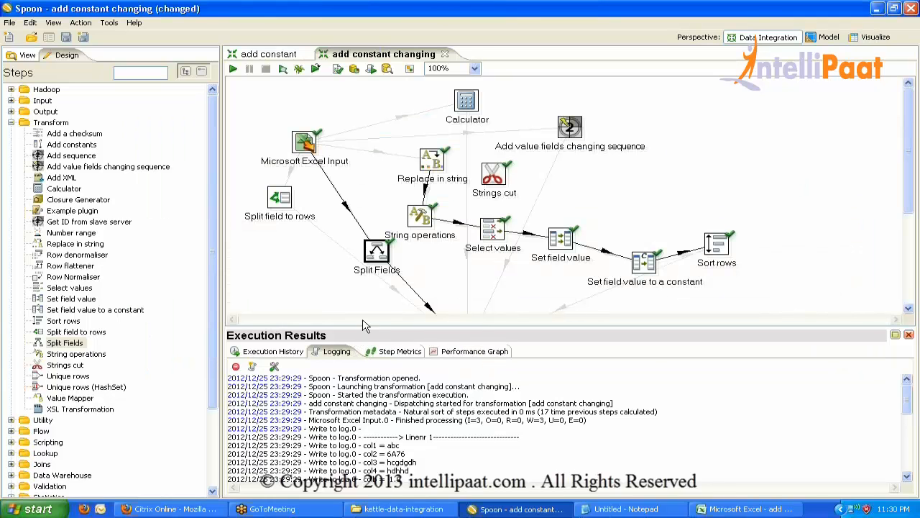
# Enlarge the execution log area and compare it against the source spreadsheet.
pyautogui.moveTo(361, 325); pyautogui.dragTo(361, 287)
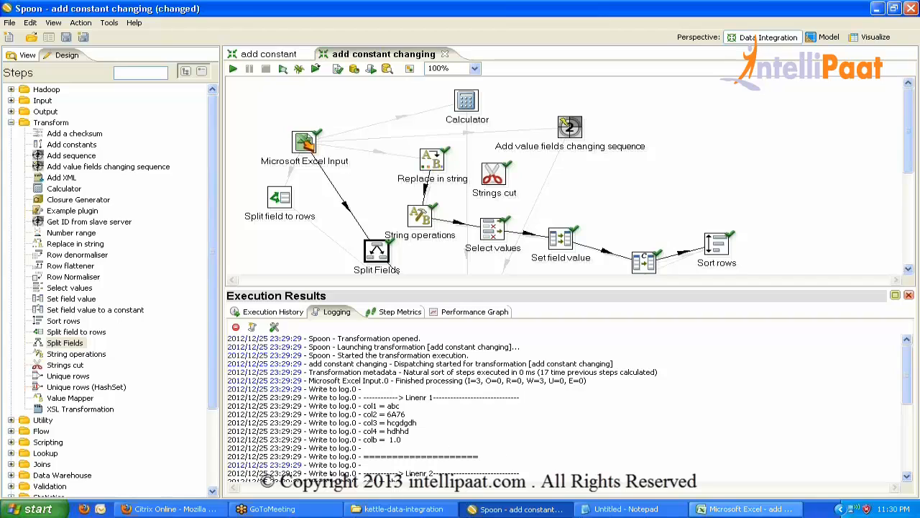
pyautogui.click(724, 511)
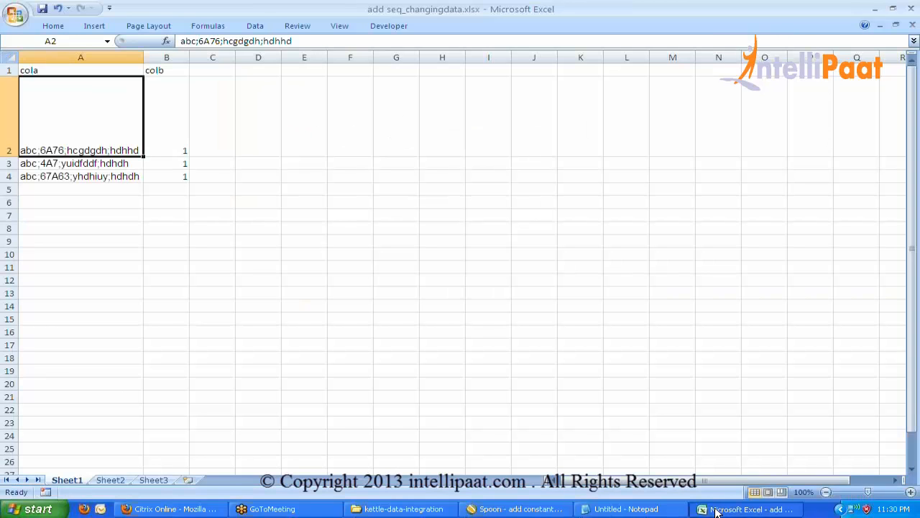
pyautogui.click(716, 510)
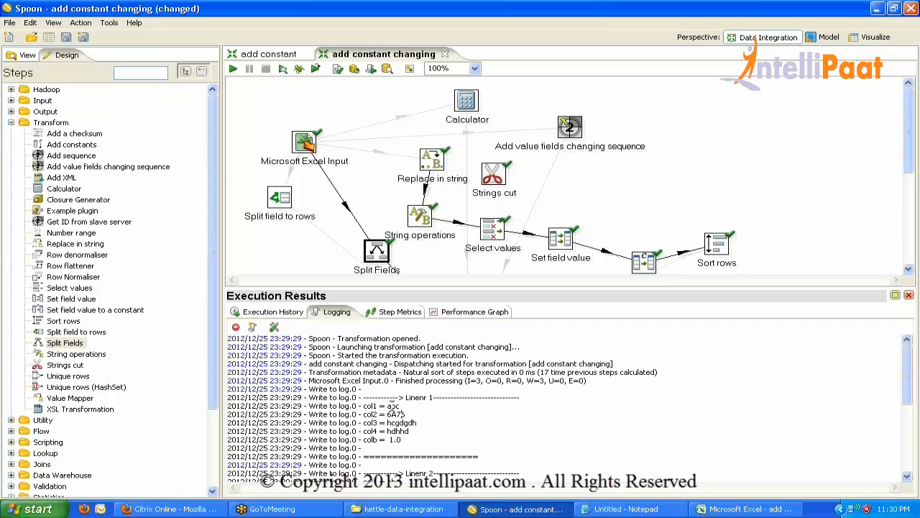
# Highlight the col1, col2 (6A76) and col4 entries in the run log.
pyautogui.moveTo(387, 415); pyautogui.dragTo(407, 415)
pyautogui.moveTo(364, 415); pyautogui.dragTo(377, 415)
pyautogui.doubleClick(369, 405)
pyautogui.click(375, 423)
pyautogui.doubleClick(371, 431)
# Maximize and restore the execution results, then close the panel.
pyautogui.doubleClick(346, 314)
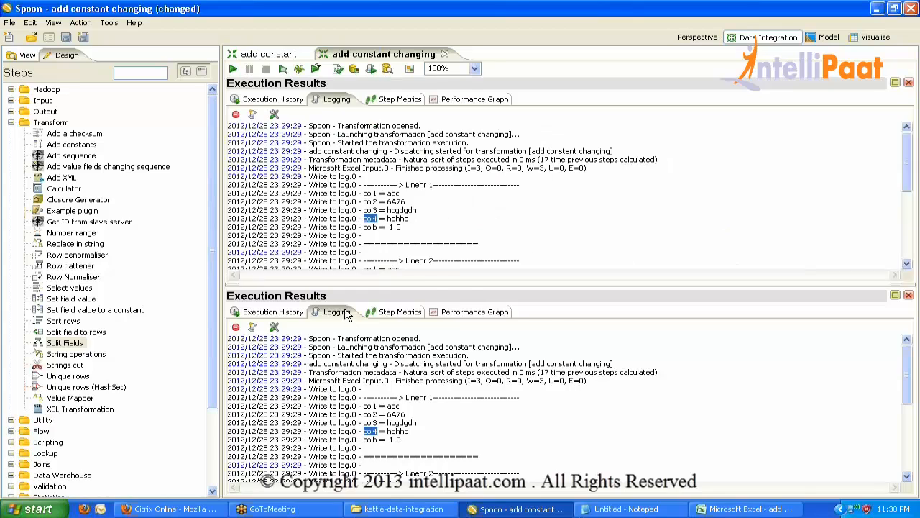
pyautogui.doubleClick(331, 100)
pyautogui.click(910, 295)
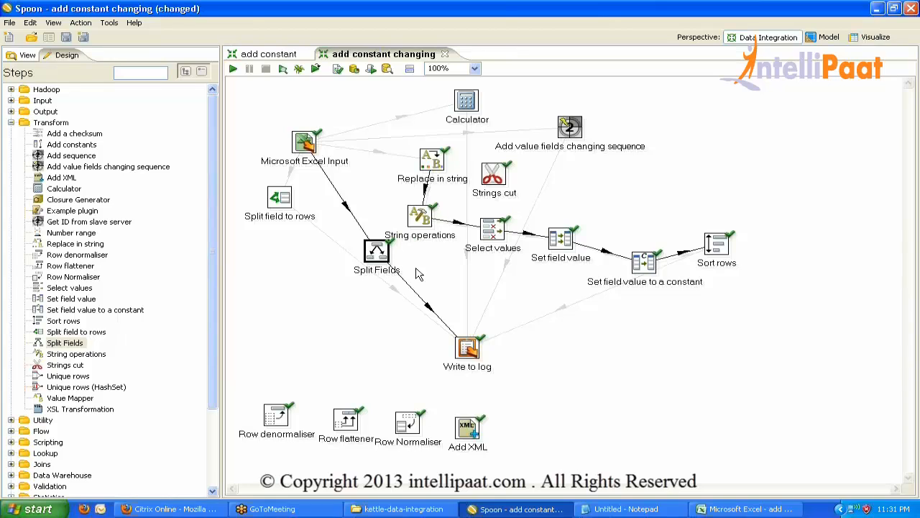
# Remove col1, col3 and col4 from Write to log, keeping only col2 and colb.
pyautogui.doubleClick(468, 350)
pyautogui.click(351, 184)
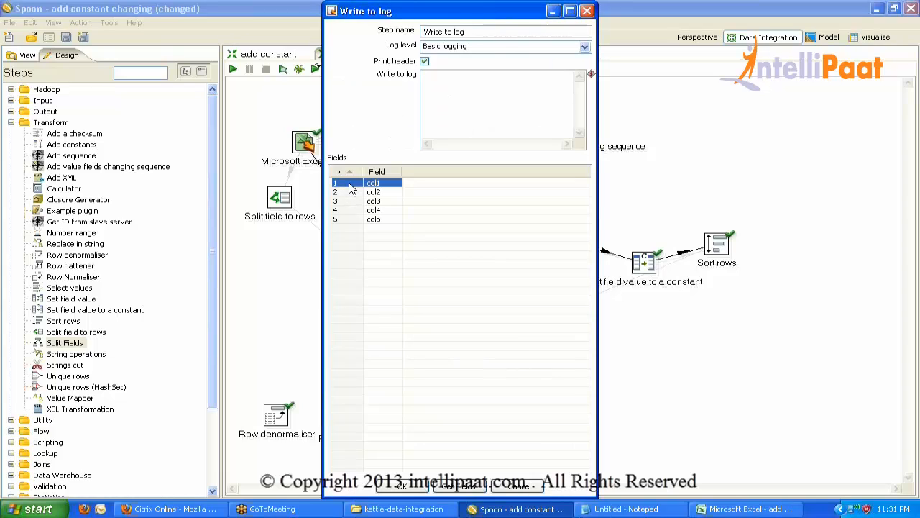
pyautogui.press('Delete')
pyautogui.click(351, 189)
pyautogui.press('Delete')
pyautogui.press('Delete')
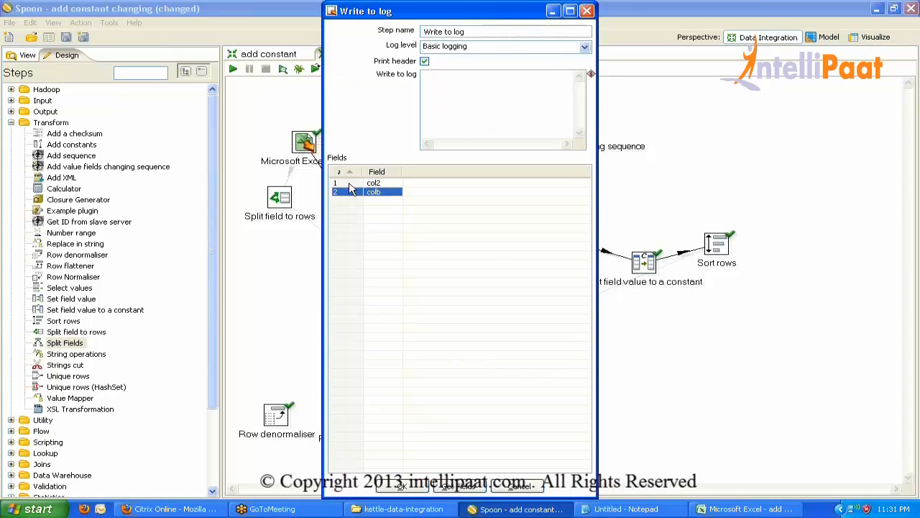
pyautogui.click(401, 486)
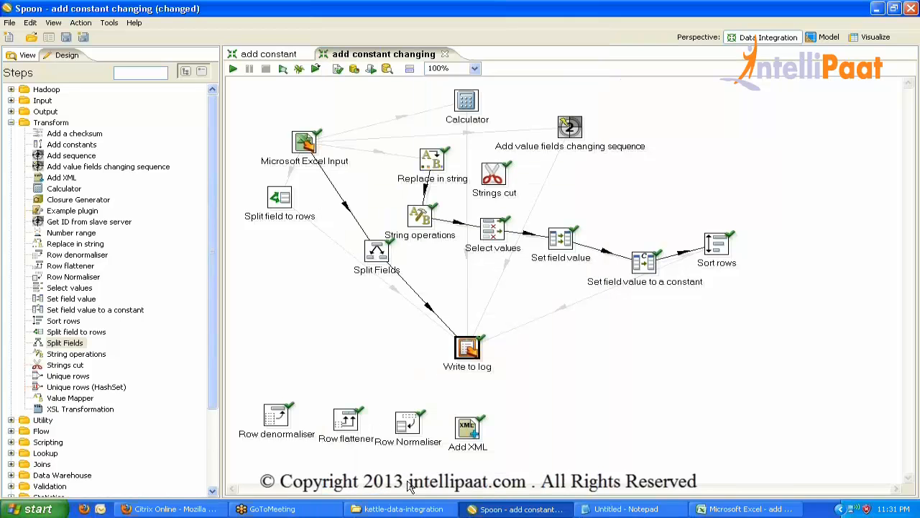
# Save and rerun the transformation, checking the log shows col2 values 6A76, 4A7, 67A63.
pyautogui.hotkey('ctrl', 's')
pyautogui.click(233, 68)
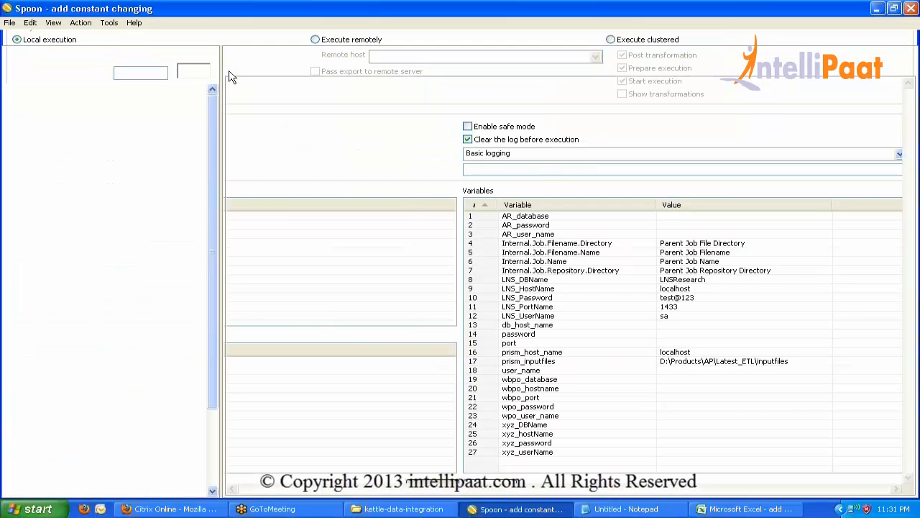
pyautogui.press('Return')
pyautogui.doubleClick(338, 350)
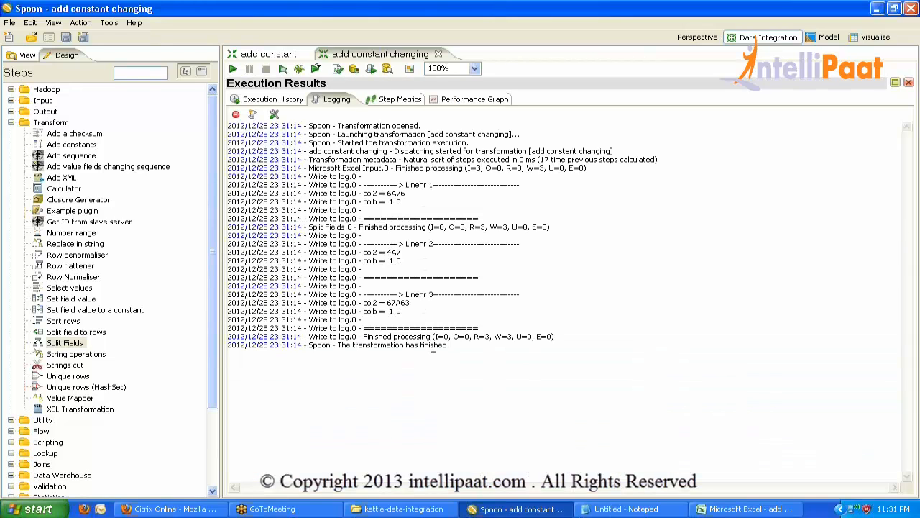
pyautogui.doubleClick(339, 99)
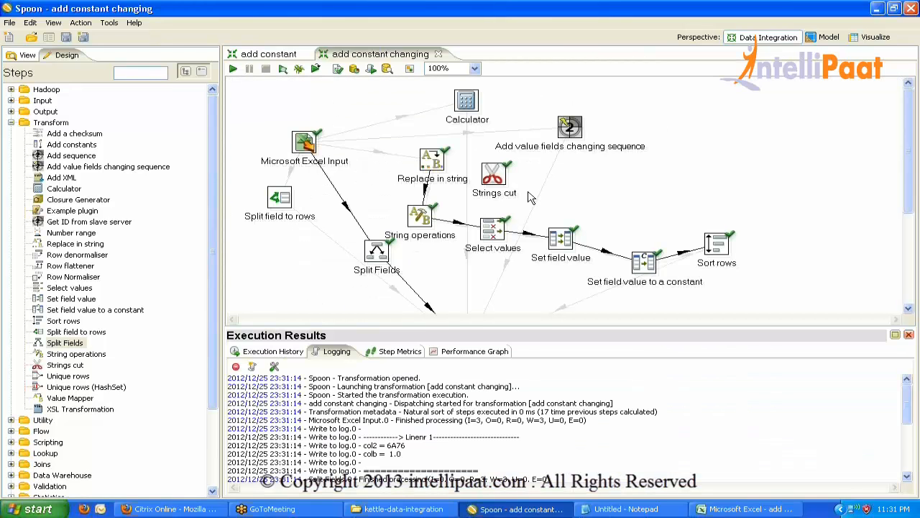
# Add a Unique rows step to the canvas, accepting its settings and the sorting warning.
pyautogui.click(909, 334)
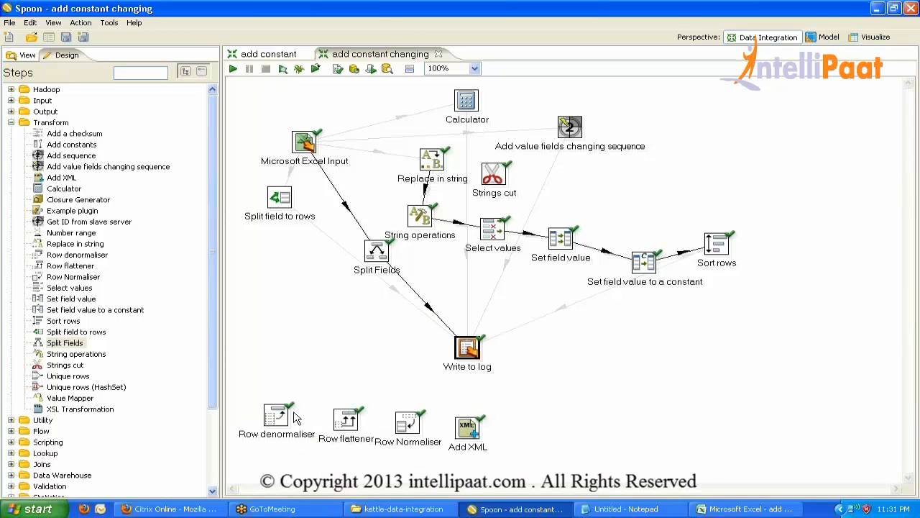
pyautogui.click(70, 379)
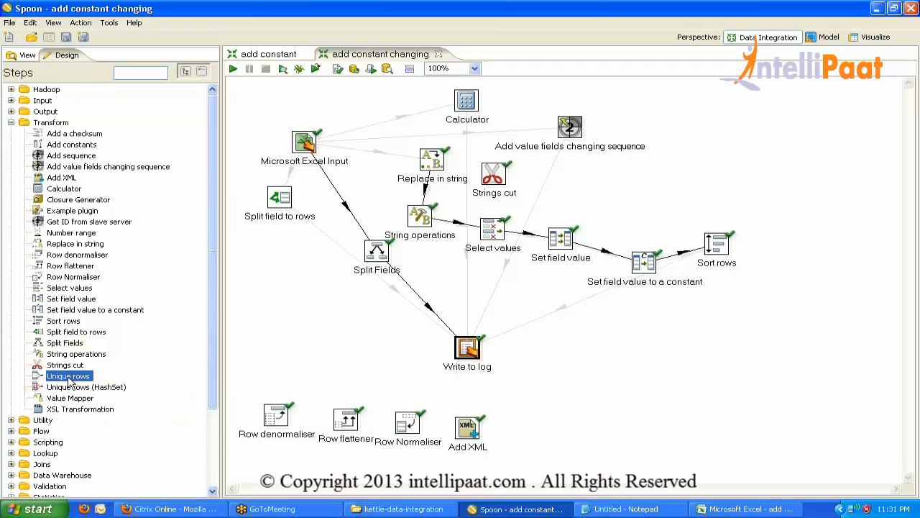
pyautogui.moveTo(69, 381); pyautogui.dragTo(321, 246)
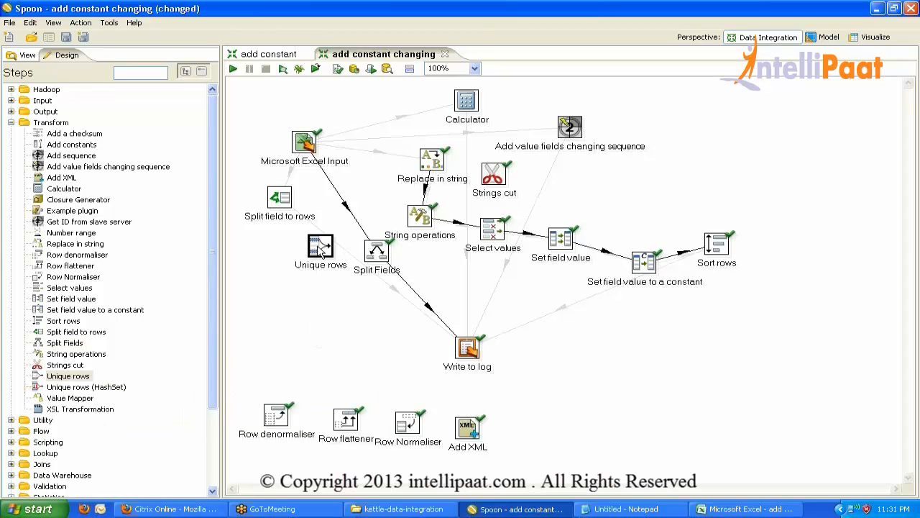
pyautogui.moveTo(320, 246)
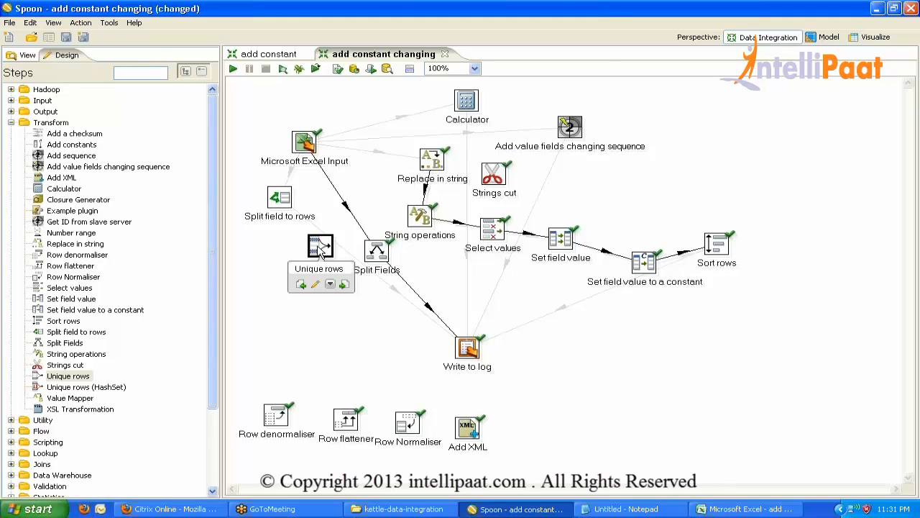
pyautogui.doubleClick(321, 247)
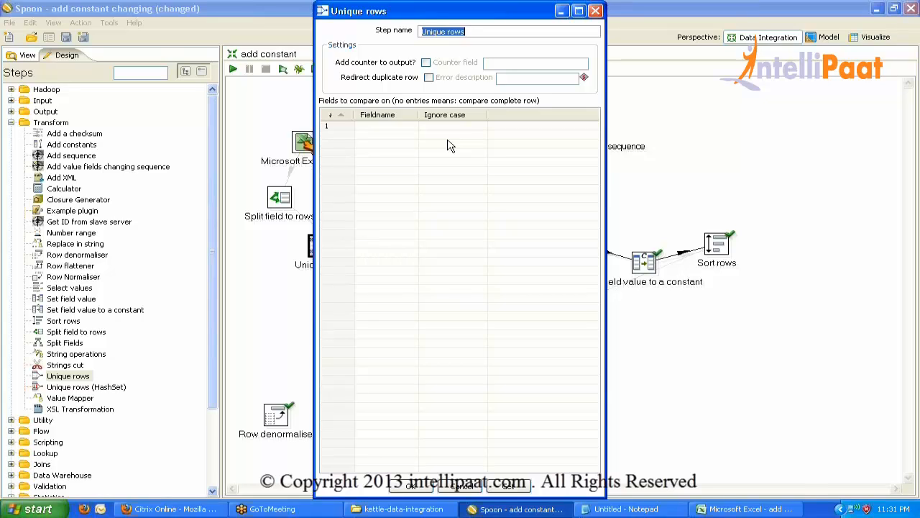
pyautogui.click(411, 487)
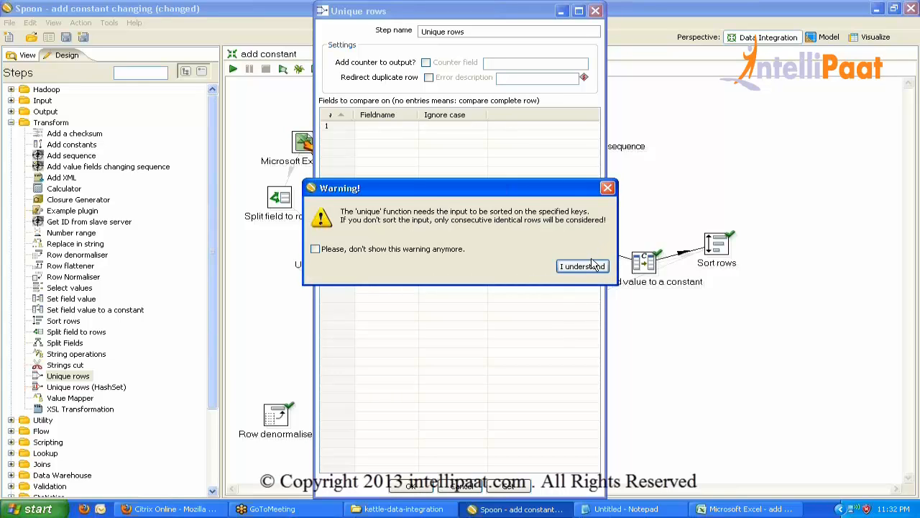
pyautogui.click(591, 268)
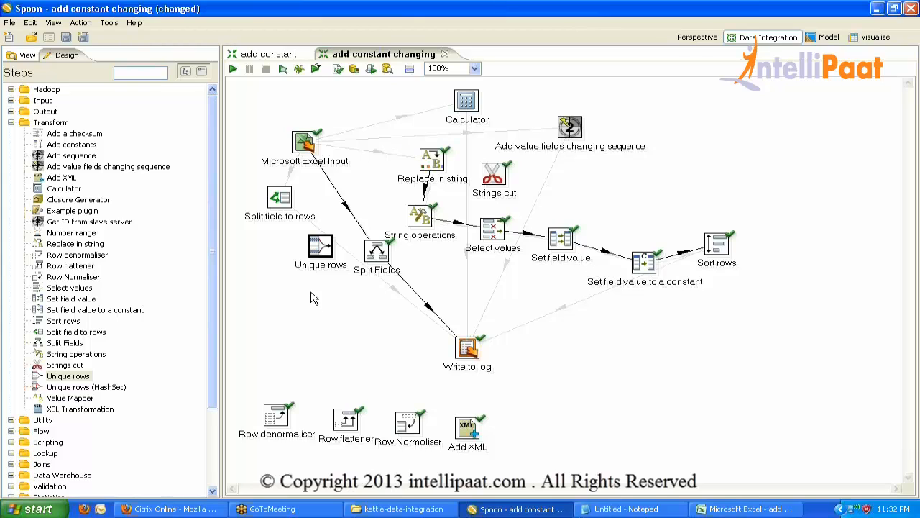
# Insert Unique rows into the Excel Input–Split Fields hop and shift Split Fields lower right.
pyautogui.moveTo(321, 246); pyautogui.dragTo(349, 210)
pyautogui.click(520, 266)
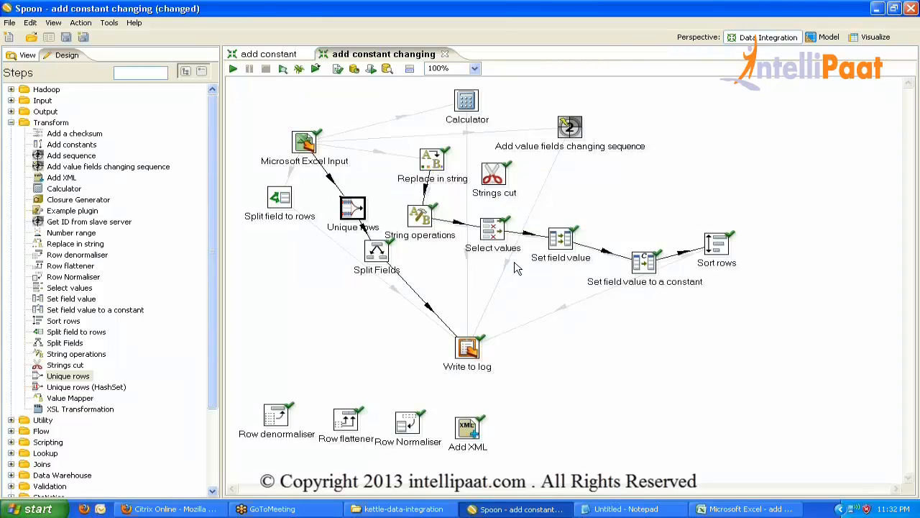
pyautogui.moveTo(379, 253); pyautogui.dragTo(440, 278)
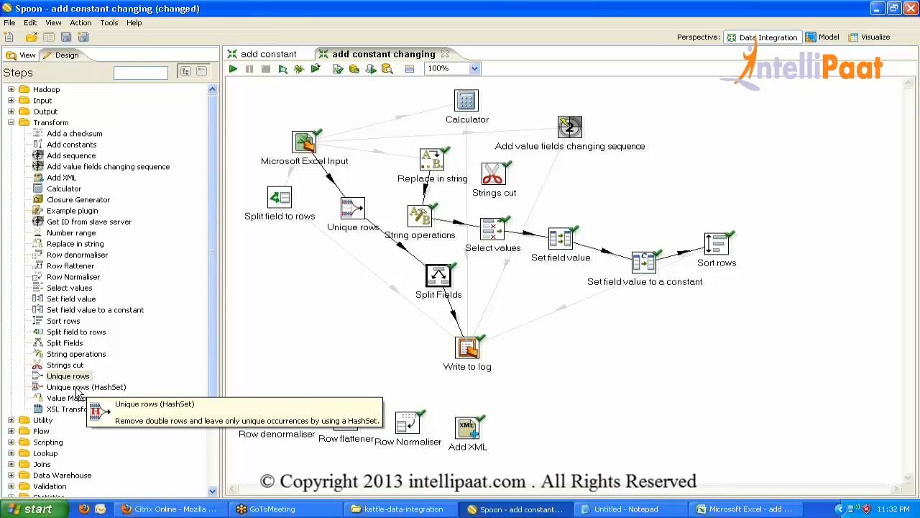
# Insert a Unique rows (HashSet) step into the Excel Input hop and move it lower left.
pyautogui.moveTo(79, 394); pyautogui.dragTo(332, 179)
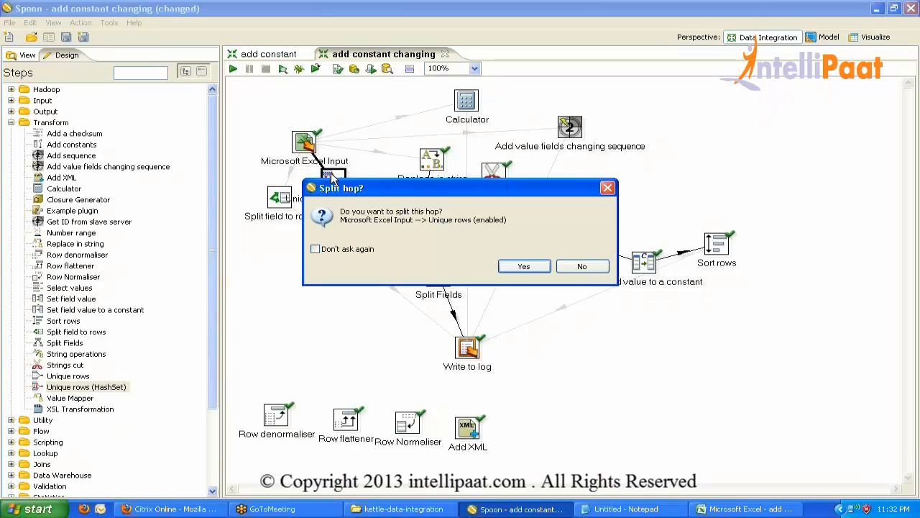
pyautogui.click(509, 267)
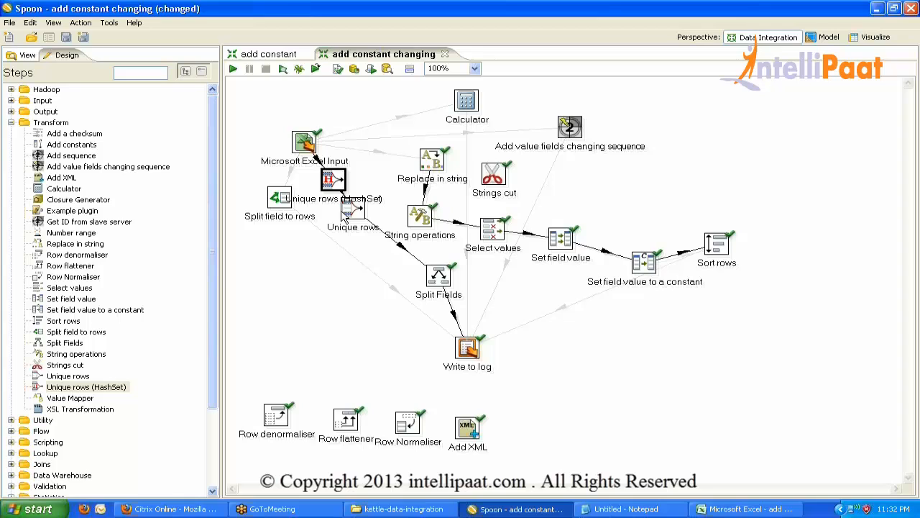
pyautogui.doubleClick(332, 180)
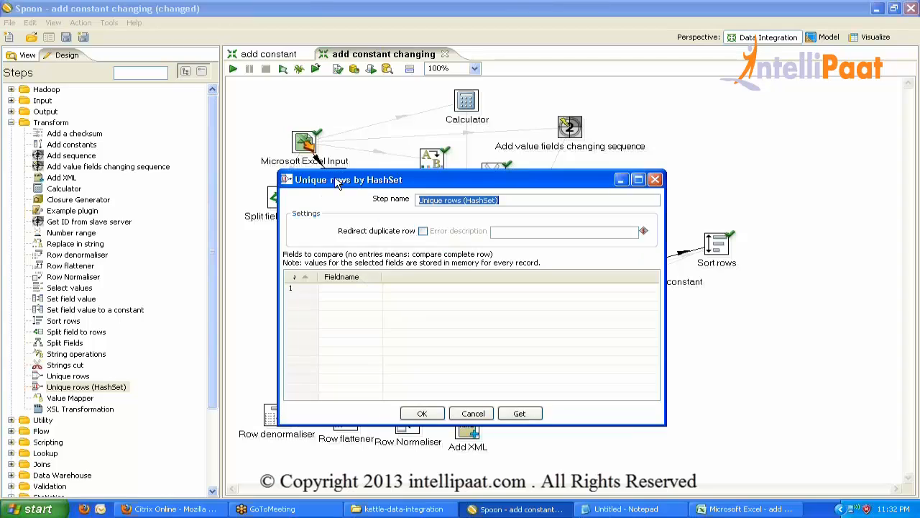
pyautogui.click(422, 415)
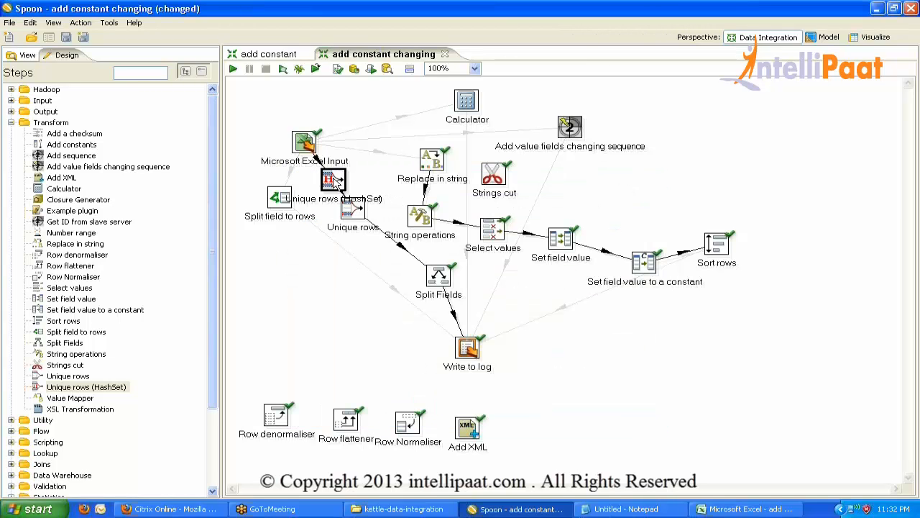
pyautogui.moveTo(332, 179); pyautogui.dragTo(290, 321)
pyautogui.doubleClick(290, 320)
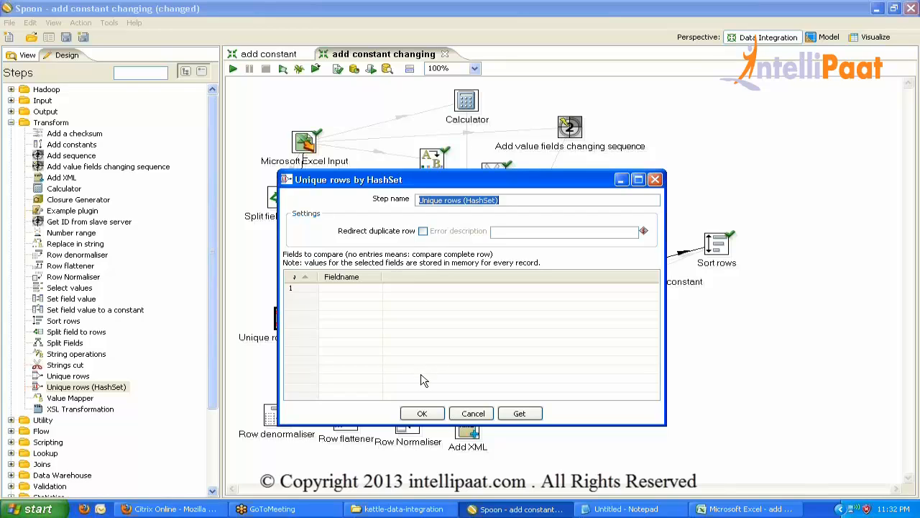
pyautogui.click(422, 414)
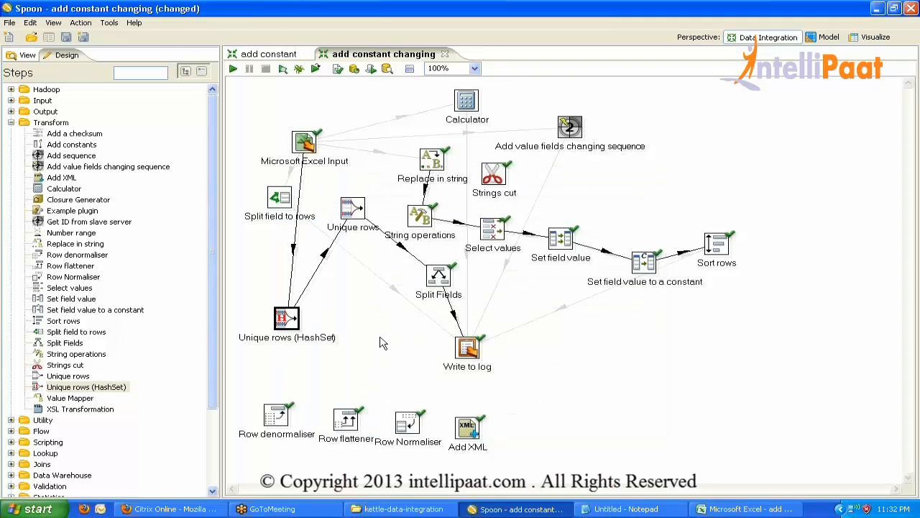
# Select the Unique rows steps and drag a Value Mapper step onto the canvas.
pyautogui.click(350, 215)
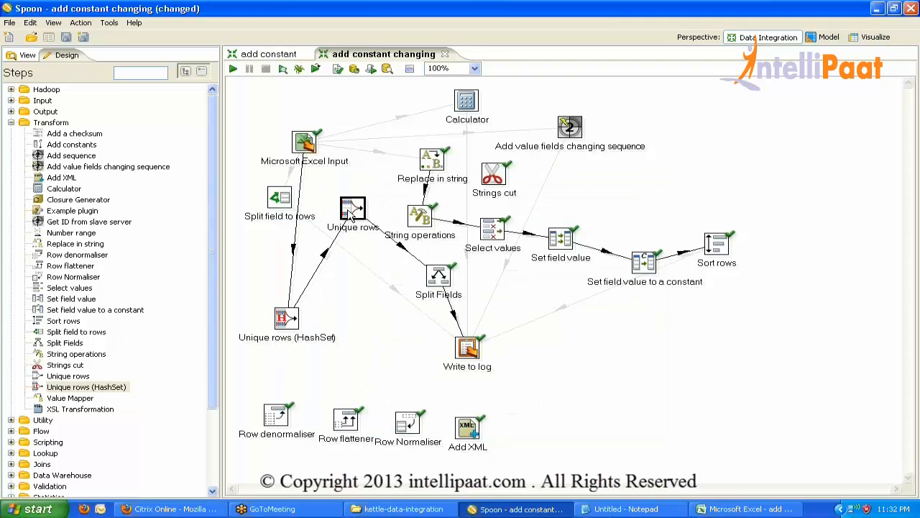
pyautogui.click(284, 319)
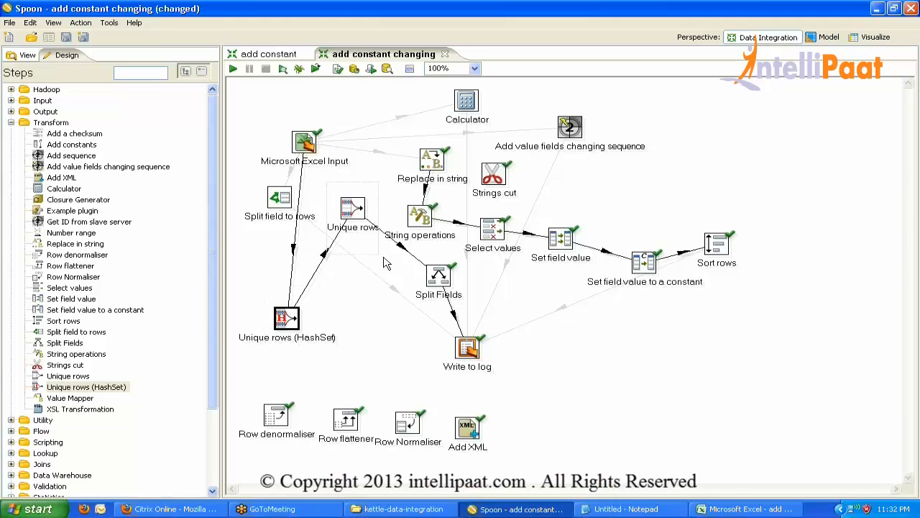
pyautogui.moveTo(327, 182); pyautogui.dragTo(383, 258)
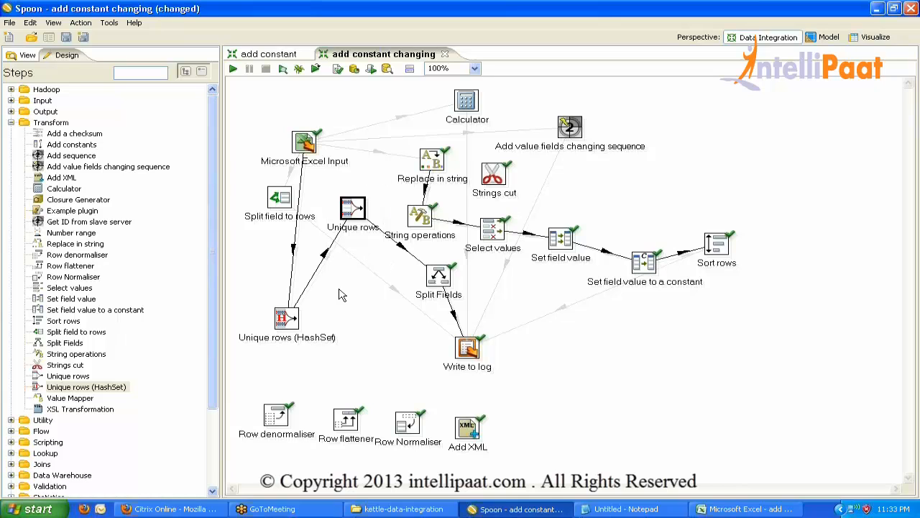
pyautogui.moveTo(84, 401); pyautogui.dragTo(645, 342)
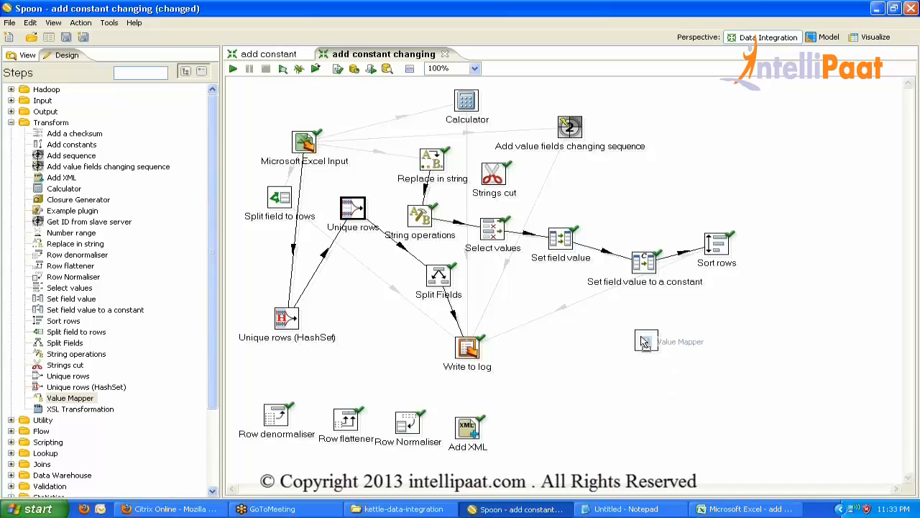
# Look over the Value Mapper settings and close them without changes.
pyautogui.moveTo(646, 343)
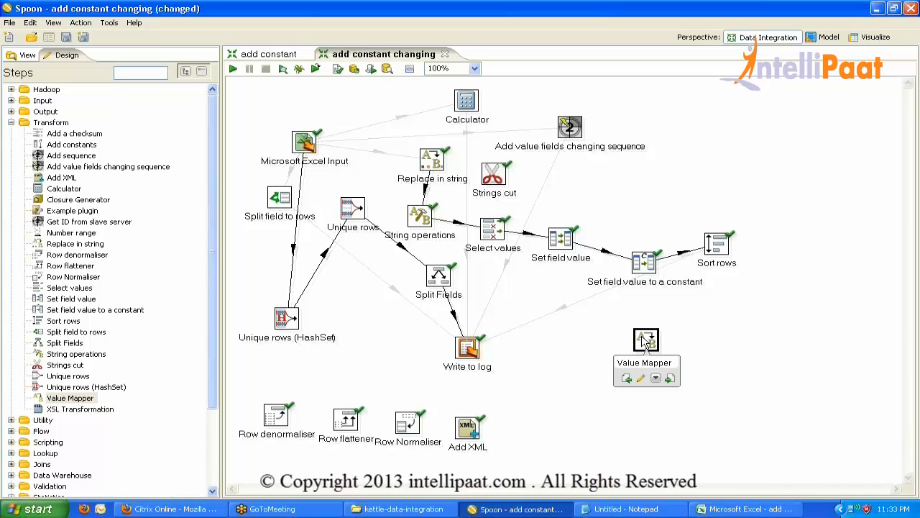
pyautogui.doubleClick(646, 341)
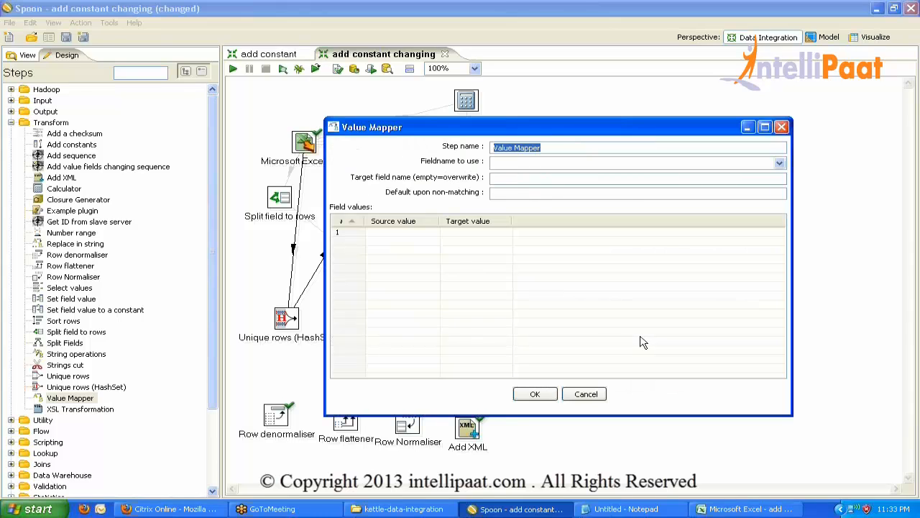
pyautogui.click(421, 242)
pyautogui.click(422, 230)
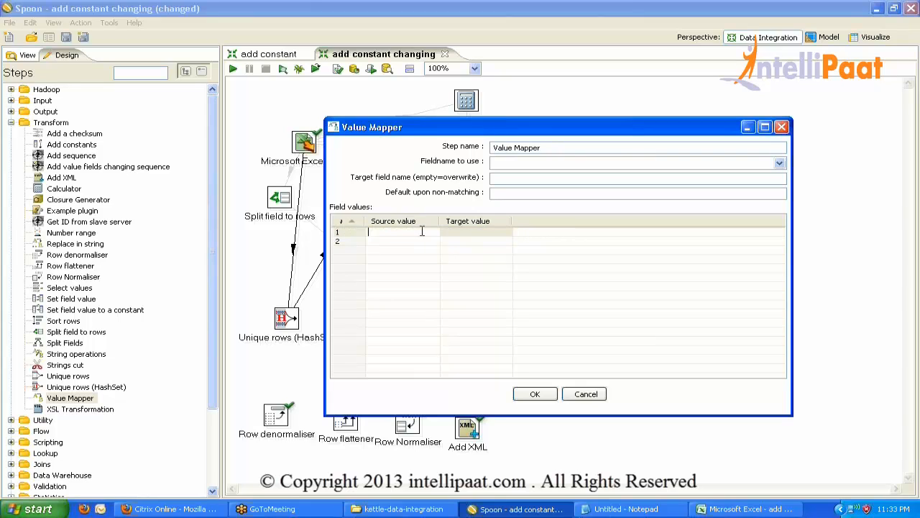
pyautogui.click(584, 395)
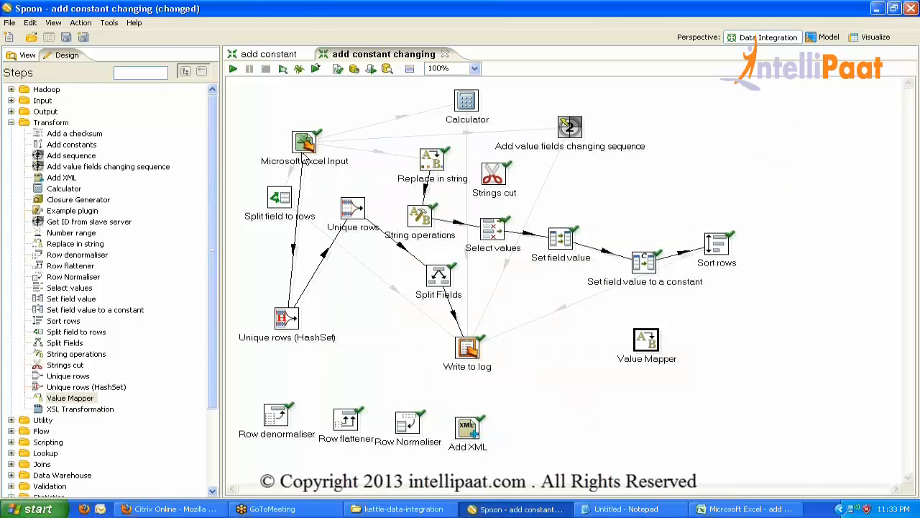
# Disable both Unique rows hops, reposition Unique rows, save, and link Excel Input to Value Mapper.
pyautogui.click(303, 150)
pyautogui.click(301, 201)
pyautogui.click(322, 260)
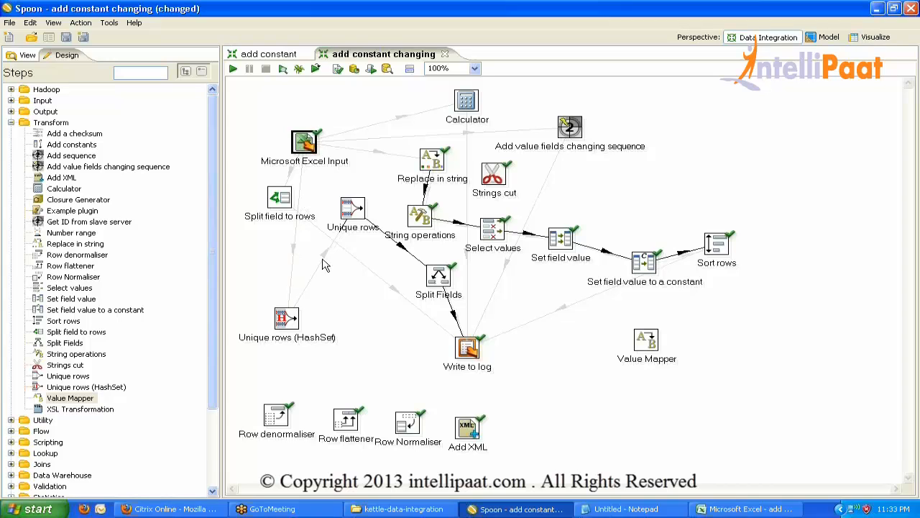
pyautogui.moveTo(362, 218); pyautogui.dragTo(385, 339)
pyautogui.hotkey('ctrl', 's')
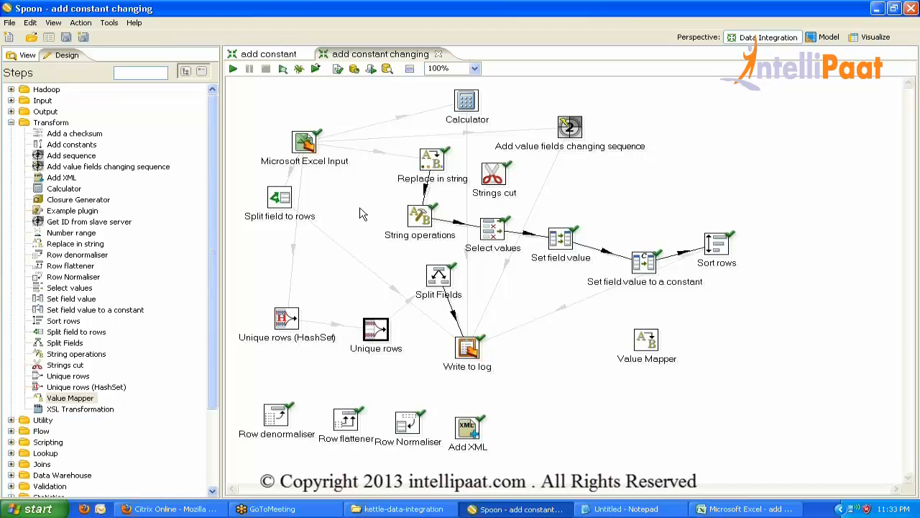
pyautogui.moveTo(311, 144); pyautogui.dragTo(646, 352)
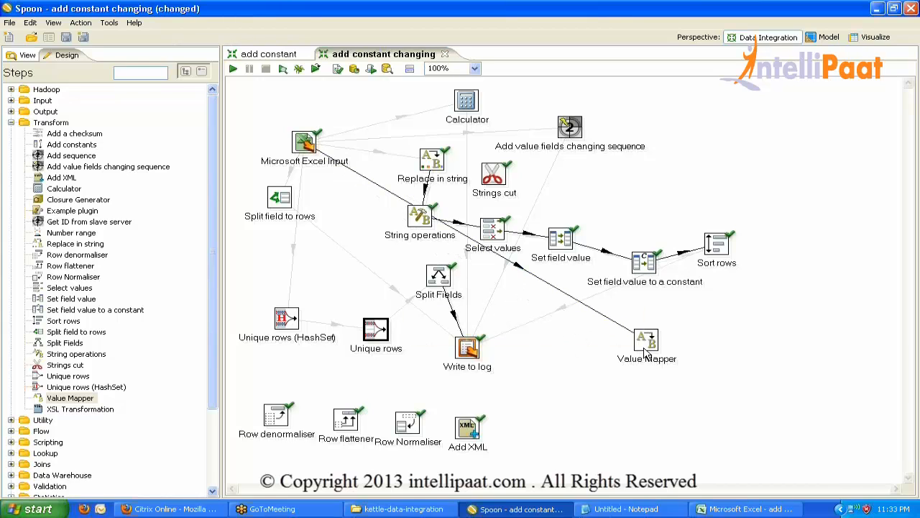
# Set Value Mapper's field to colb and map the first source value to Germany.
pyautogui.doubleClick(646, 347)
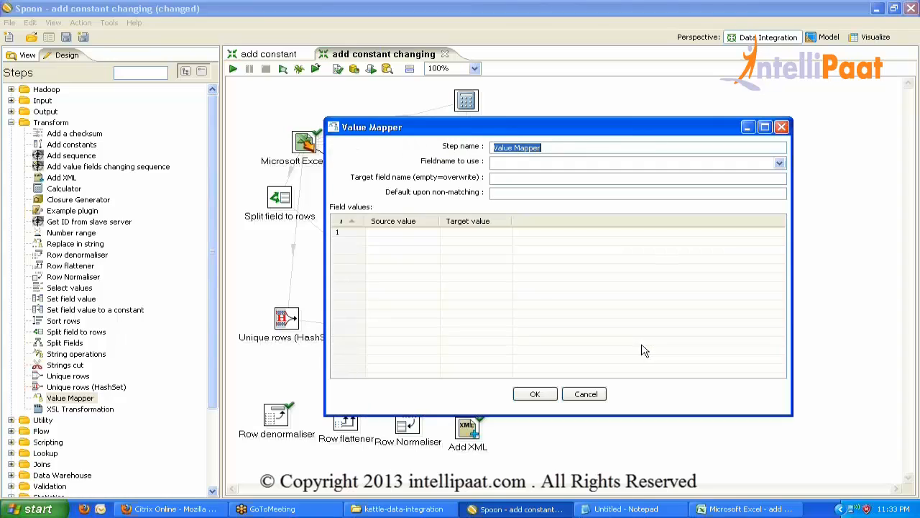
pyautogui.click(391, 232)
pyautogui.click(779, 163)
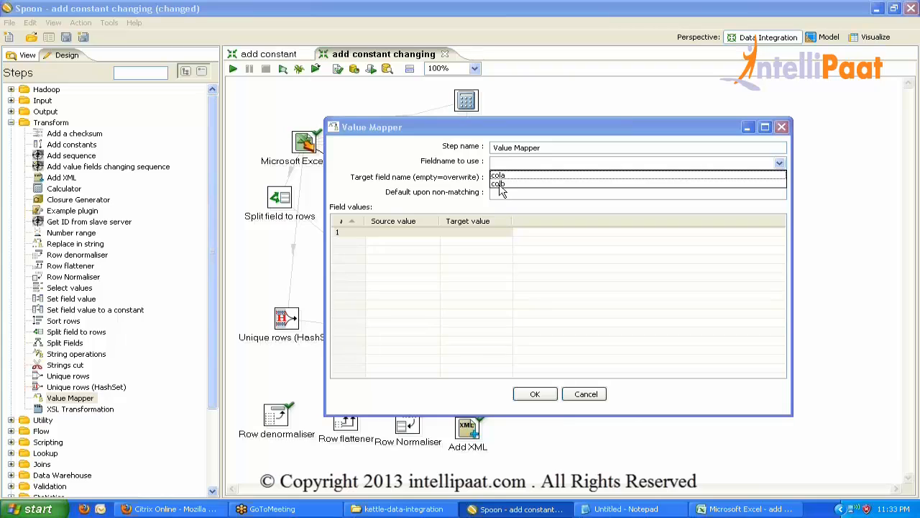
pyautogui.click(501, 185)
pyautogui.click(420, 231)
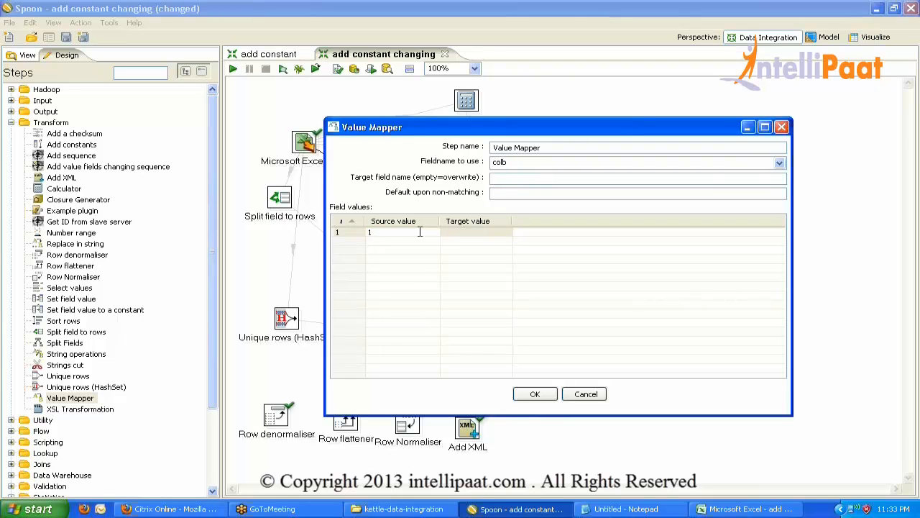
pyautogui.click(464, 233)
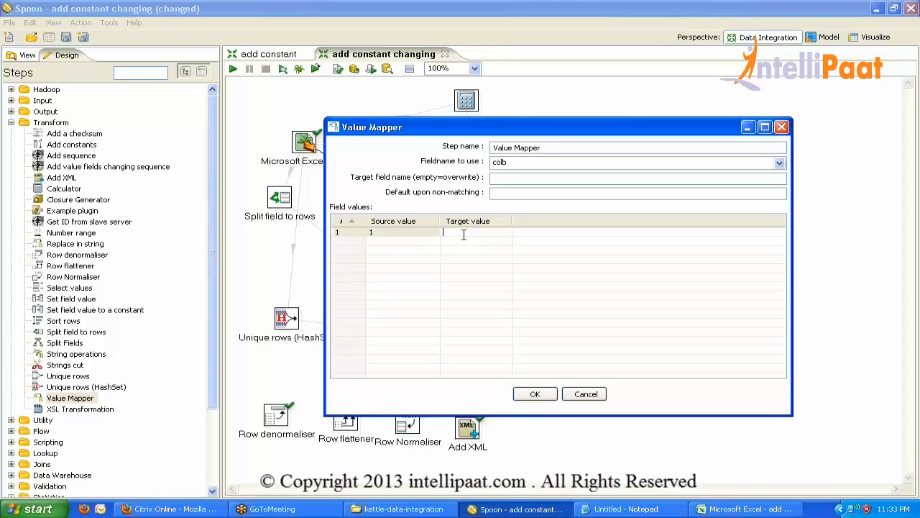
pyautogui.write('Germany')
# Add the mapping 2 → USA, remove the empty row, and confirm Value Mapper.
pyautogui.click(431, 246)
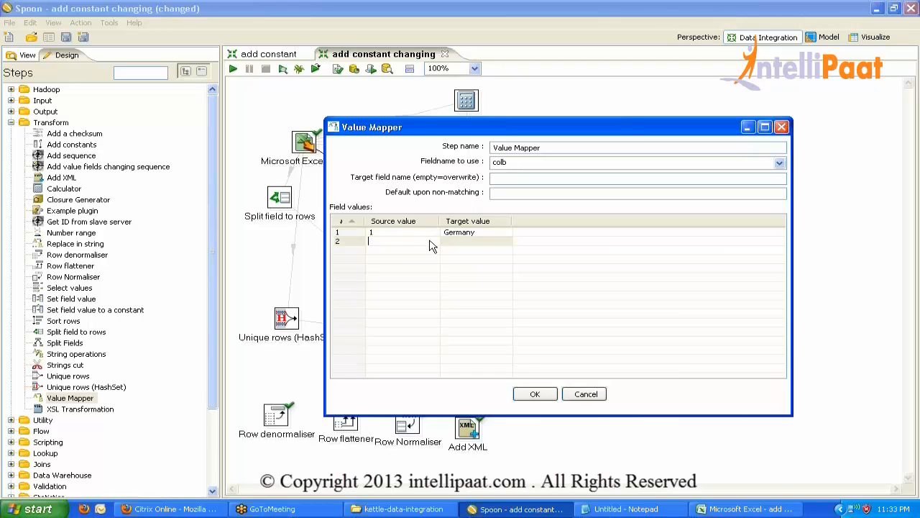
pyautogui.write('2')
pyautogui.press('Return')
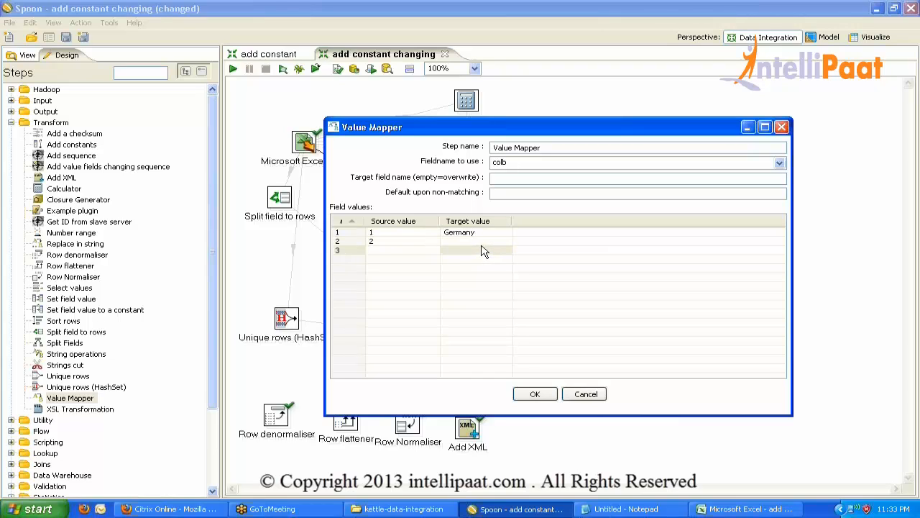
pyautogui.click(478, 240)
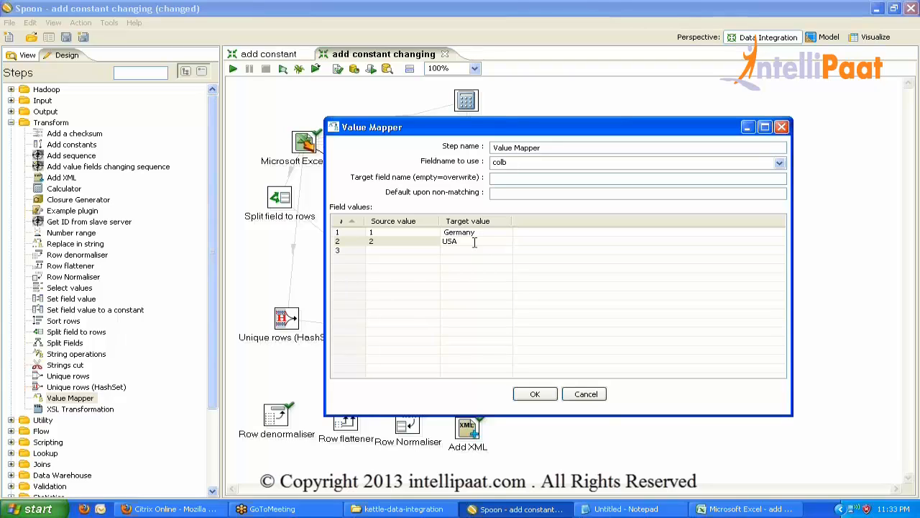
pyautogui.write('USA')
pyautogui.click(345, 251)
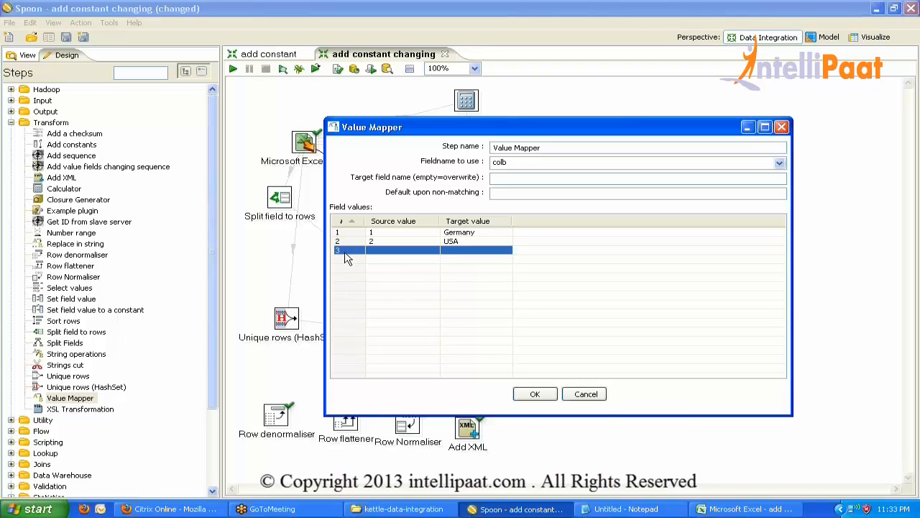
pyautogui.press('Delete')
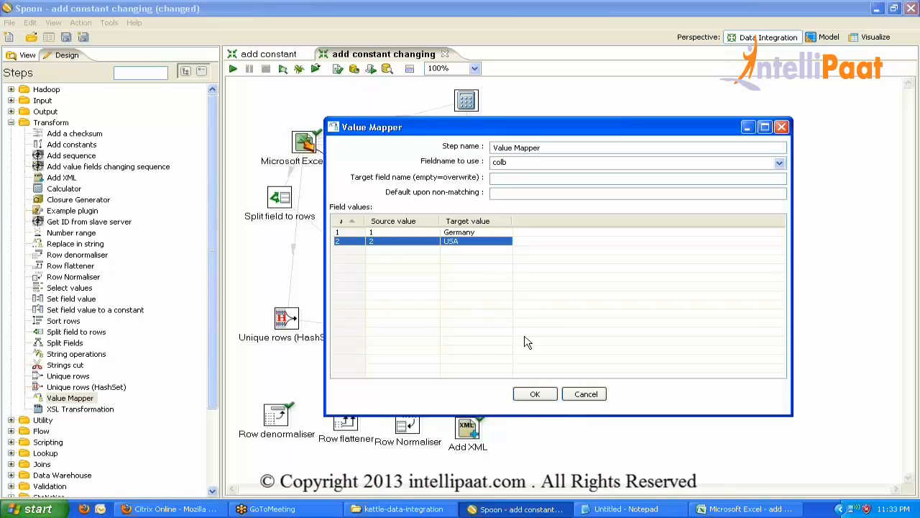
pyautogui.click(535, 394)
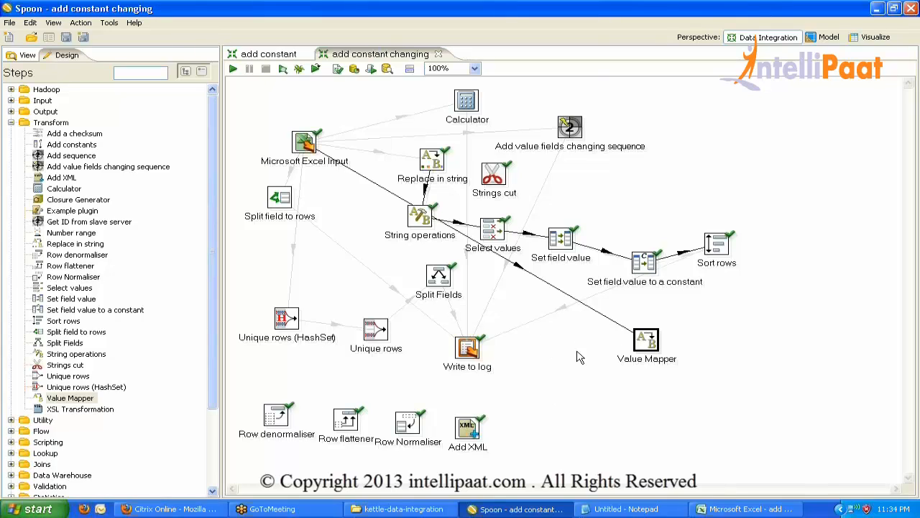
# Connect Value Mapper to Write to log and replace its fields with the incoming ones.
pyautogui.moveTo(654, 346); pyautogui.dragTo(475, 351)
pyautogui.doubleClick(474, 351)
pyautogui.click(458, 486)
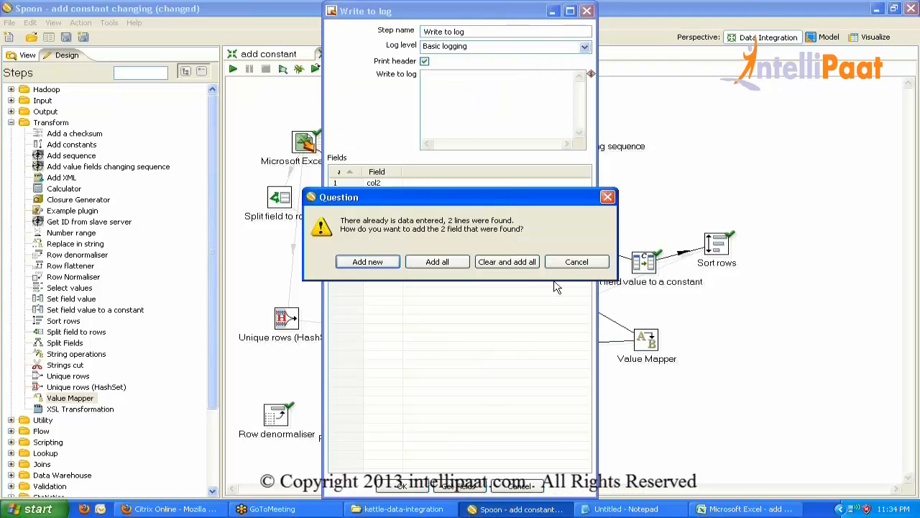
pyautogui.click(510, 261)
pyautogui.click(420, 490)
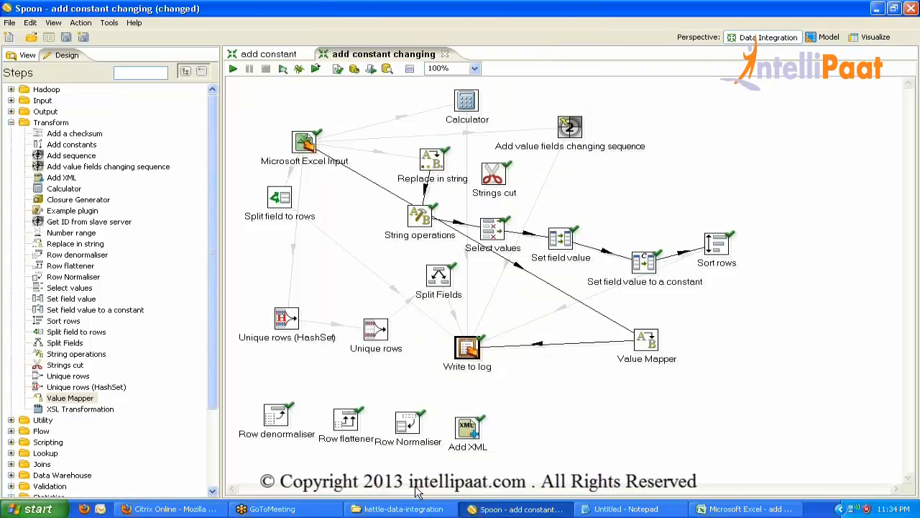
# In the Excel workbook set B3 to 2 and B4 to 3.
pyautogui.click(747, 508)
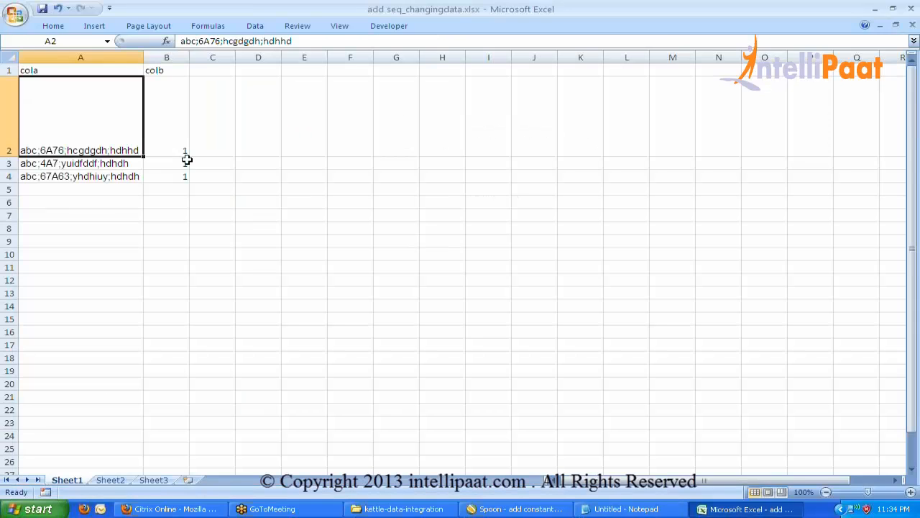
pyautogui.click(171, 143)
pyautogui.click(182, 165)
pyautogui.write('2')
pyautogui.press('Return')
pyautogui.write('3')
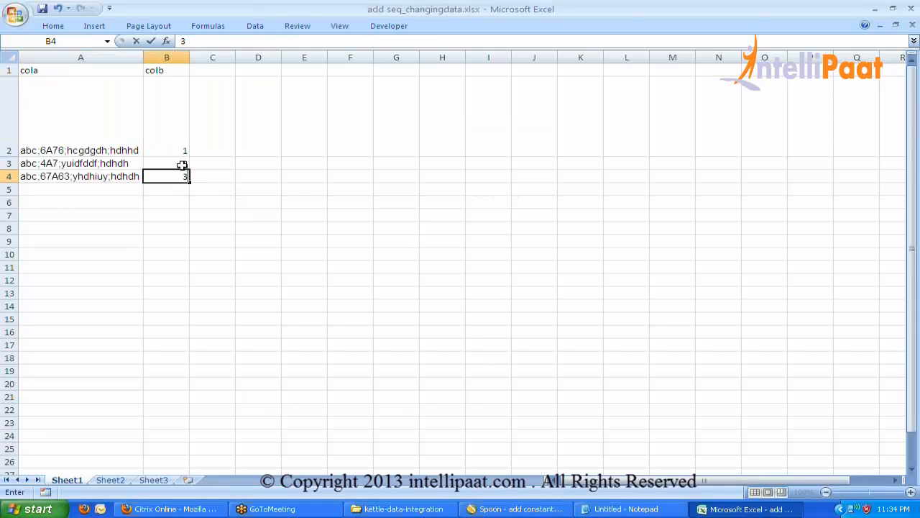
pyautogui.press('Return')
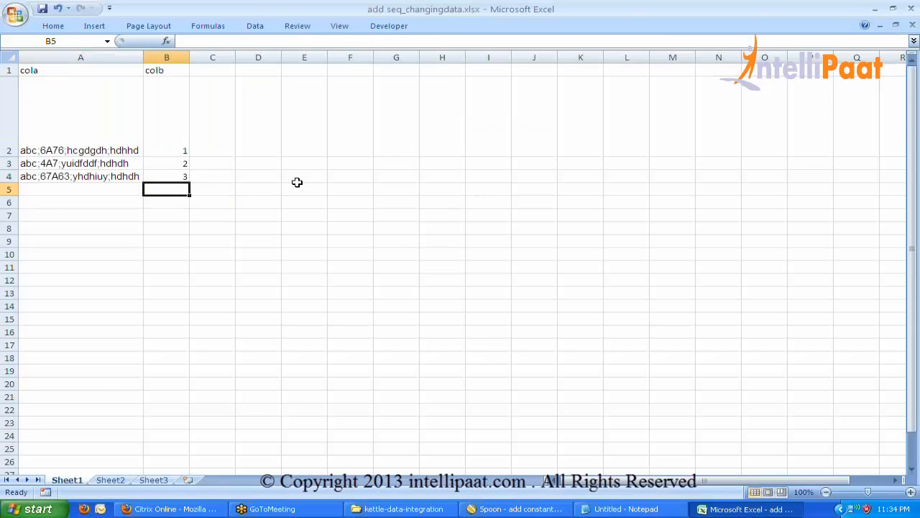
pyautogui.click(179, 175)
pyautogui.hotkey('alt', 'Tab')
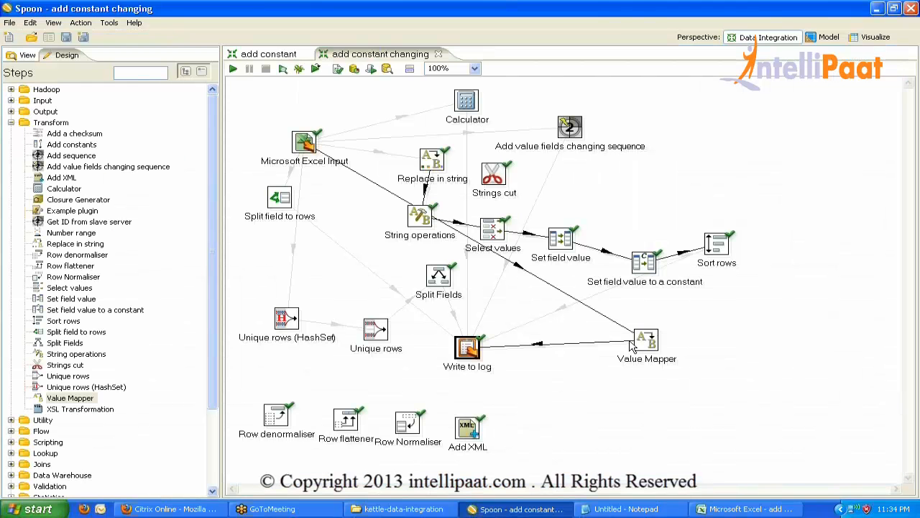
# Set India as Value Mapper's non-matching default and run the transformation.
pyautogui.doubleClick(653, 341)
pyautogui.click(519, 190)
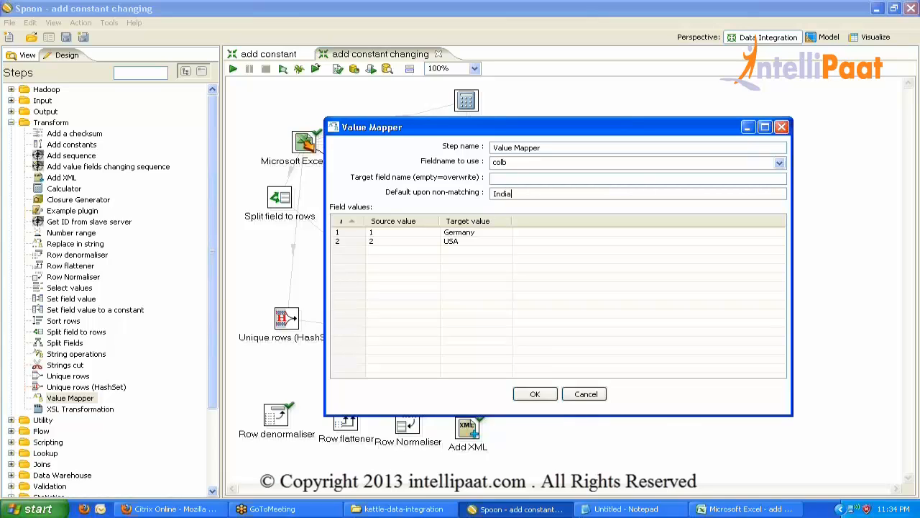
pyautogui.click(537, 394)
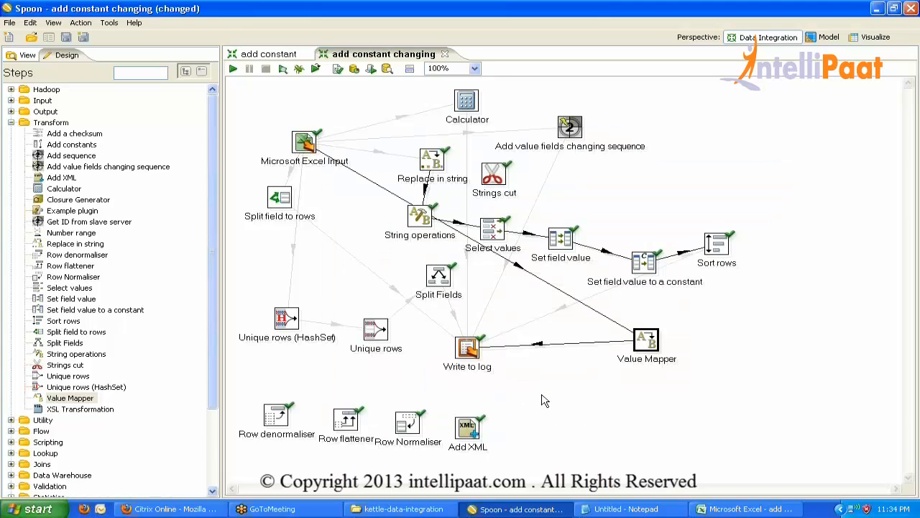
pyautogui.click(233, 69)
pyautogui.press('Return')
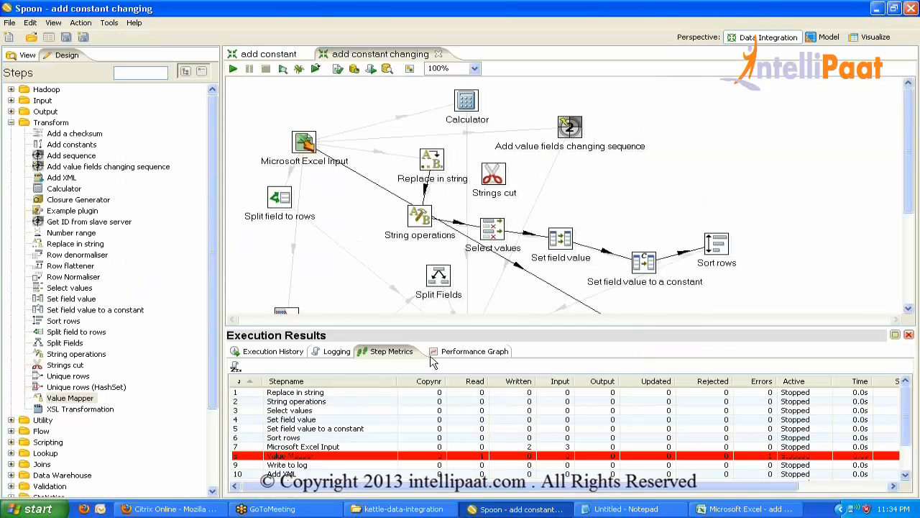
pyautogui.click(910, 336)
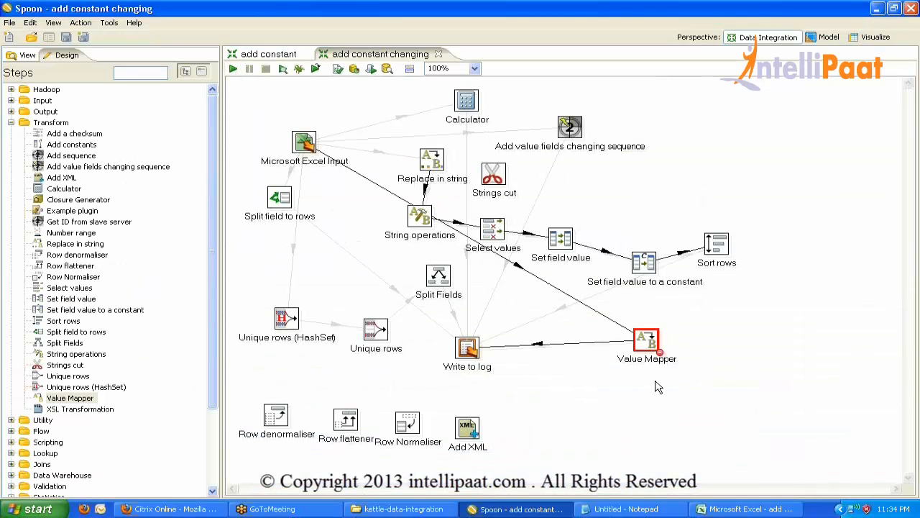
# Reopen Value Mapper, keep colb as the mapped field, and confirm the settings.
pyautogui.doubleClick(646, 344)
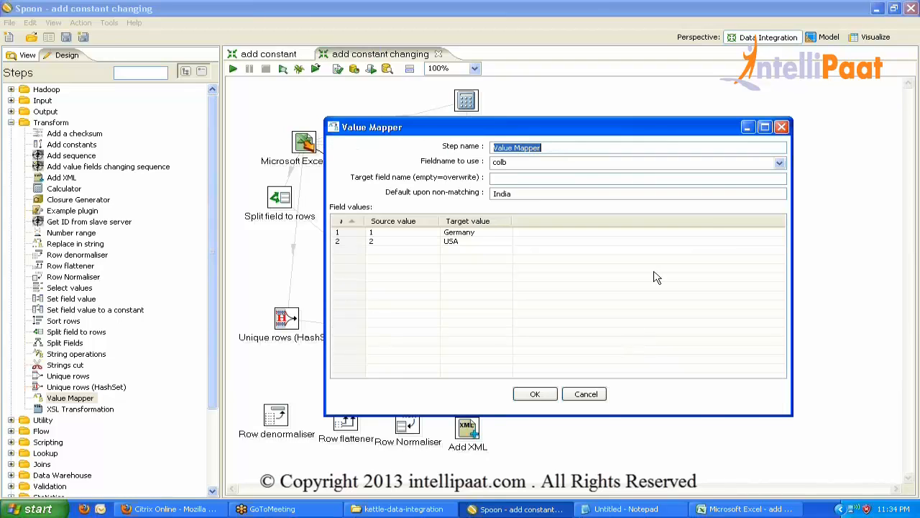
pyautogui.click(779, 164)
pyautogui.click(539, 193)
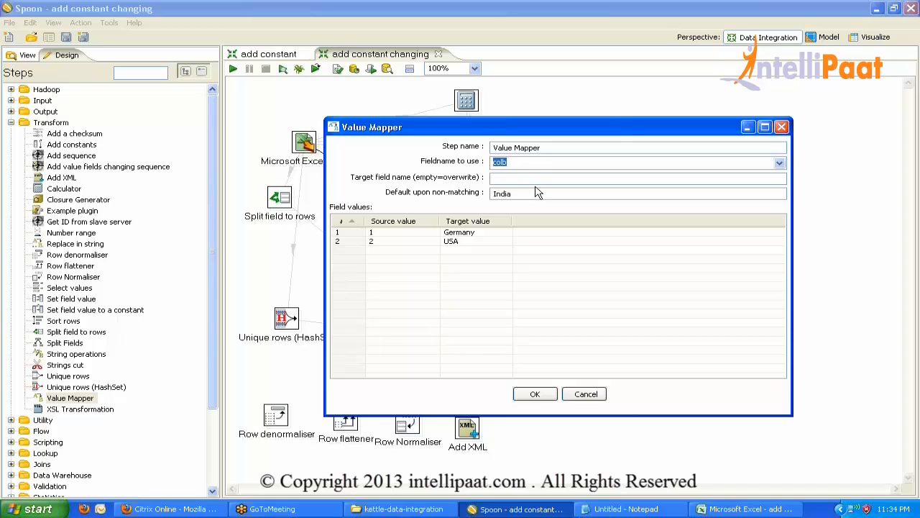
pyautogui.click(515, 177)
pyautogui.click(536, 397)
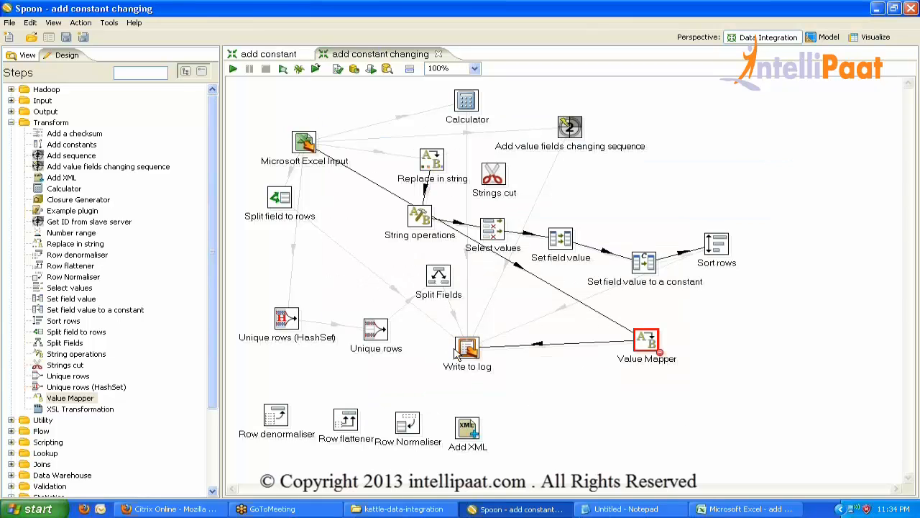
# Rerun the transformation and inspect the error lines in the log.
pyautogui.click(233, 69)
pyautogui.press('Return')
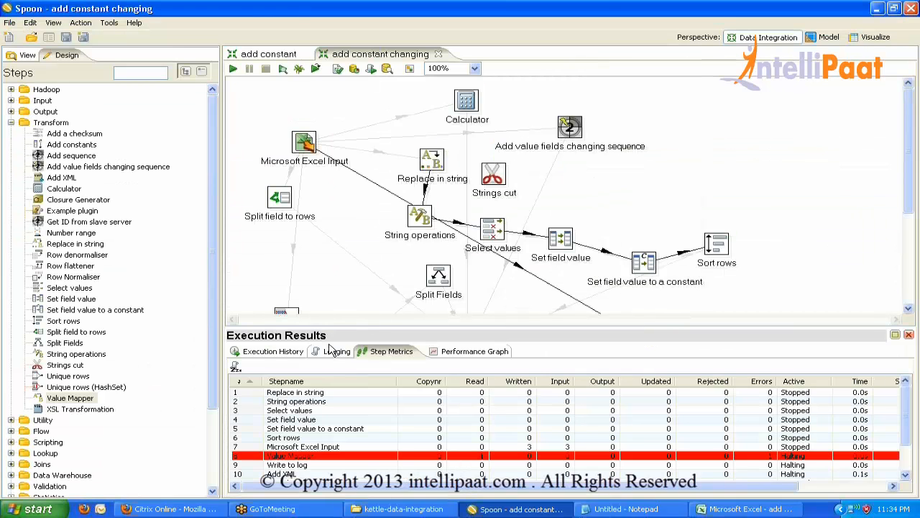
pyautogui.click(335, 351)
pyautogui.click(235, 367)
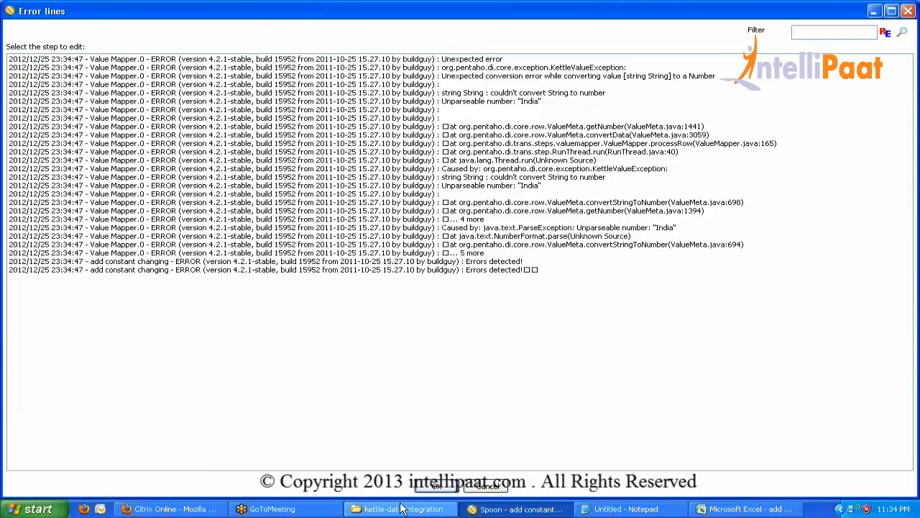
pyautogui.click(437, 487)
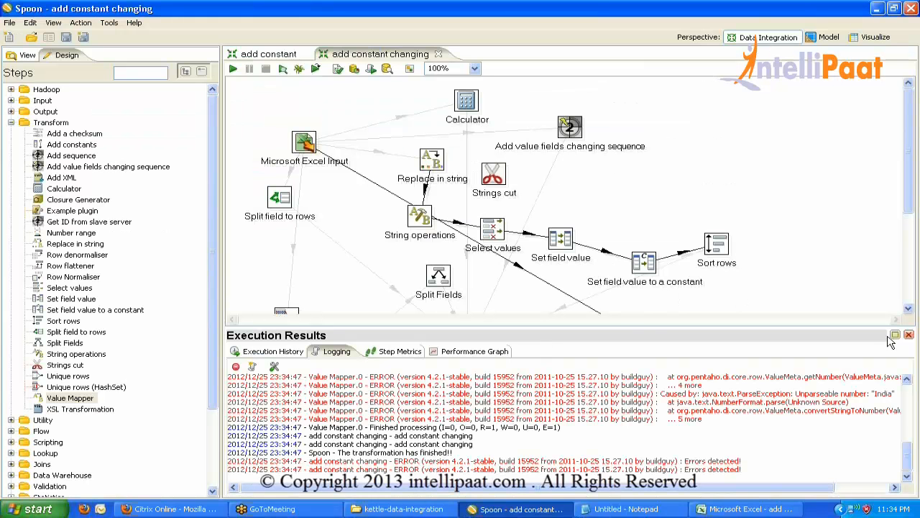
pyautogui.click(908, 335)
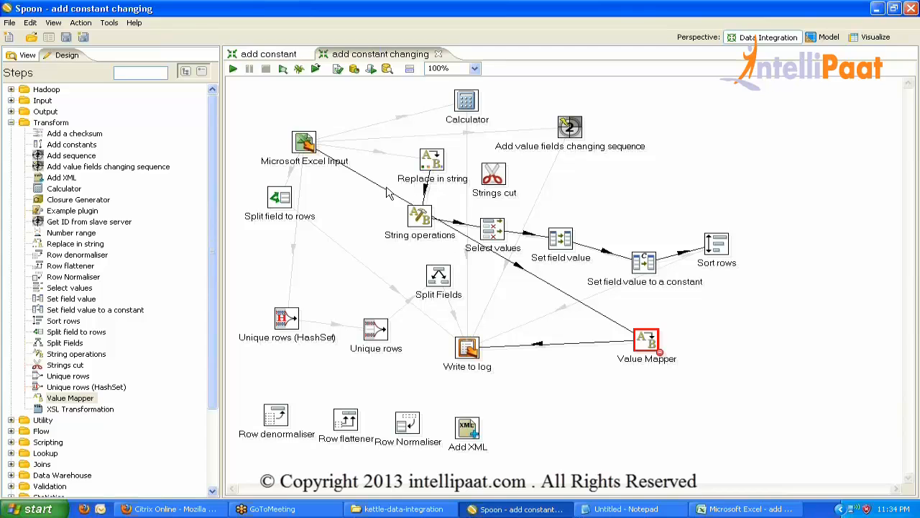
# Change colb's type from Number to String in Microsoft Excel Input's fields.
pyautogui.doubleClick(305, 142)
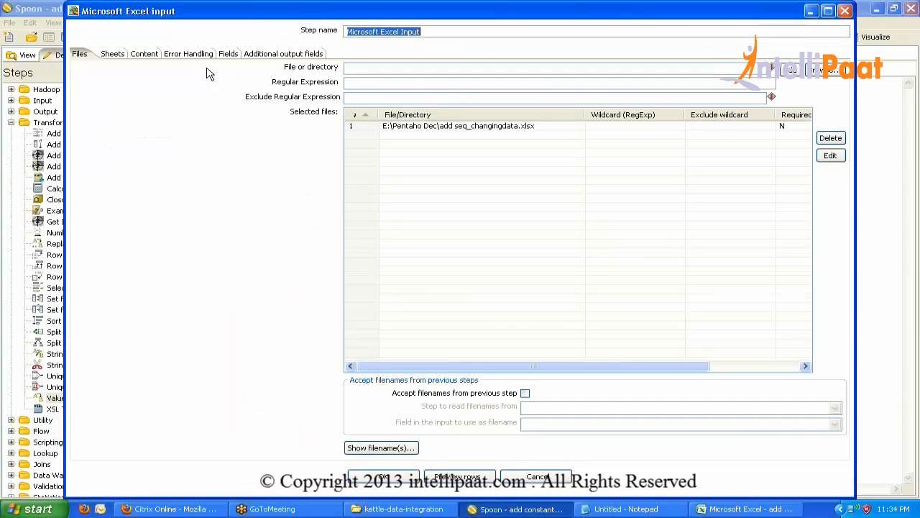
pyautogui.click(220, 54)
pyautogui.click(204, 91)
pyautogui.click(215, 91)
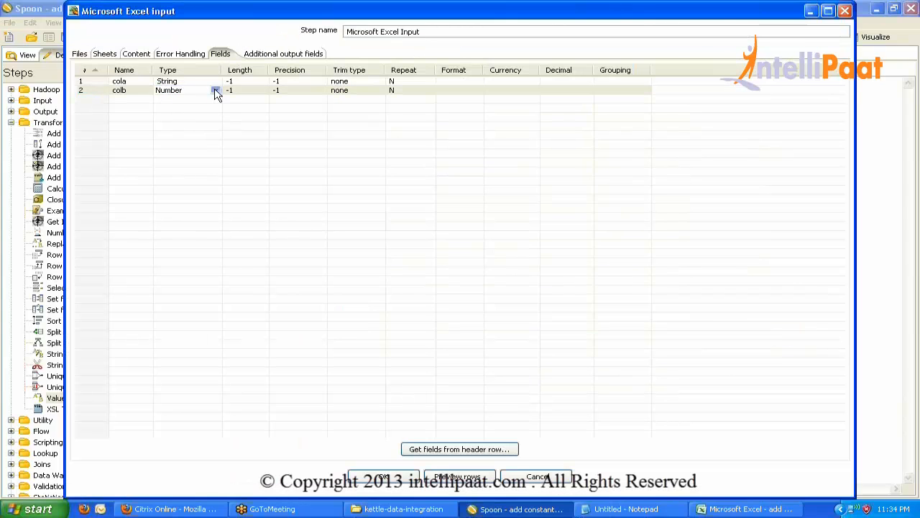
pyautogui.click(215, 89)
pyautogui.click(171, 107)
pyautogui.click(382, 477)
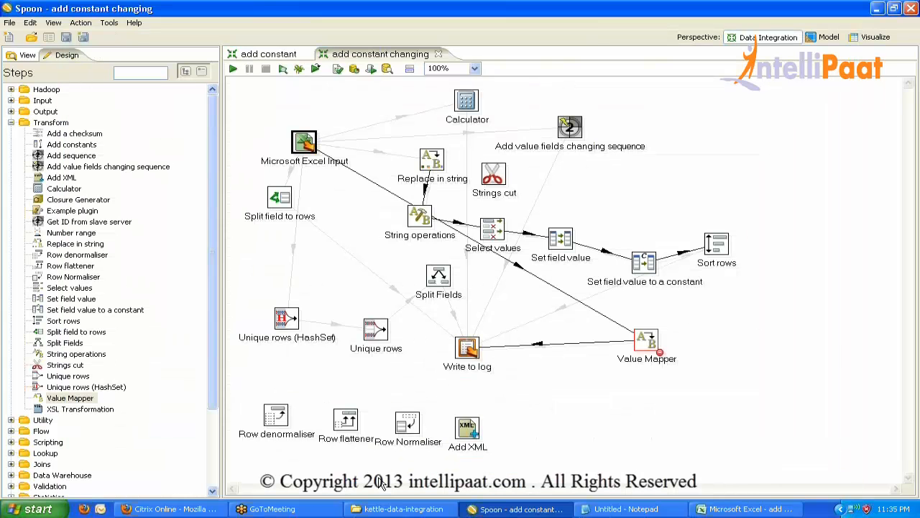
# Run the transformation again and view the enlarged execution log.
pyautogui.click(233, 69)
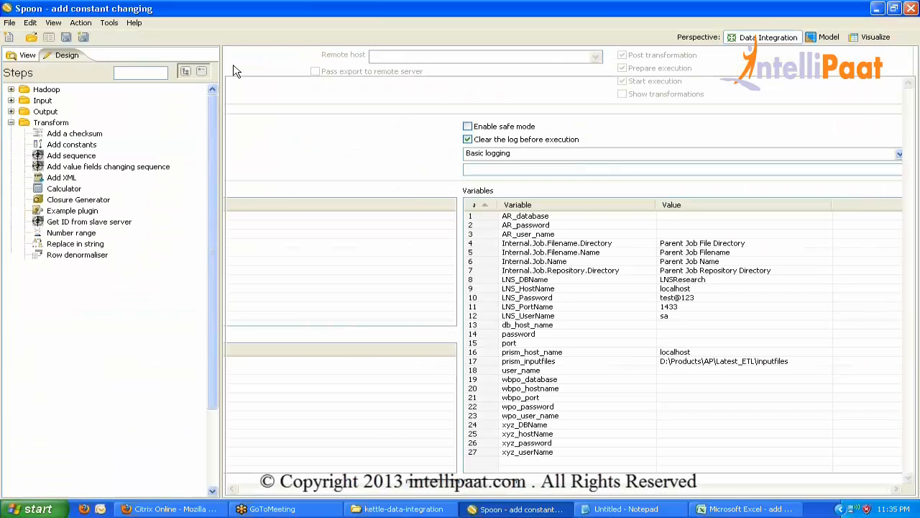
pyautogui.press('Return')
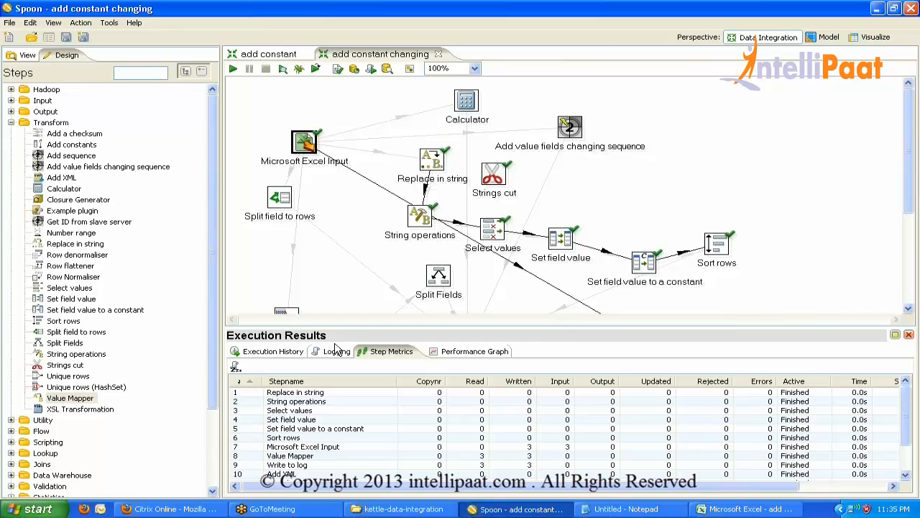
pyautogui.click(337, 353)
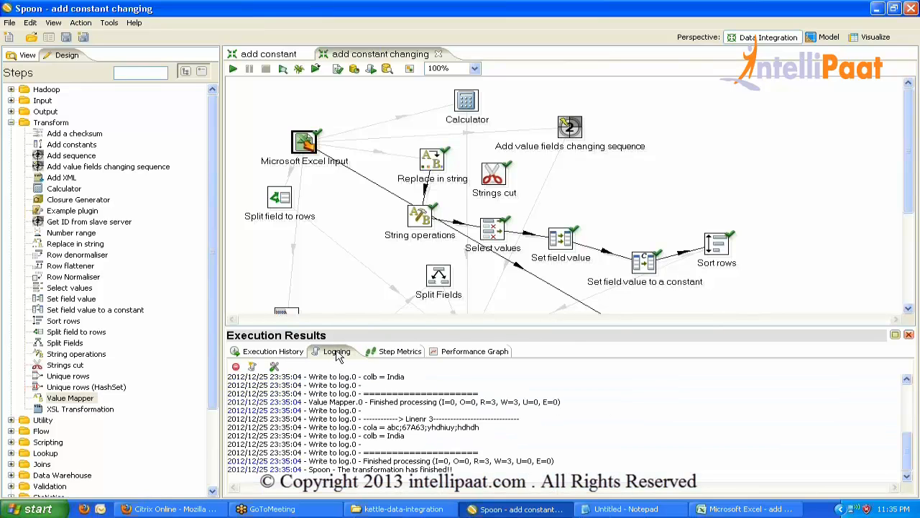
pyautogui.doubleClick(338, 353)
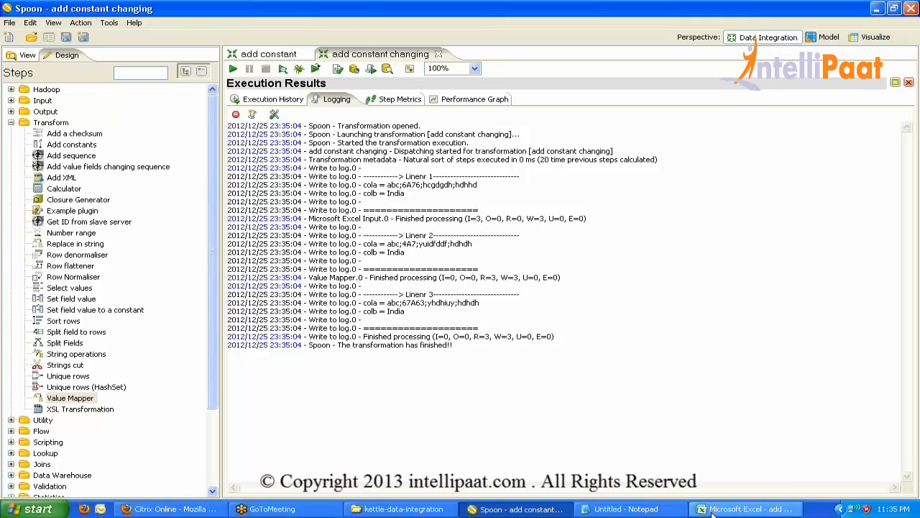
# Enter ab, bc and dc in cells B2–B4 and save the workbook.
pyautogui.click(748, 509)
pyautogui.click(169, 123)
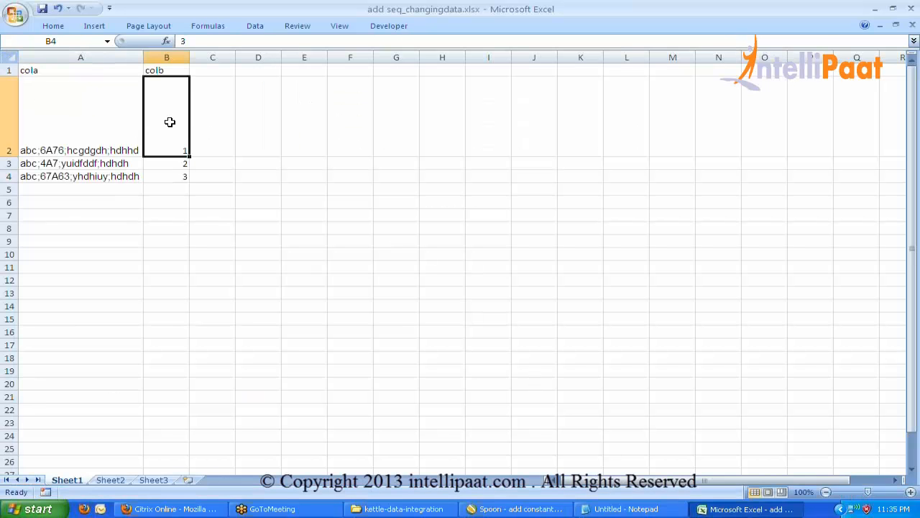
pyautogui.write('ab')
pyautogui.press('Return')
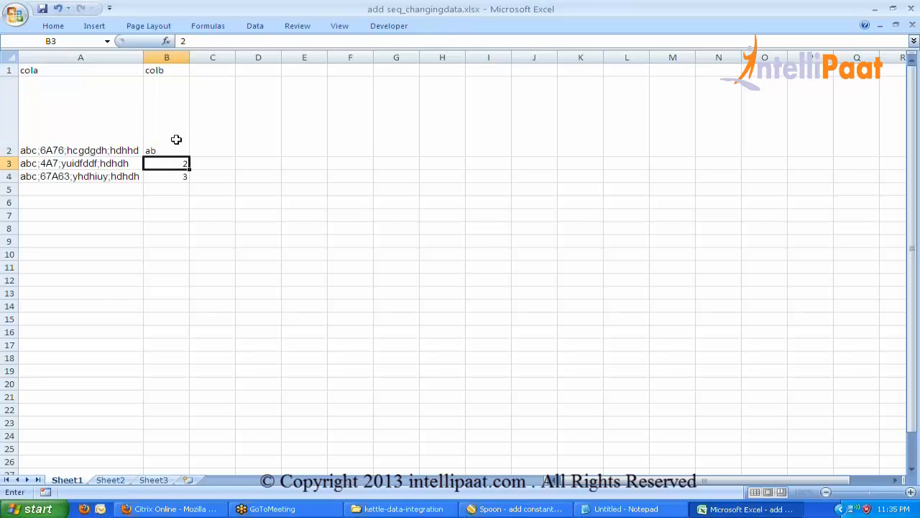
pyautogui.write('bc')
pyautogui.press('Return')
pyautogui.write('dc')
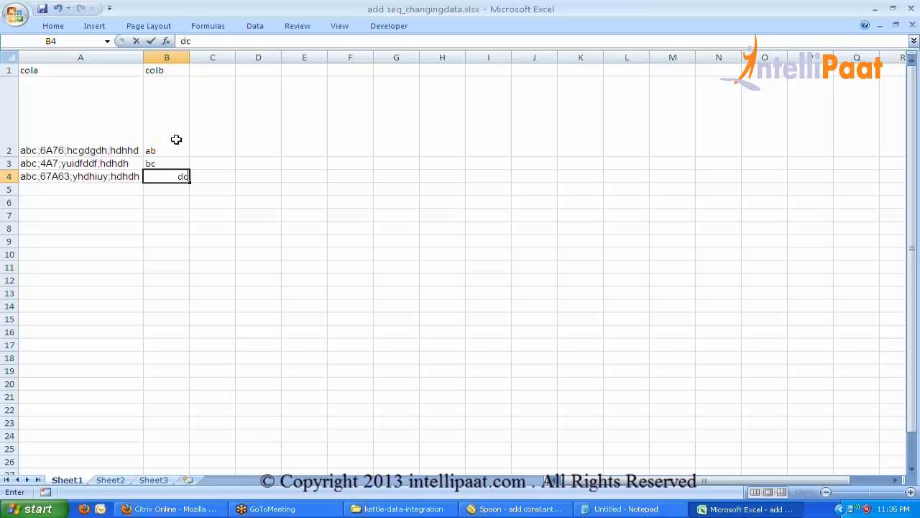
pyautogui.press('Return')
pyautogui.hotkey('ctrl', 's')
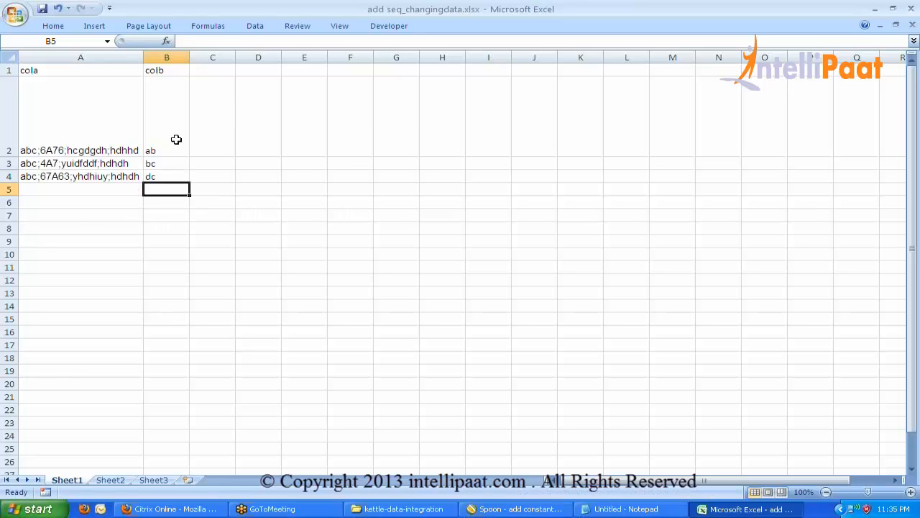
pyautogui.hotkey('alt', 'Tab')
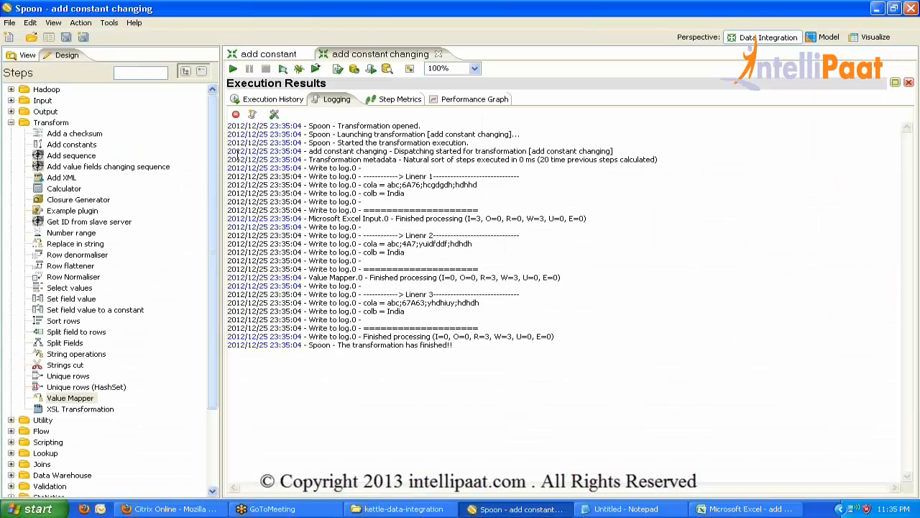
# Clear Value Mapper's India default and set source values ab and bc.
pyautogui.doubleClick(333, 100)
pyautogui.click(909, 334)
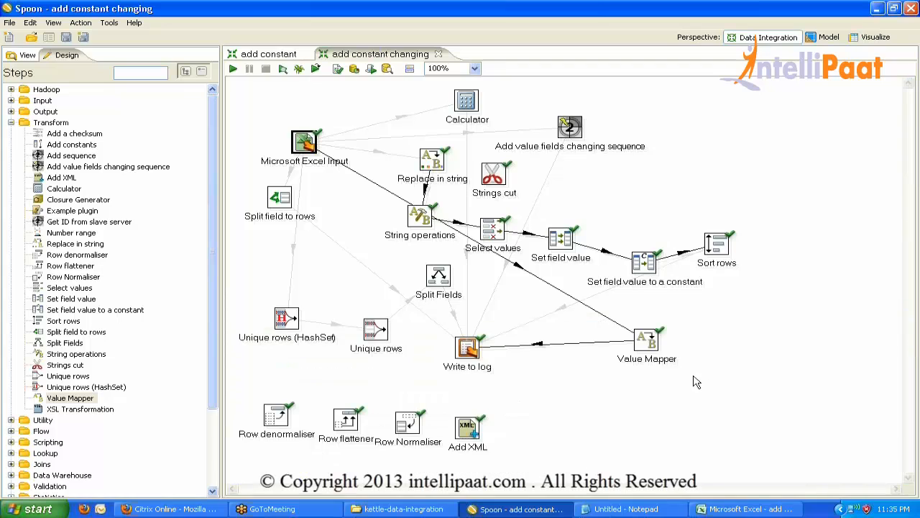
pyautogui.doubleClick(644, 340)
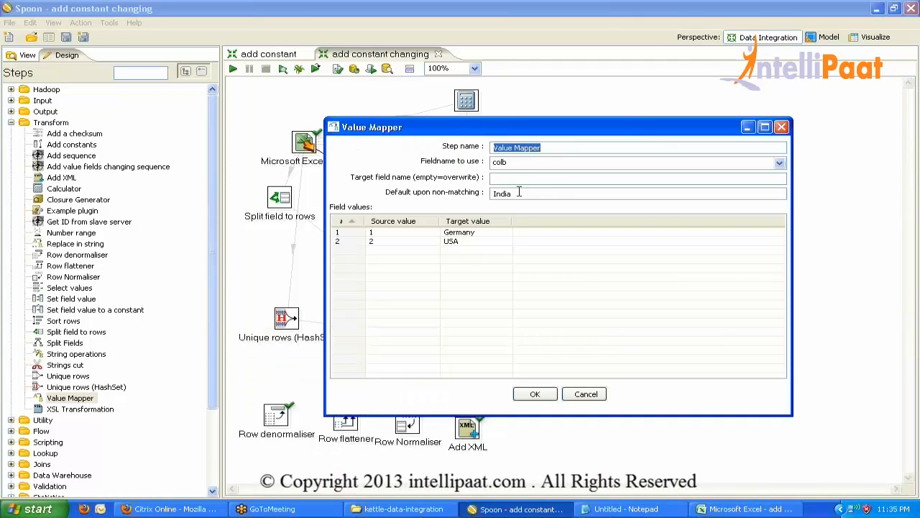
pyautogui.doubleClick(519, 192)
pyautogui.press('BackSpace')
pyautogui.click(389, 232)
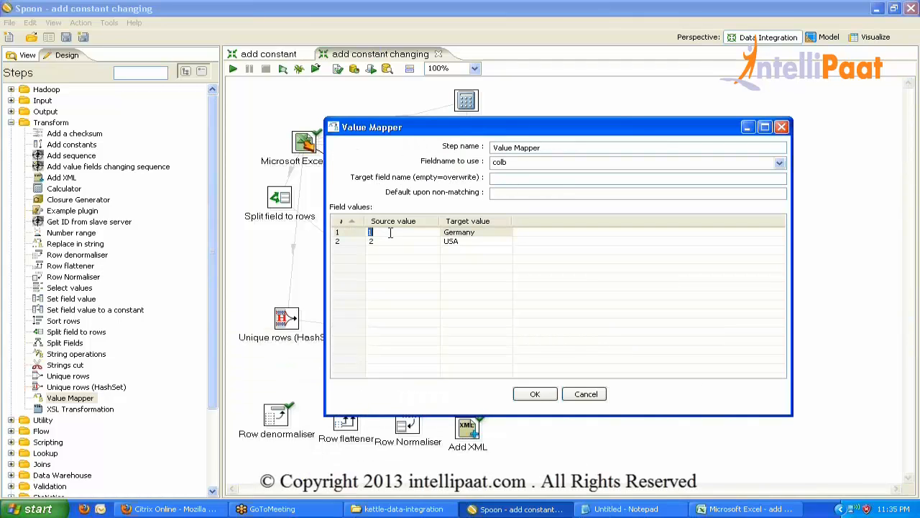
pyautogui.write('ab')
pyautogui.click(391, 240)
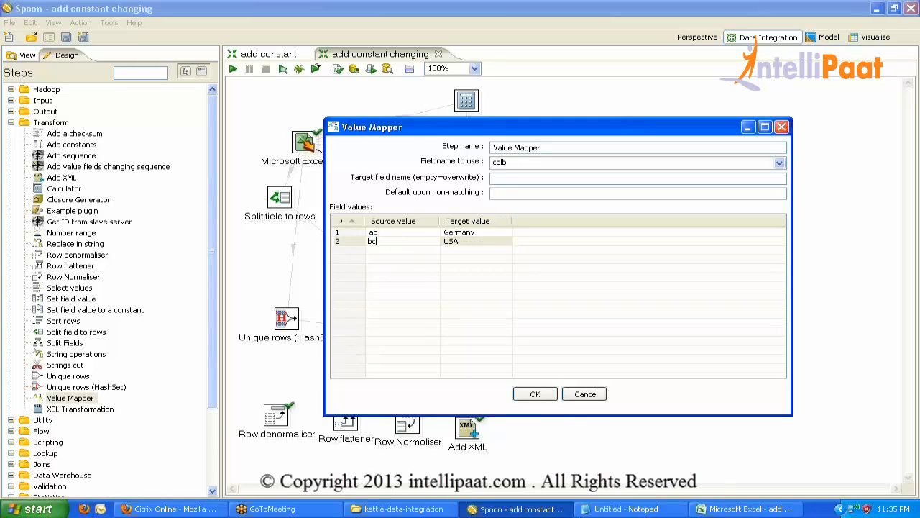
pyautogui.click(545, 393)
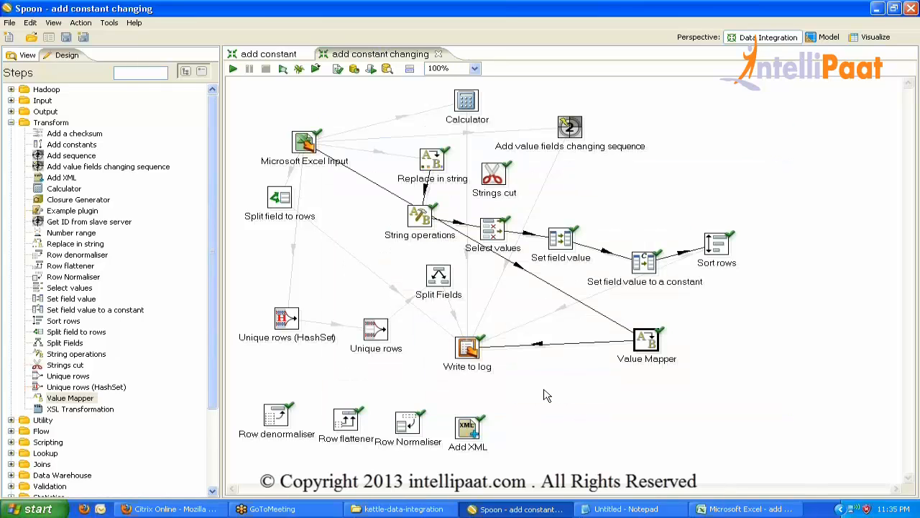
pyautogui.doubleClick(654, 342)
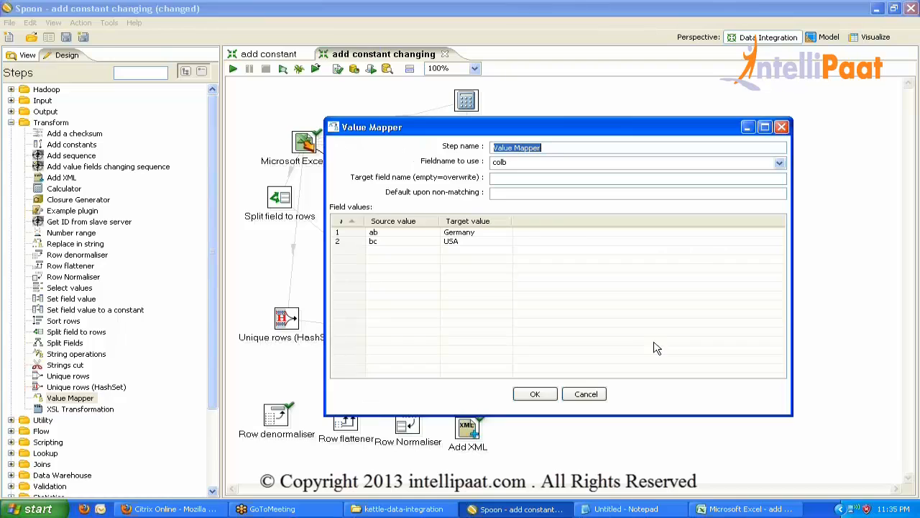
pyautogui.press('Escape')
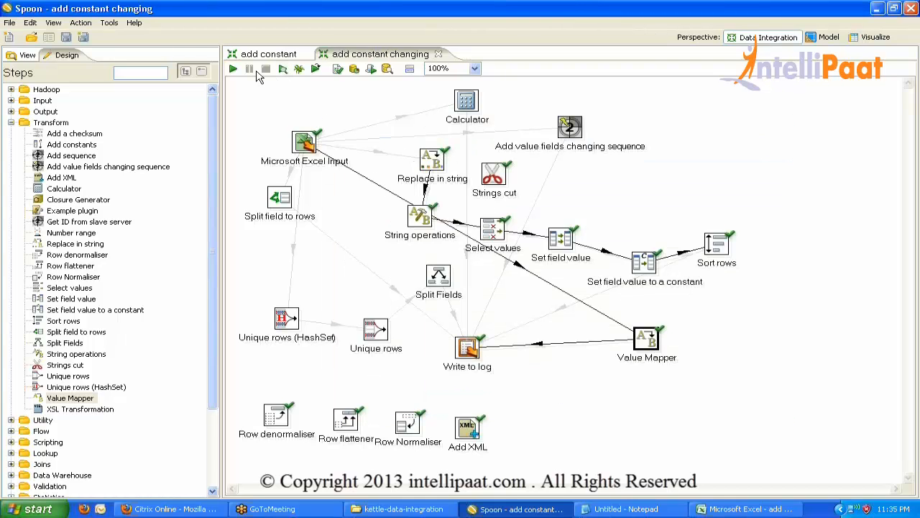
# Rerun the transformation and view the enlarged log showing Germany, USA and dc.
pyautogui.click(233, 69)
pyautogui.press('Return')
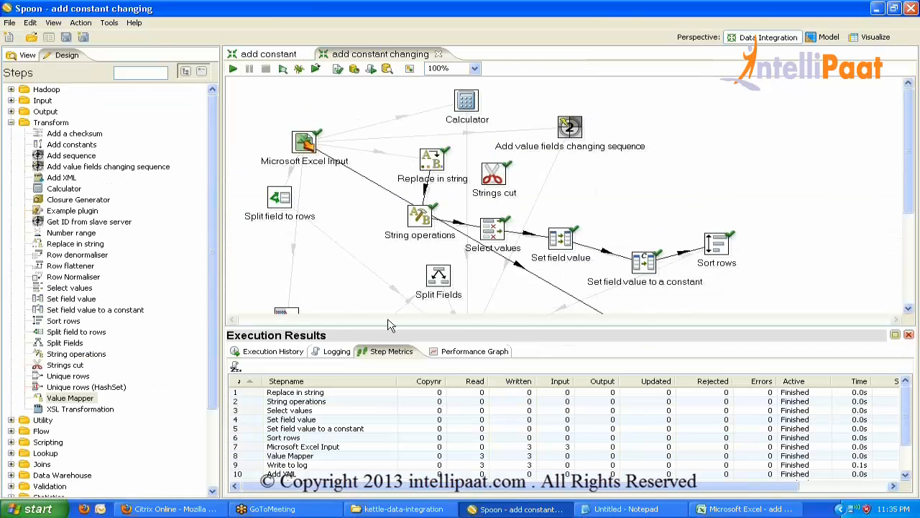
pyautogui.click(333, 353)
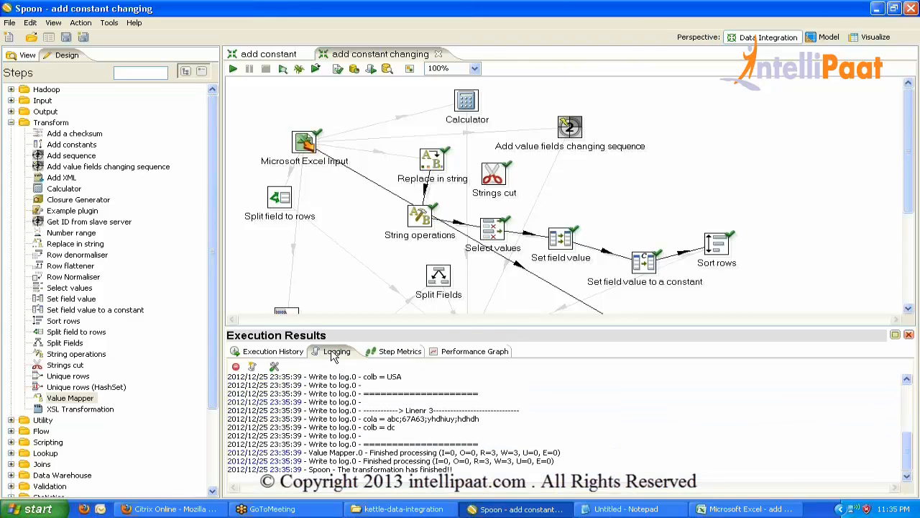
pyautogui.doubleClick(333, 353)
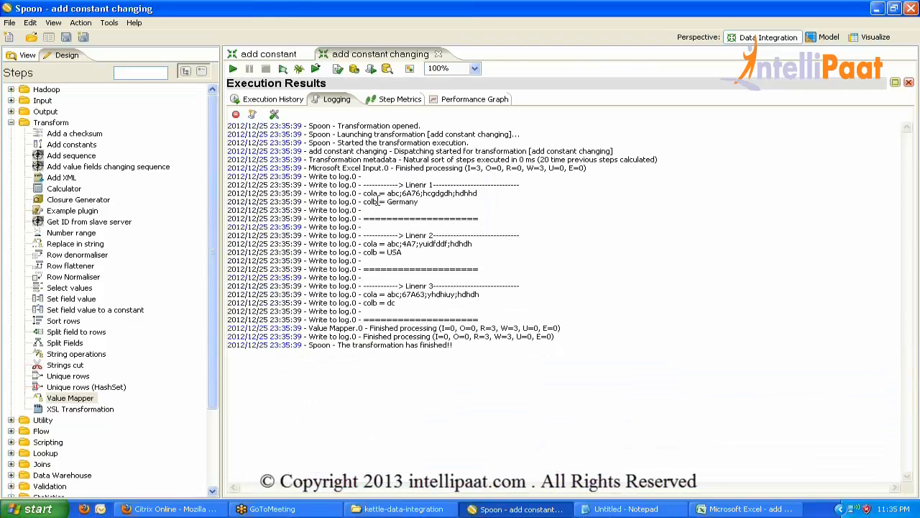
pyautogui.click(748, 508)
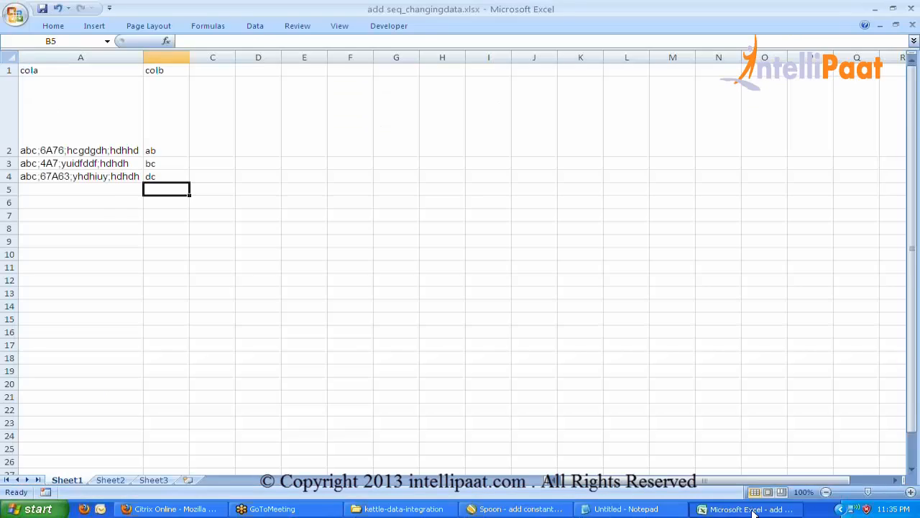
# Confirm cell B2 still reads ab, then return to Spoon's execution log.
pyautogui.click(180, 145)
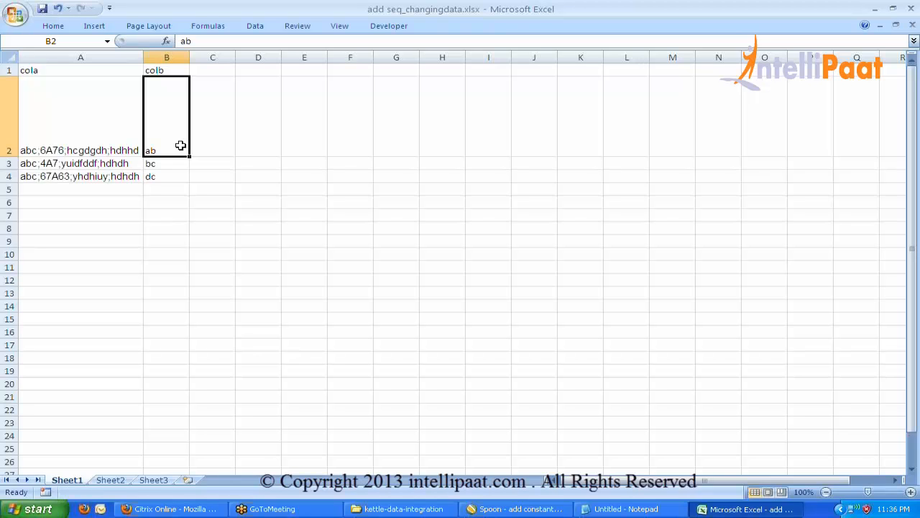
pyautogui.click(516, 509)
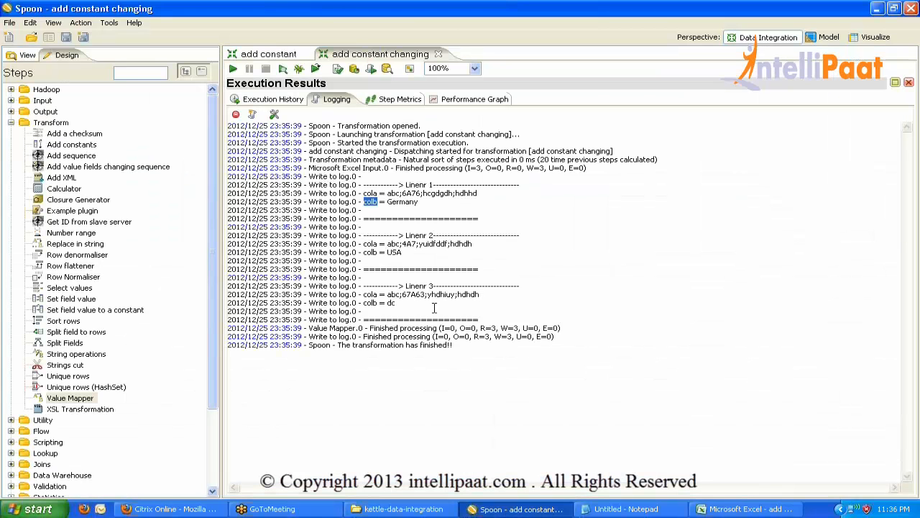
# Close the execution results and select the four steps along the bottom row.
pyautogui.doubleClick(325, 97)
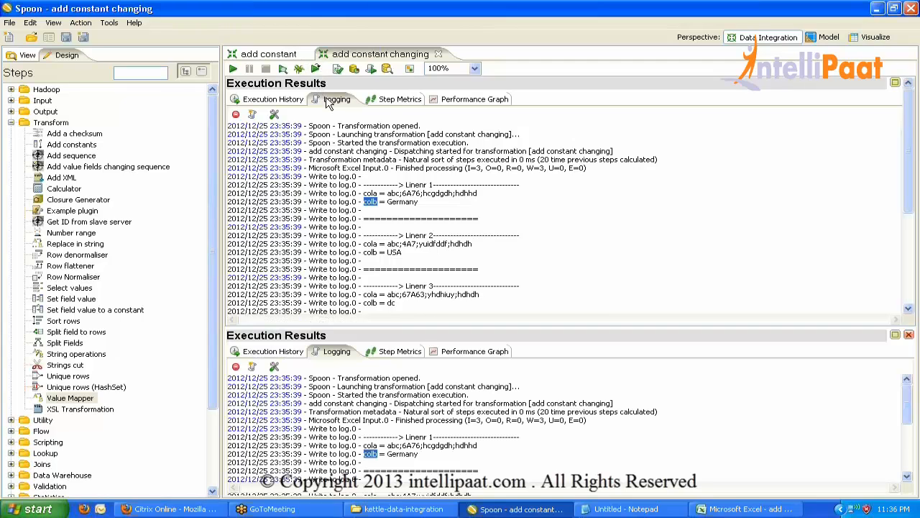
pyautogui.click(909, 335)
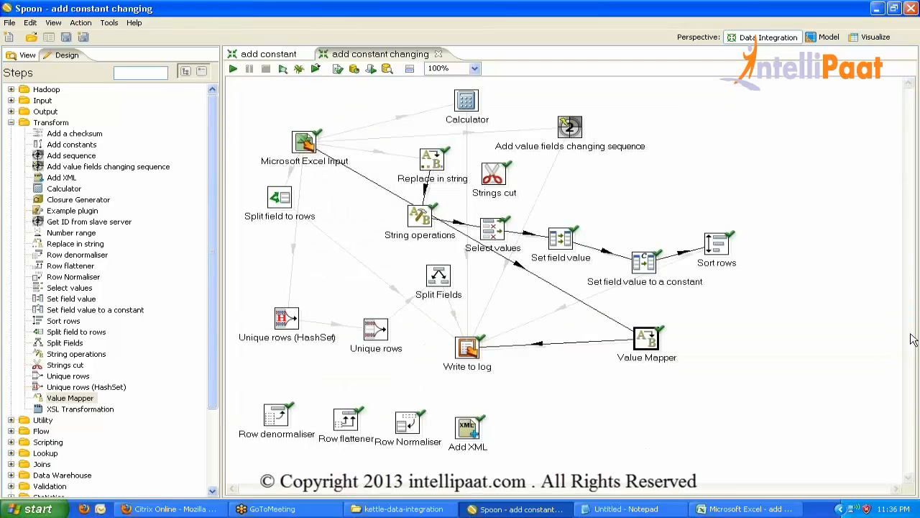
pyautogui.doubleClick(642, 350)
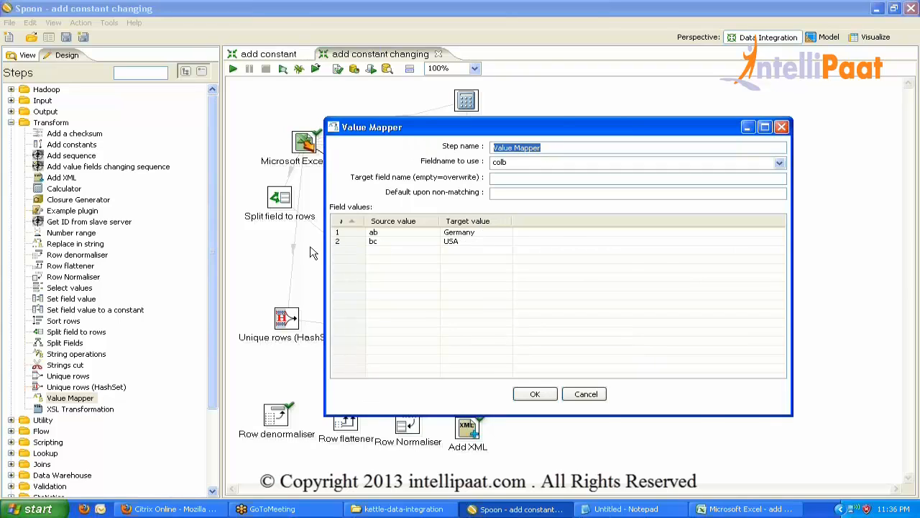
pyautogui.moveTo(498, 461); pyautogui.dragTo(254, 384)
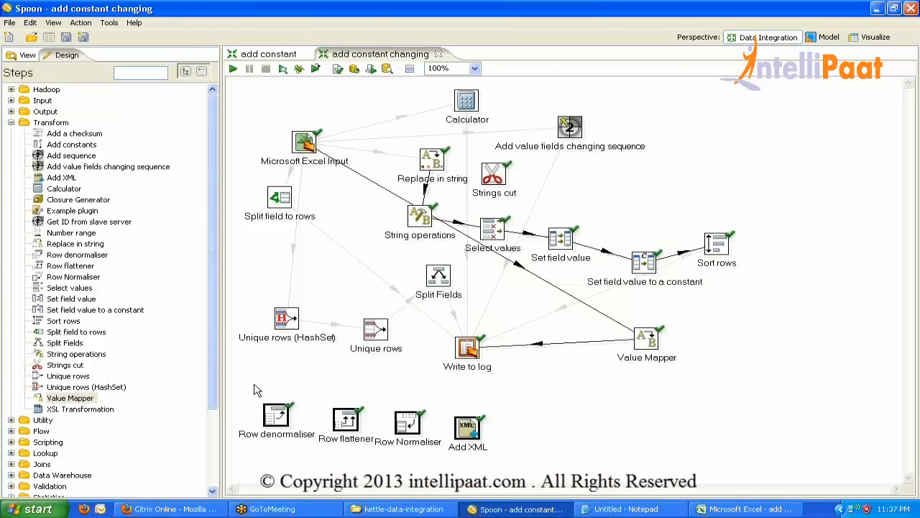
# Collapse Transform and expand the Utility, Flow, Scripting and Lookup step categories.
pyautogui.click(36, 123)
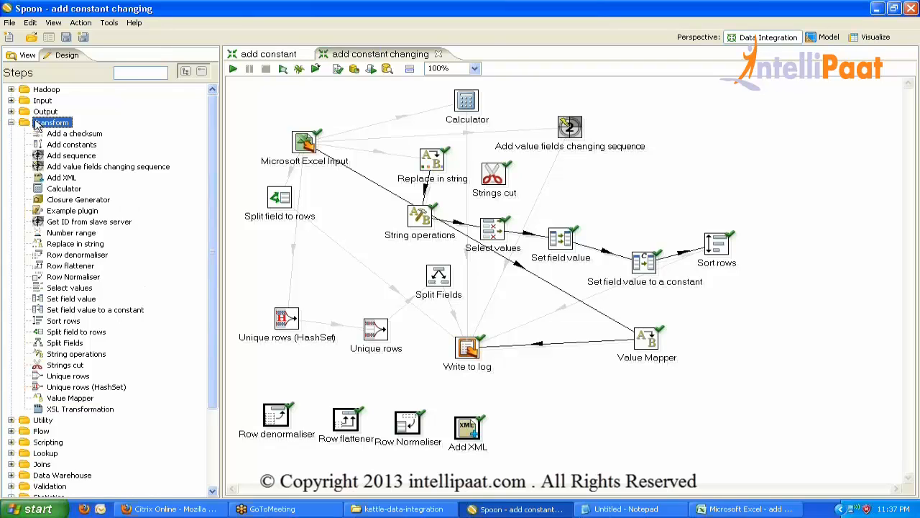
pyautogui.click(11, 122)
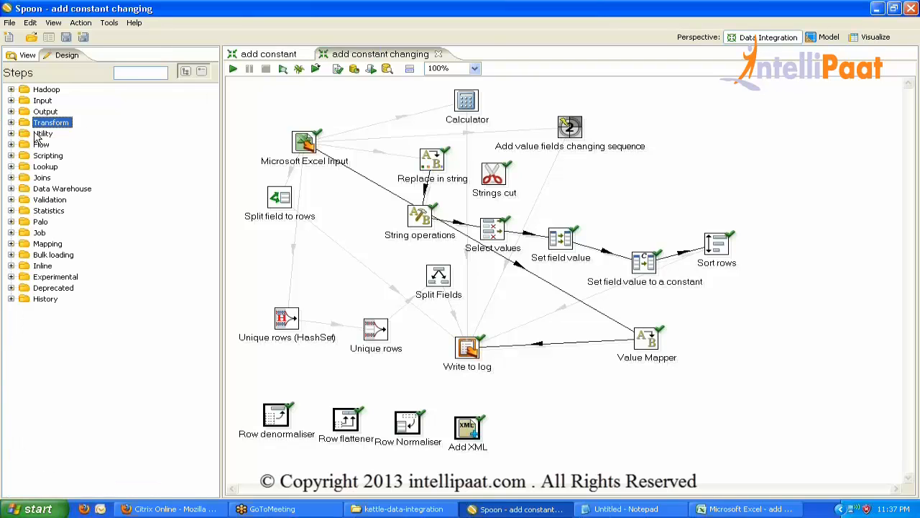
pyautogui.doubleClick(39, 134)
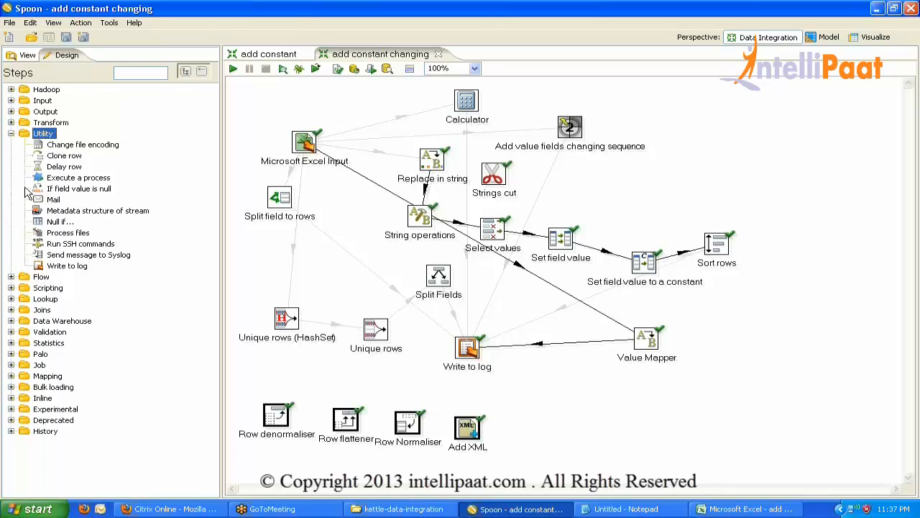
pyautogui.click(29, 278)
pyautogui.click(33, 296)
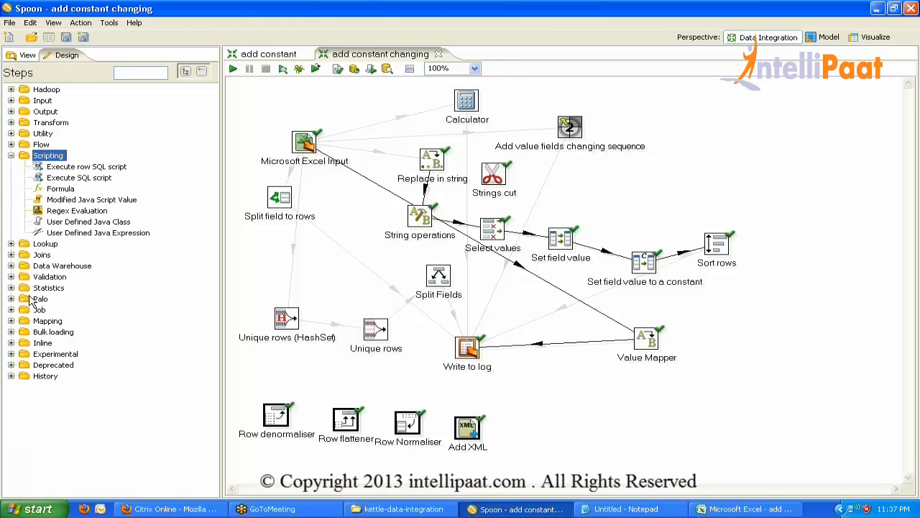
pyautogui.click(32, 244)
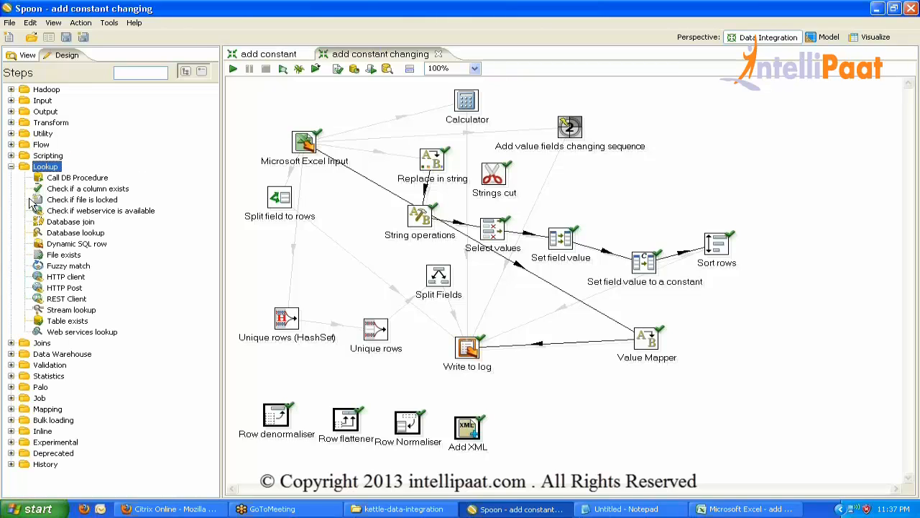